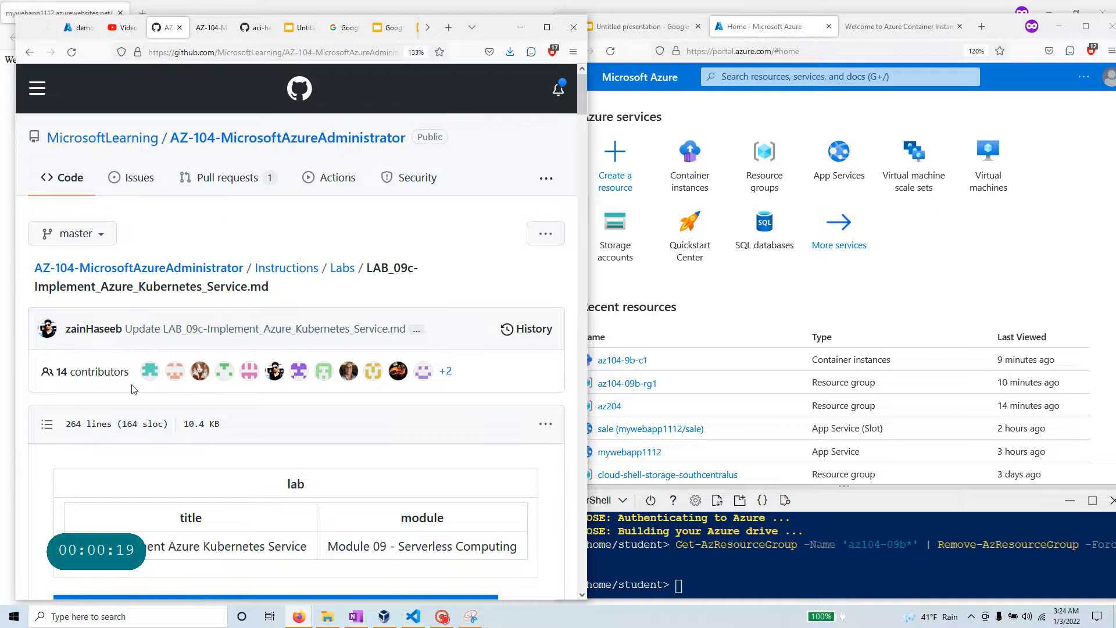
# Step: Read the four task objectives in the Azure Kubernetes Service lab manual
pyautogui.scroll(-6, 132, 386)
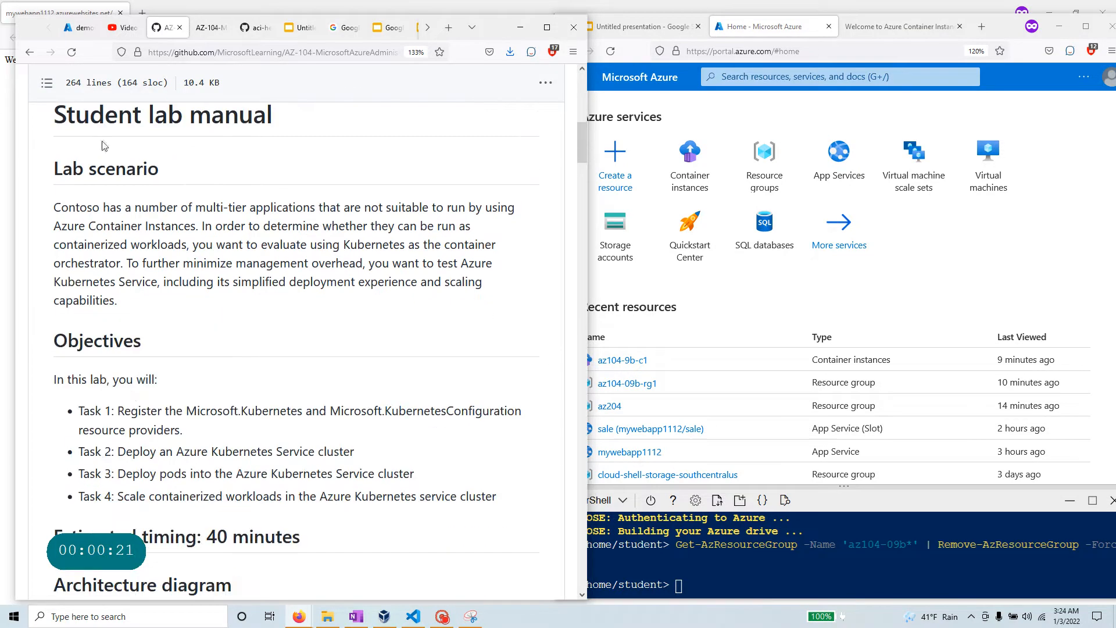
pyautogui.scroll(-2, 316, 490)
pyautogui.moveTo(499, 329); pyautogui.dragTo(298, 244)
pyautogui.click(268, 280)
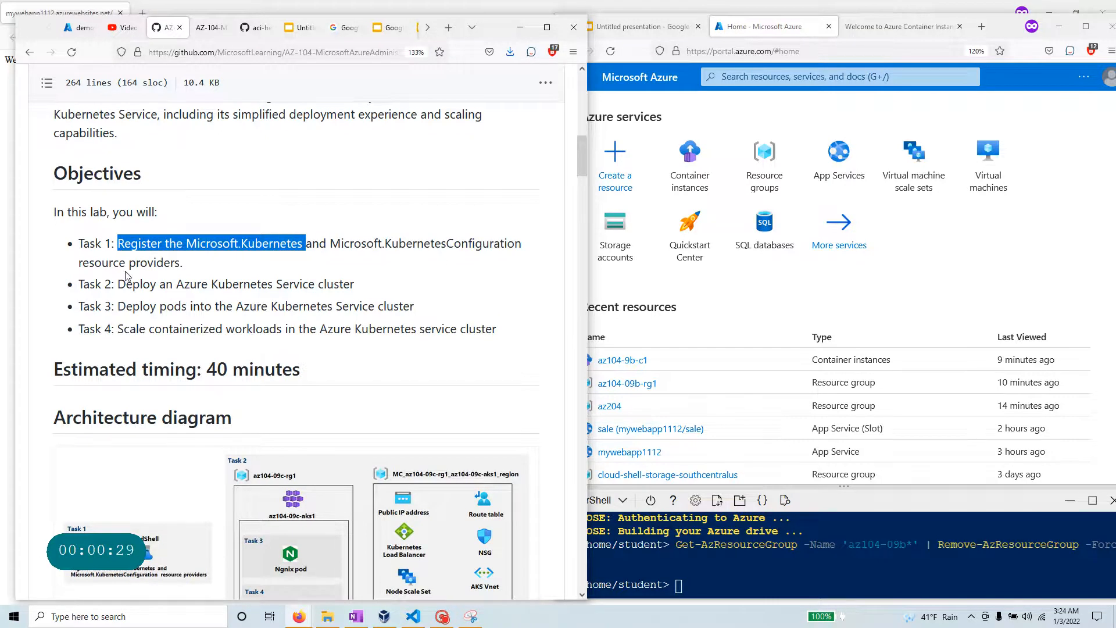
pyautogui.moveTo(185, 265); pyautogui.dragTo(71, 240)
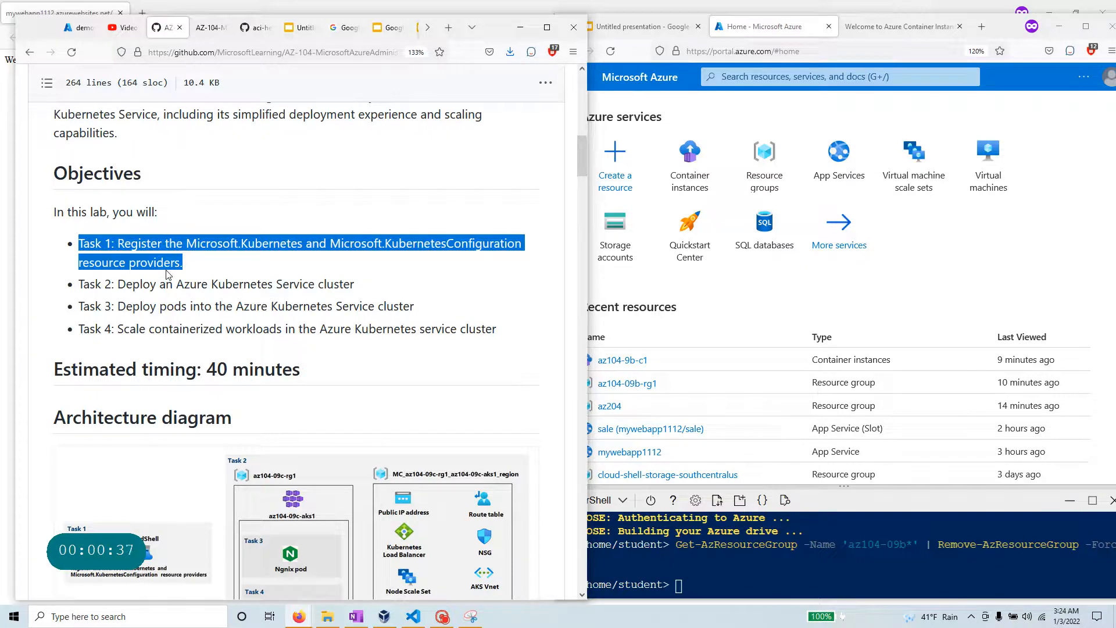
pyautogui.moveTo(356, 286); pyautogui.dragTo(77, 286)
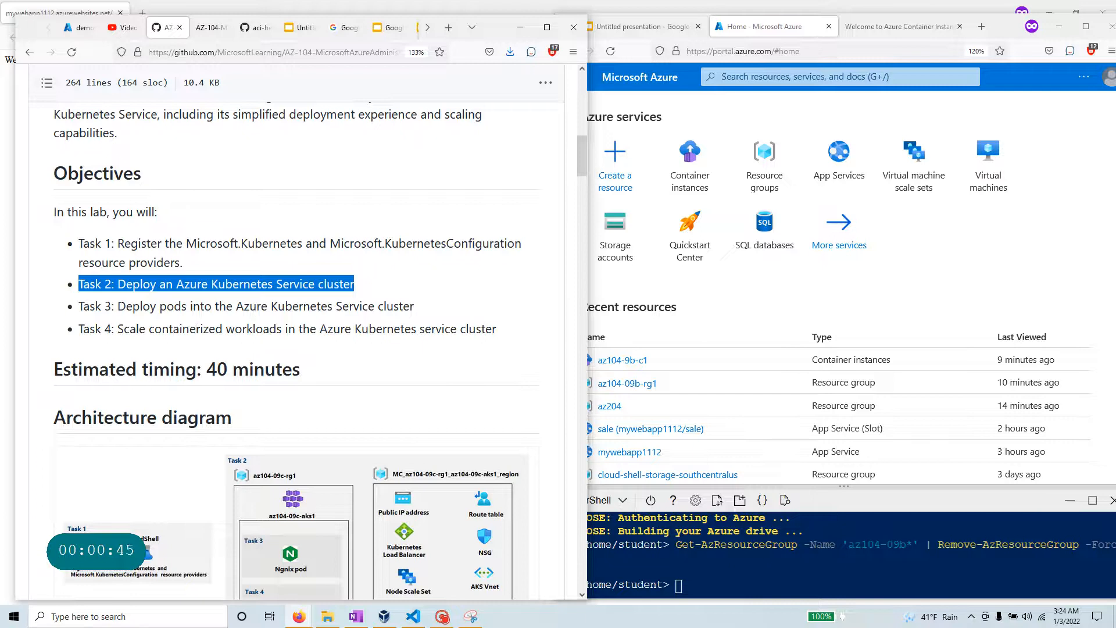
pyautogui.moveTo(118, 306); pyautogui.dragTo(419, 312)
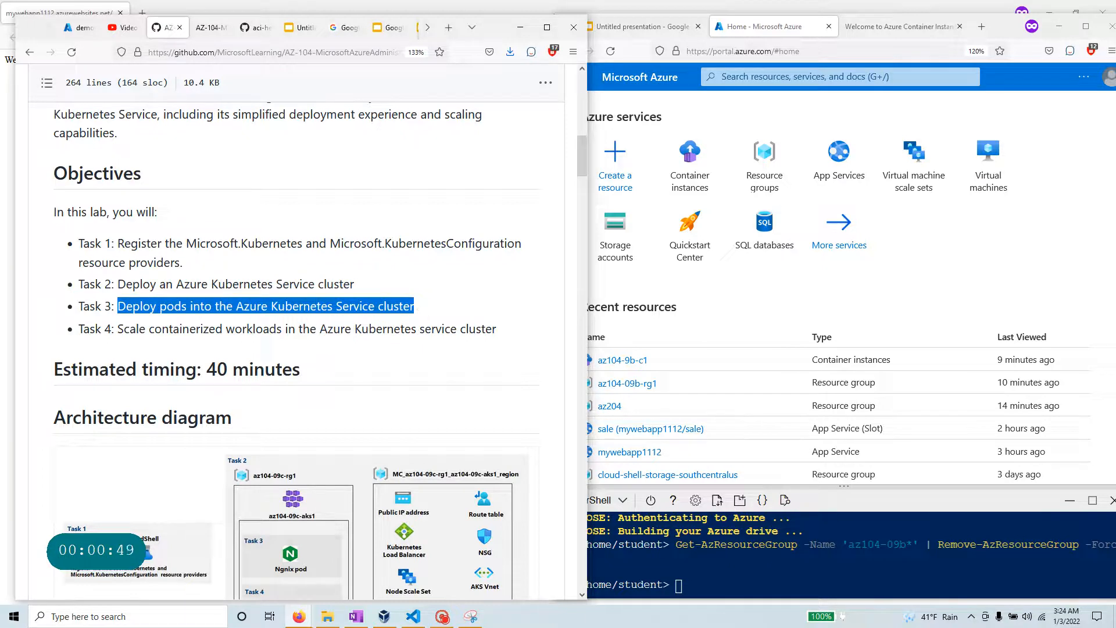
pyautogui.moveTo(119, 329); pyautogui.dragTo(500, 339)
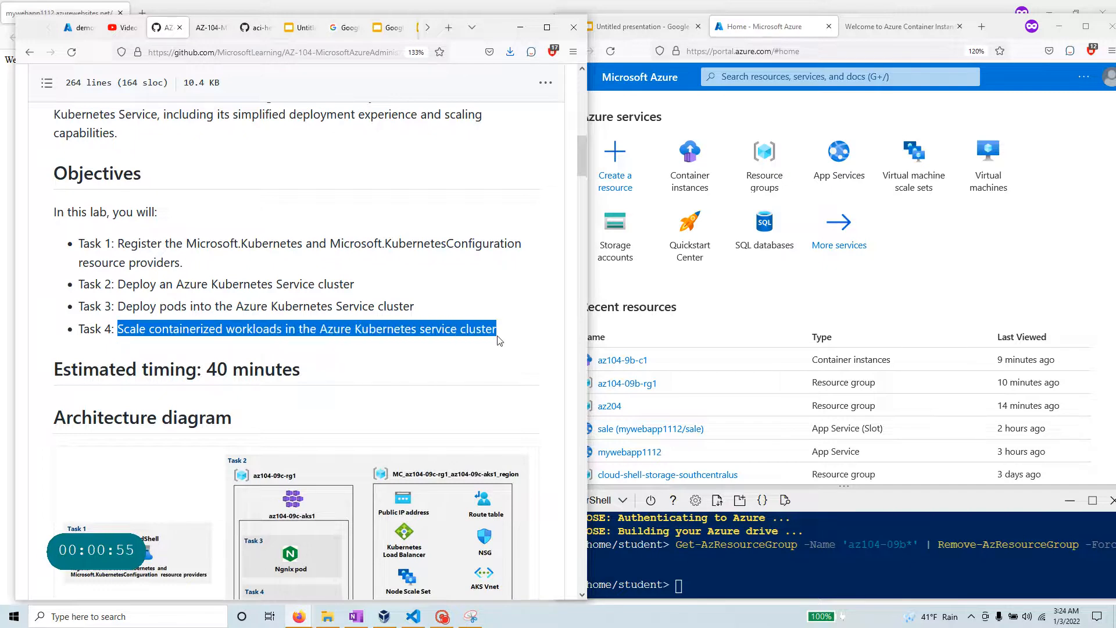
# Step: Examine the lab's architecture diagram and the Task 1 instructions for registering the Kubernetes resource providers
pyautogui.scroll(-3, 355, 382)
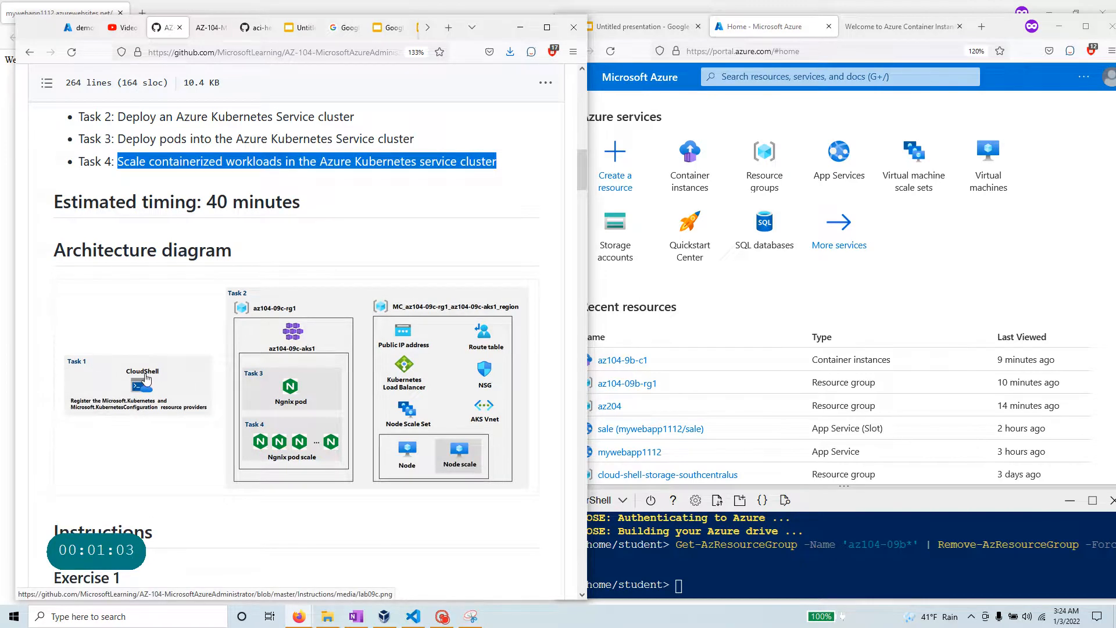
pyautogui.scroll(2, 289, 161)
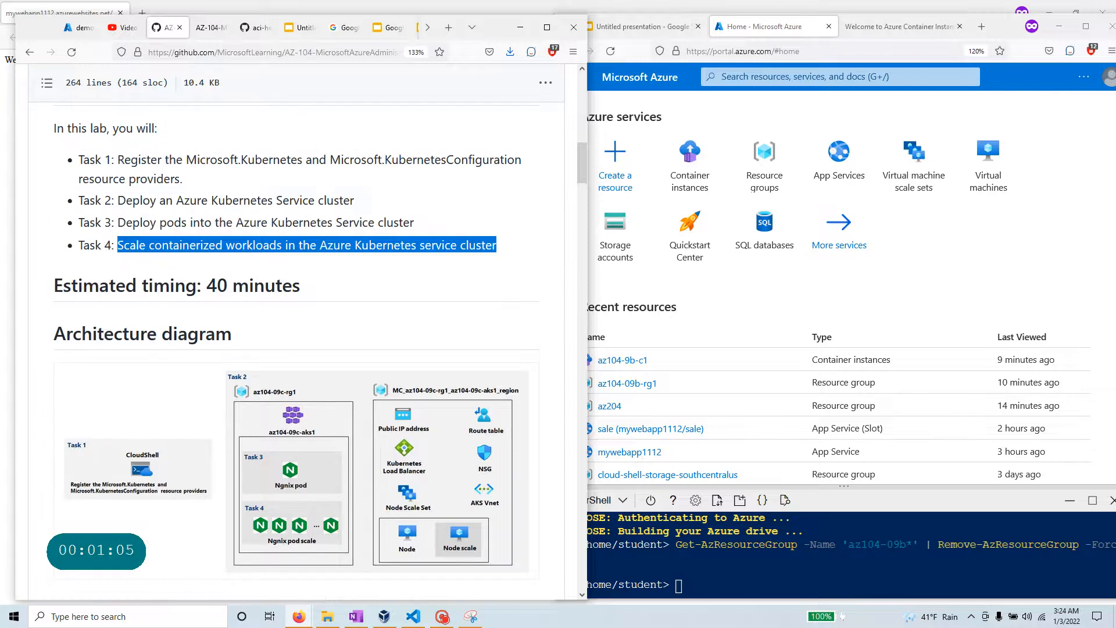
pyautogui.scroll(-2, 205, 437)
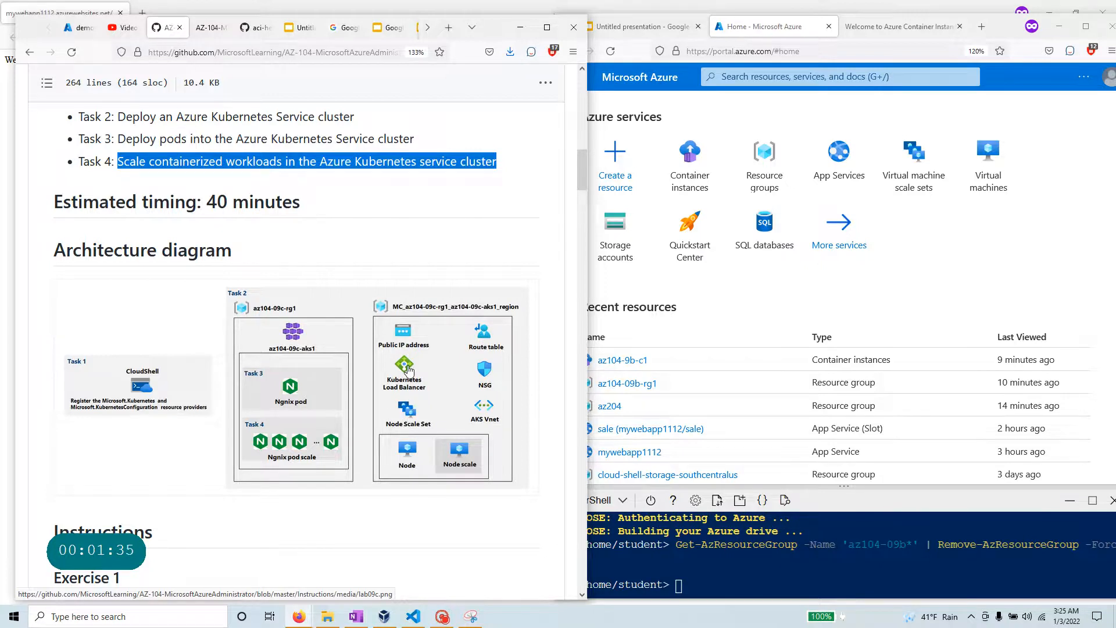
pyautogui.scroll(-5, 409, 370)
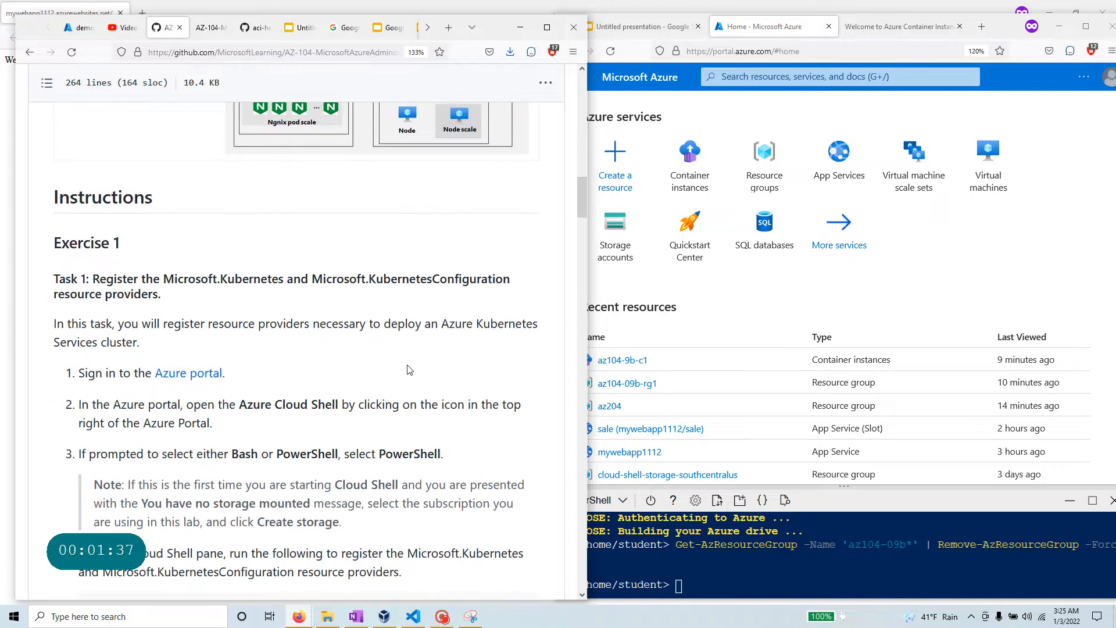
pyautogui.scroll(-3, 409, 371)
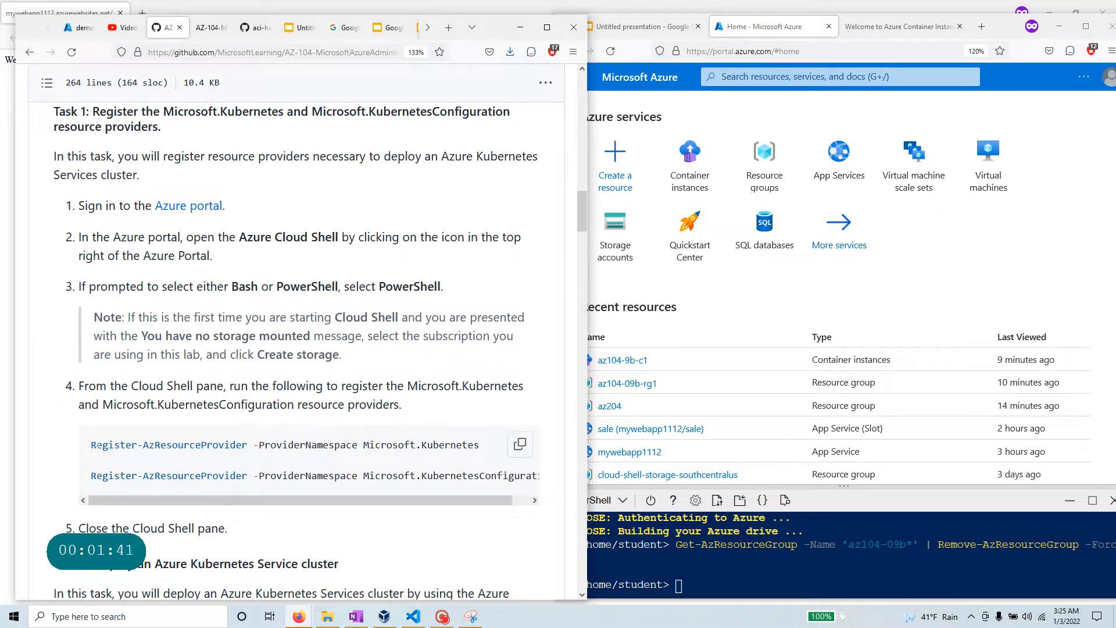
pyautogui.moveTo(92, 445); pyautogui.dragTo(480, 444)
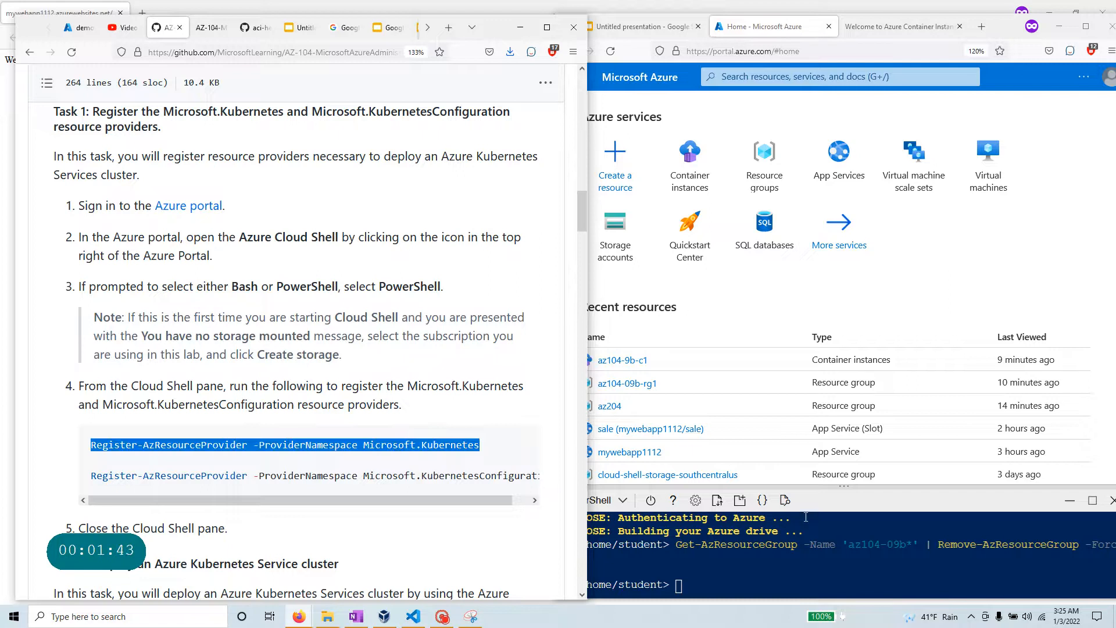
# Step: Enlarge the Cloud Shell pane in the Azure portal and clear its terminal output
pyautogui.moveTo(801, 487); pyautogui.dragTo(801, 400)
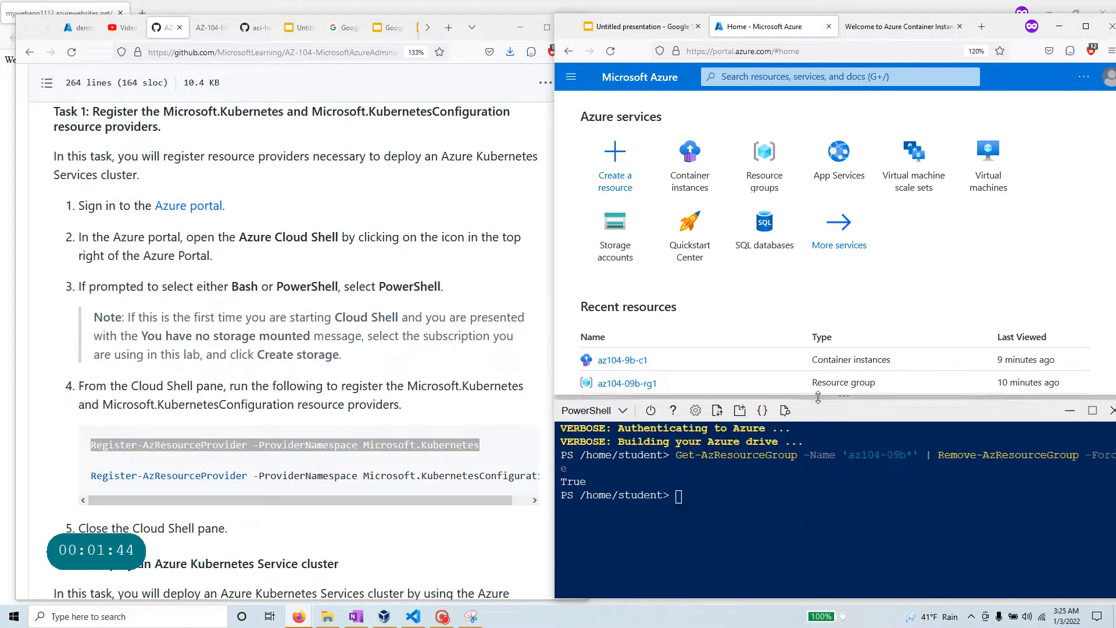
pyautogui.click(1084, 78)
pyautogui.click(983, 105)
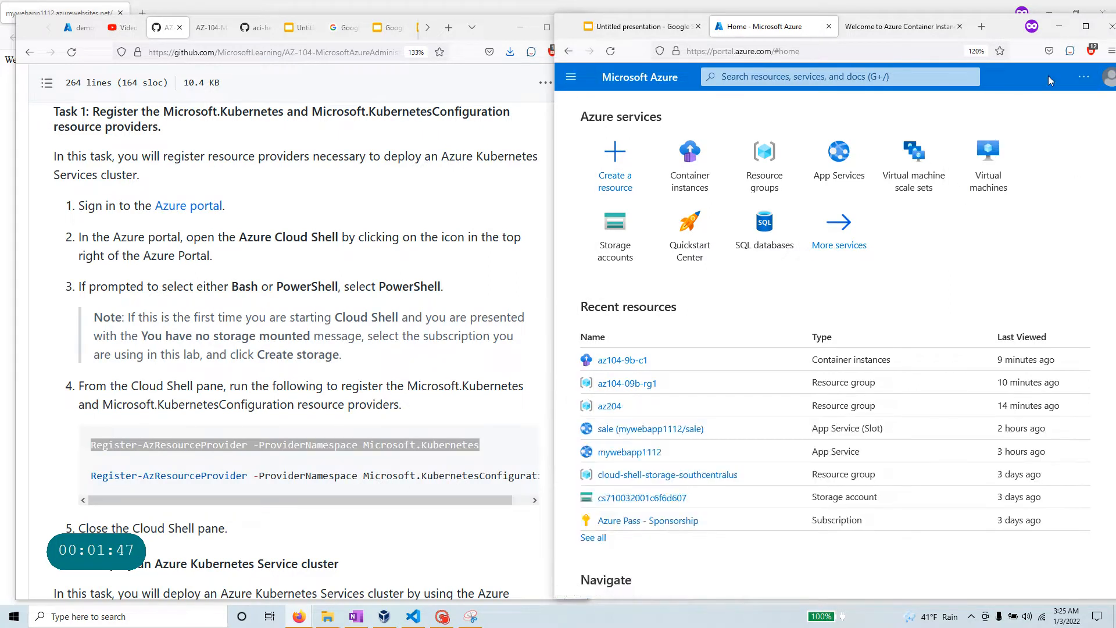
pyautogui.click(1084, 78)
pyautogui.click(984, 103)
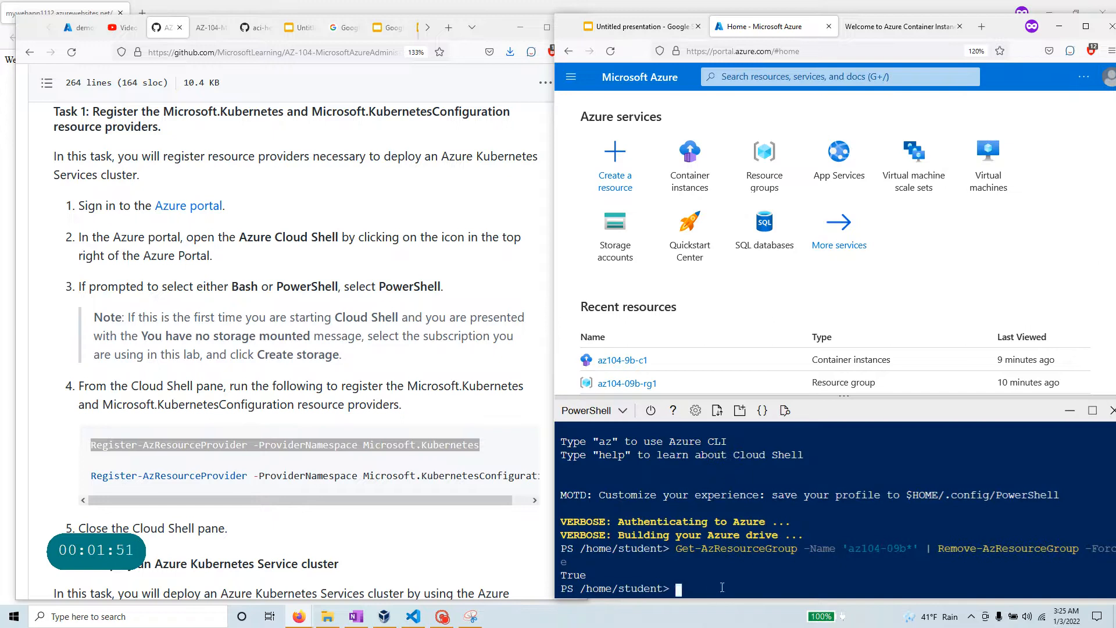
pyautogui.write('clear')
pyautogui.press('Return')
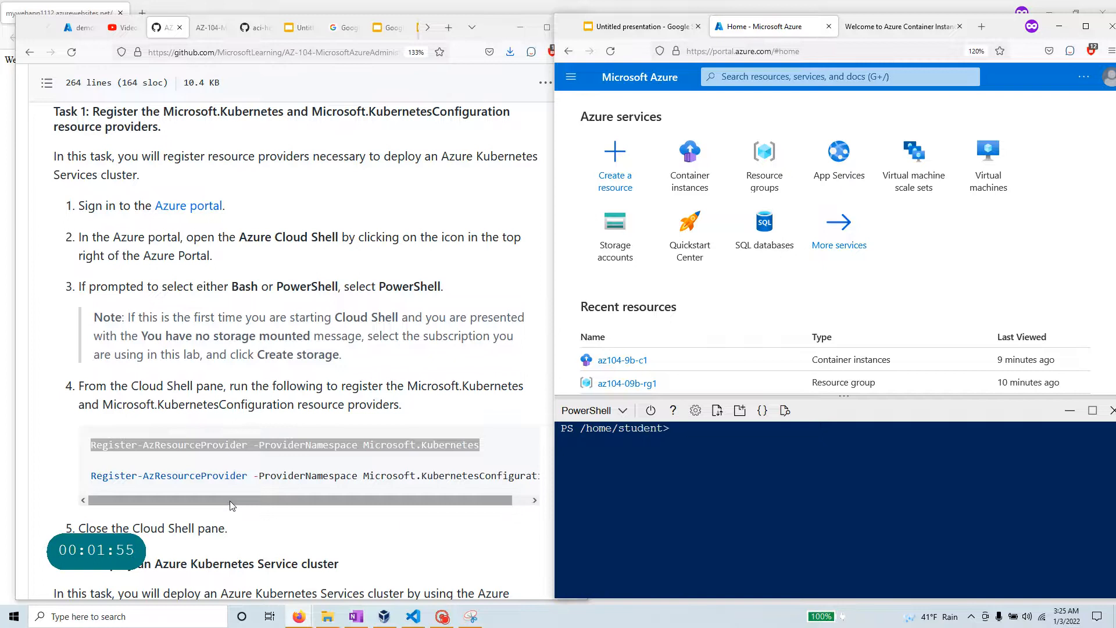
# Step: Copy the lab's two Register-AzResourceProvider commands into Cloud Shell and run them to register Microsoft.Kubernetes and Microsoft.KubernetesConfiguration
pyautogui.click(521, 500)
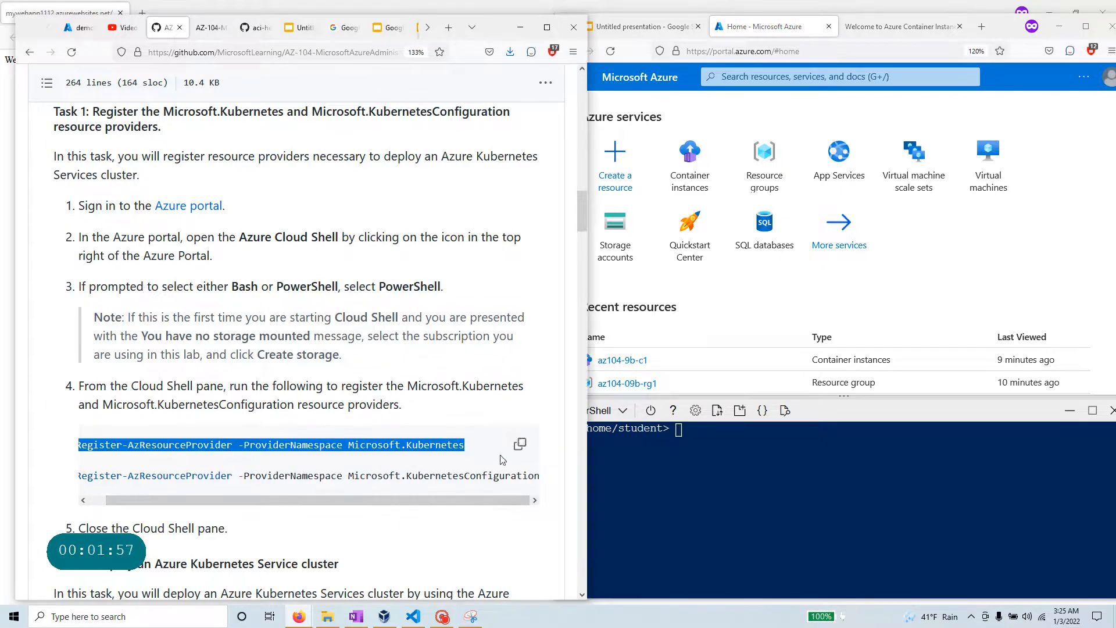
pyautogui.click(520, 445)
pyautogui.rightClick(720, 434)
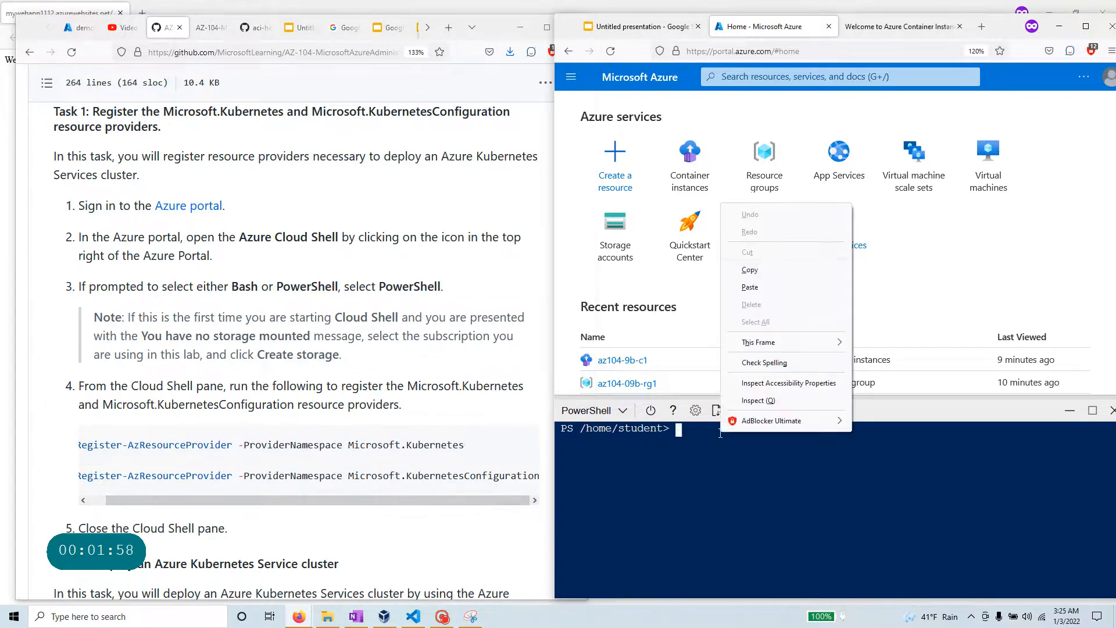
pyautogui.click(750, 286)
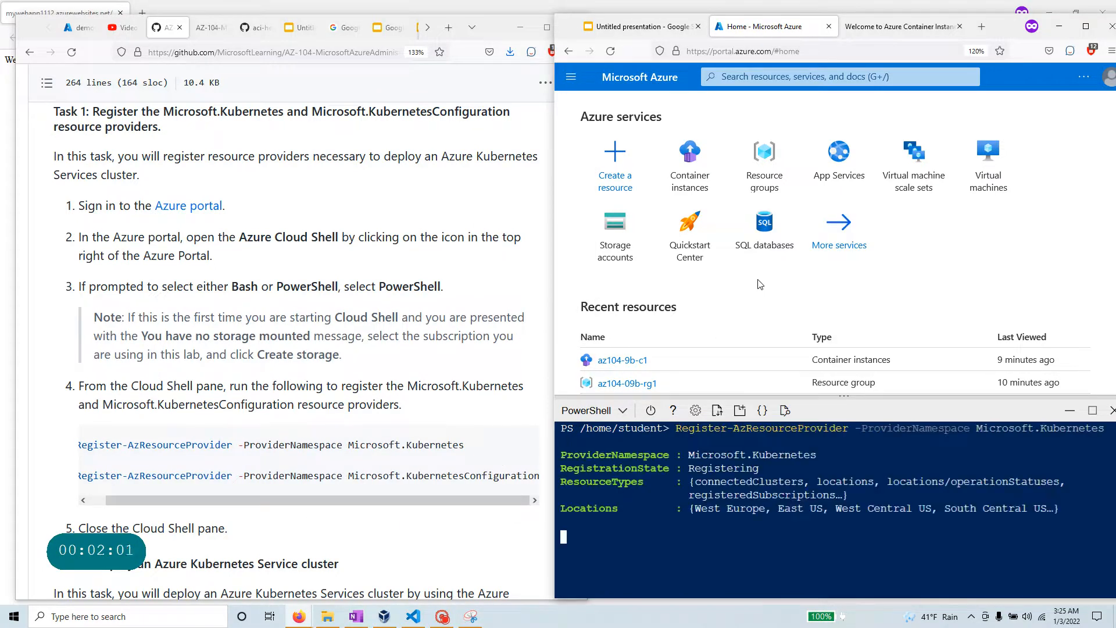
pyautogui.moveTo(676, 427); pyautogui.dragTo(1091, 428)
pyautogui.press('Return')
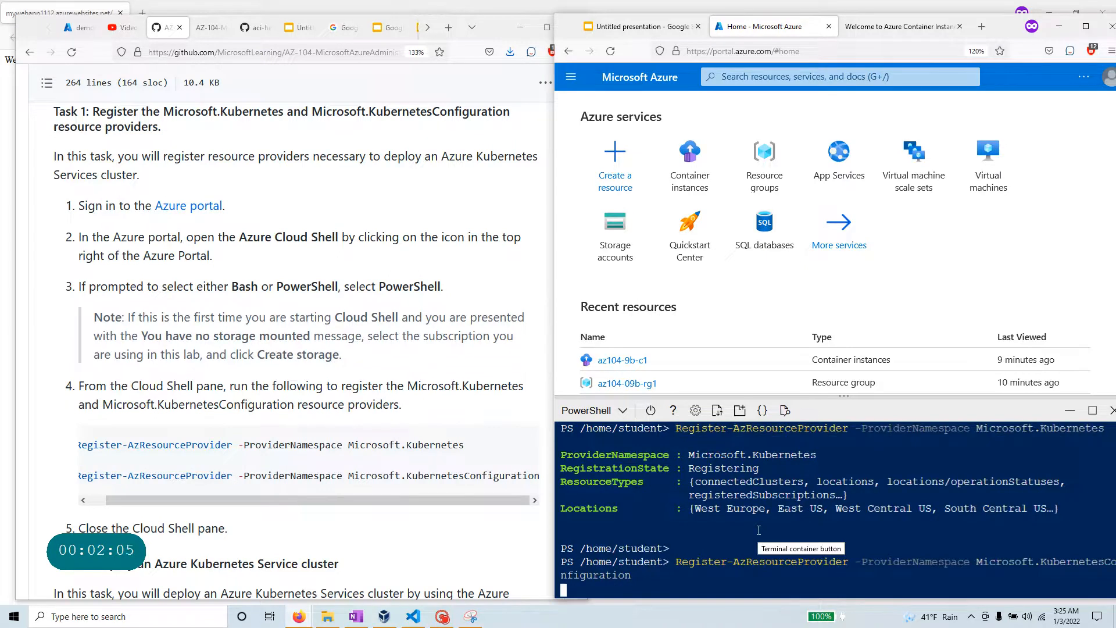
pyautogui.moveTo(676, 454); pyautogui.dragTo(992, 453)
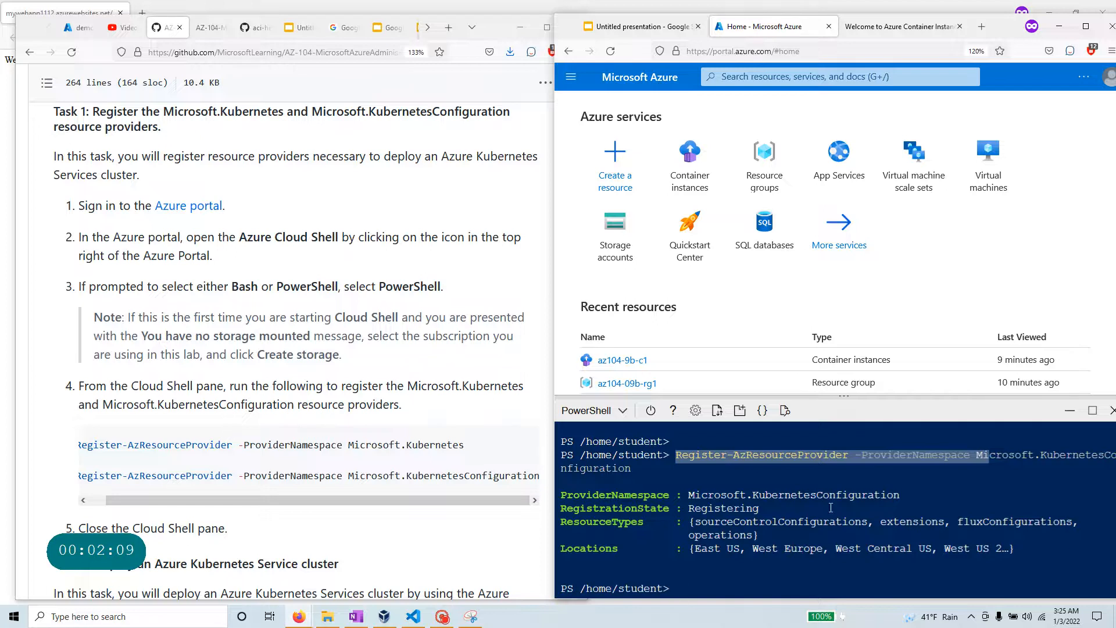
pyautogui.scroll(3, 797, 563)
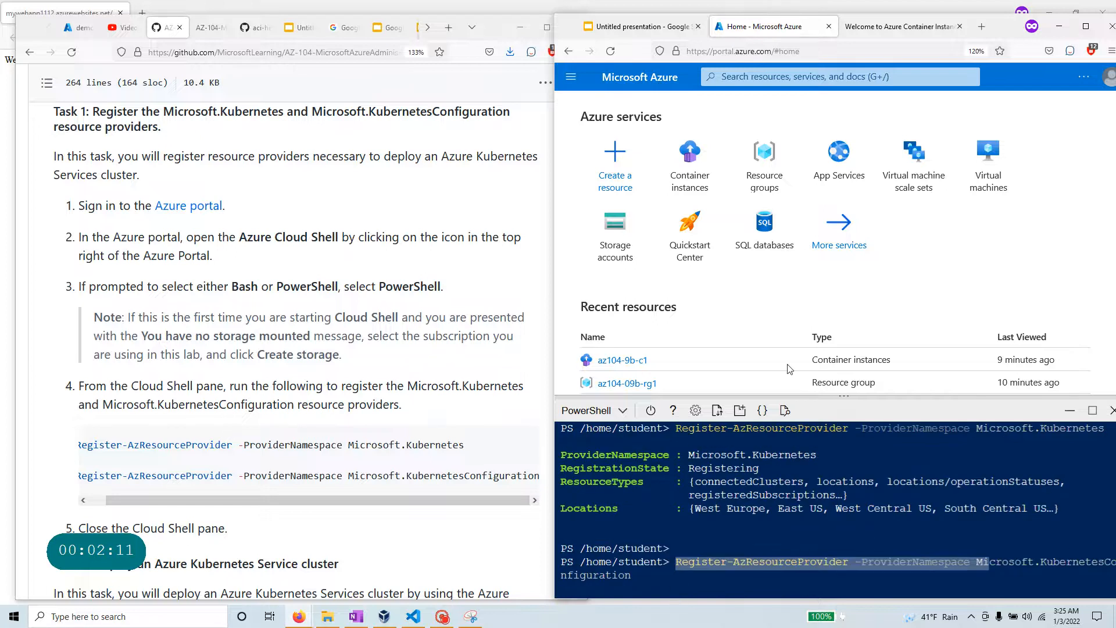
# Step: Find Subscriptions in the portal and open the resource providers of the Azure Pass - Sponsorship subscription
pyautogui.click(801, 83)
pyautogui.write('subs')
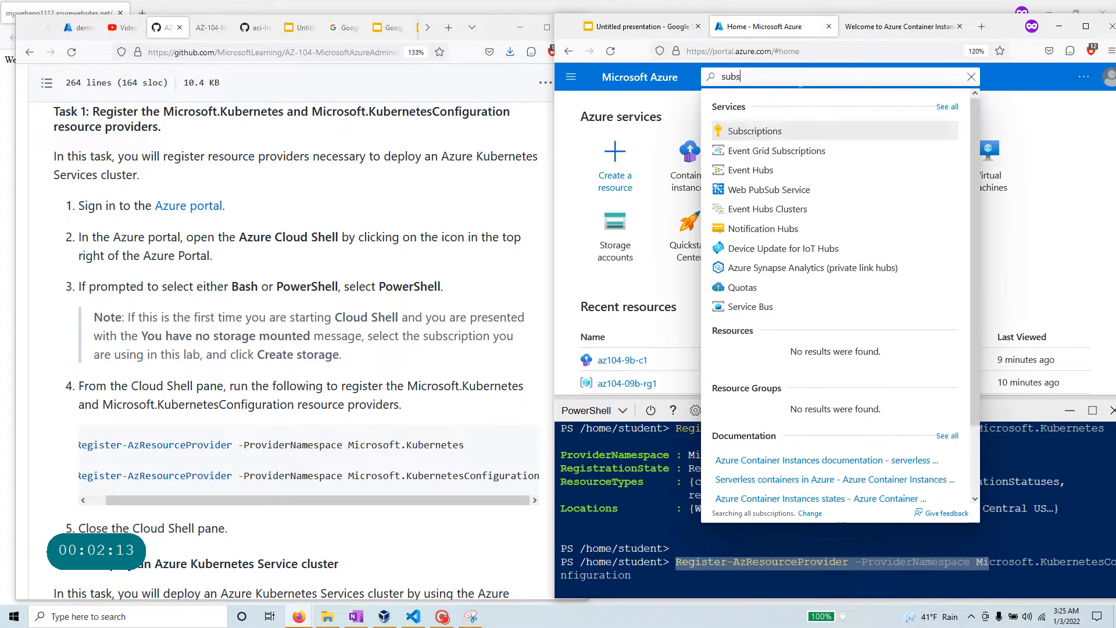
pyautogui.click(779, 132)
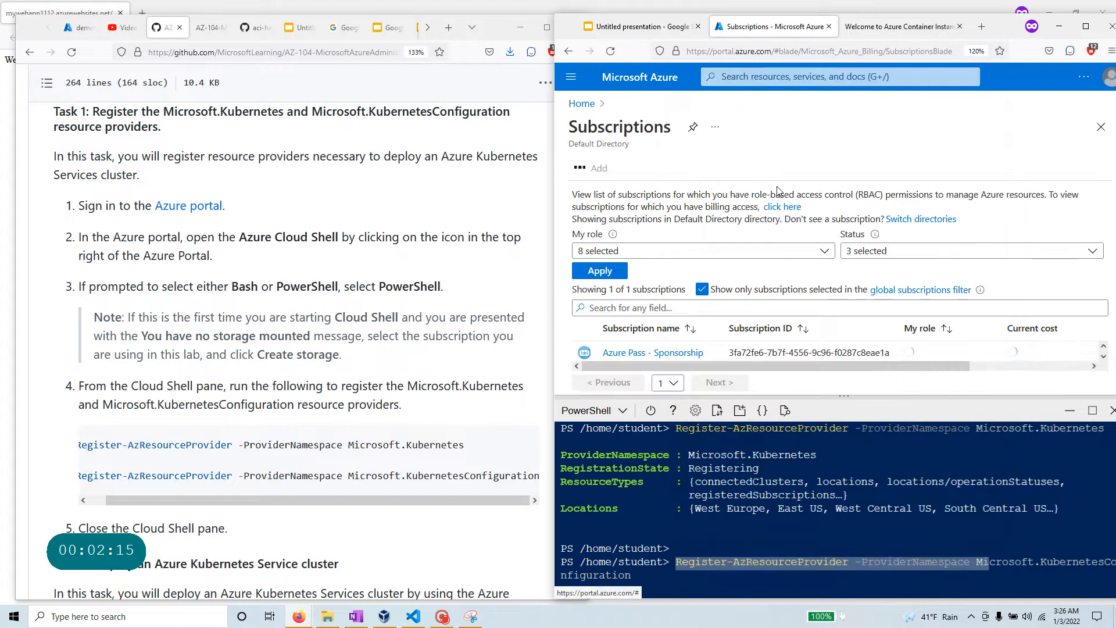
pyautogui.click(663, 352)
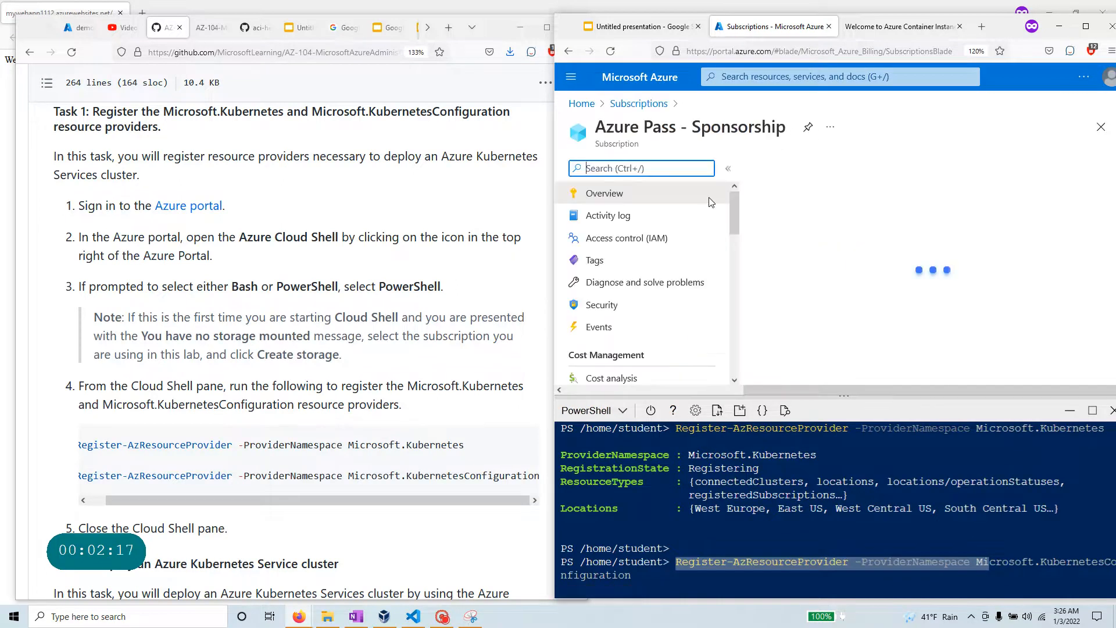
pyautogui.scroll(-4, 667, 278)
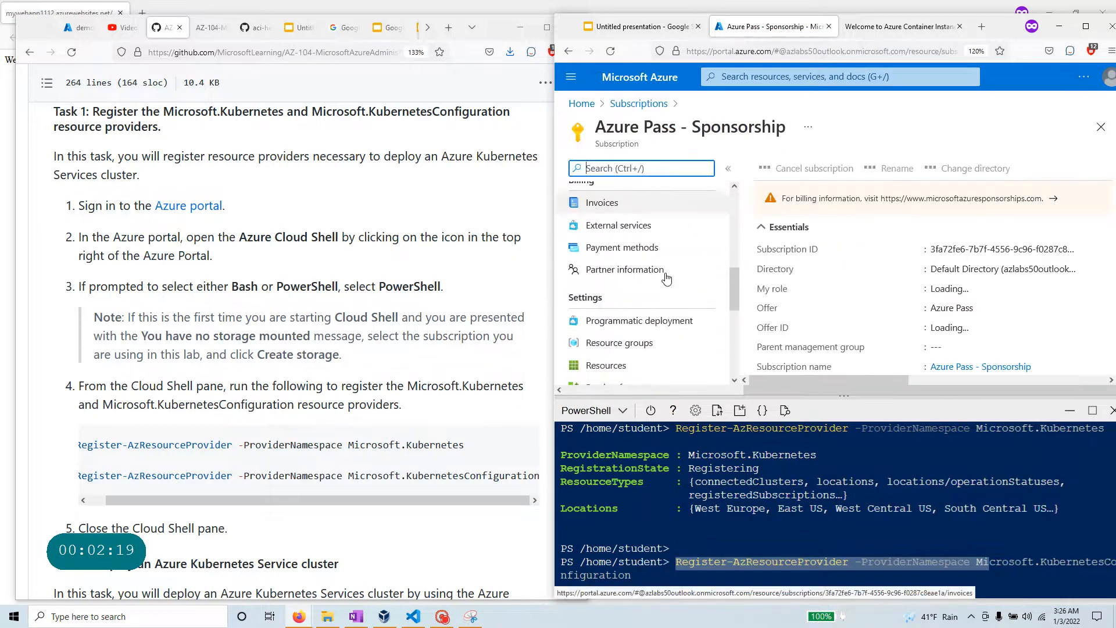
pyautogui.scroll(-3, 666, 279)
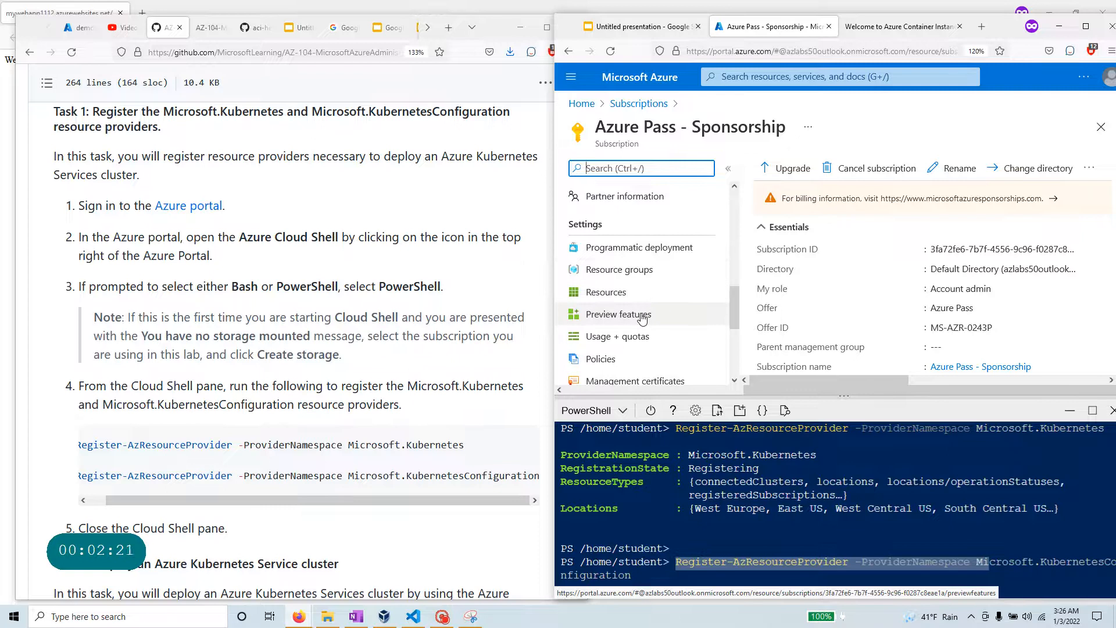
pyautogui.scroll(-2, 639, 250)
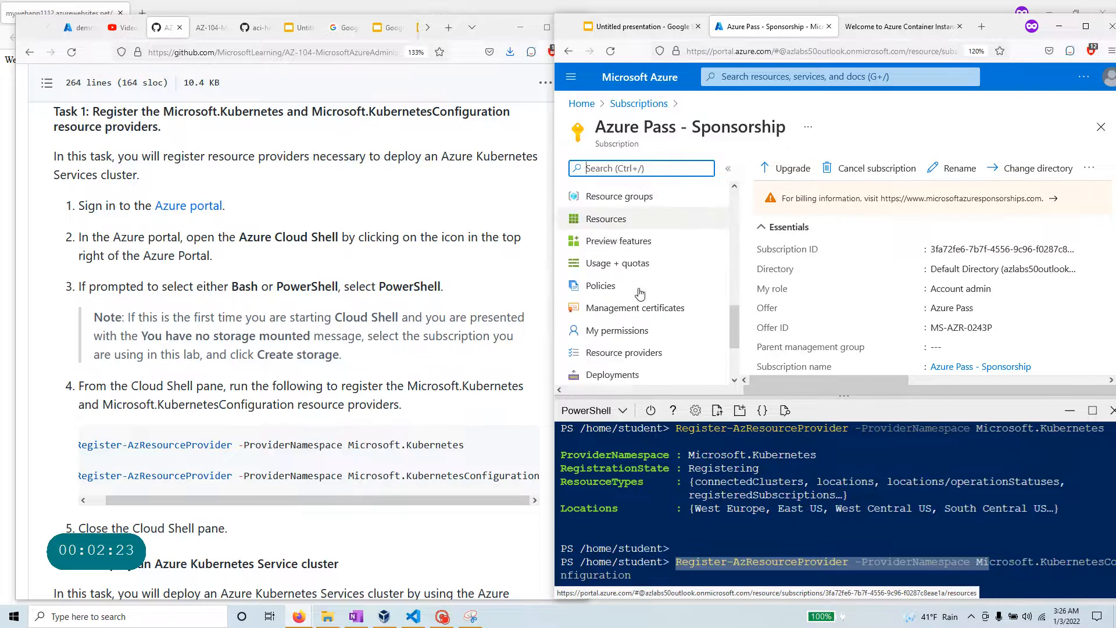
pyautogui.click(642, 352)
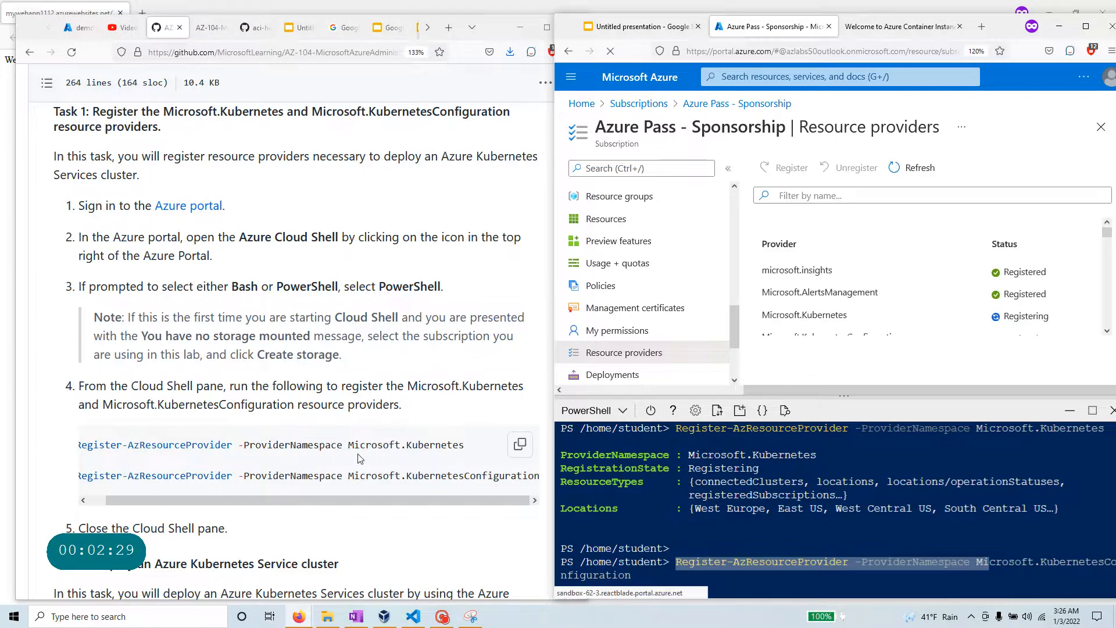
# Step: Filter the resource providers by Microsoft.Kubernetes to check their registration status, and clear the filter
pyautogui.moveTo(348, 444); pyautogui.dragTo(459, 444)
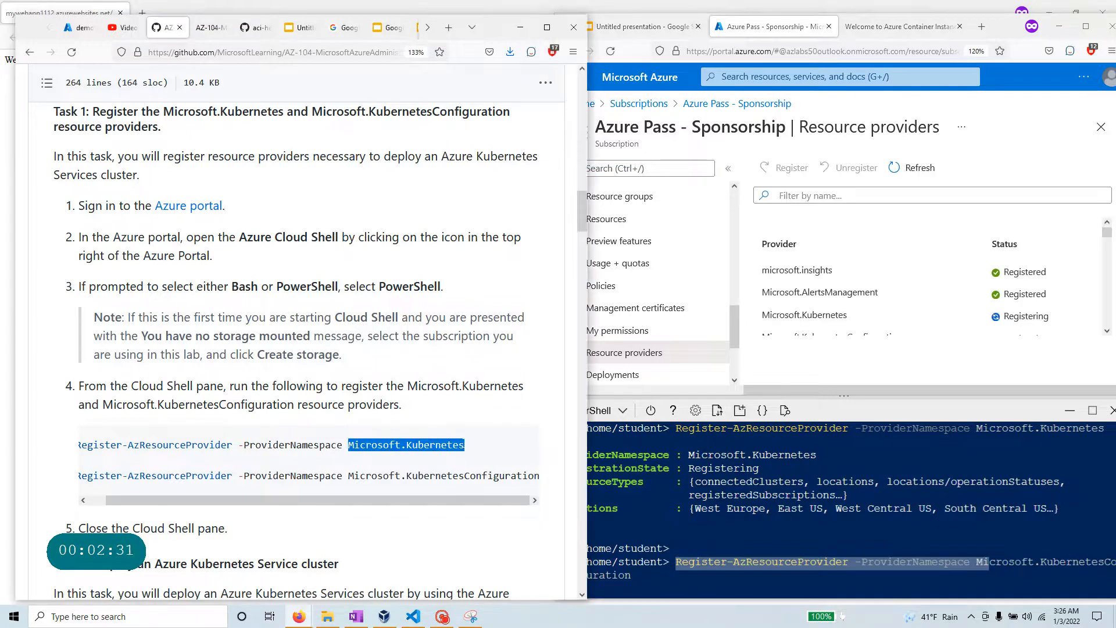
pyautogui.rightClick(454, 445)
pyautogui.click(480, 299)
pyautogui.click(788, 197)
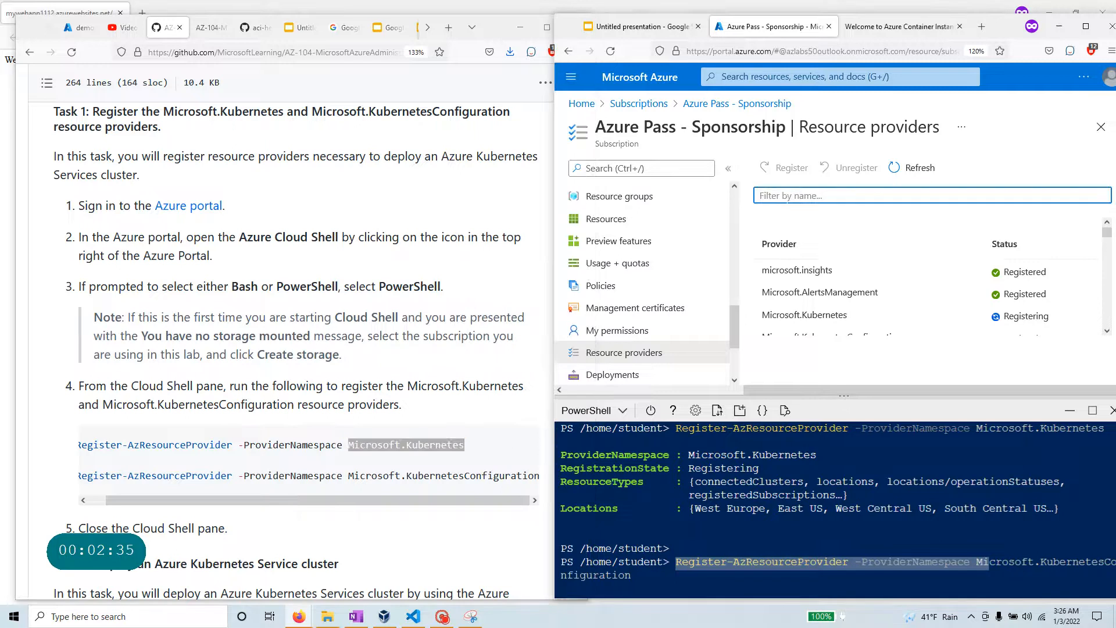
pyautogui.hotkey('ctrl', 'v')
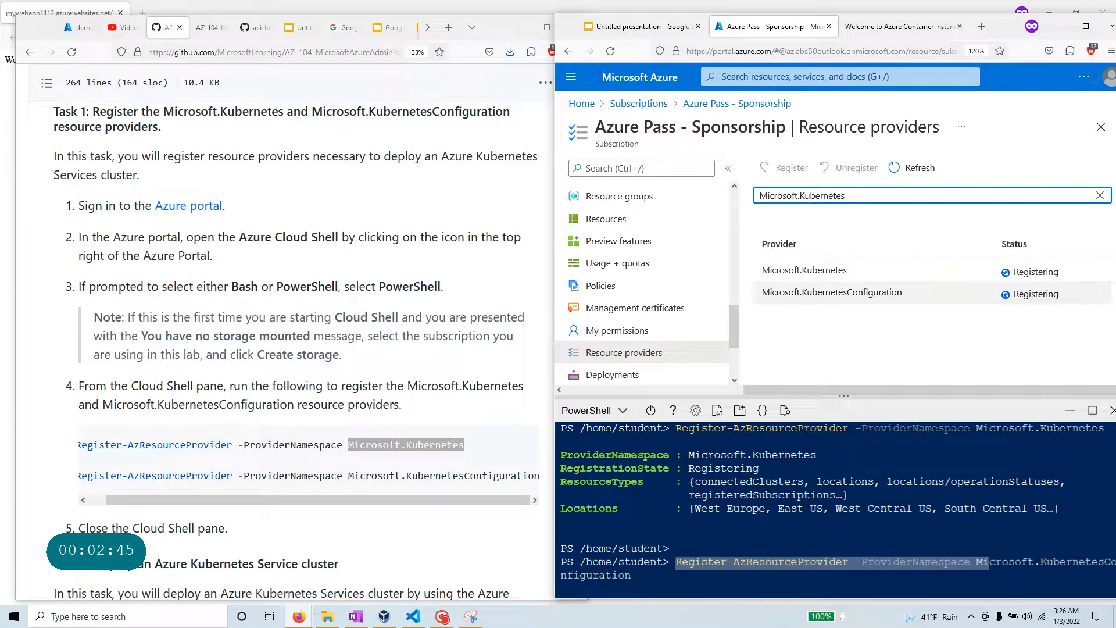
pyautogui.click(1100, 195)
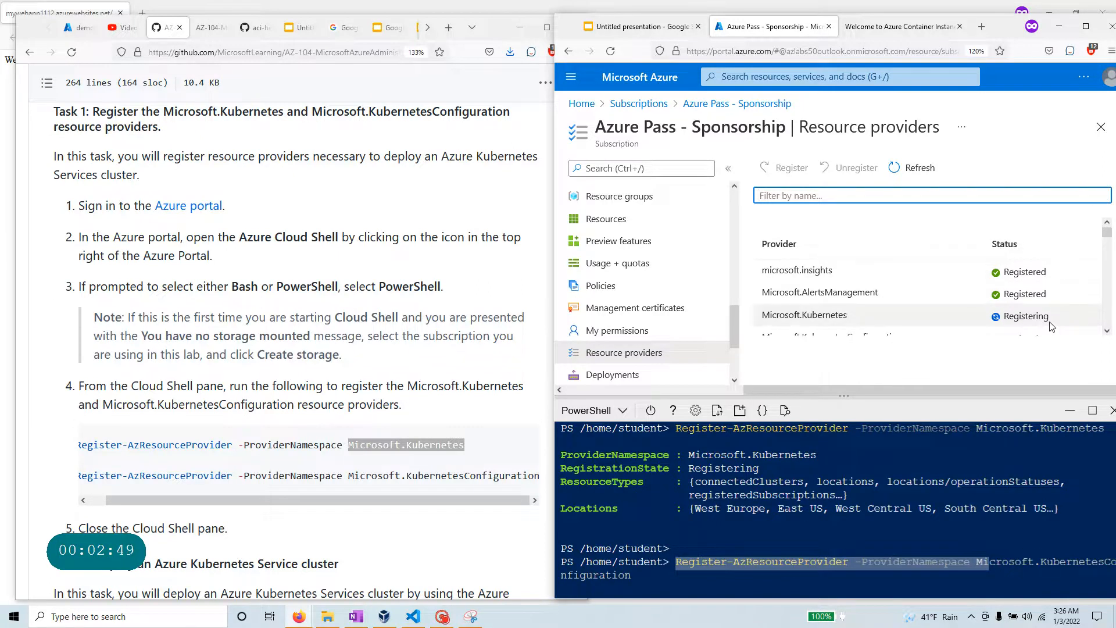
# Step: Read the lab's Task 2 introduction on deploying an Azure Kubernetes Service cluster
pyautogui.scroll(-3, 187, 456)
pyautogui.scroll(-2, 187, 457)
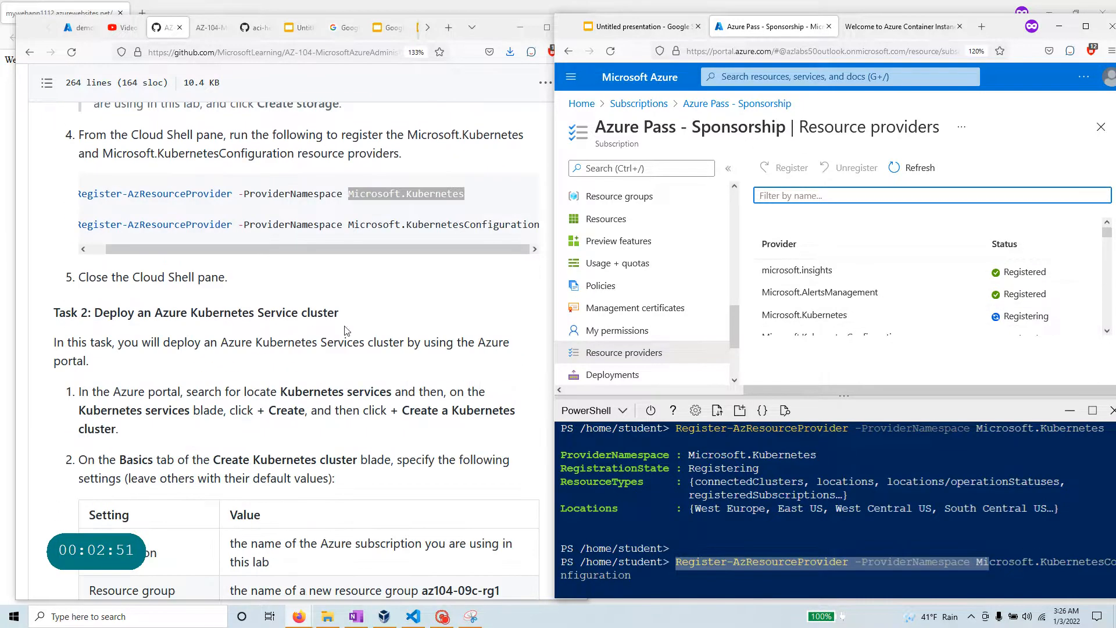
pyautogui.moveTo(347, 314); pyautogui.dragTo(102, 314)
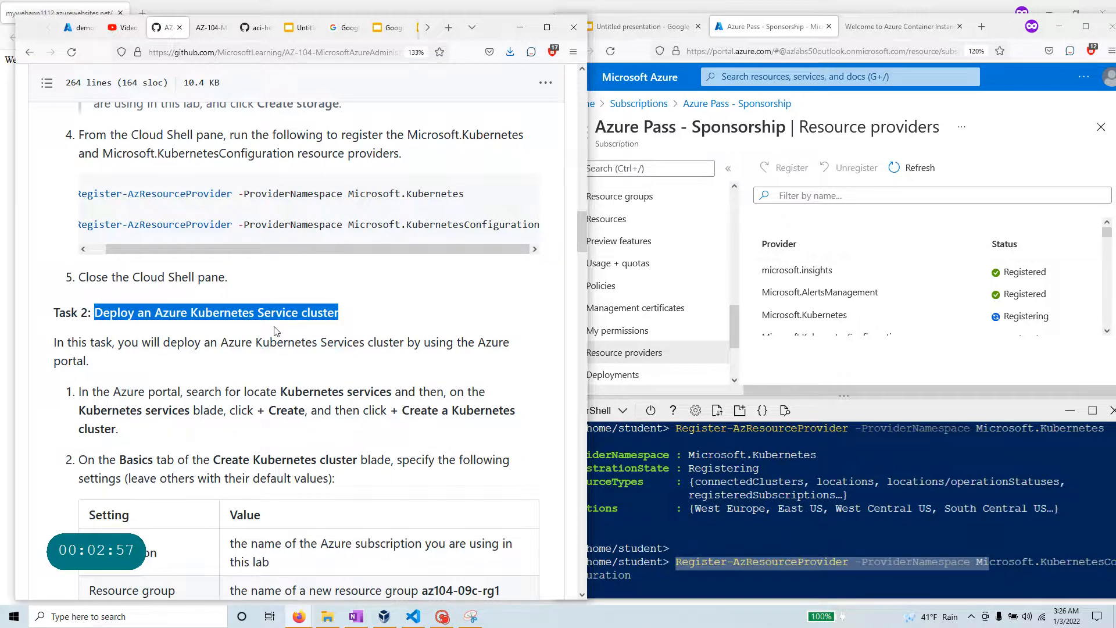
# Step: Return to the portal home, search for the lab's term "Kubernetes services" and open that service
pyautogui.click(913, 112)
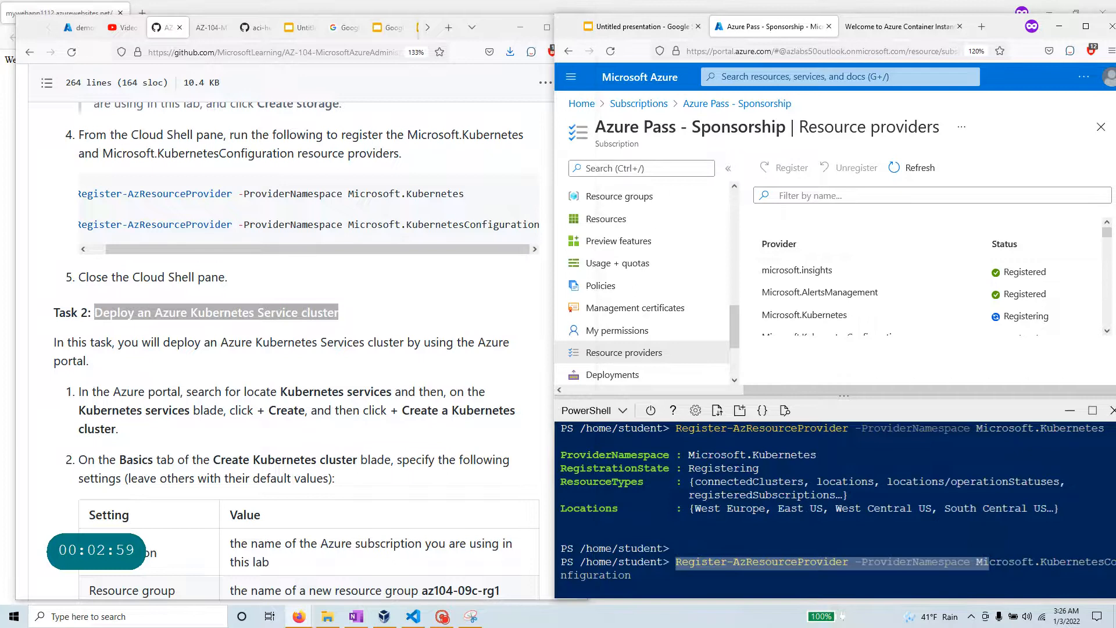
pyautogui.click(582, 104)
pyautogui.scroll(-3, 227, 373)
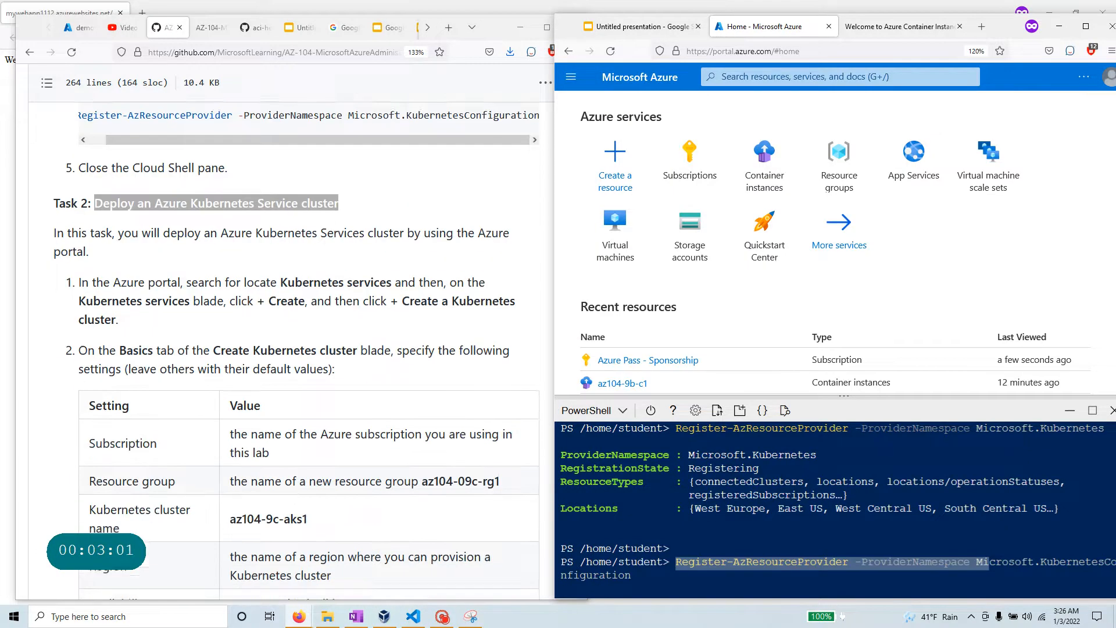
pyautogui.moveTo(391, 224); pyautogui.dragTo(288, 225)
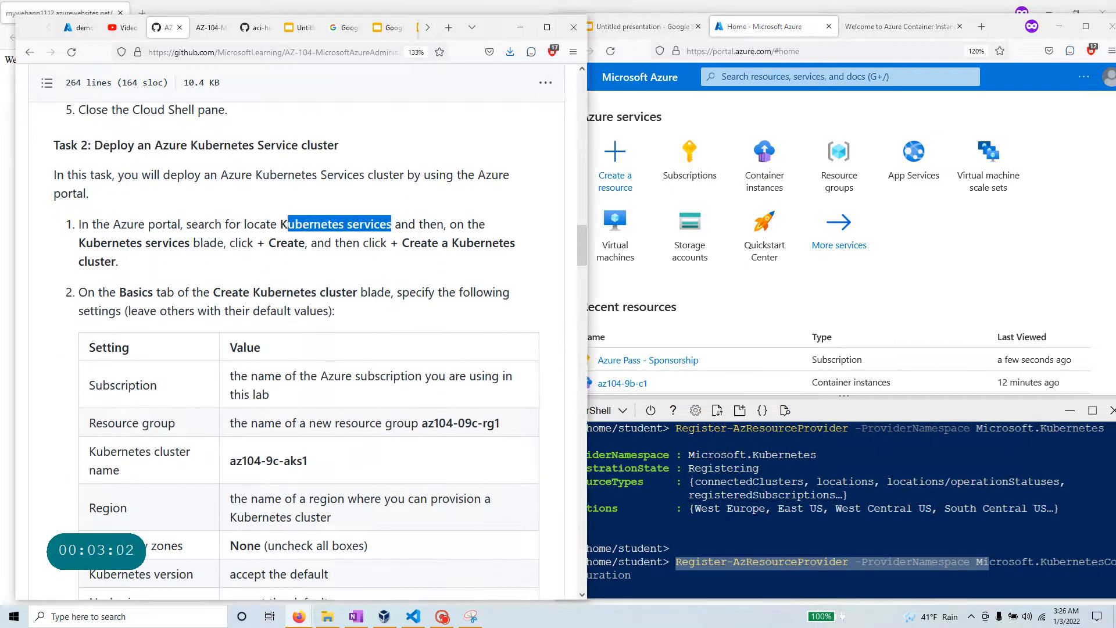
pyautogui.rightClick(290, 225)
pyautogui.click(308, 238)
pyautogui.click(750, 76)
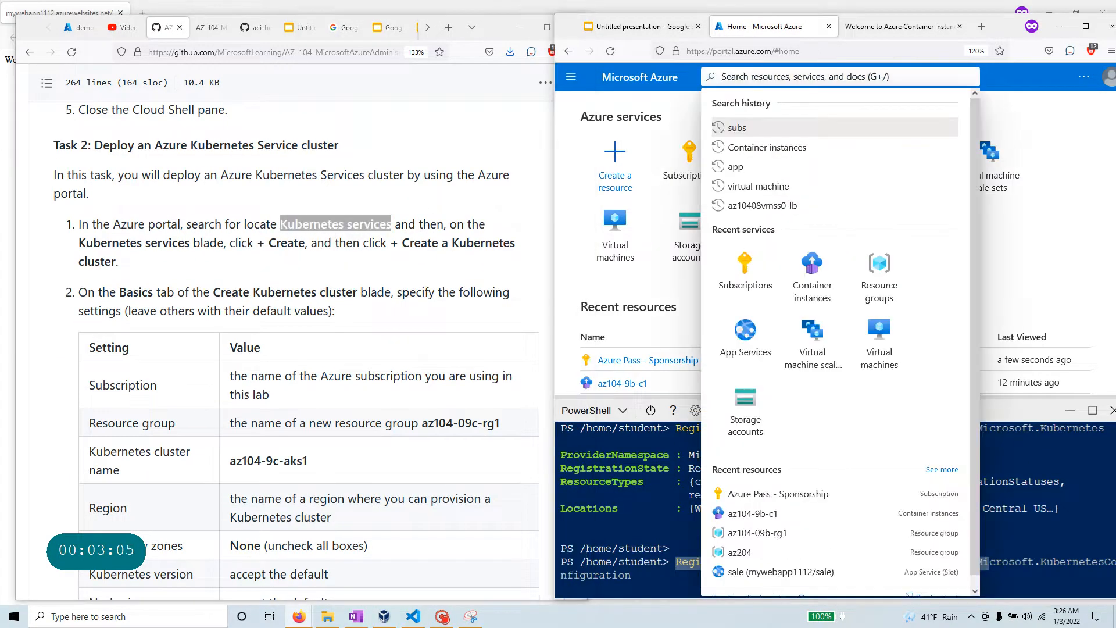
pyautogui.hotkey('ctrl', 'v')
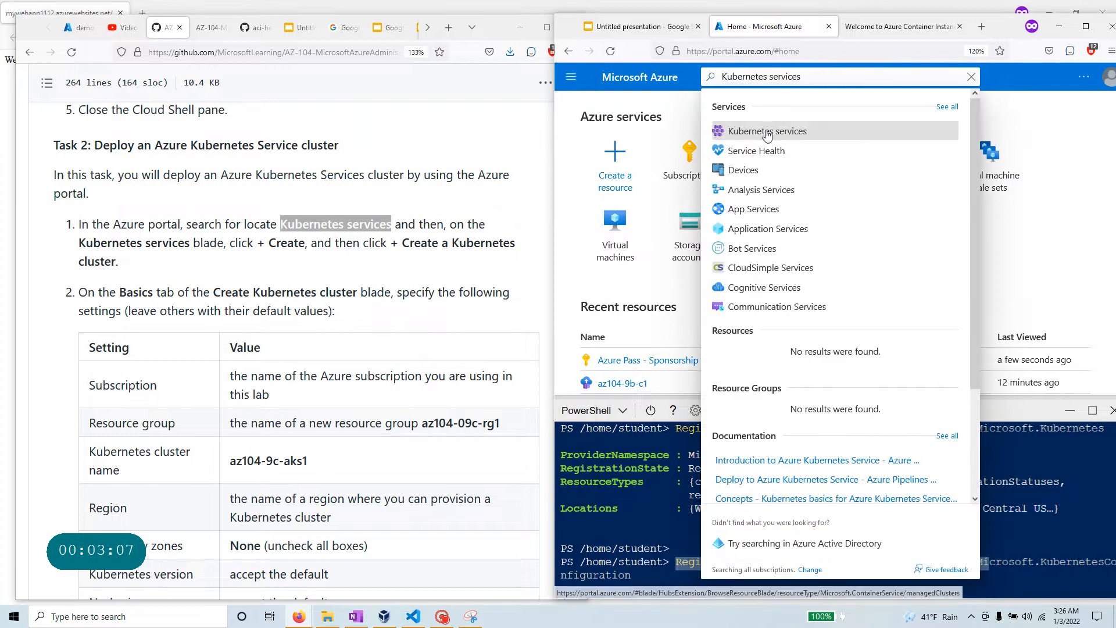
pyautogui.click(767, 130)
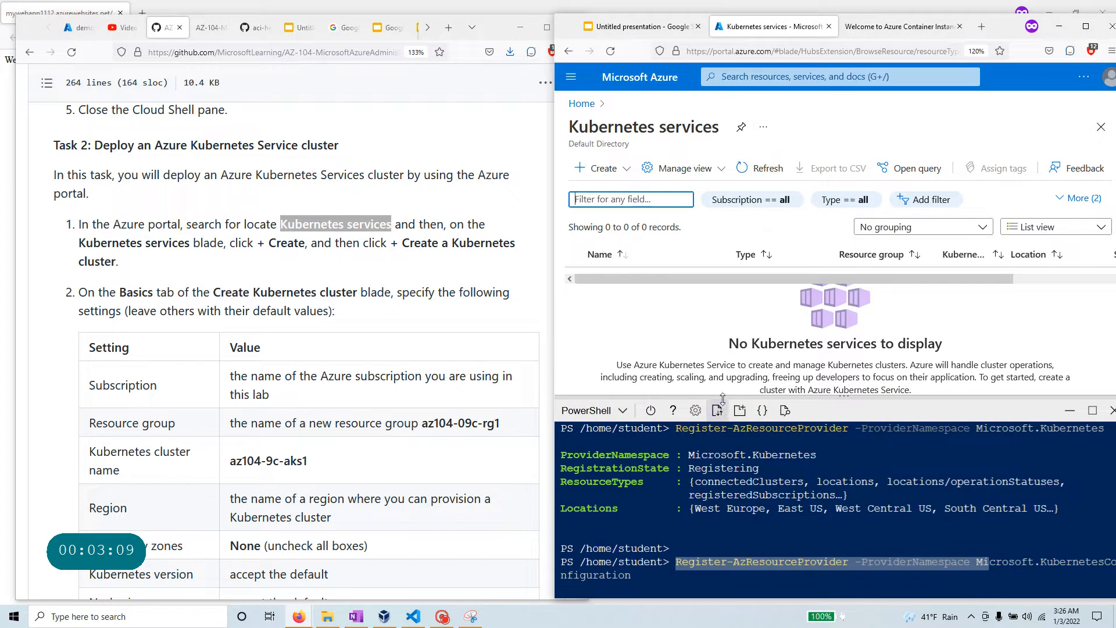
# Step: Shrink the Cloud Shell pane and start creating a Kubernetes cluster
pyautogui.moveTo(721, 397); pyautogui.dragTo(717, 536)
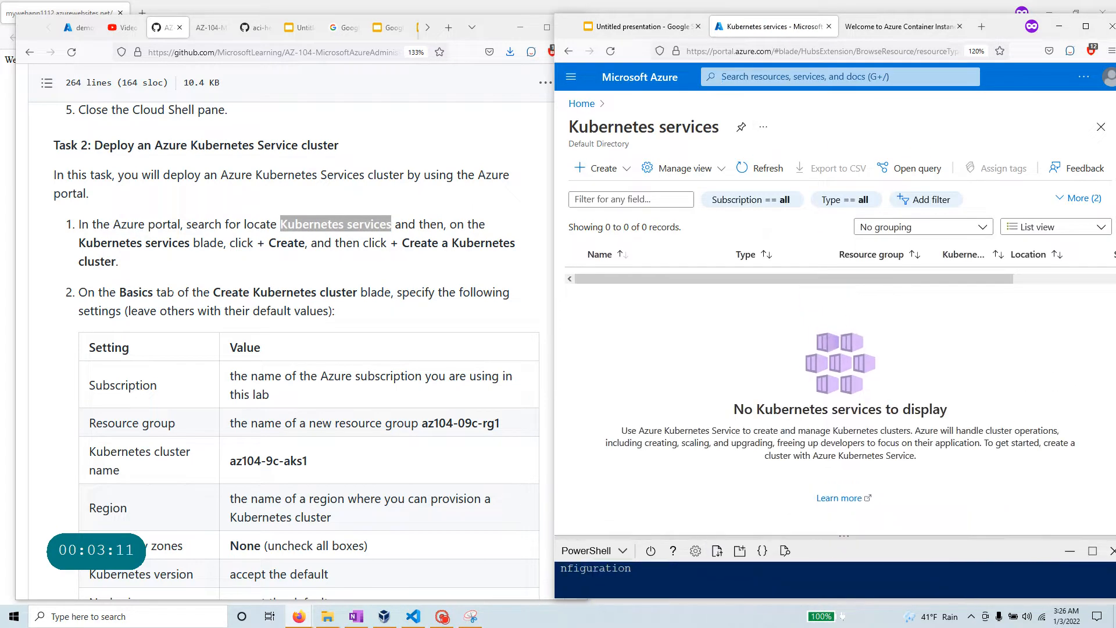
pyautogui.click(605, 168)
pyautogui.click(611, 195)
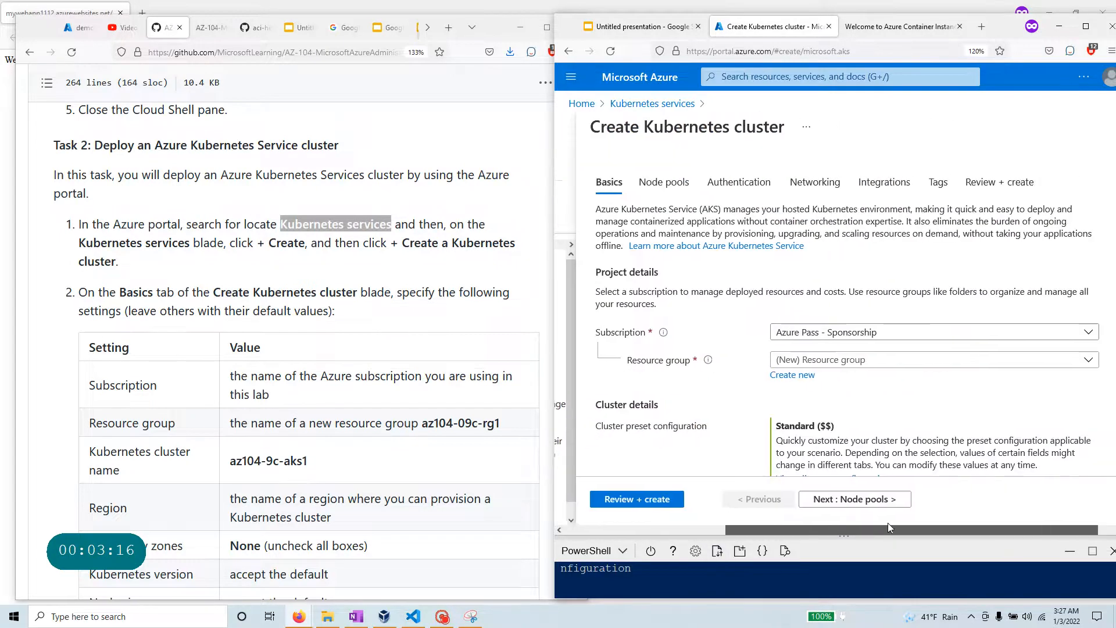
# Step: Create a new resource group for the cluster named az104-09c-rg1, copying the name from the lab's settings table
pyautogui.scroll(-3, 145, 401)
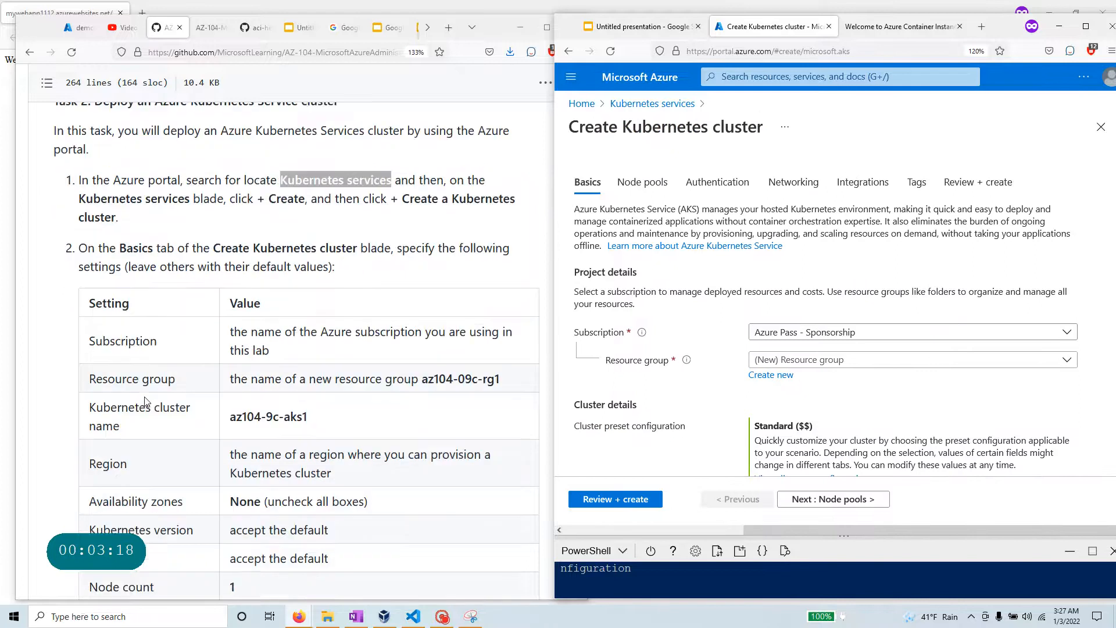
pyautogui.moveTo(506, 340); pyautogui.dragTo(424, 339)
pyautogui.rightClick(425, 338)
pyautogui.click(453, 351)
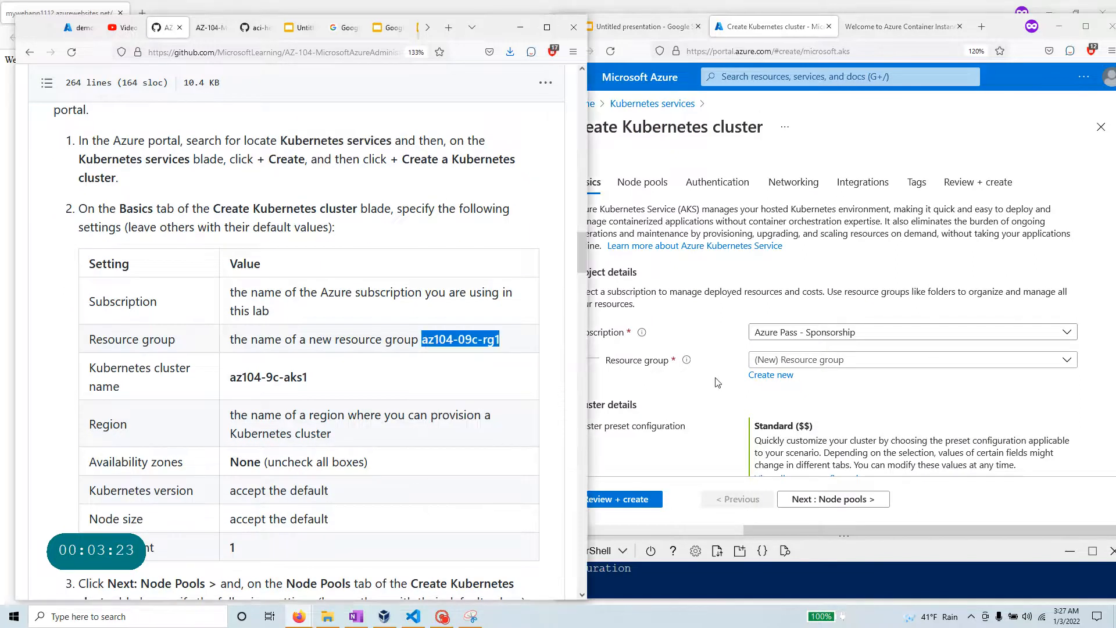
pyautogui.click(771, 375)
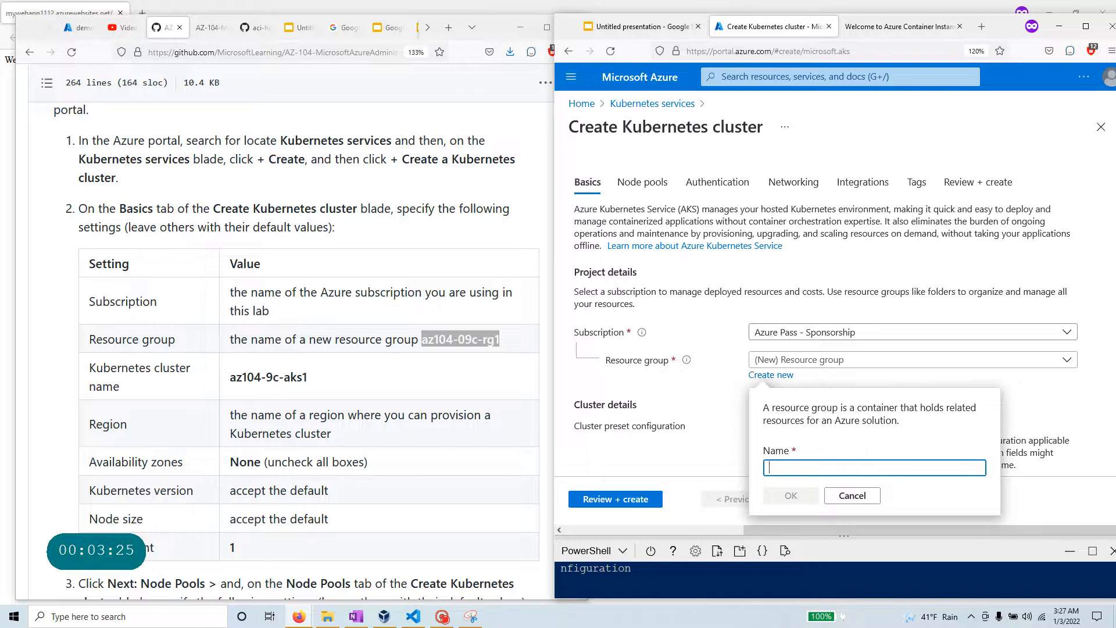
pyautogui.hotkey('ctrl', 'v')
pyautogui.click(791, 495)
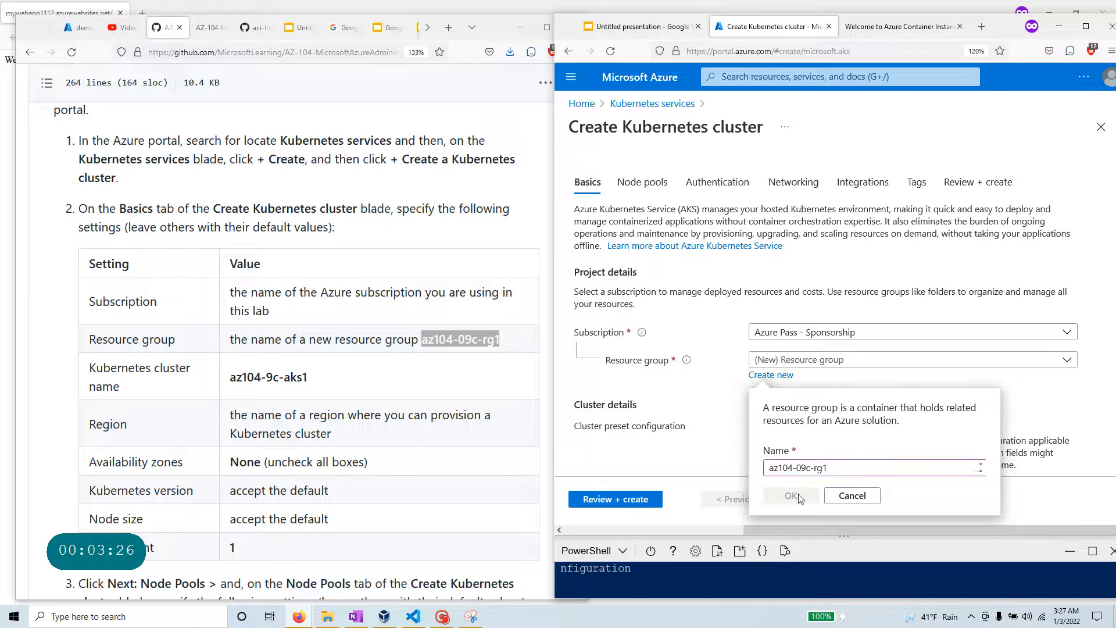
# Step: Name the Kubernetes cluster az104-9c-aks1, copying the name from the lab's settings table
pyautogui.moveTo(329, 386); pyautogui.dragTo(230, 377)
pyautogui.rightClick(294, 379)
pyautogui.click(321, 391)
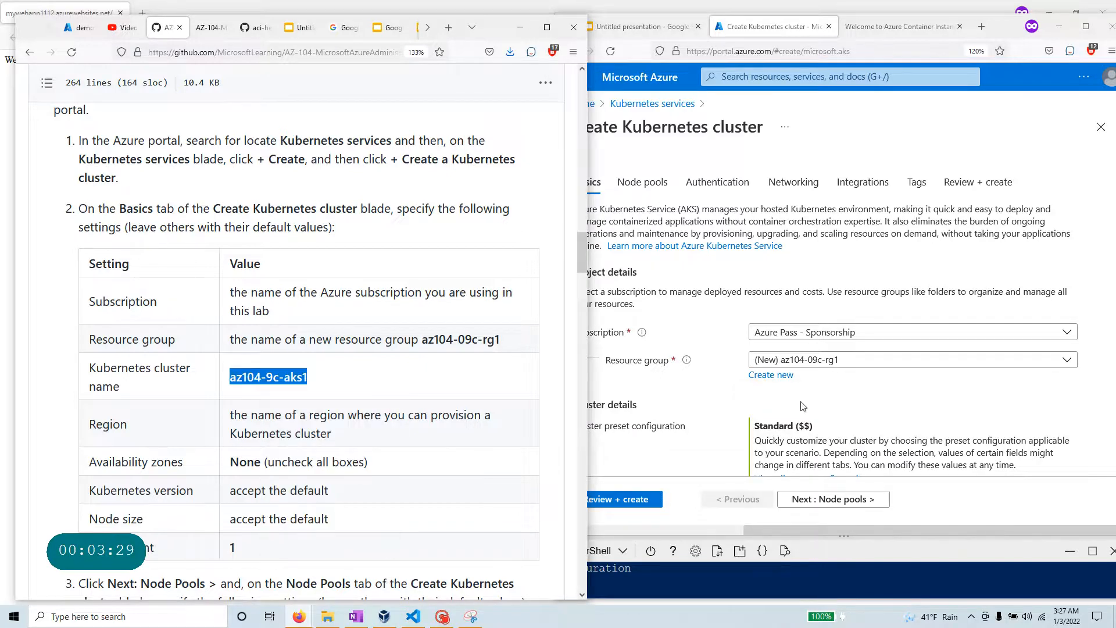
pyautogui.scroll(-3, 831, 433)
pyautogui.click(776, 361)
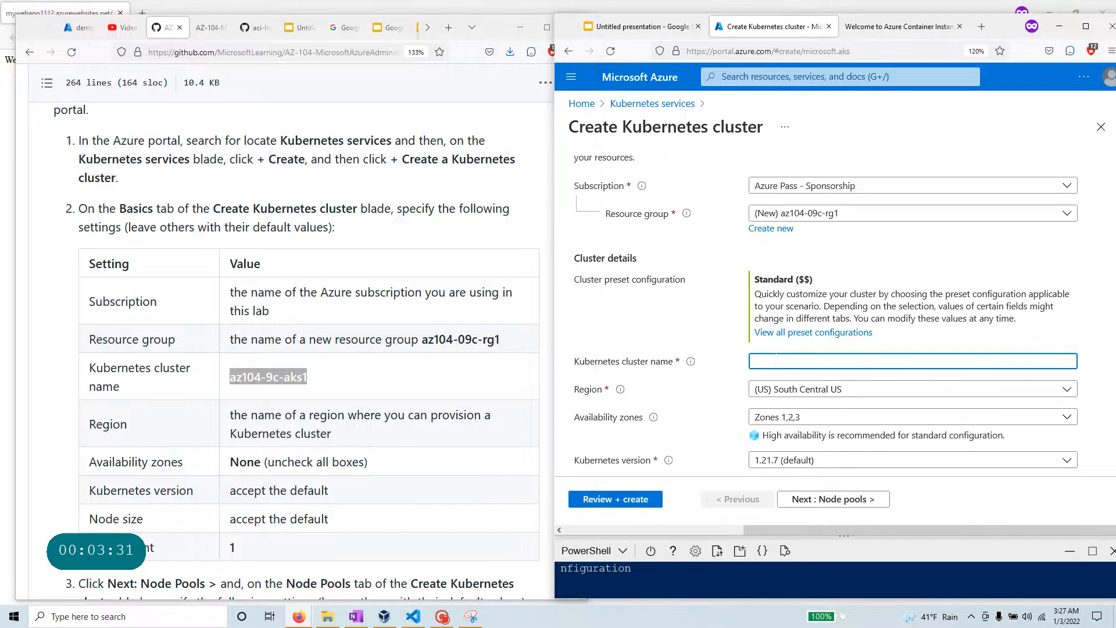
pyautogui.hotkey('ctrl', 'v')
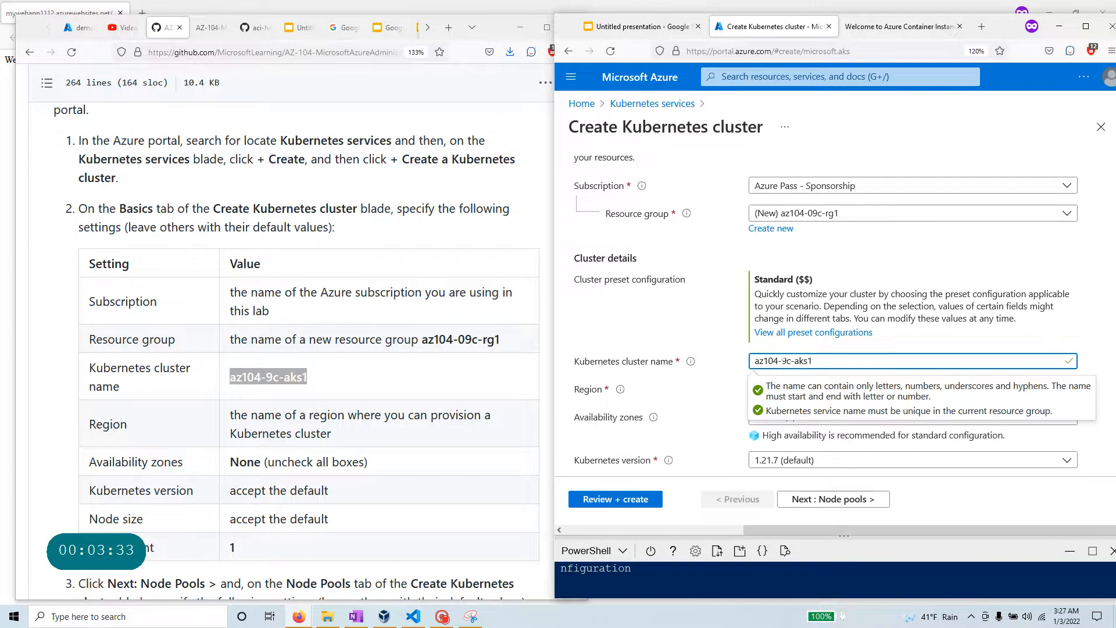
pyautogui.click(701, 337)
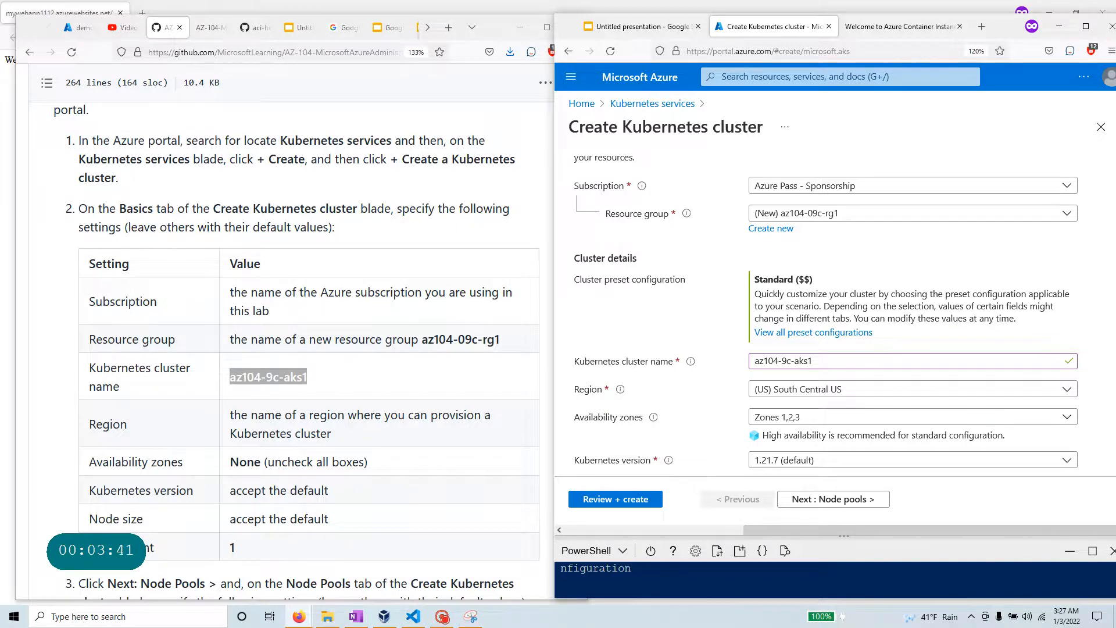
# Step: Check the remaining basic settings and node size against the lab, and set the cluster's region to (US) East US
pyautogui.scroll(-3, 288, 417)
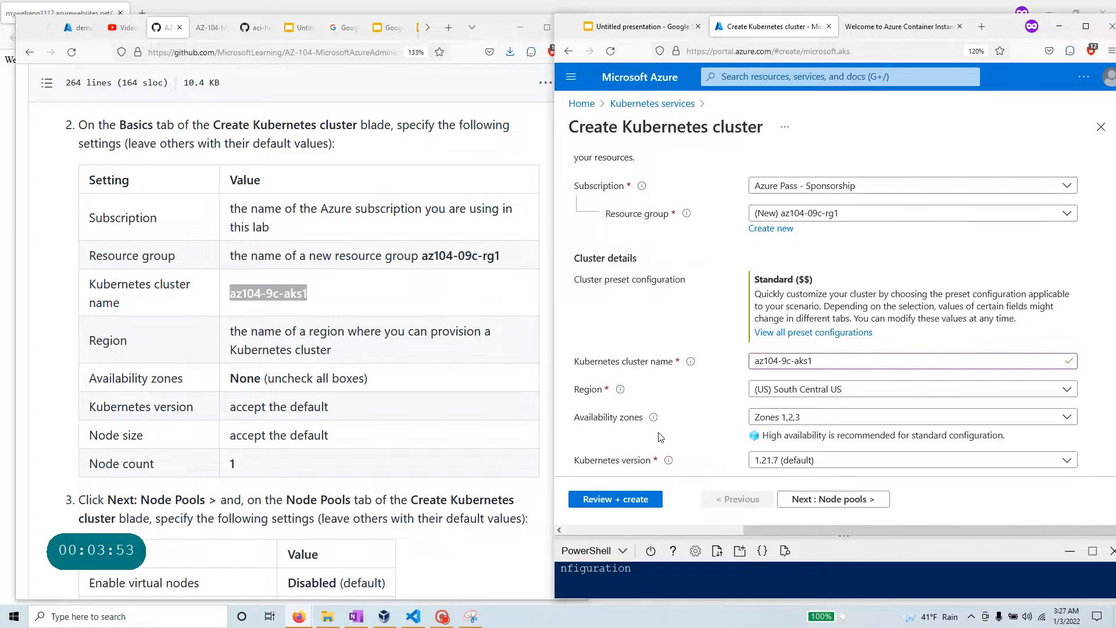
pyautogui.scroll(-2, 661, 437)
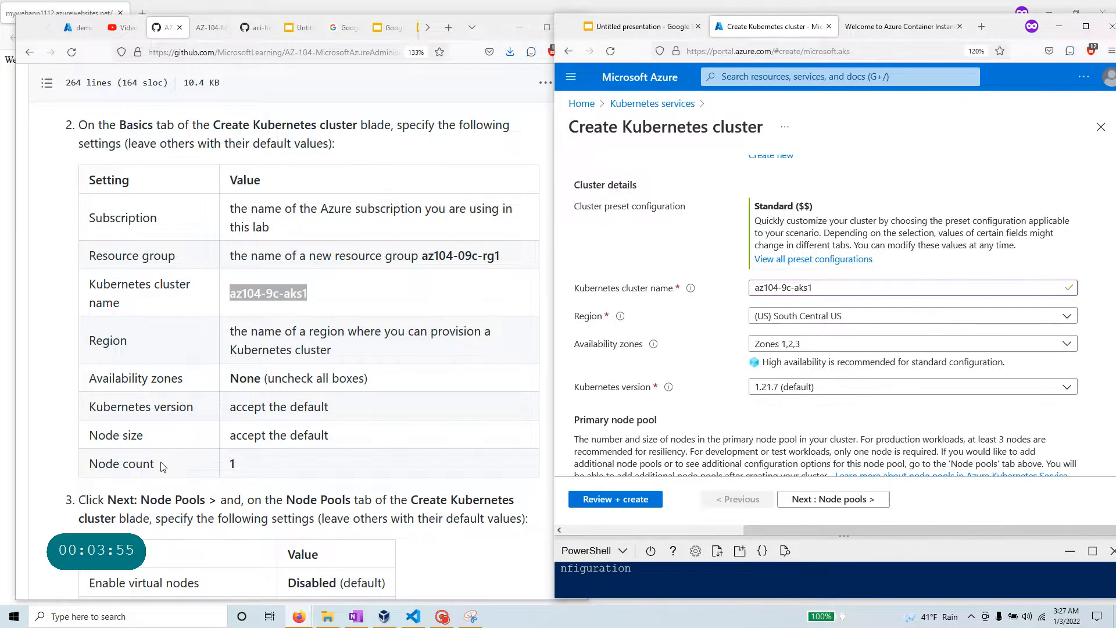
pyautogui.scroll(-4, 825, 323)
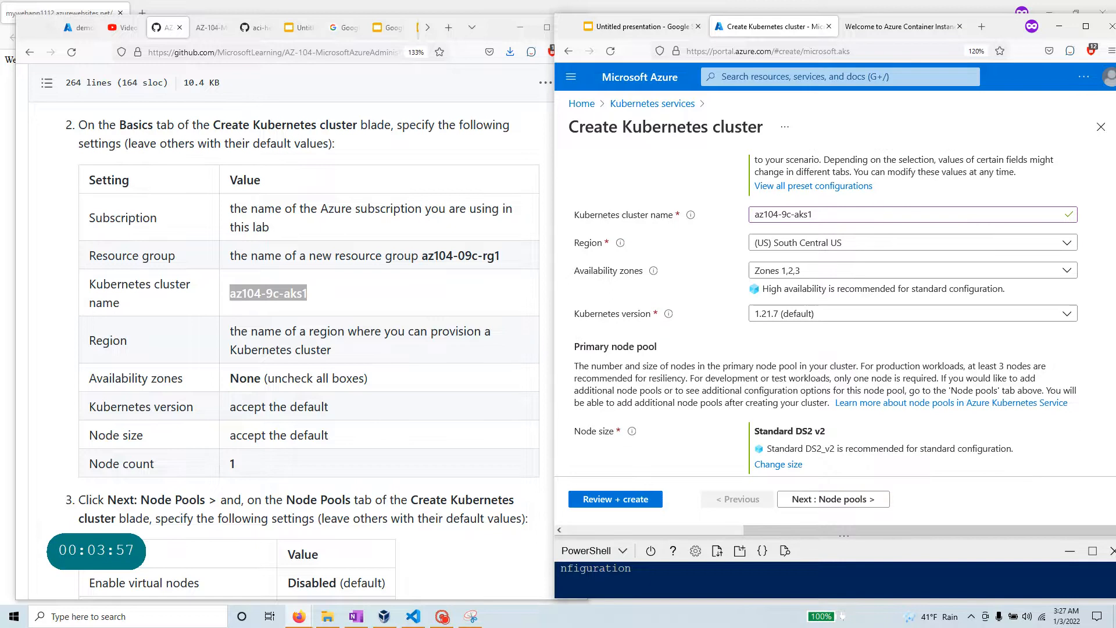
pyautogui.scroll(-1, 717, 382)
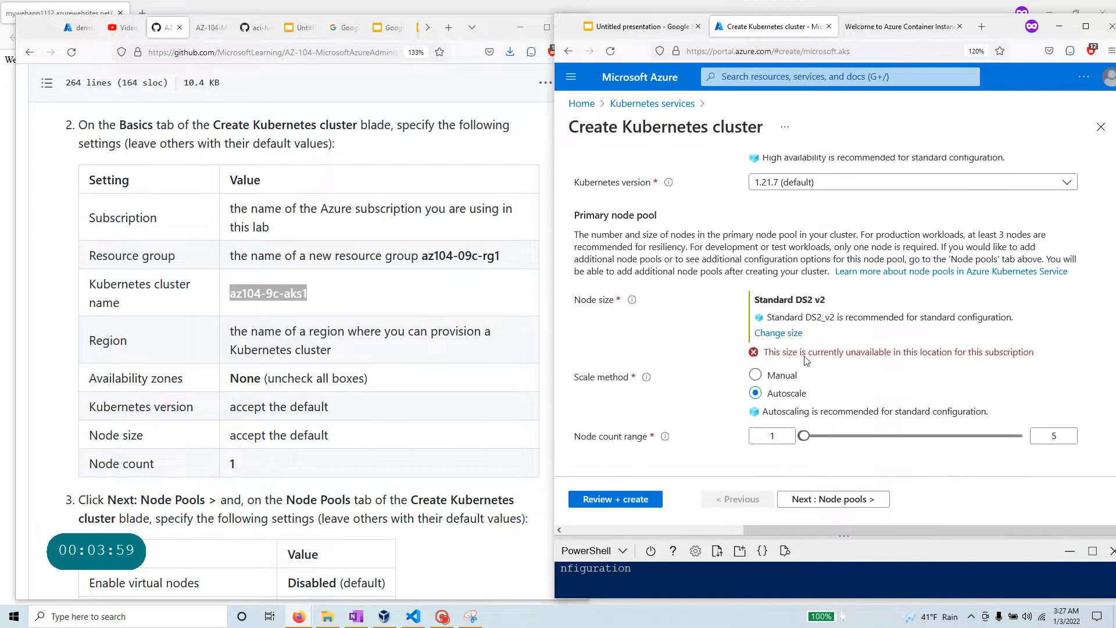
pyautogui.scroll(3, 829, 325)
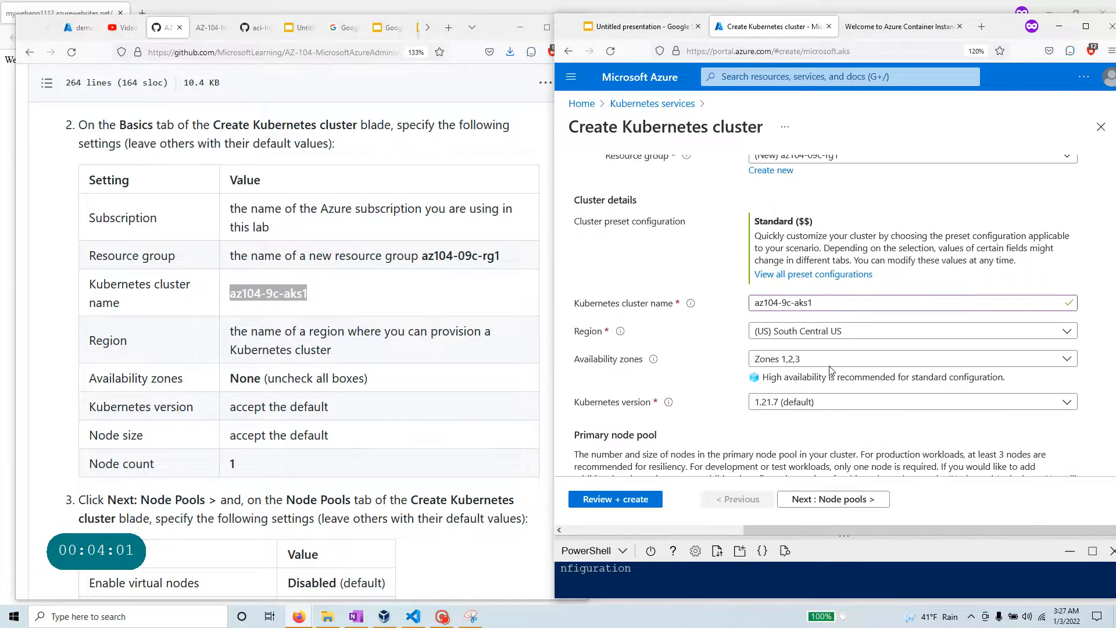
pyautogui.click(810, 334)
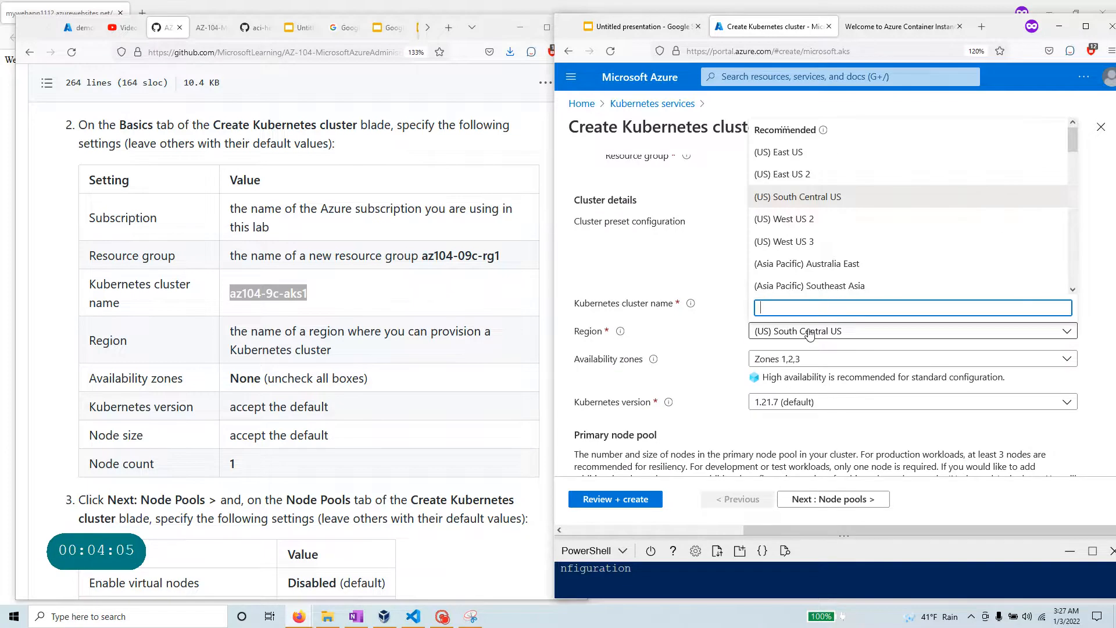
pyautogui.write('east')
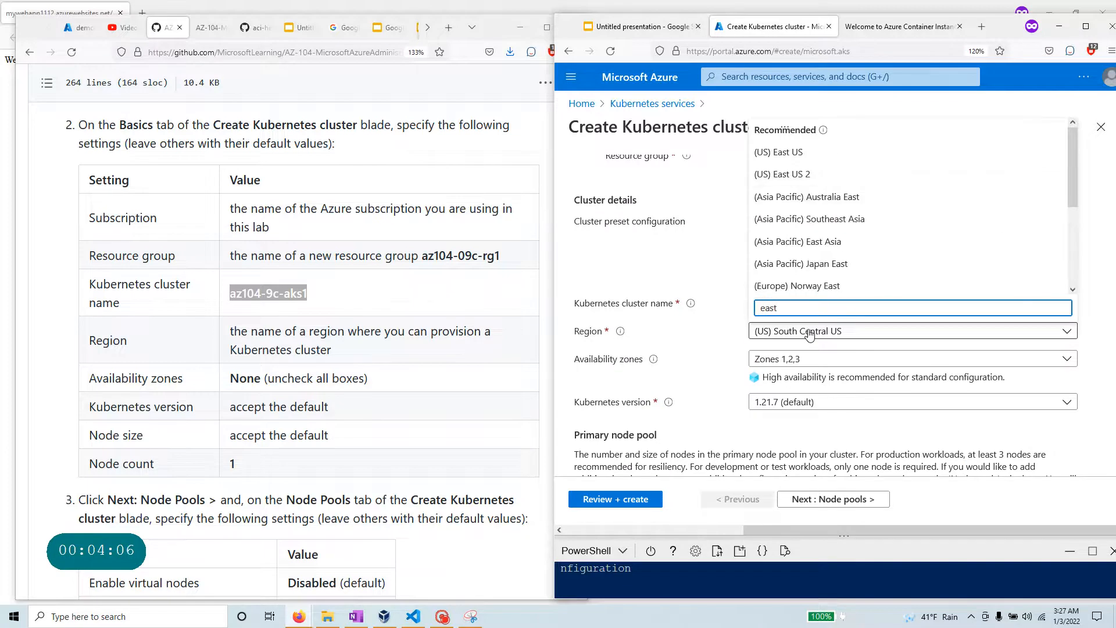
pyautogui.click(802, 152)
pyautogui.scroll(-3, 819, 411)
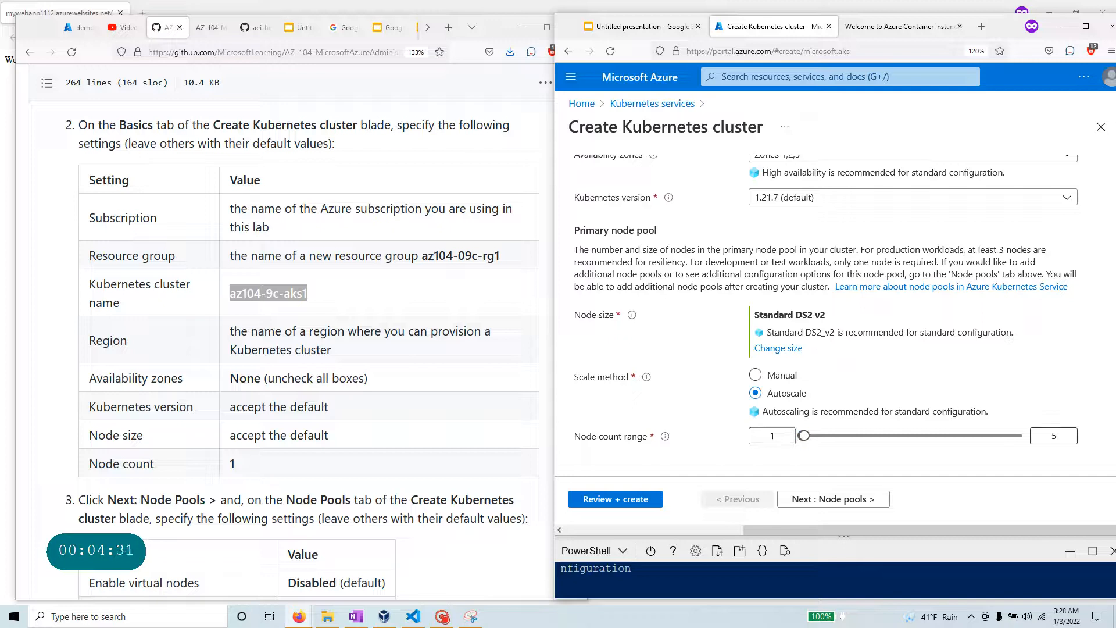
# Step: Read the lab's node pool instructions and proceed to the cluster's Node pools settings
pyautogui.scroll(-5, 526, 472)
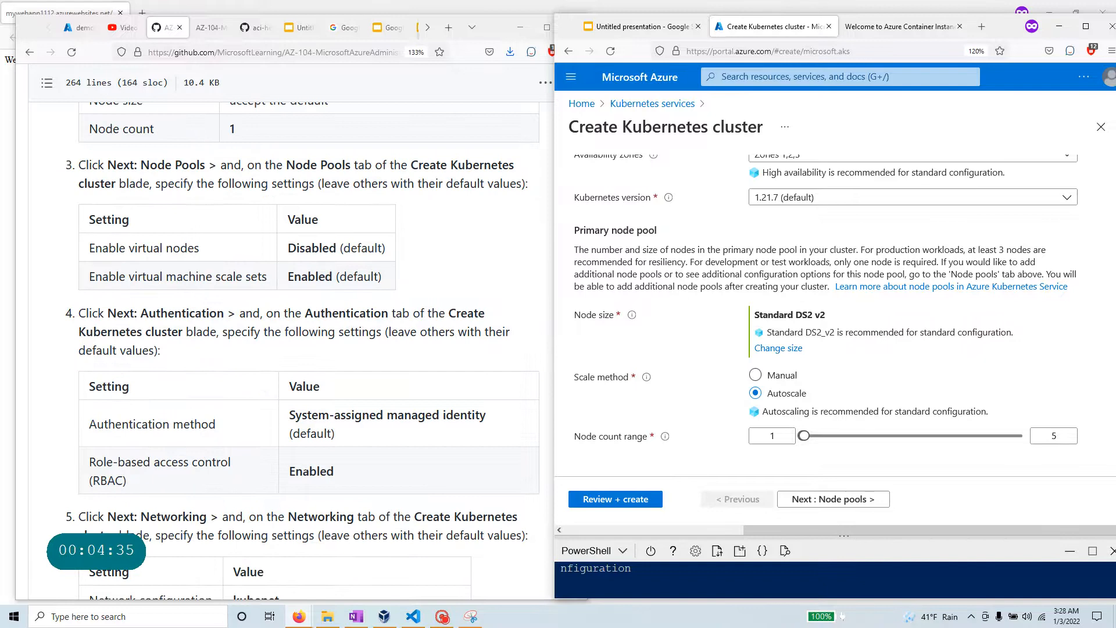
pyautogui.scroll(3, 175, 381)
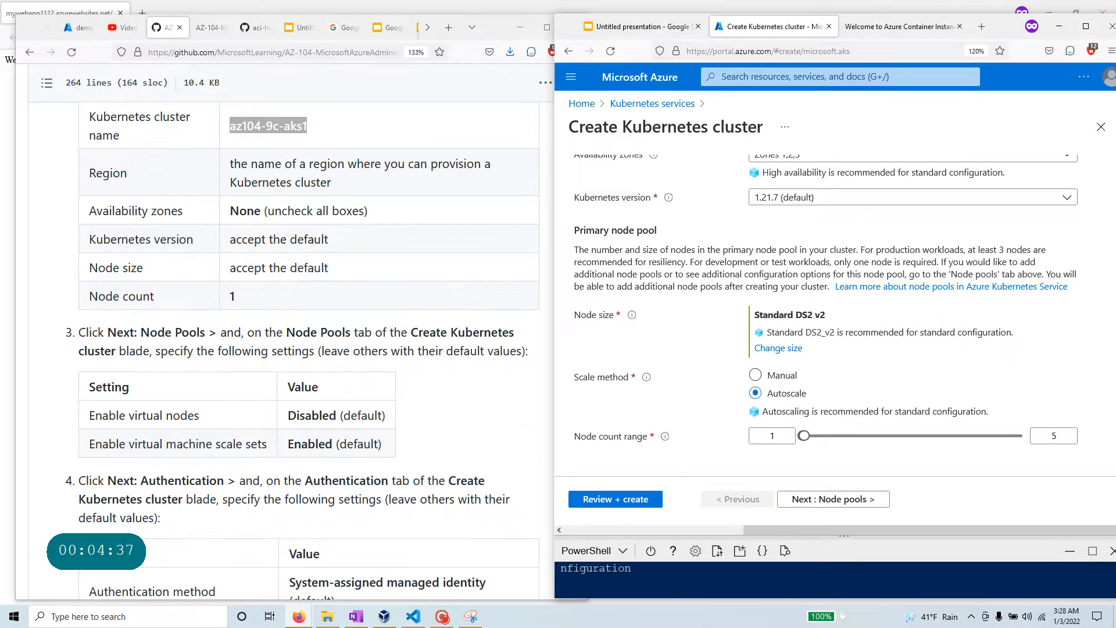
pyautogui.moveTo(141, 332); pyautogui.dragTo(219, 332)
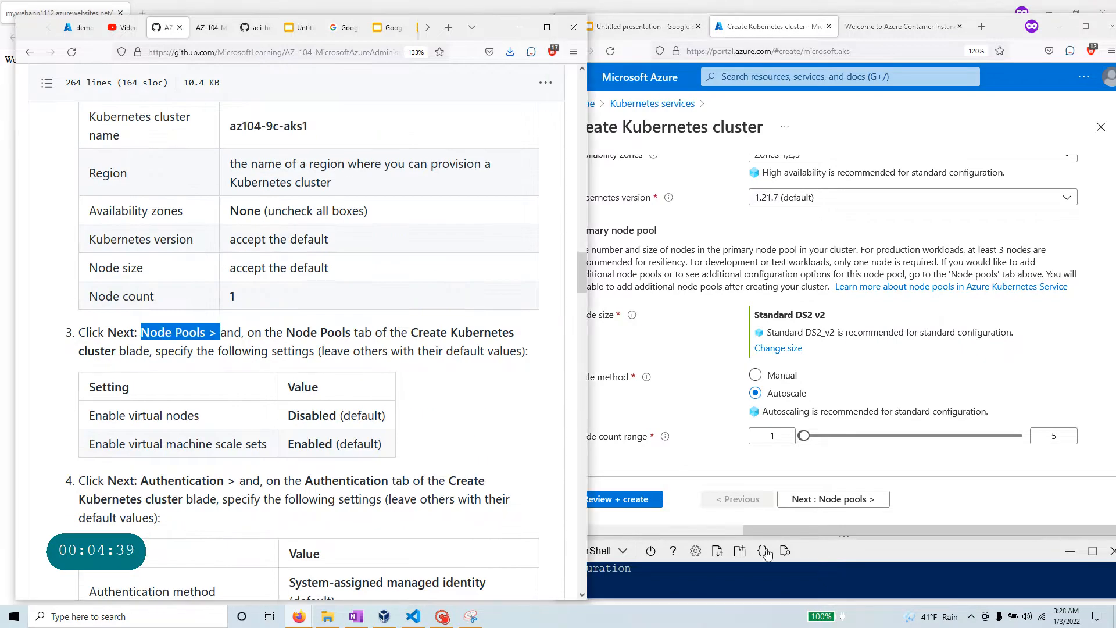
pyautogui.click(856, 507)
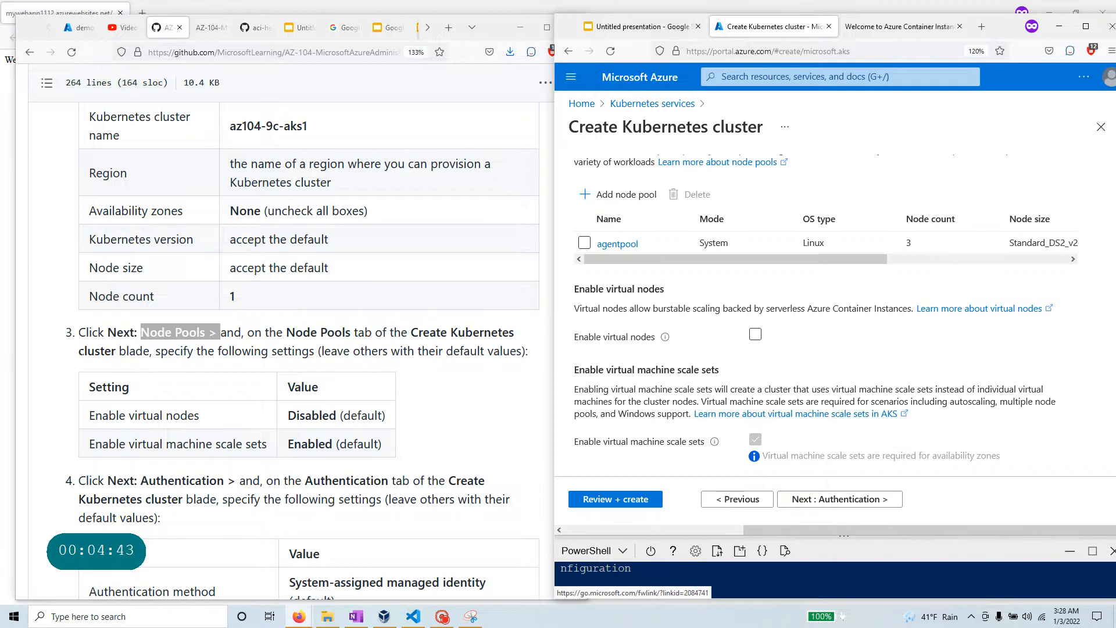
# Step: Read which node pool settings the lab specifies and resize the lab and portal windows so they sit side by side without overlapping
pyautogui.moveTo(153, 351); pyautogui.dragTo(323, 364)
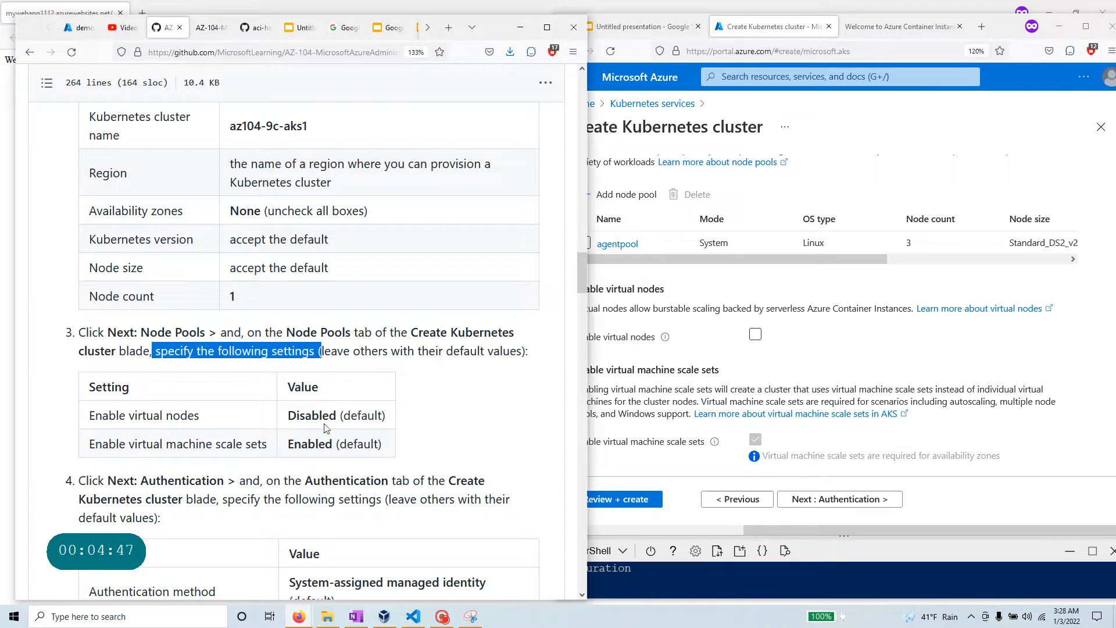
pyautogui.click(553, 175)
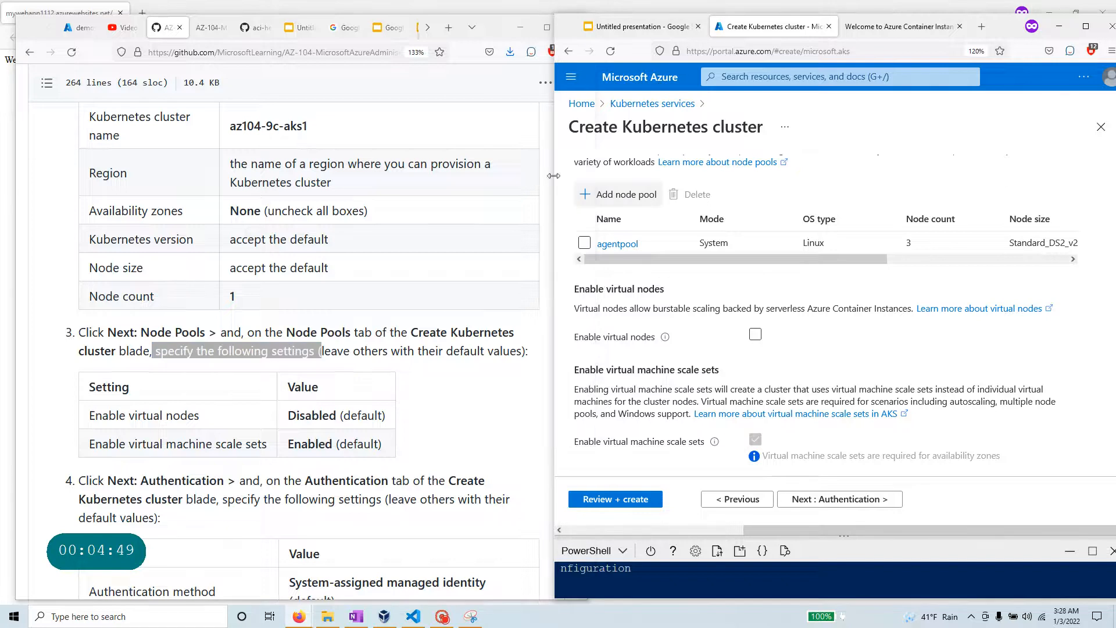
pyautogui.moveTo(554, 243)
pyautogui.mouseDown()
pyautogui.moveTo(571, 239)
pyautogui.moveTo(554, 242)
pyautogui.mouseUp()
pyautogui.click(559, 248)
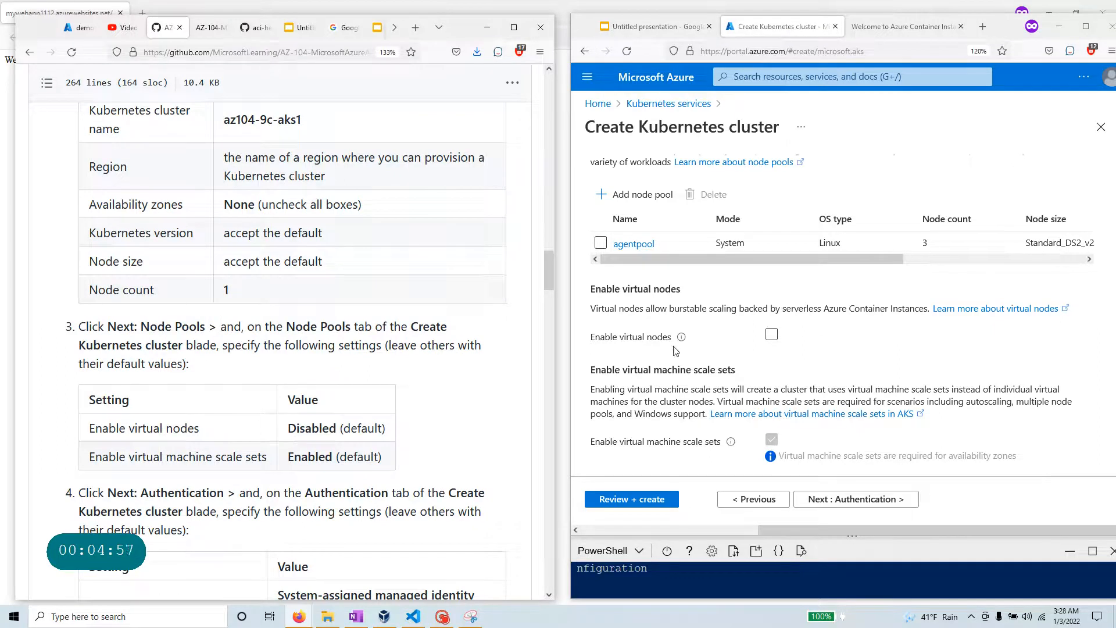
# Step: Try enabling virtual nodes for the cluster and turn the option off again
pyautogui.click(773, 336)
pyautogui.click(777, 335)
pyautogui.scroll(-3, 320, 376)
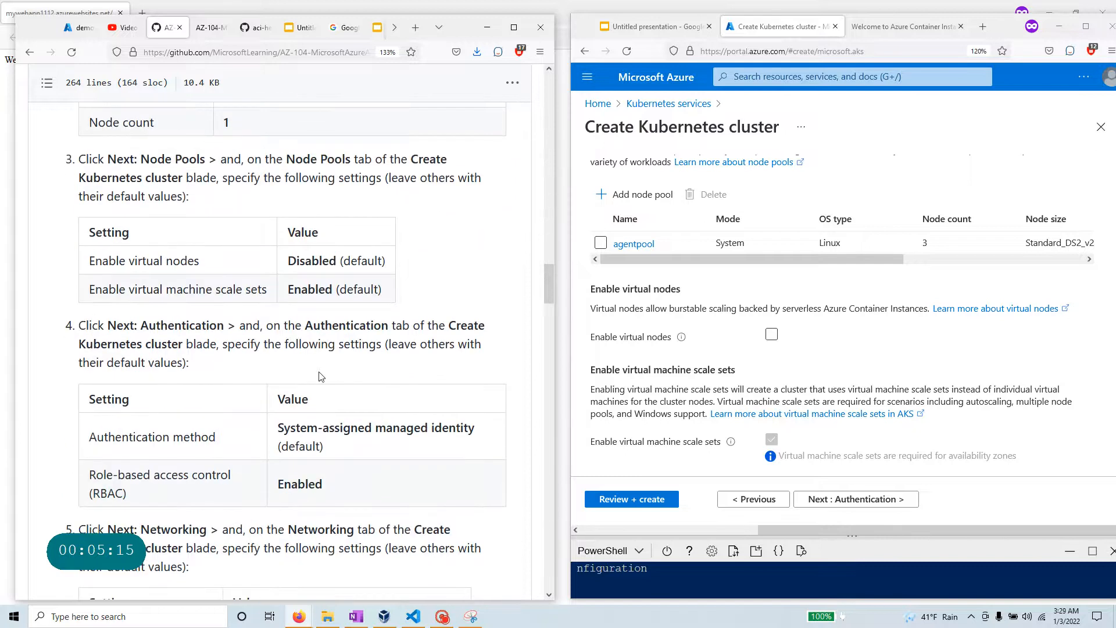
# Step: Proceed to the cluster's Authentication settings and check the authentication method and role-based access control against the lab's step 4
pyautogui.click(898, 499)
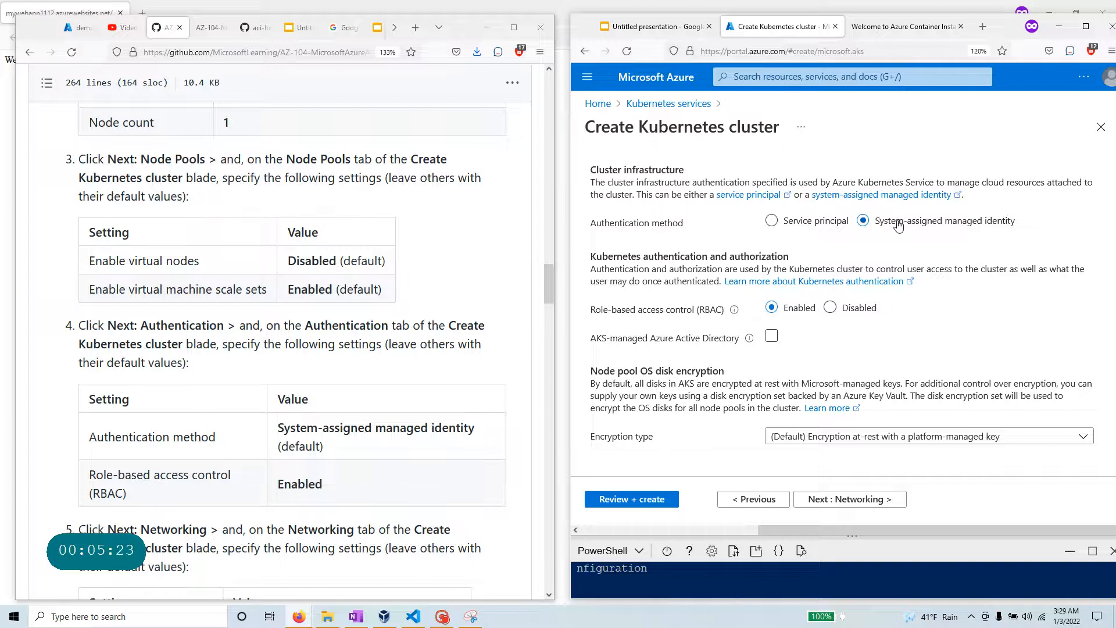
pyautogui.moveTo(348, 446); pyautogui.dragTo(280, 423)
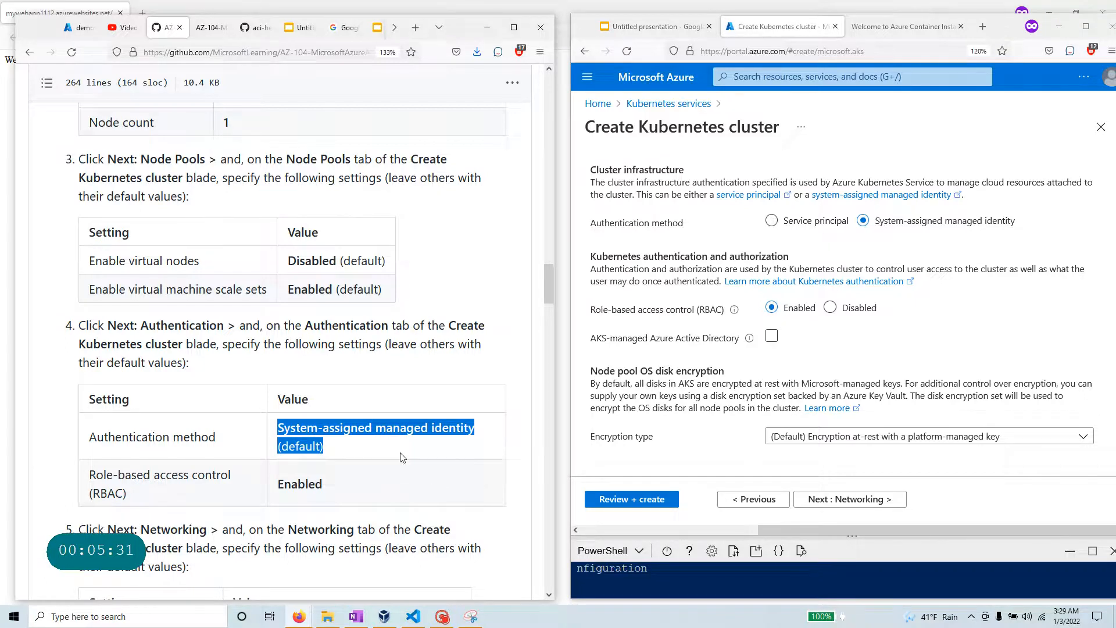
pyautogui.tripleClick(721, 309)
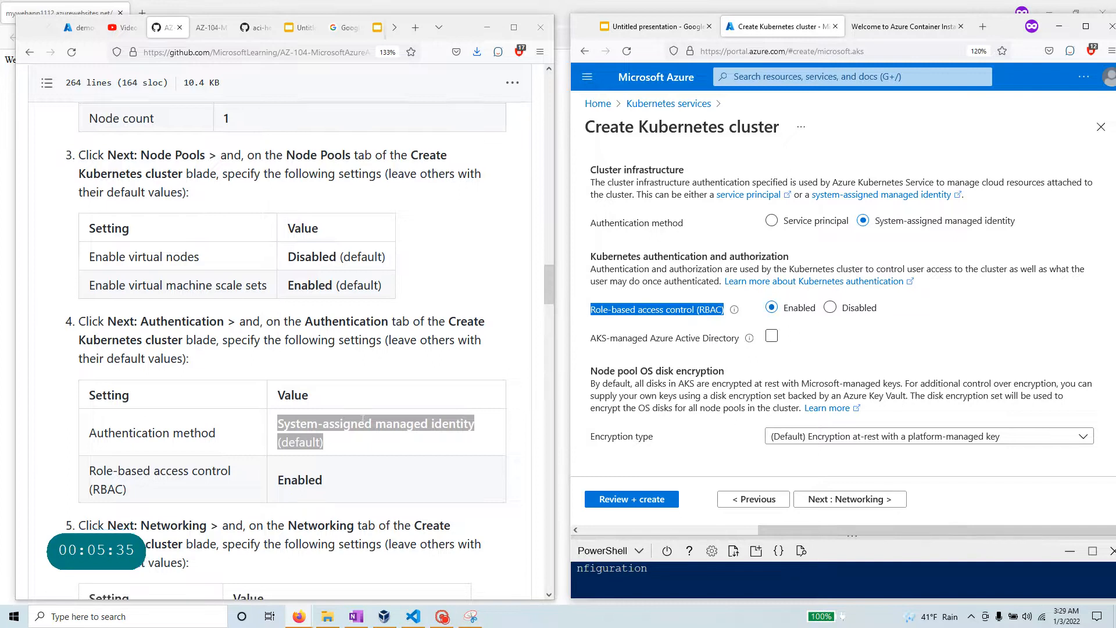
# Step: Proceed to the cluster's Networking settings and read which network configuration the lab's step 5 specifies
pyautogui.scroll(-5, 364, 423)
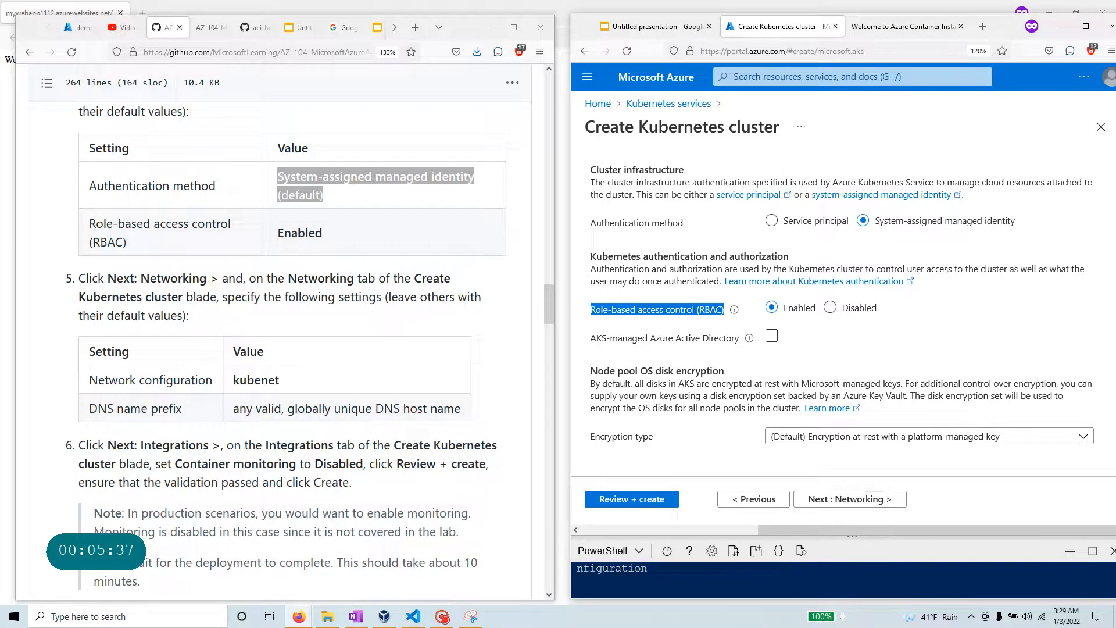
pyautogui.click(863, 502)
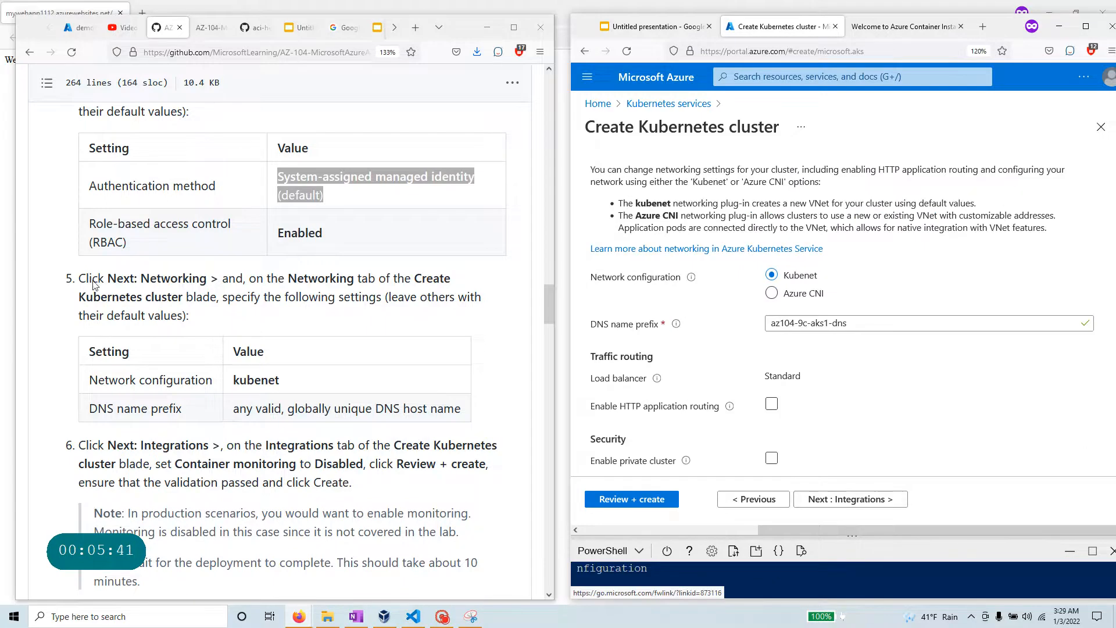
pyautogui.moveTo(289, 278); pyautogui.dragTo(451, 279)
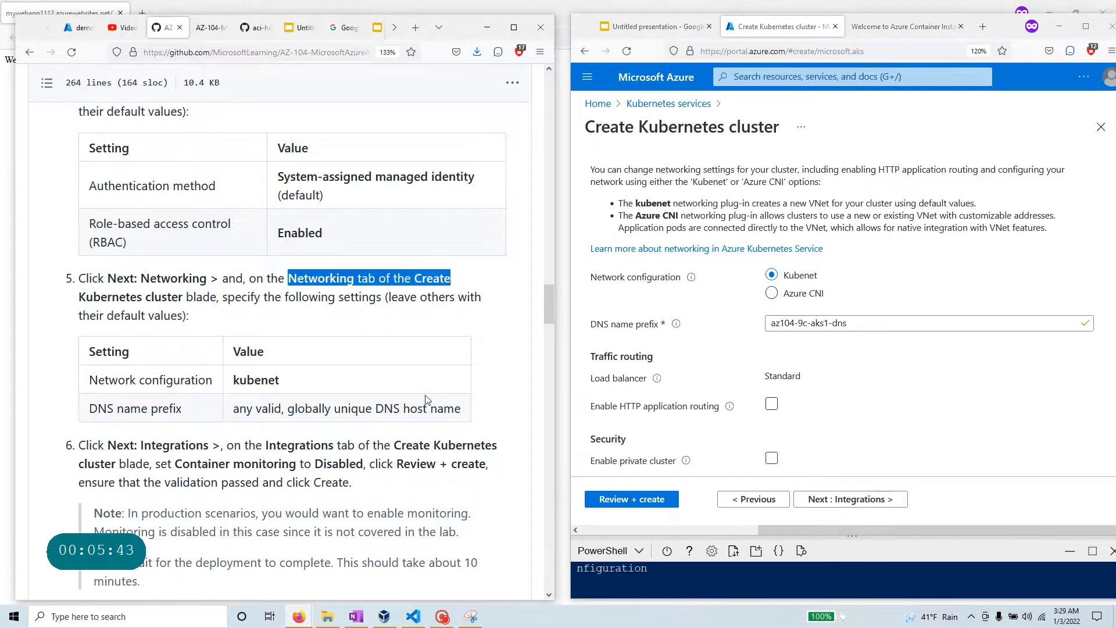
pyautogui.click(364, 314)
pyautogui.moveTo(243, 303); pyautogui.dragTo(402, 314)
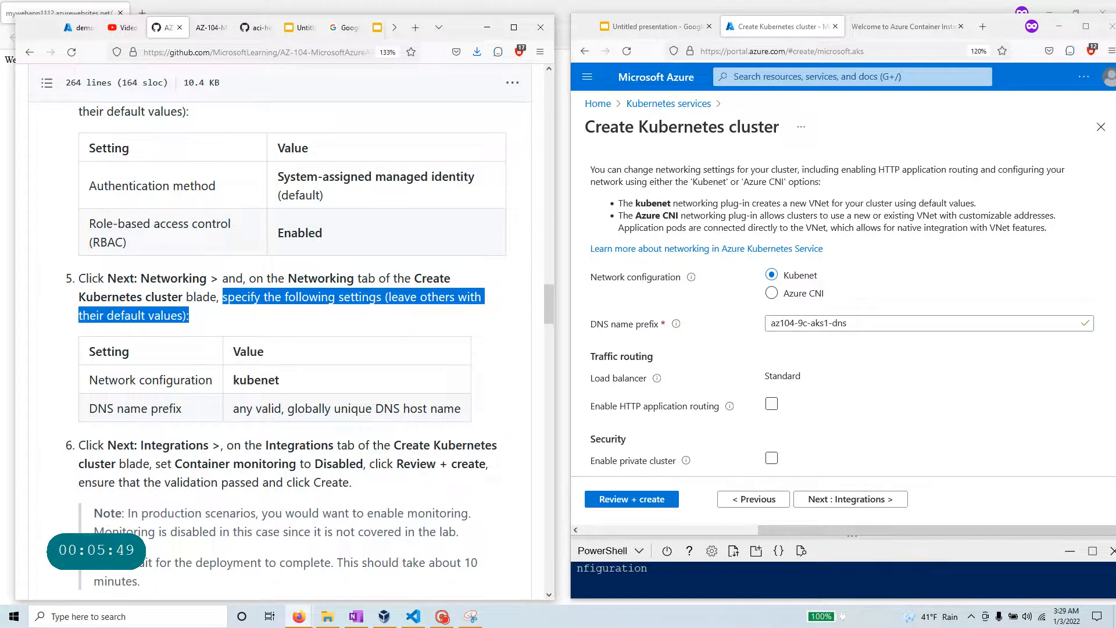
pyautogui.moveTo(283, 390); pyautogui.dragTo(233, 388)
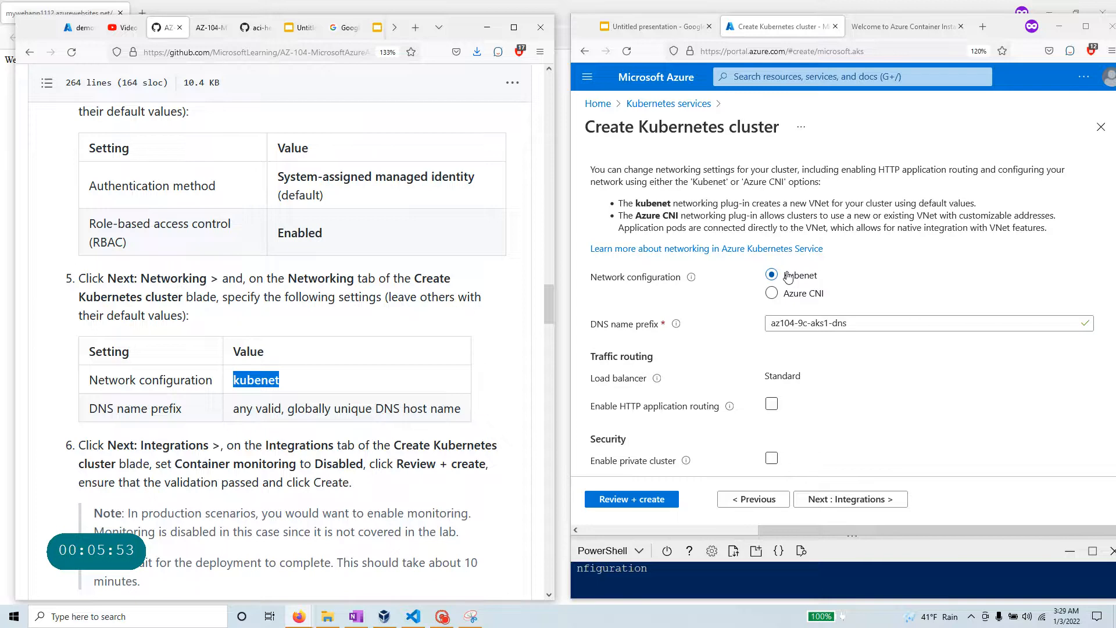
# Step: Examine the description of the kubenet networking plug-in and check the cluster's DNS name prefix
pyautogui.click(621, 204)
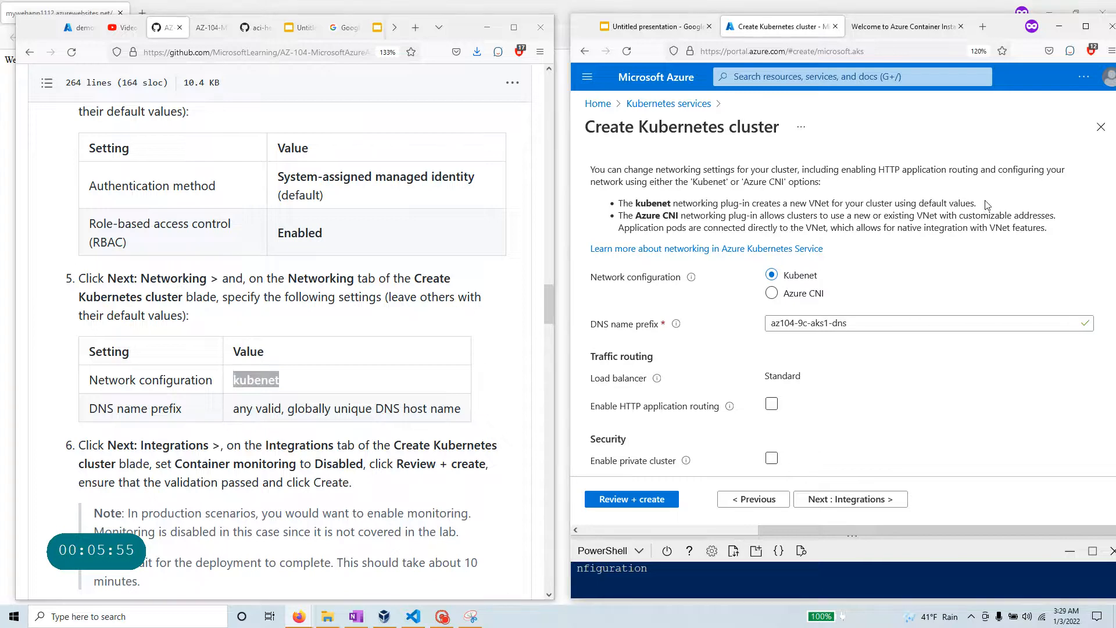
pyautogui.moveTo(987, 204); pyautogui.dragTo(618, 209)
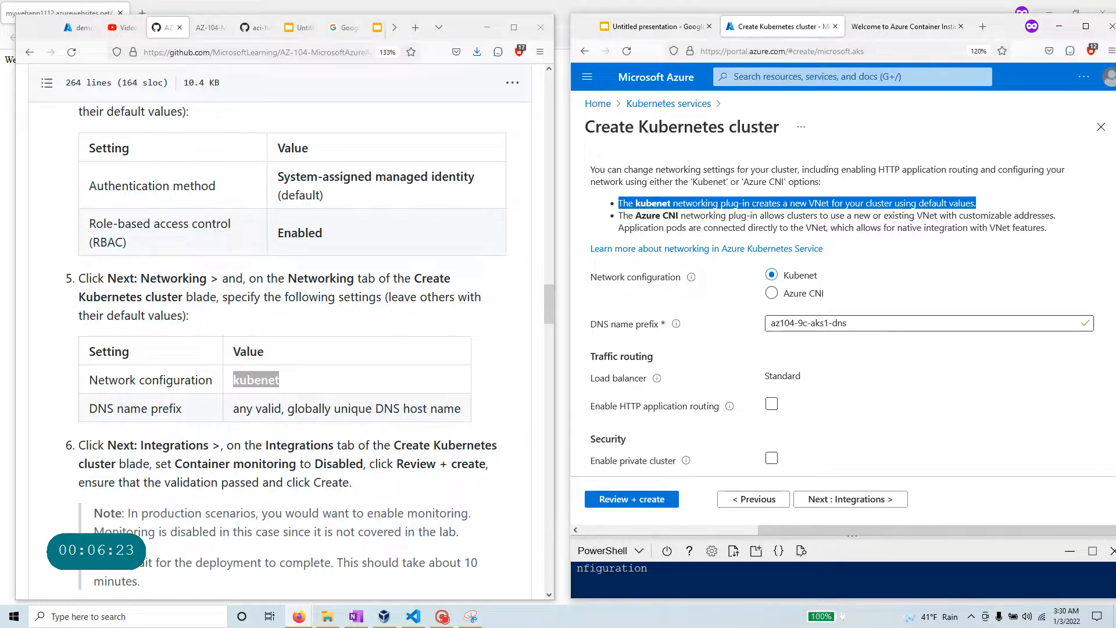
pyautogui.tripleClick(839, 324)
pyautogui.click(925, 299)
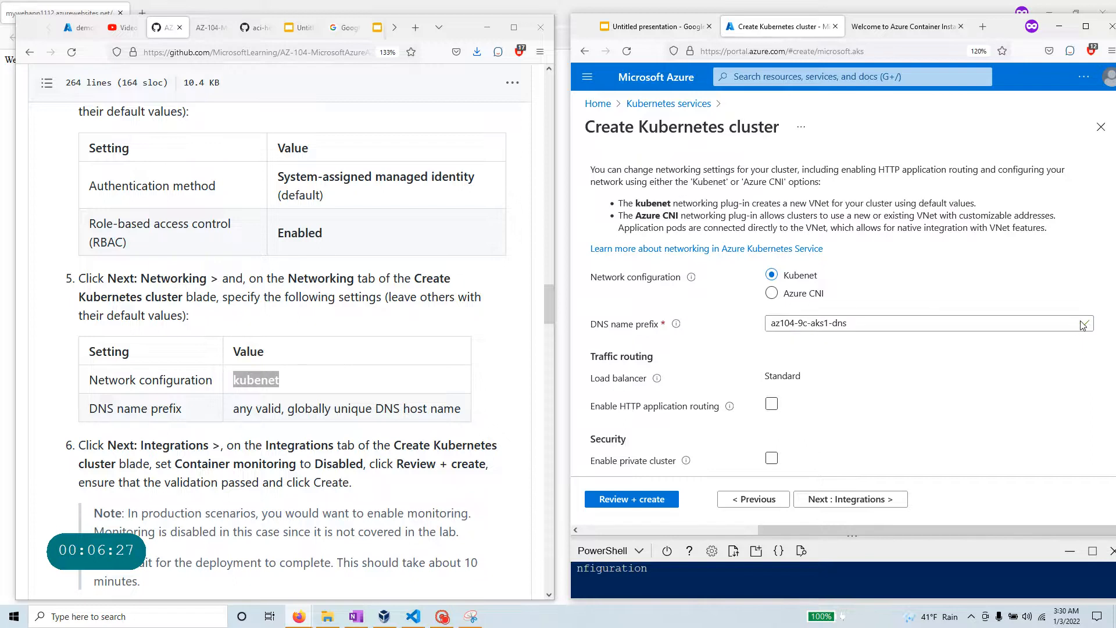
# Step: Proceed to the Integrations settings, disable container monitoring as the lab's step 6 asks, and start the final review of the cluster
pyautogui.scroll(-4, 291, 349)
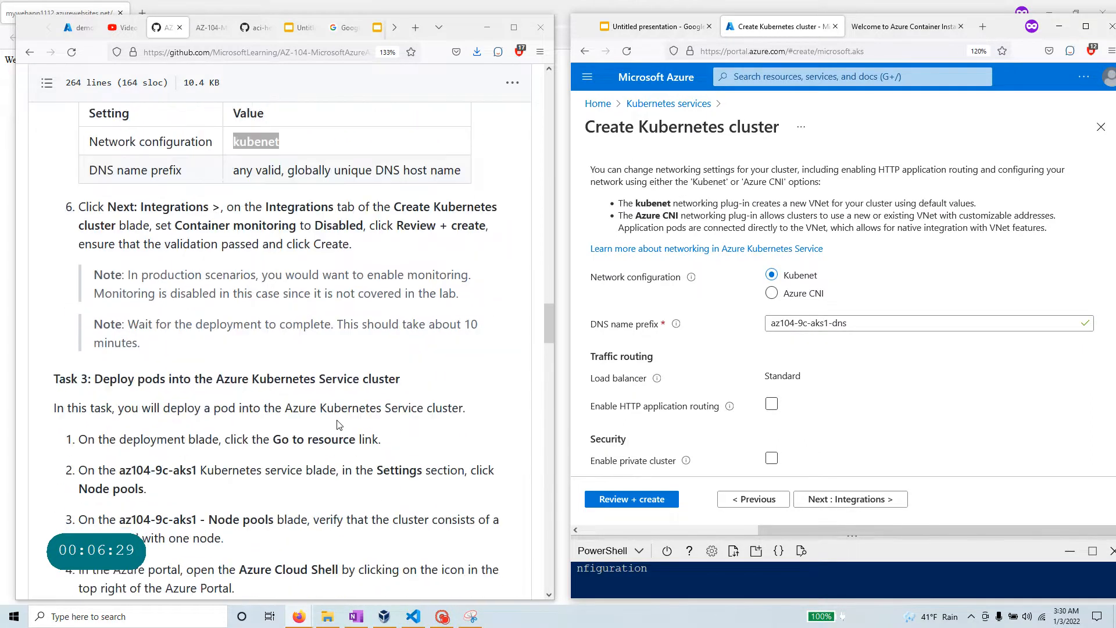
pyautogui.click(810, 504)
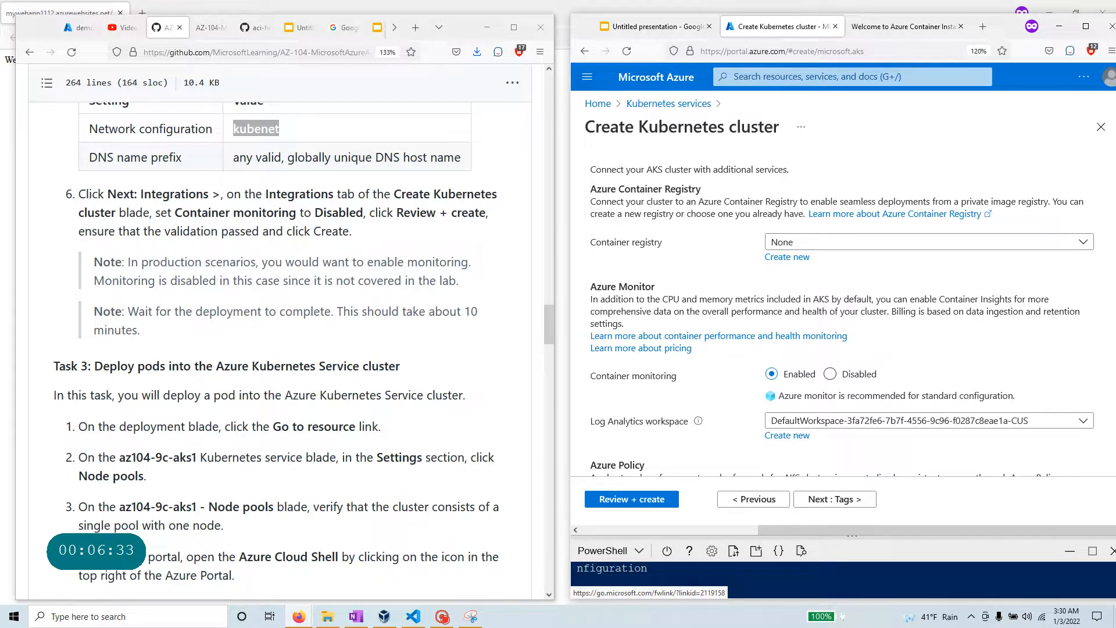
pyautogui.moveTo(152, 212); pyautogui.dragTo(356, 213)
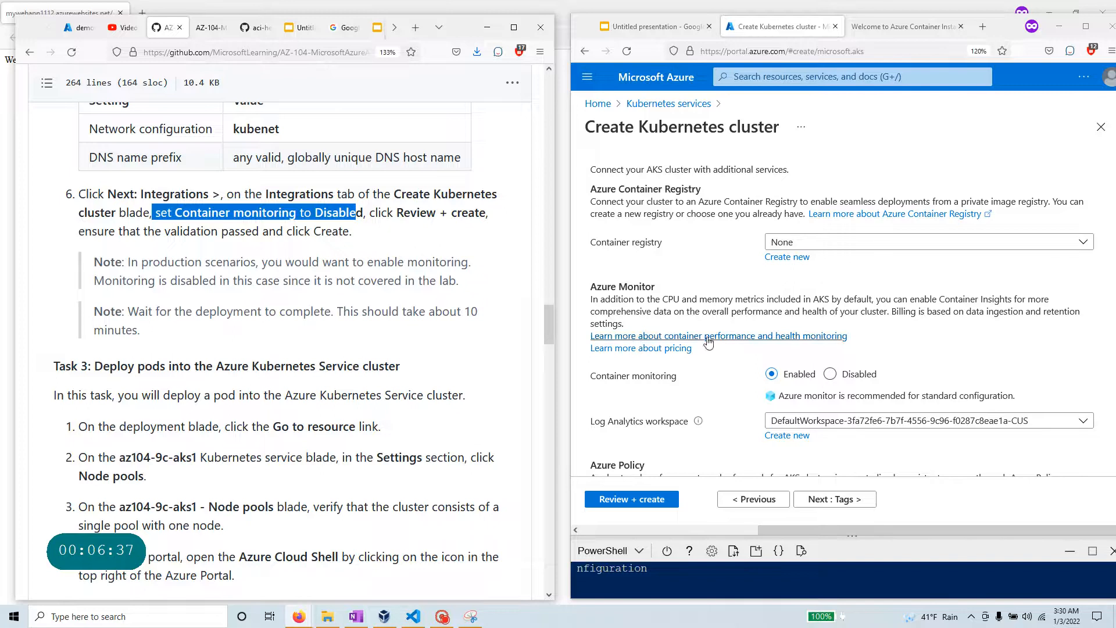
pyautogui.click(832, 374)
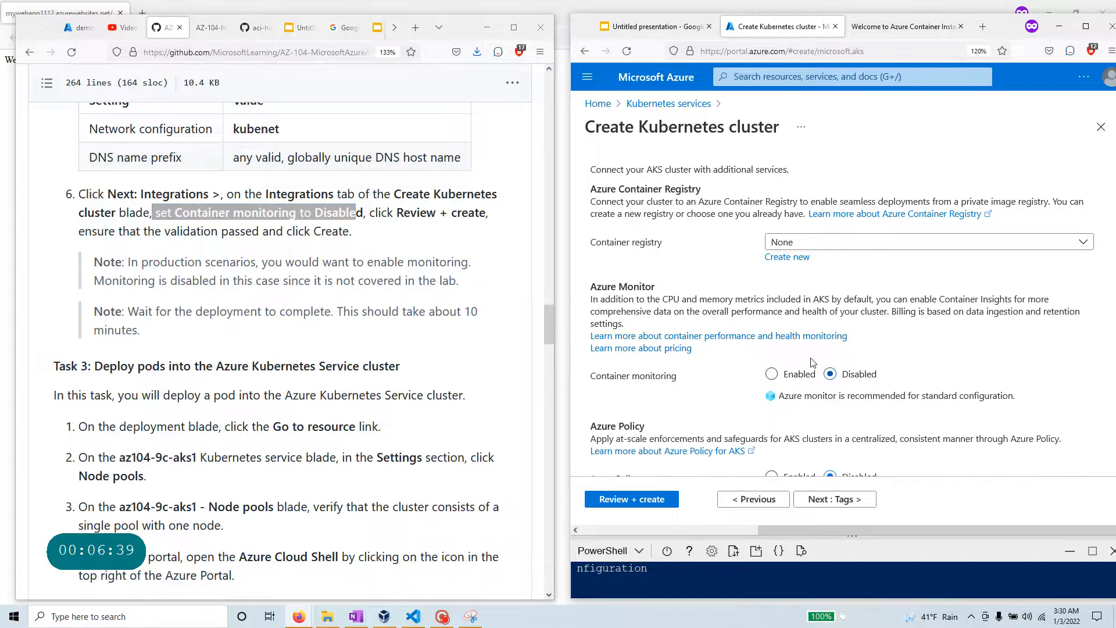
pyautogui.scroll(-1, 935, 356)
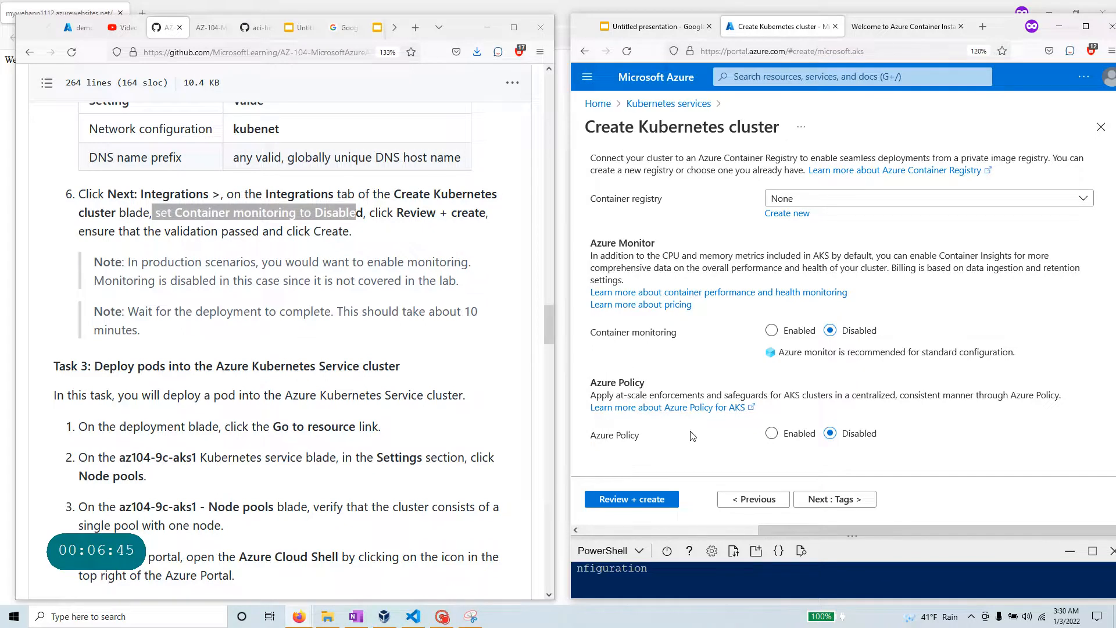
pyautogui.click(648, 501)
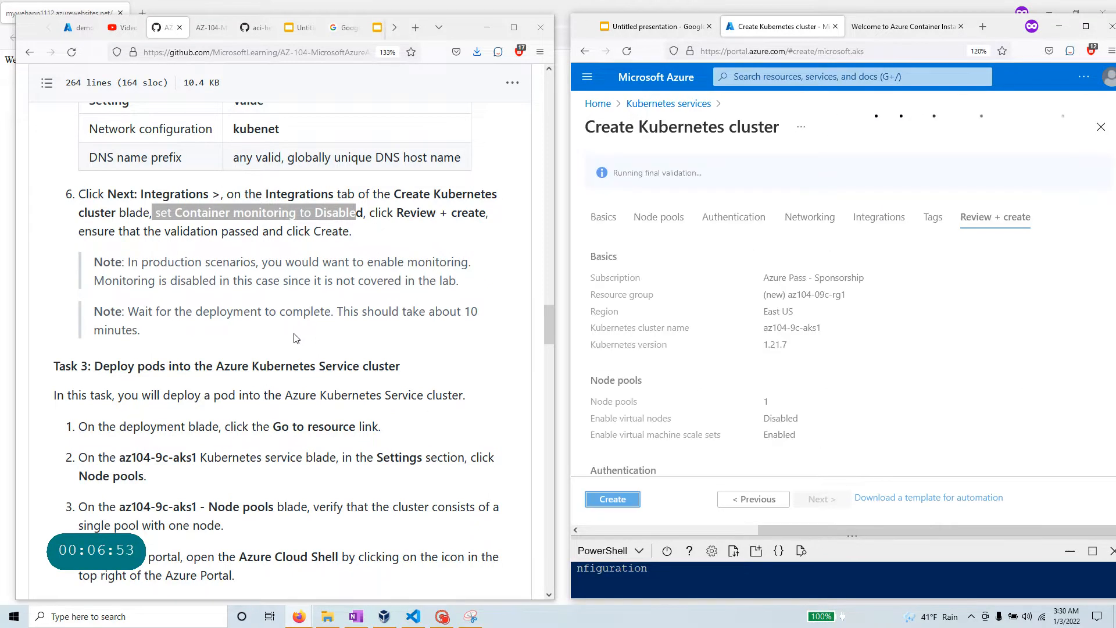
# Step: Read the lab's notes about monitoring in production scenarios and the expected deployment time
pyautogui.scroll(-5, 297, 339)
pyautogui.scroll(8, 289, 338)
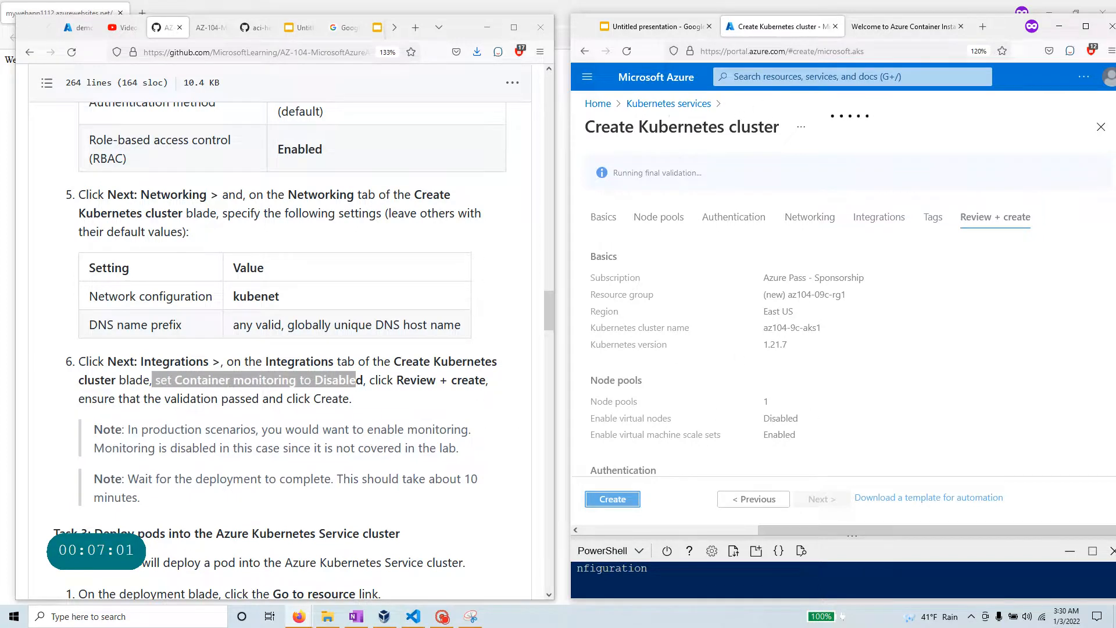
pyautogui.moveTo(128, 429); pyautogui.dragTo(472, 457)
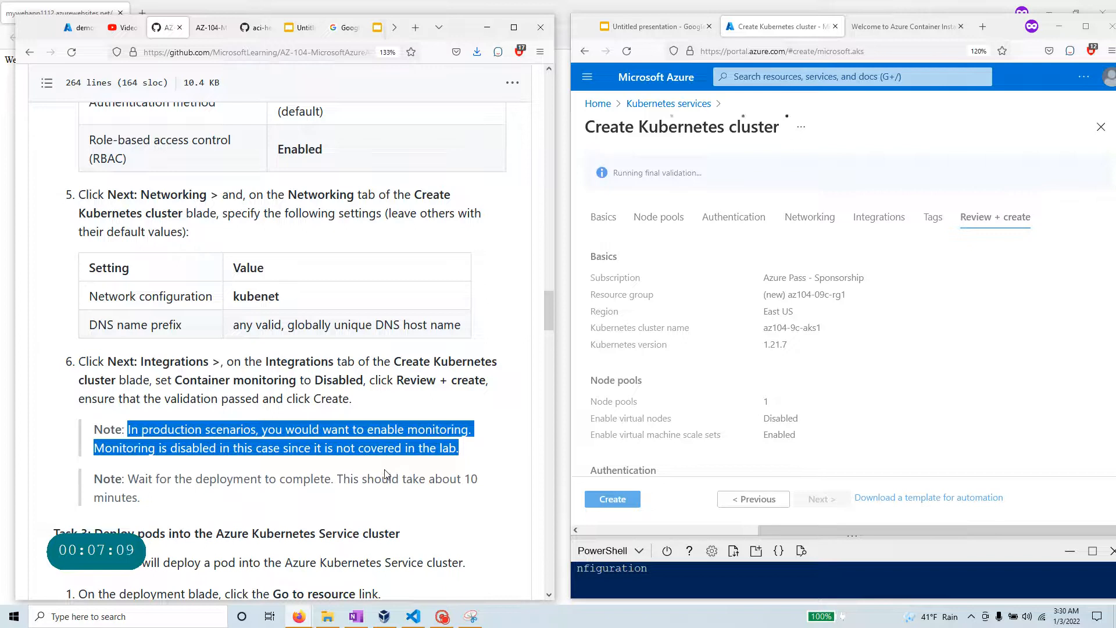
pyautogui.moveTo(337, 479); pyautogui.dragTo(372, 509)
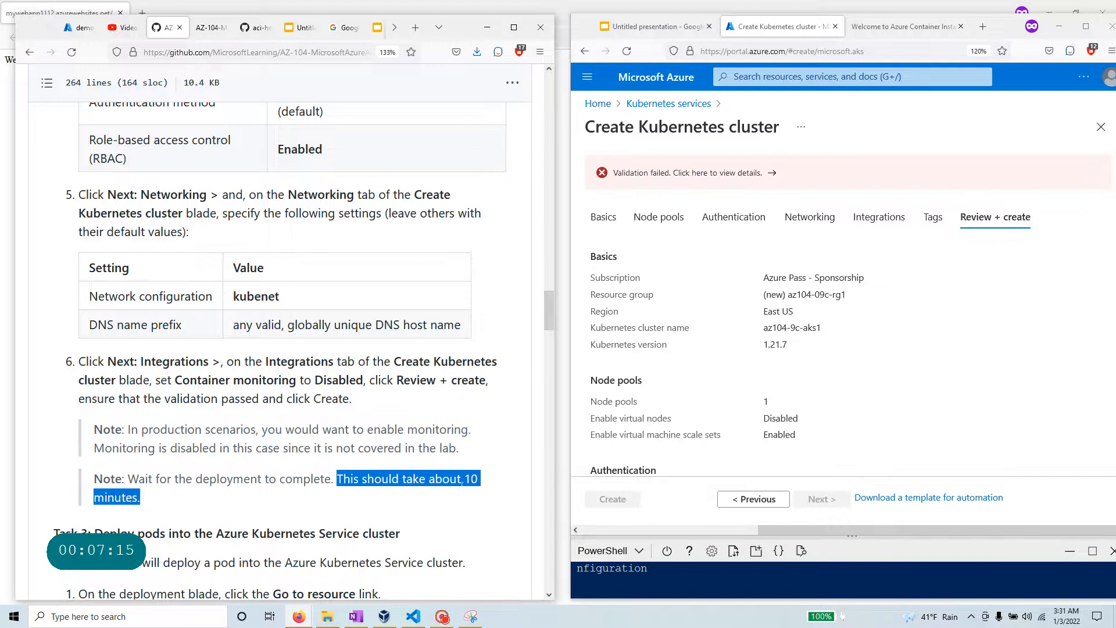
# Step: Examine the validation failure's error summary and raw error, and close the error details
pyautogui.click(733, 174)
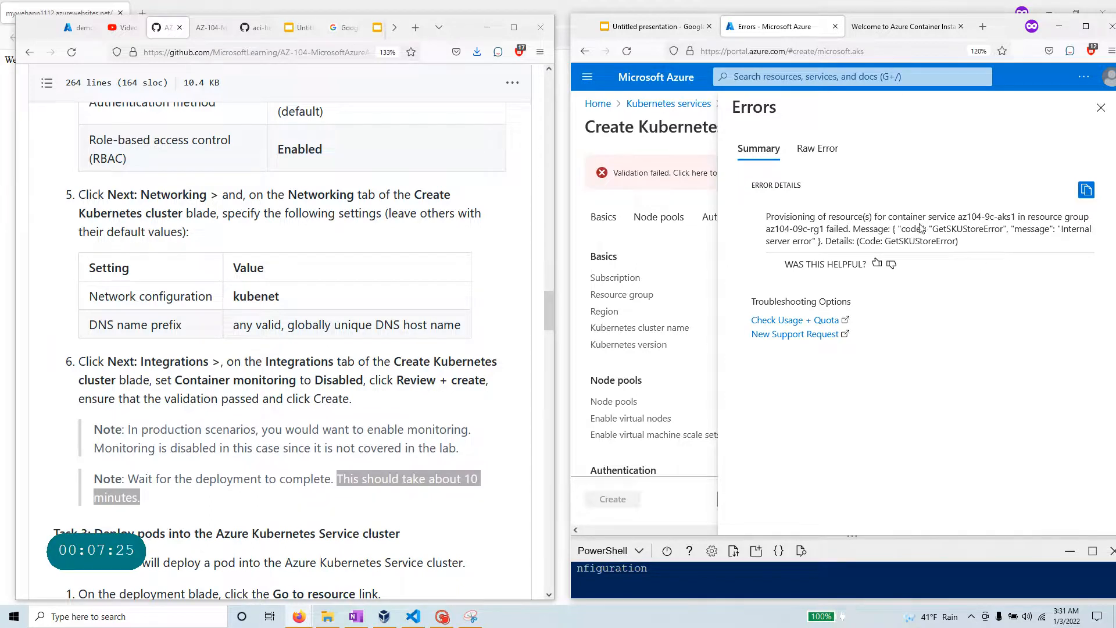
pyautogui.click(819, 149)
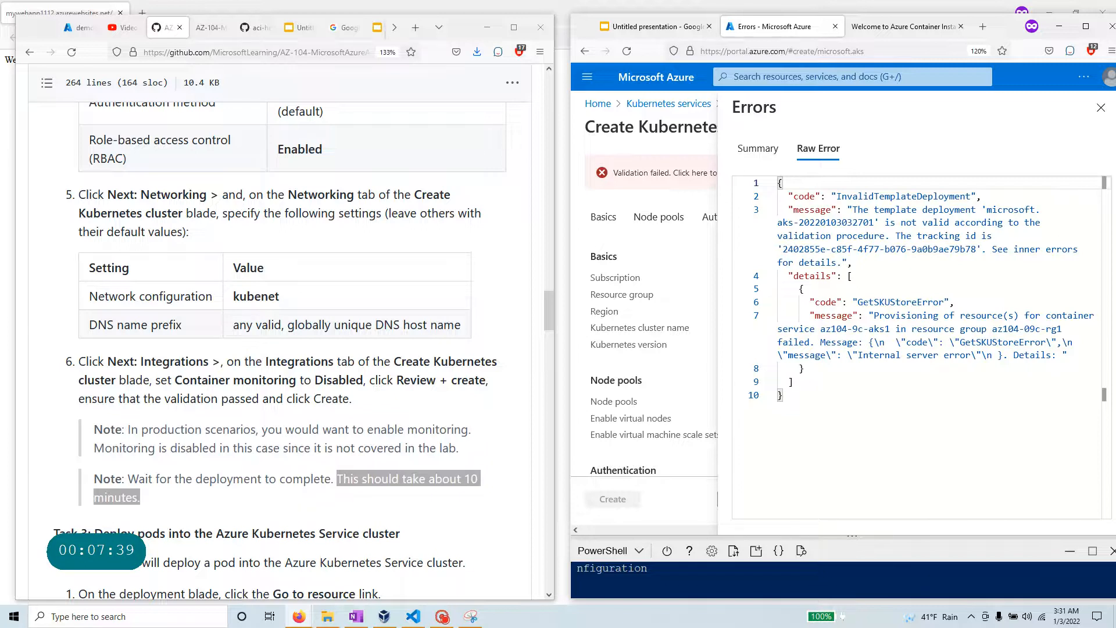
pyautogui.click(1100, 109)
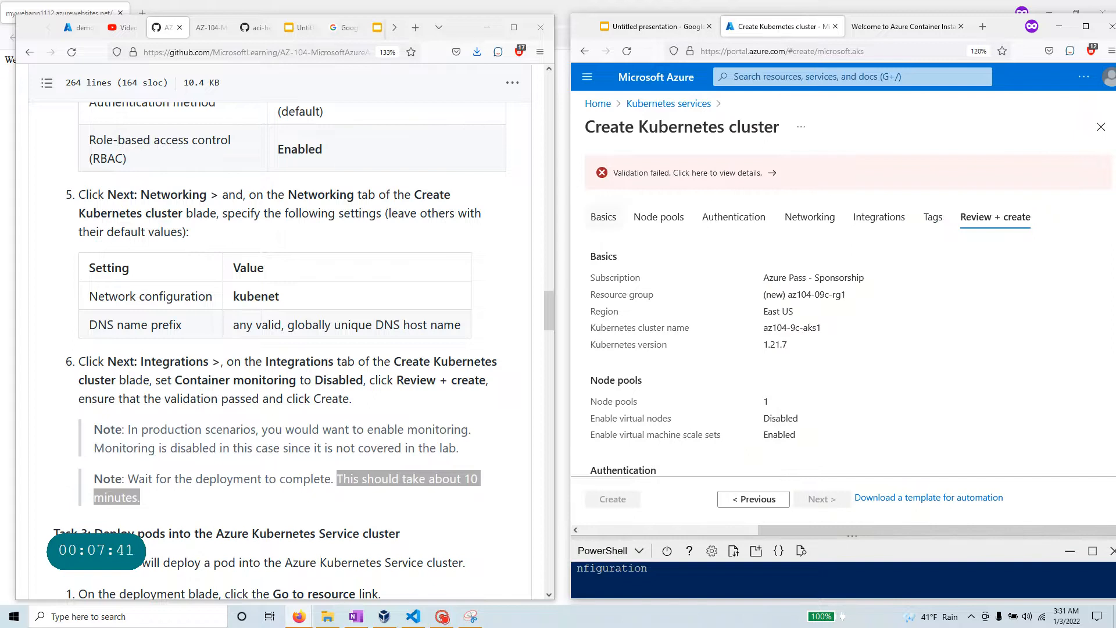
# Step: Set the maximum of the primary node pool's node count range to 2 in the Basics settings and validate the cluster again
pyautogui.click(600, 221)
pyautogui.scroll(-5, 795, 347)
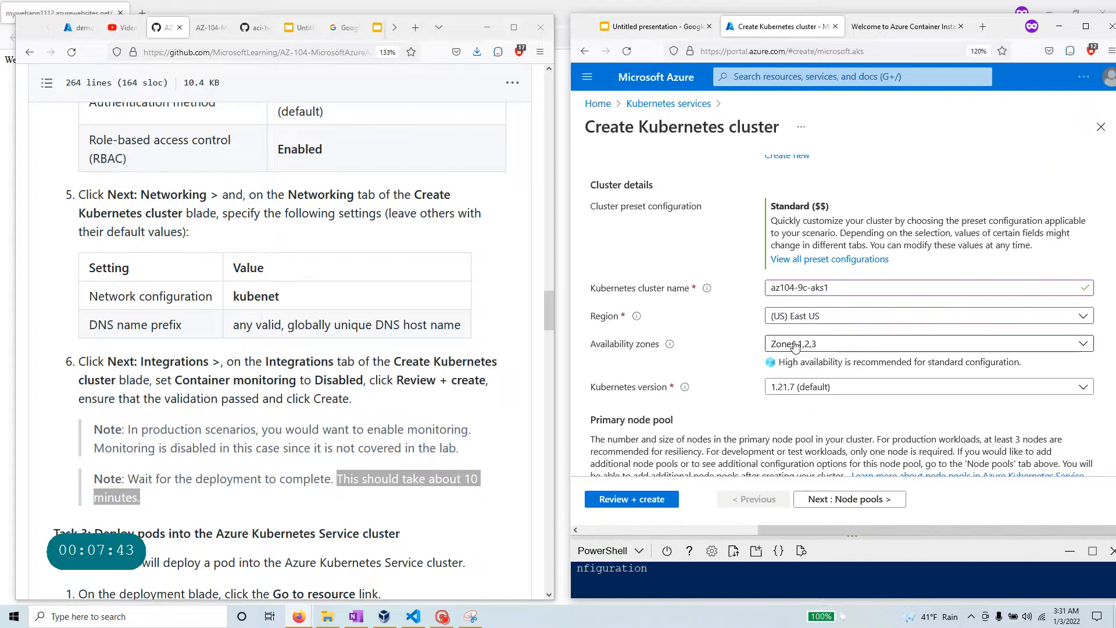
pyautogui.scroll(-2, 795, 347)
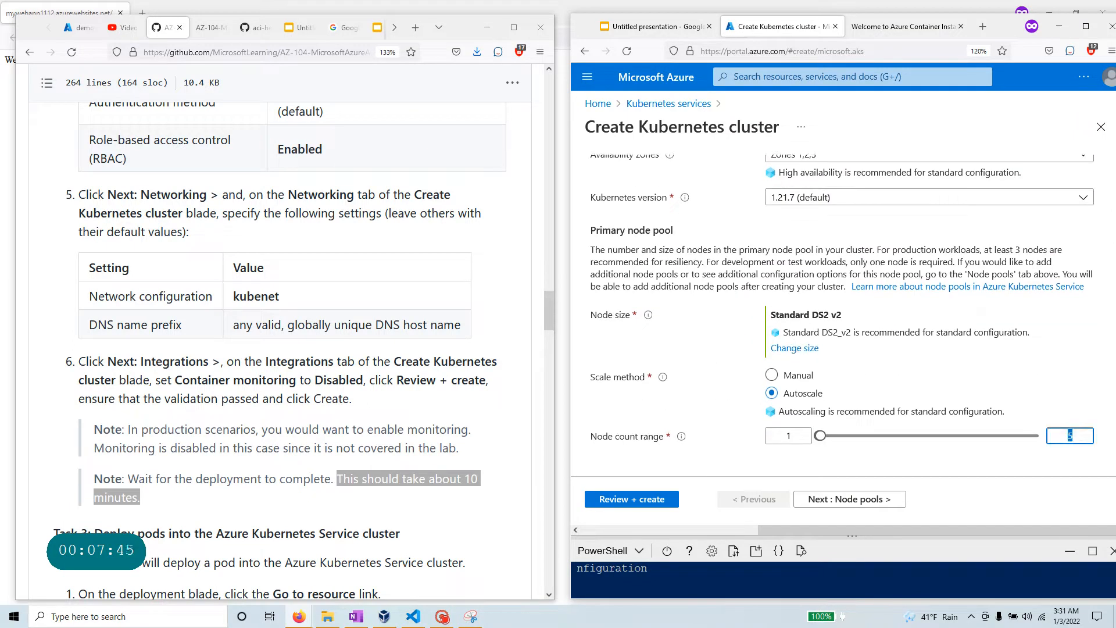
pyautogui.write('2')
pyautogui.click(988, 444)
pyautogui.click(870, 500)
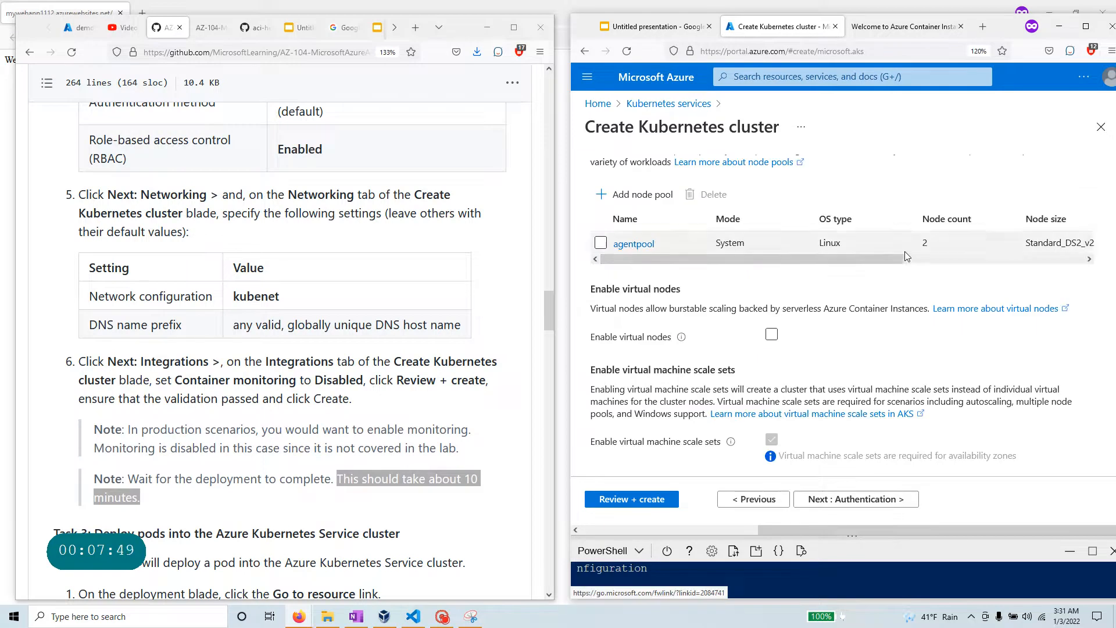
pyautogui.click(643, 501)
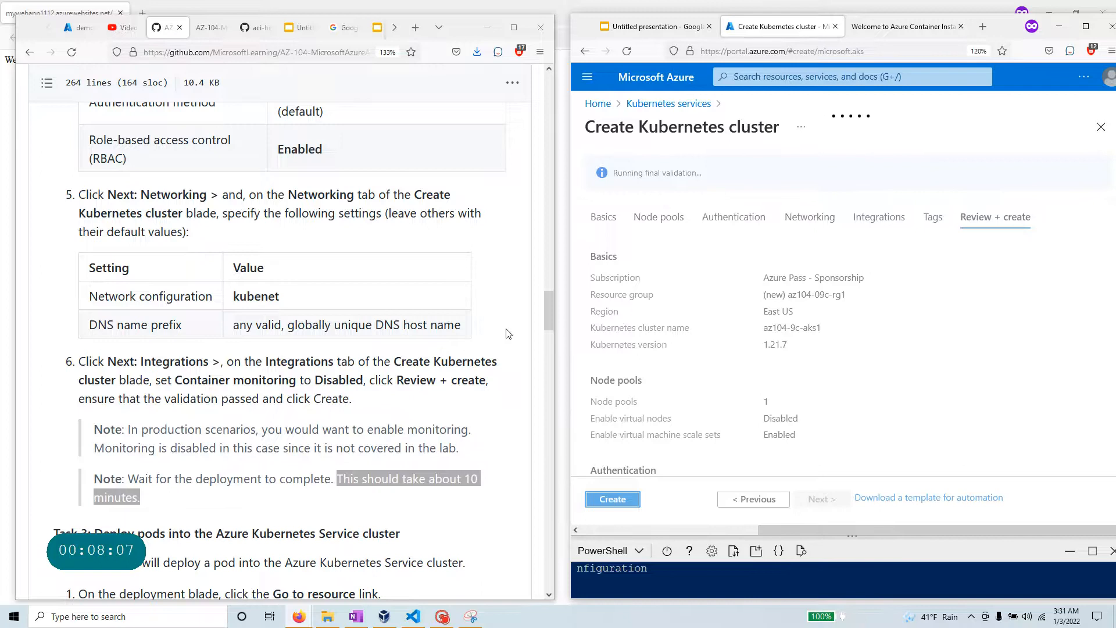
# Step: Read through the lab's Task 3 instructions on deploying pods into the Azure Kubernetes Service cluster
pyautogui.scroll(-5, 396, 372)
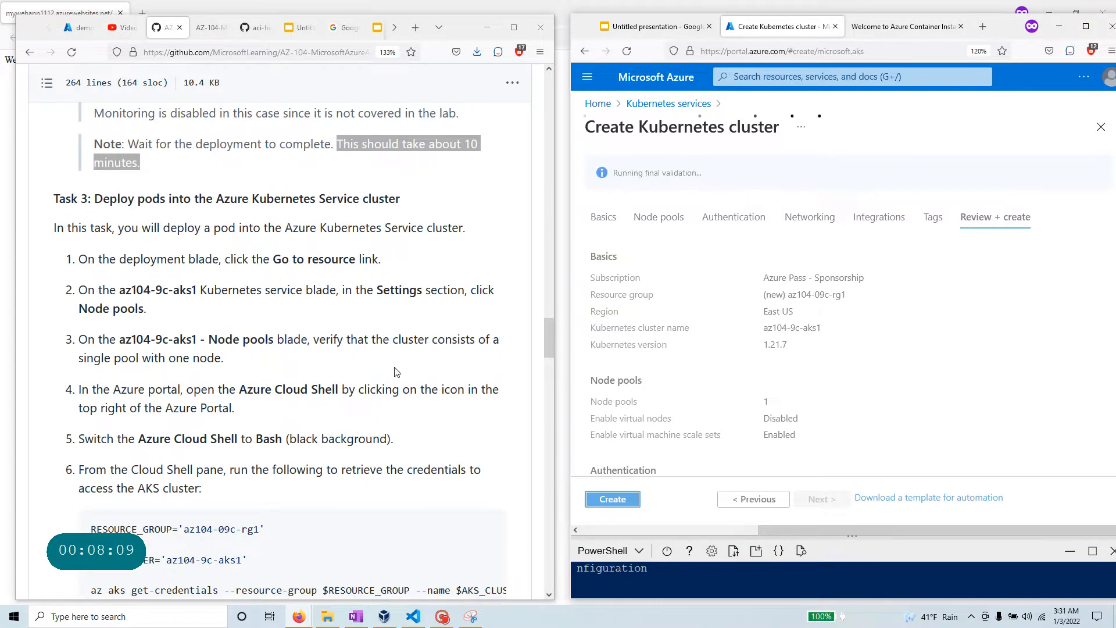
pyautogui.scroll(-3, 396, 372)
pyautogui.scroll(3, 397, 372)
# Step: Check the details of the repeated validation error and close them
pyautogui.moveTo(709, 175); pyautogui.dragTo(612, 173)
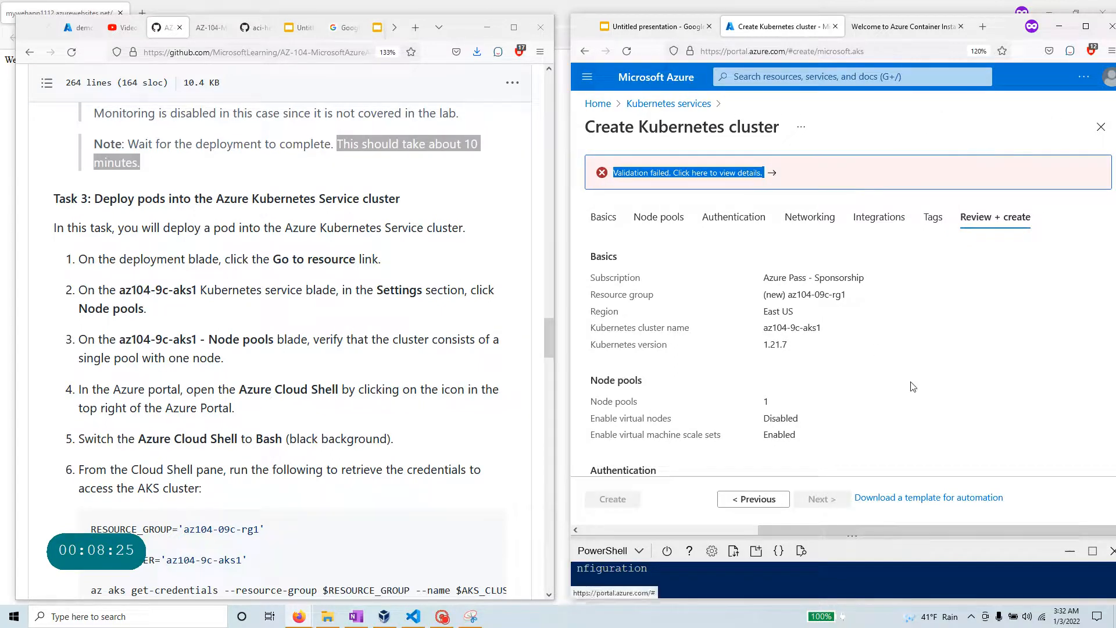
pyautogui.click(762, 196)
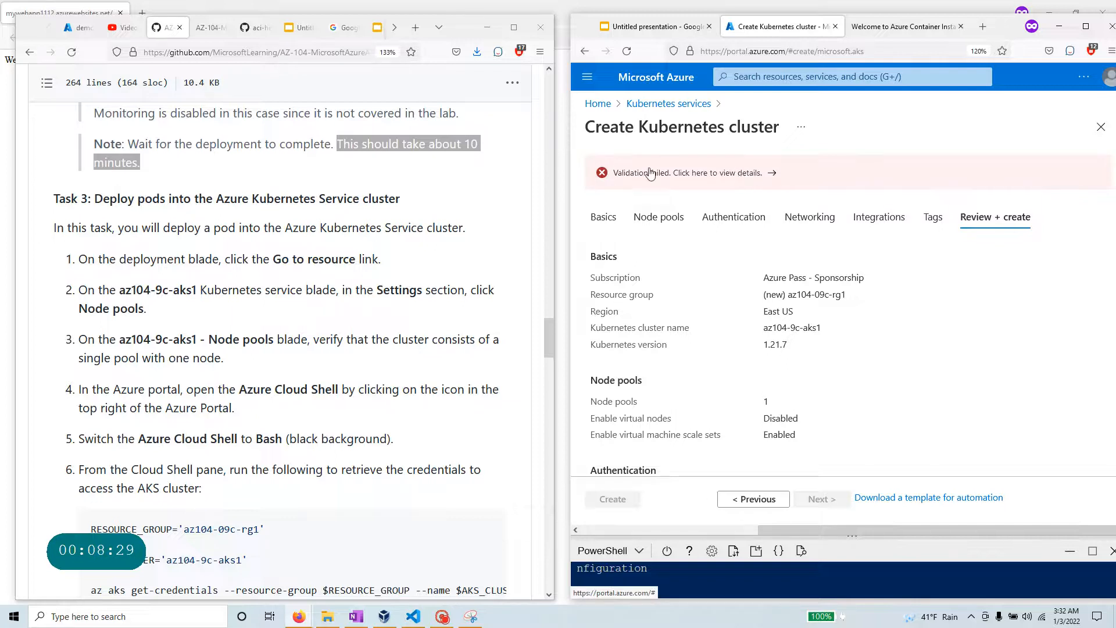
pyautogui.click(696, 180)
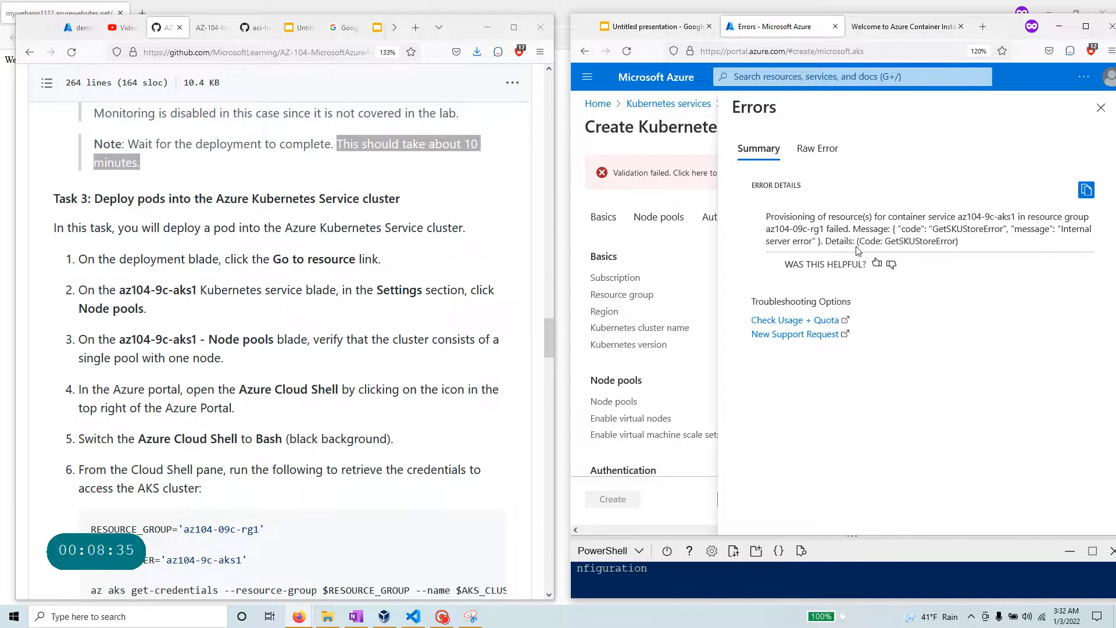
pyautogui.click(1101, 108)
# Step: Return to the Basics settings and remove zones 2 and 3 from the cluster's availability zones, keeping only zone 1
pyautogui.click(602, 217)
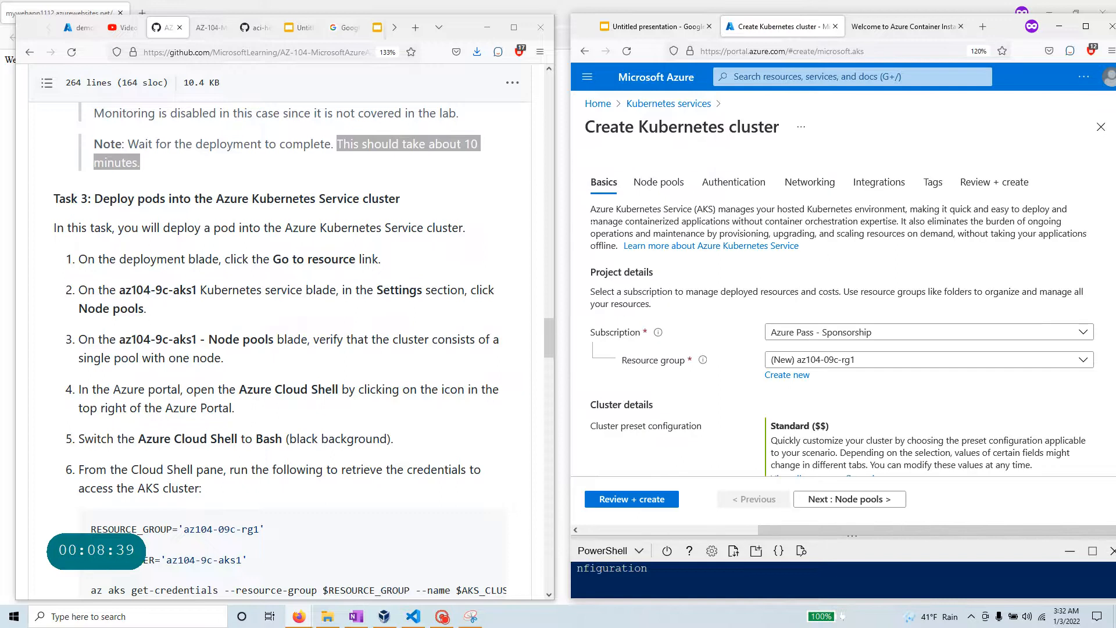
pyautogui.scroll(-1, 902, 357)
pyautogui.scroll(-2, 902, 360)
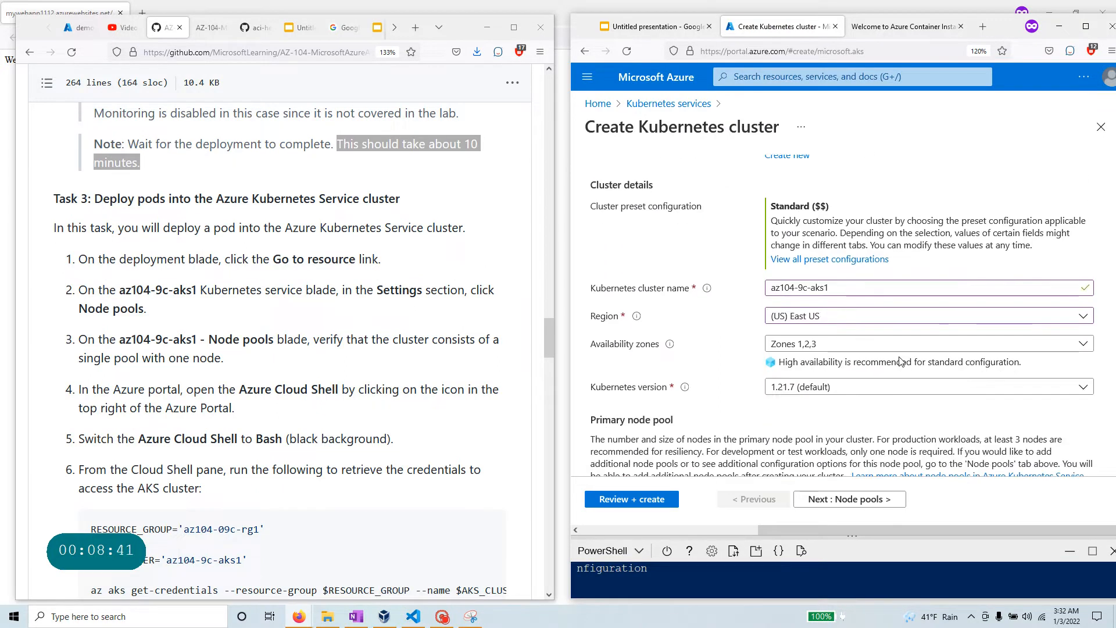
pyautogui.click(852, 344)
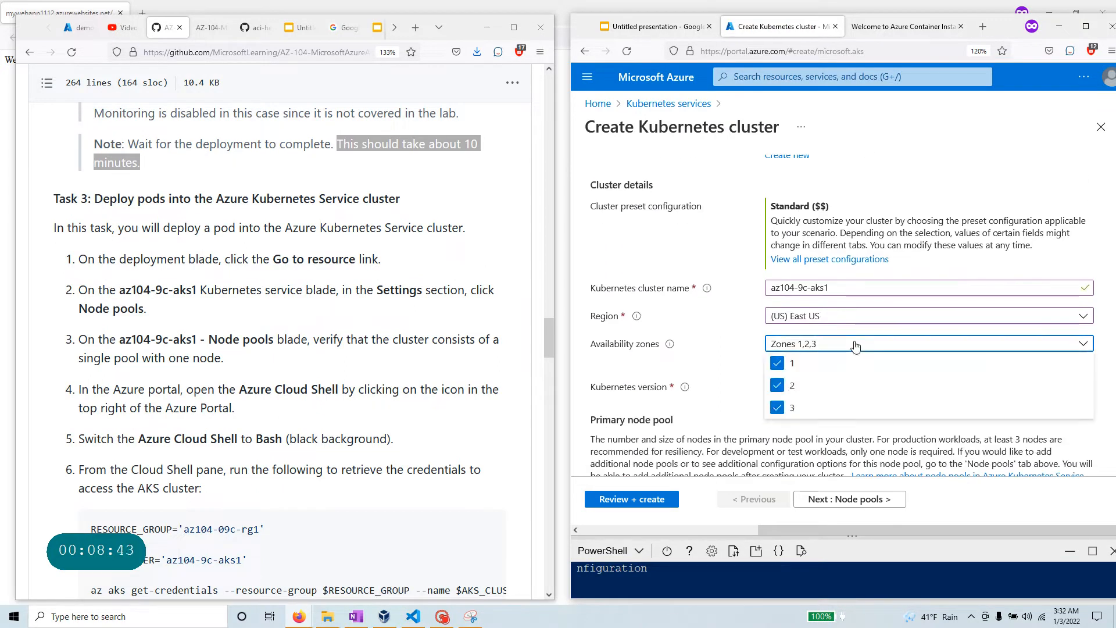
pyautogui.click(777, 385)
pyautogui.click(777, 407)
pyautogui.click(697, 376)
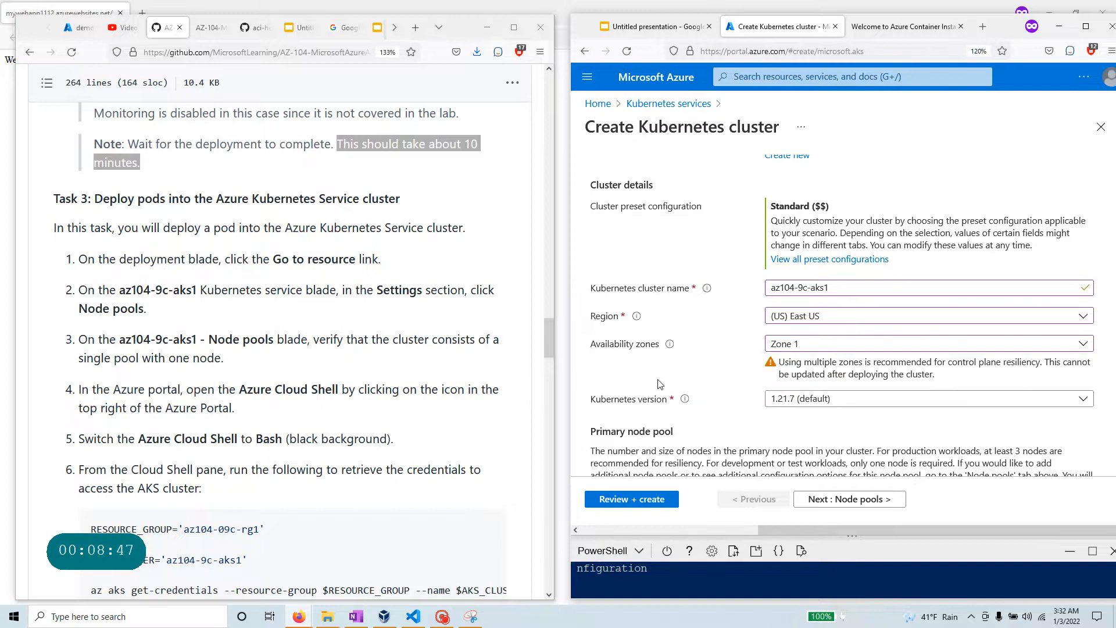
# Step: Look up the availability zones setting specified in the lab's step 2 table
pyautogui.scroll(10, 440, 366)
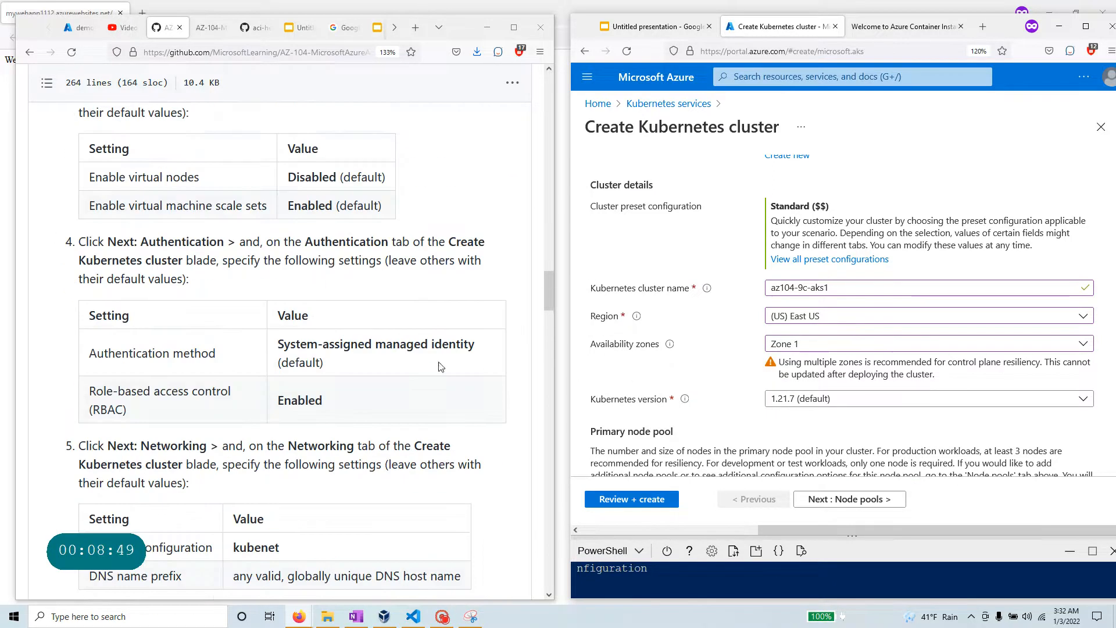
pyautogui.scroll(5, 440, 366)
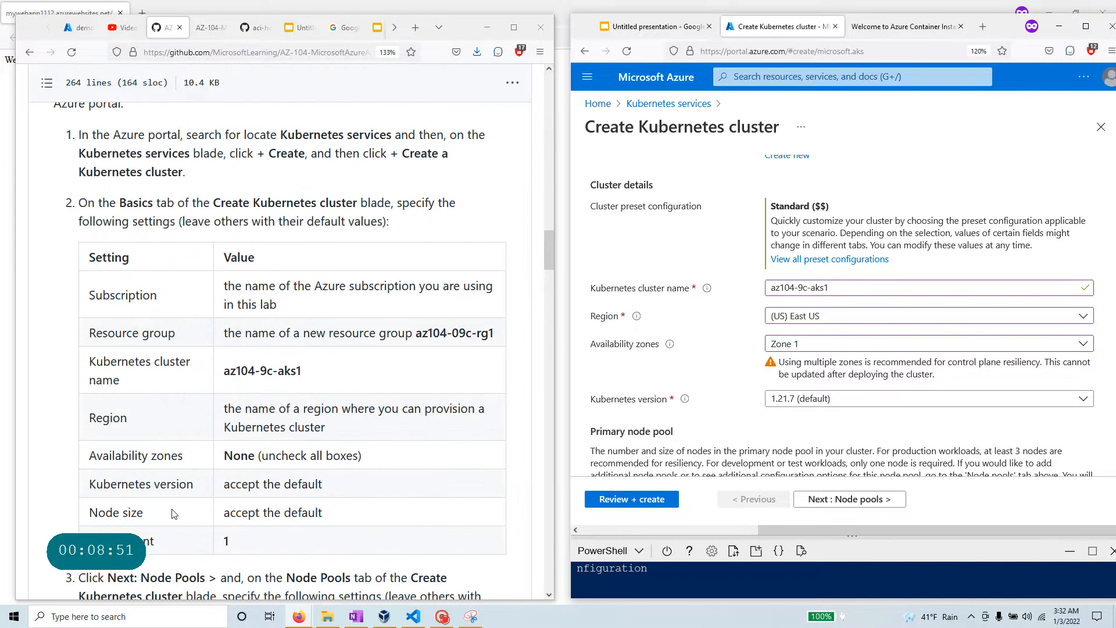
pyautogui.moveTo(220, 457); pyautogui.dragTo(384, 457)
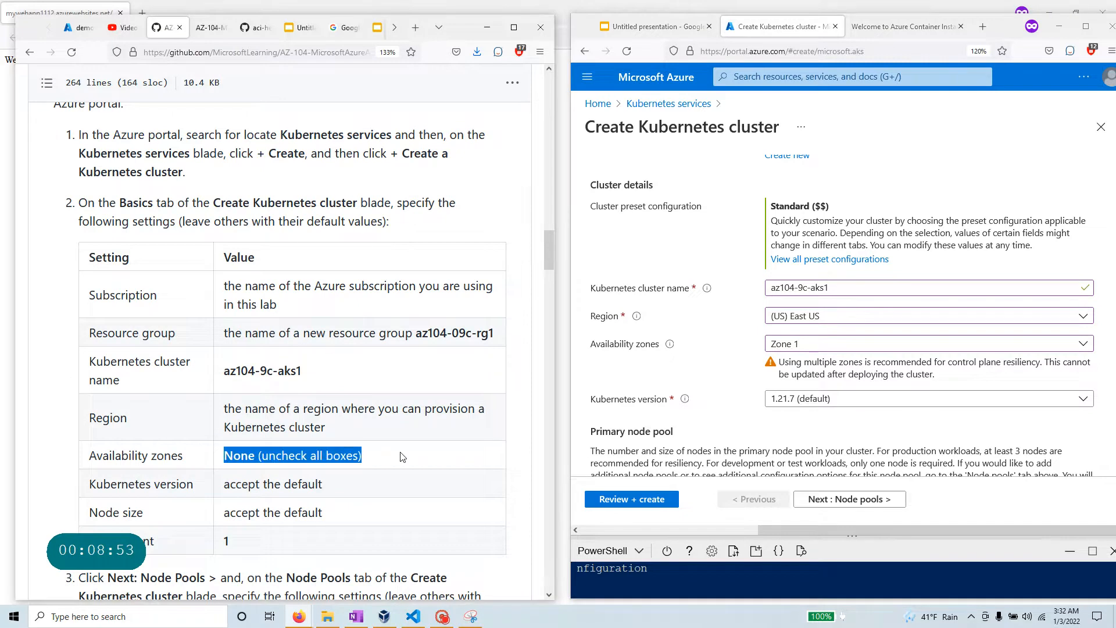
# Step: Clear zone 1 so the cluster's availability zones are set to None, and compare the remaining Basics settings with the lab table
pyautogui.click(832, 343)
pyautogui.click(777, 363)
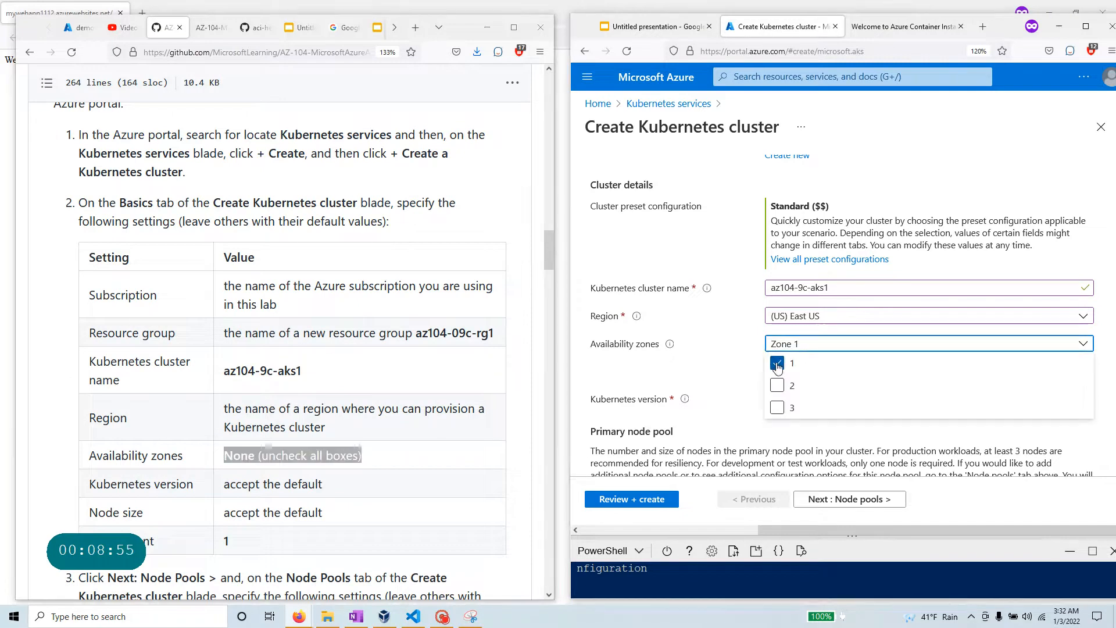
pyautogui.click(712, 367)
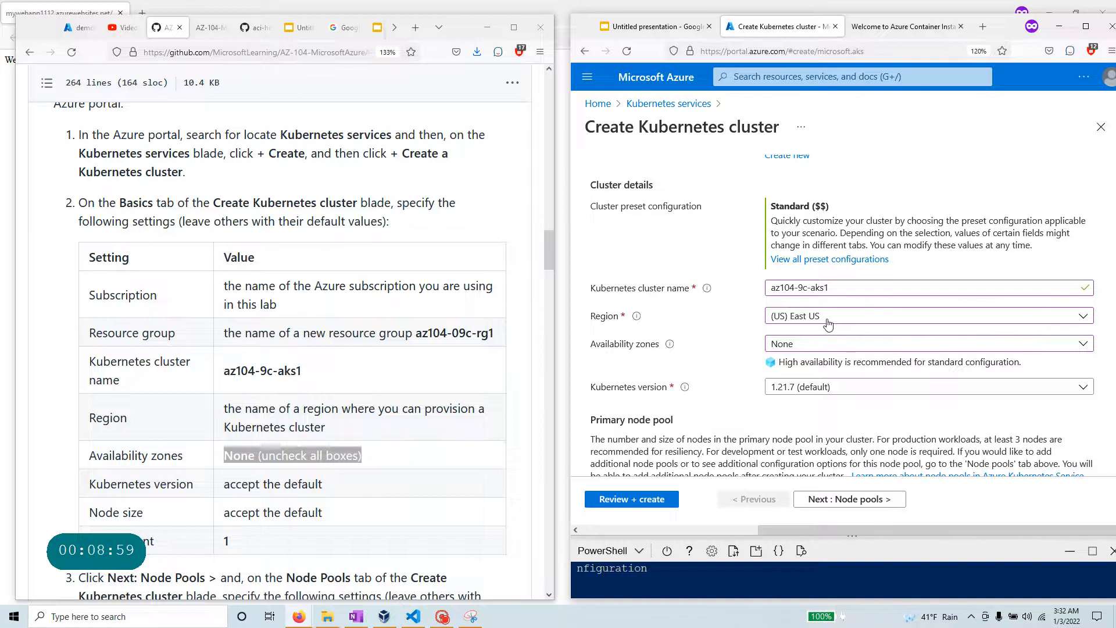
pyautogui.scroll(-3, 391, 370)
pyautogui.scroll(-2, 390, 370)
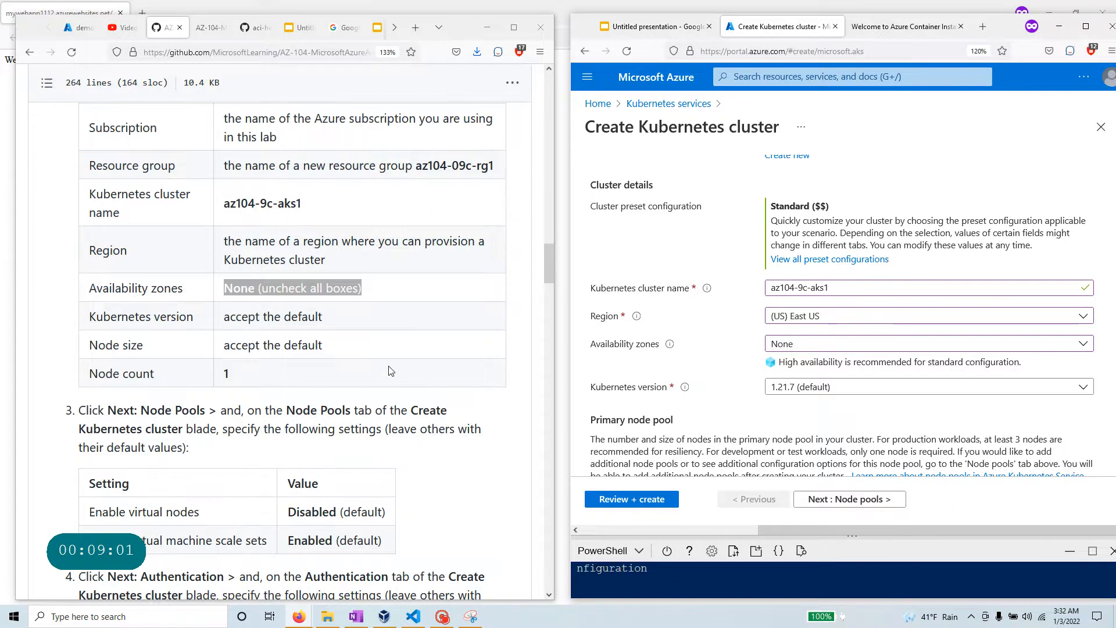
pyautogui.scroll(-2, 930, 387)
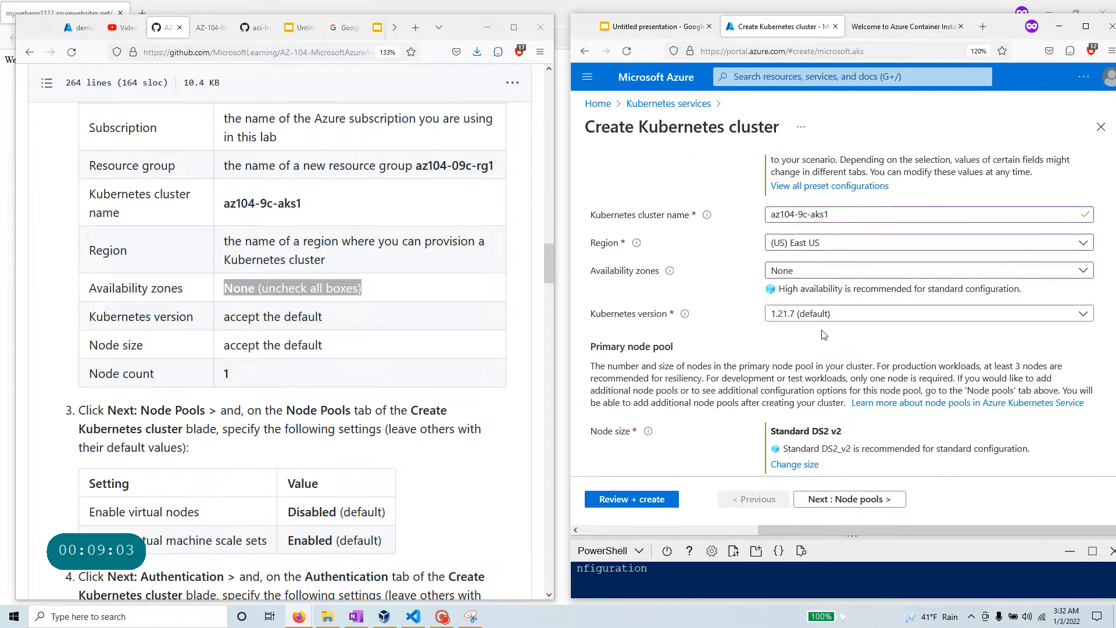
pyautogui.scroll(-2, 302, 458)
pyautogui.scroll(-1, 859, 447)
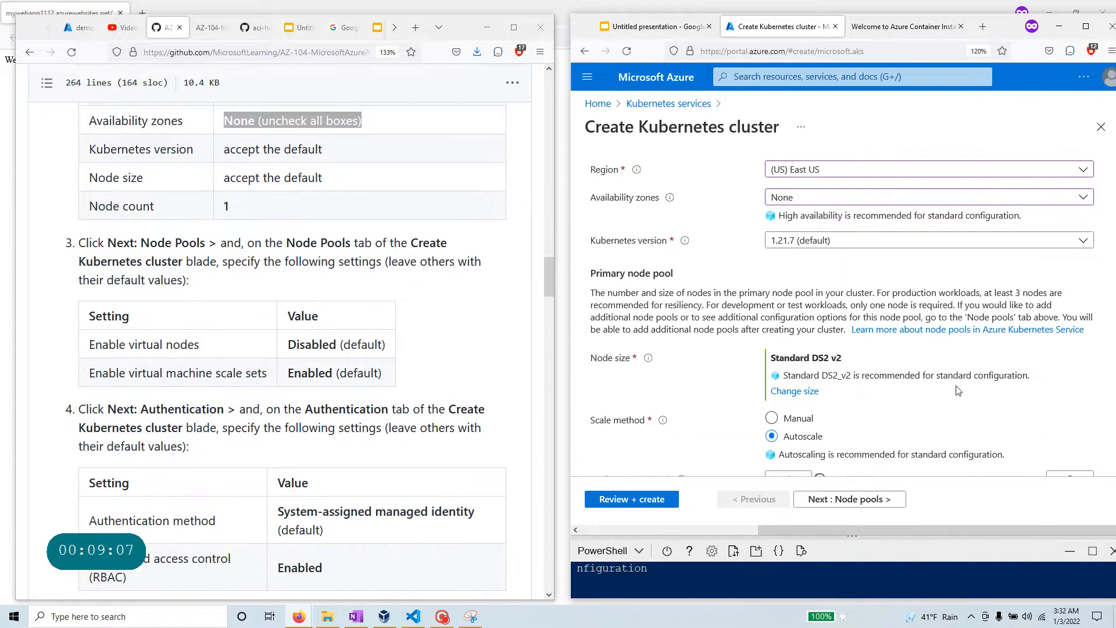
# Step: Browse the VM sizes offered for the primary node pool, expanding D-Series v5 and D-Series v4, and close the list without choosing one
pyautogui.click(803, 398)
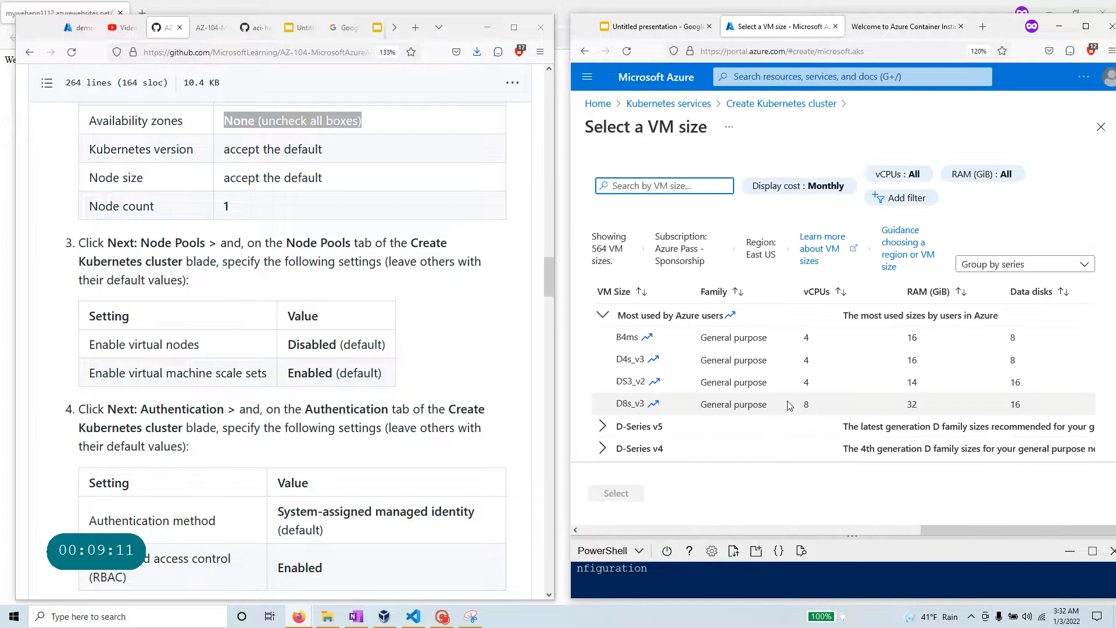
pyautogui.scroll(-3, 931, 362)
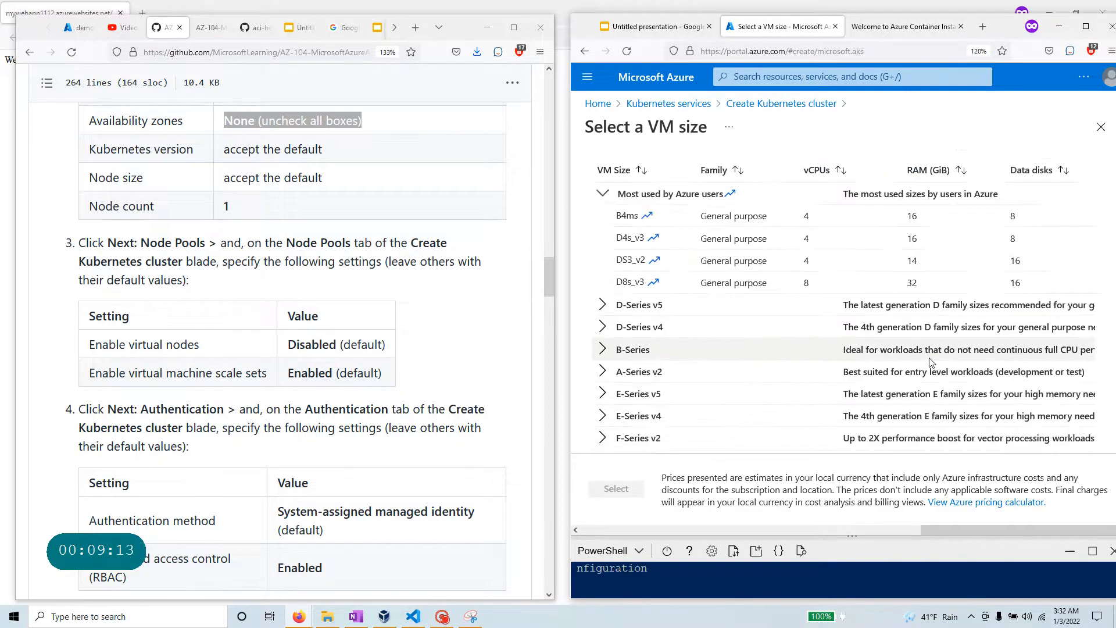
pyautogui.scroll(-5, 930, 362)
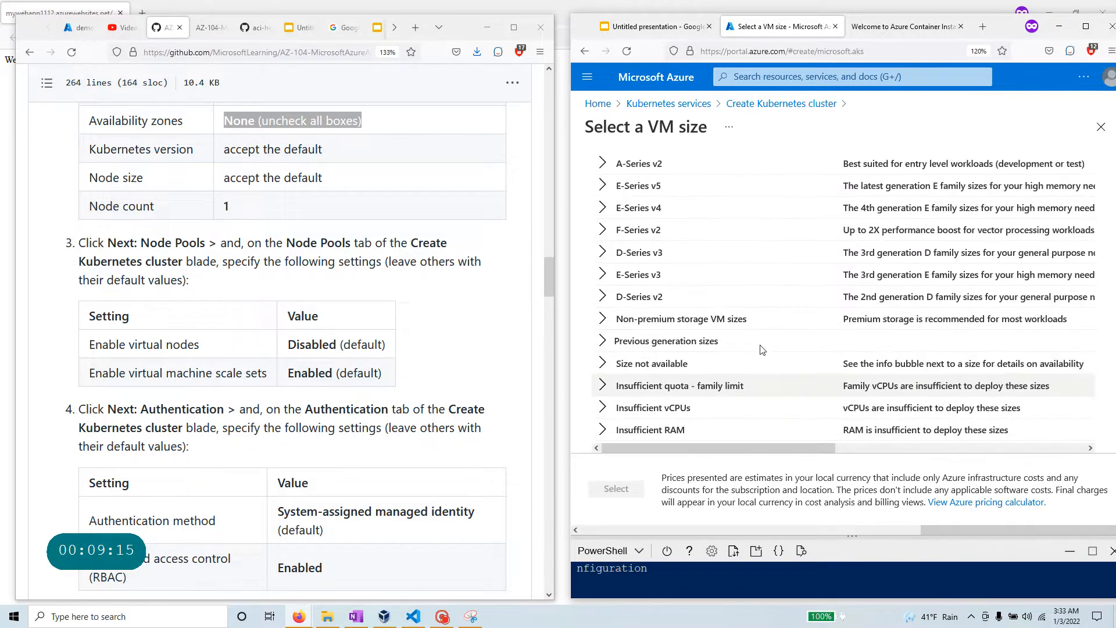
pyautogui.scroll(8, 762, 349)
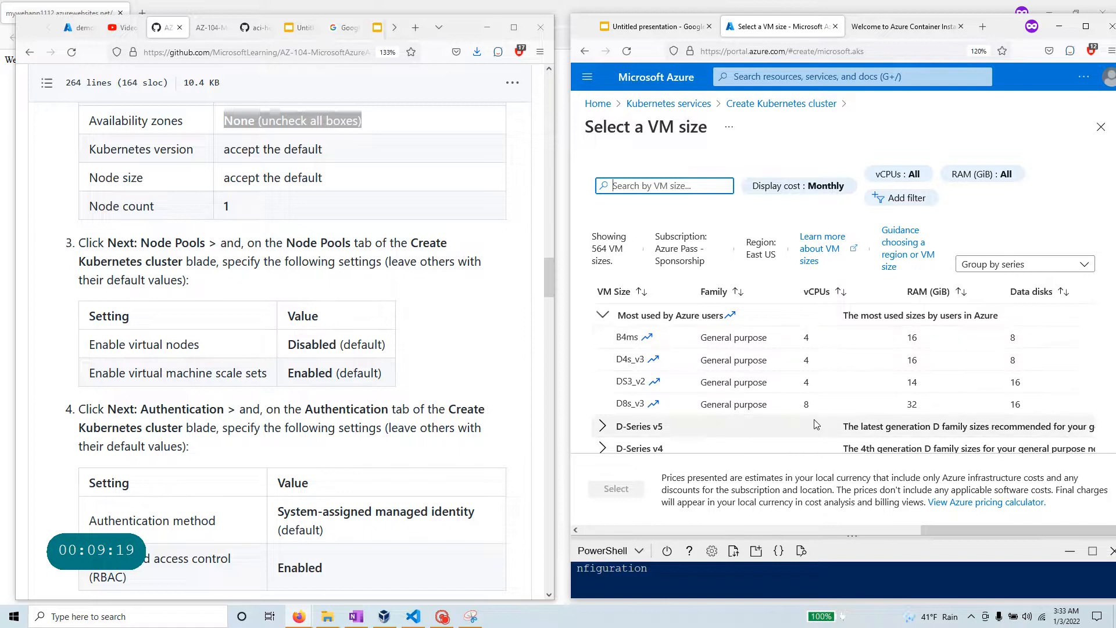
pyautogui.scroll(-6, 378, 291)
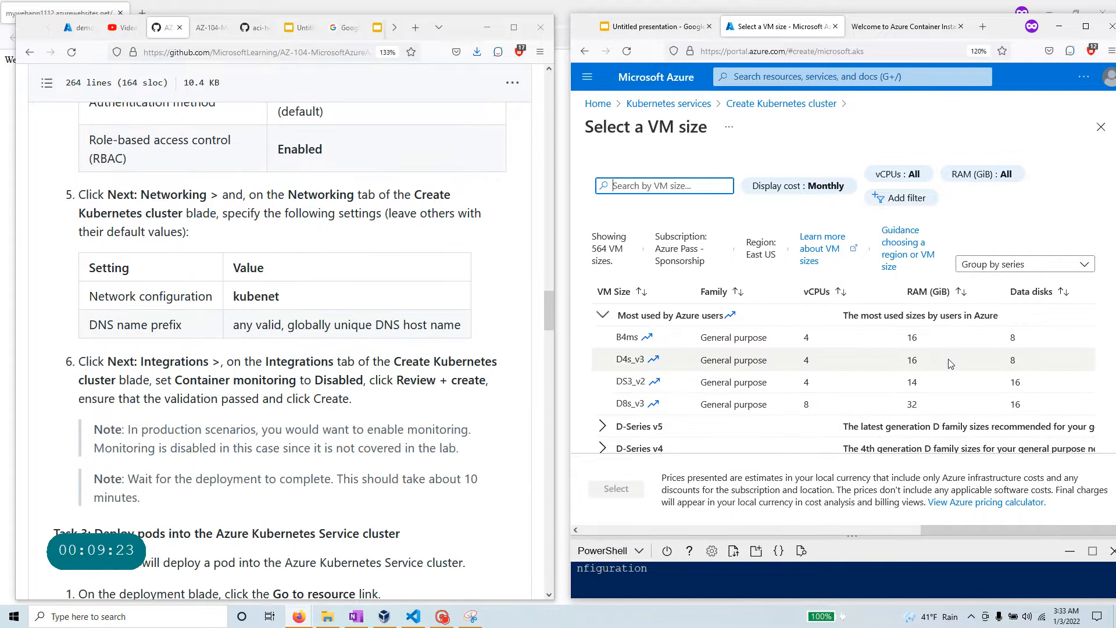
pyautogui.scroll(-3, 684, 233)
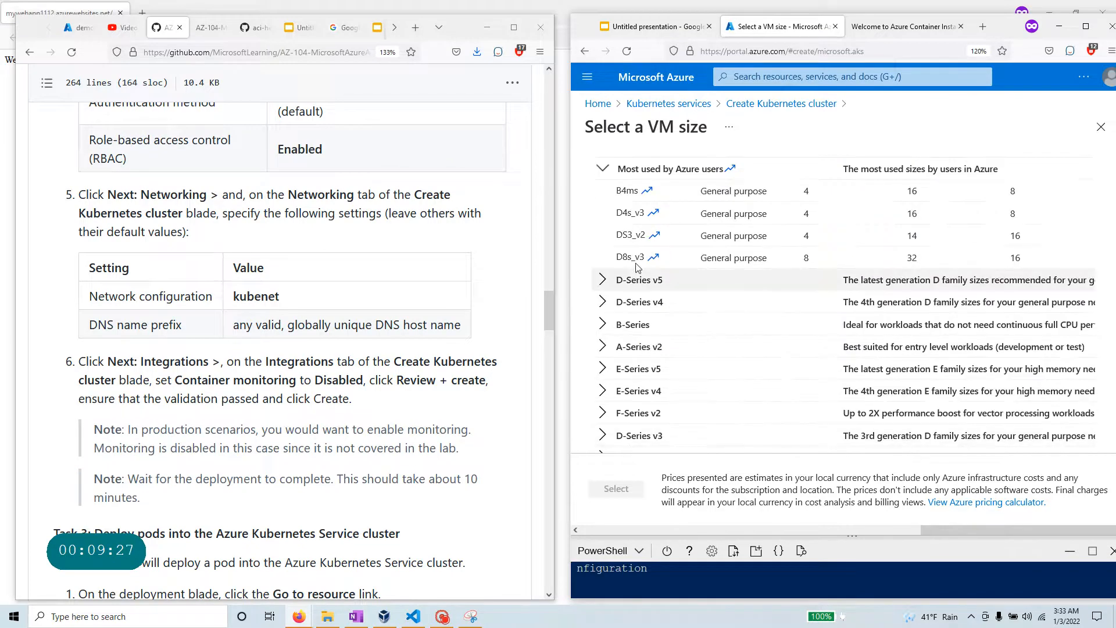
pyautogui.click(602, 282)
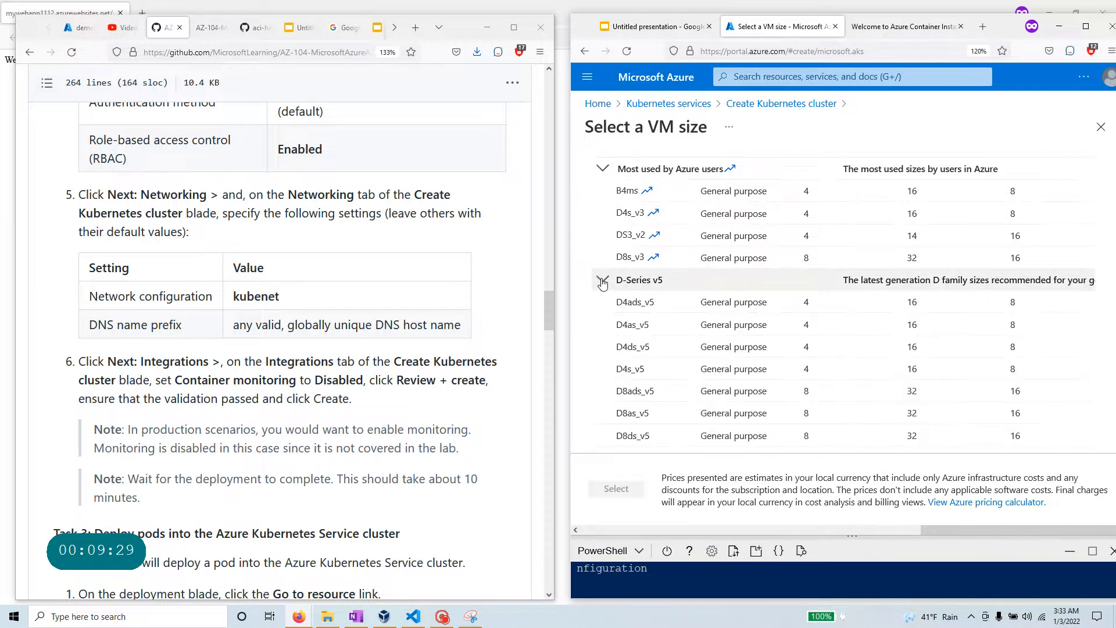
pyautogui.scroll(-5, 602, 273)
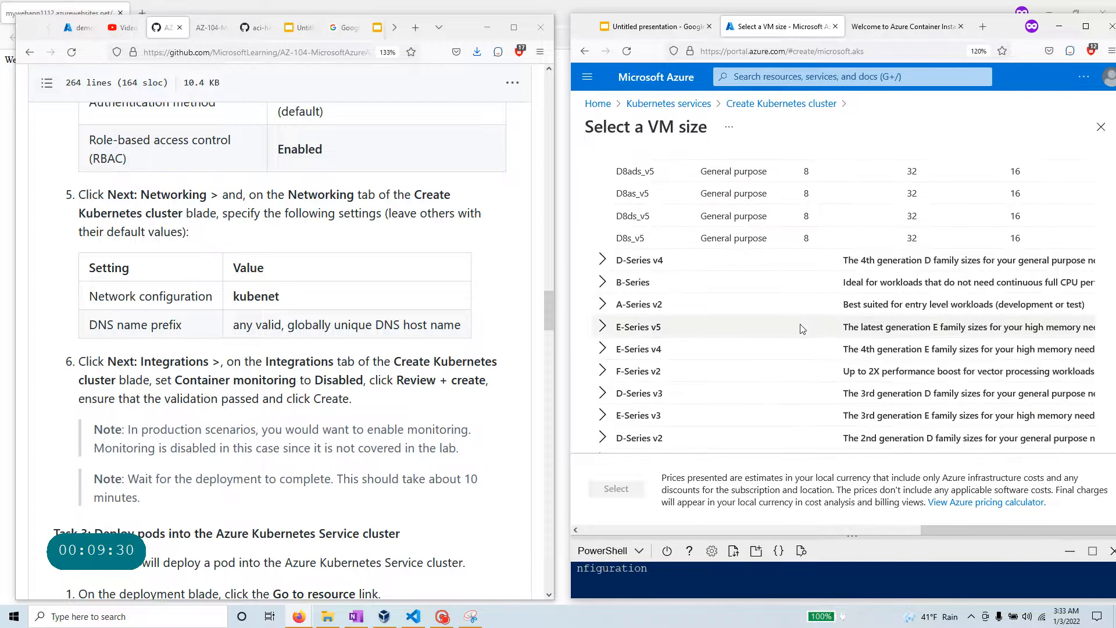
pyautogui.click(602, 260)
pyautogui.scroll(10, 601, 260)
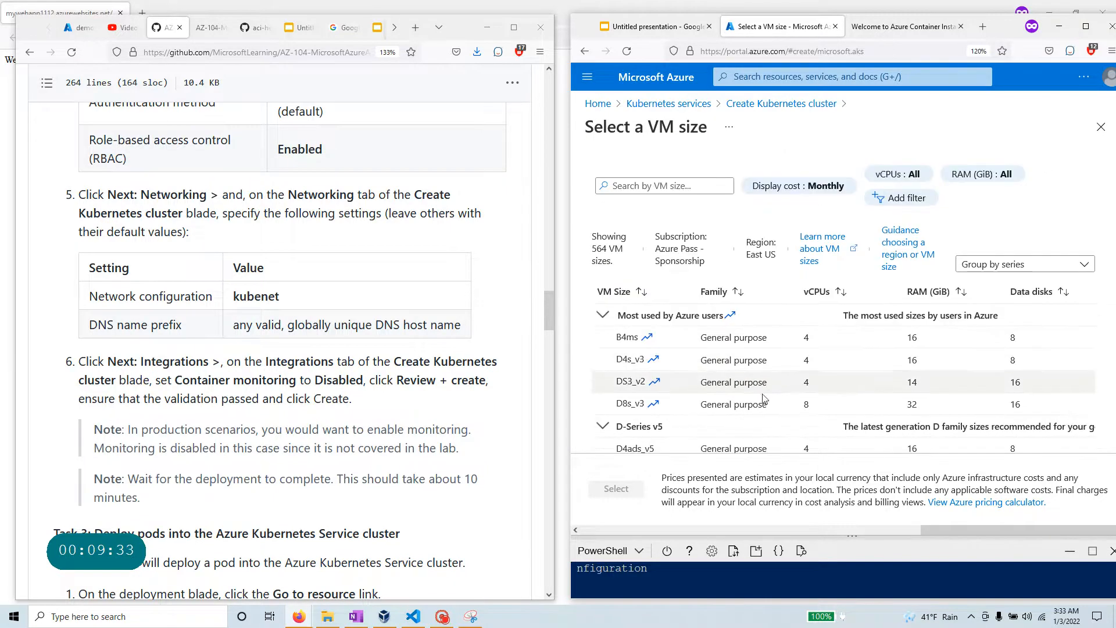
pyautogui.scroll(-10, 868, 423)
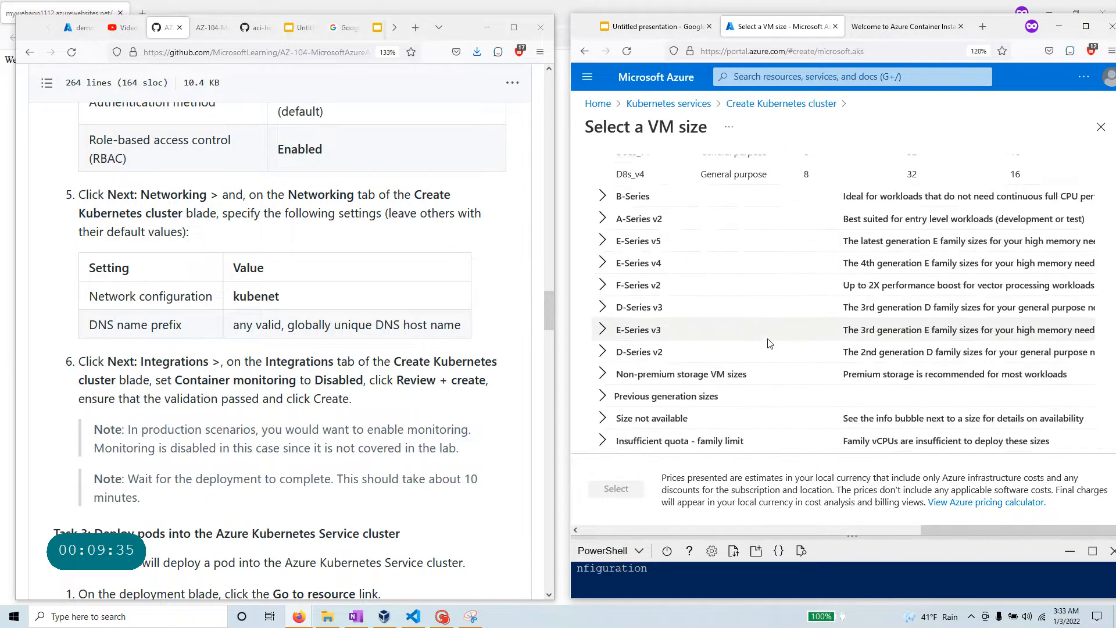
pyautogui.click(1102, 127)
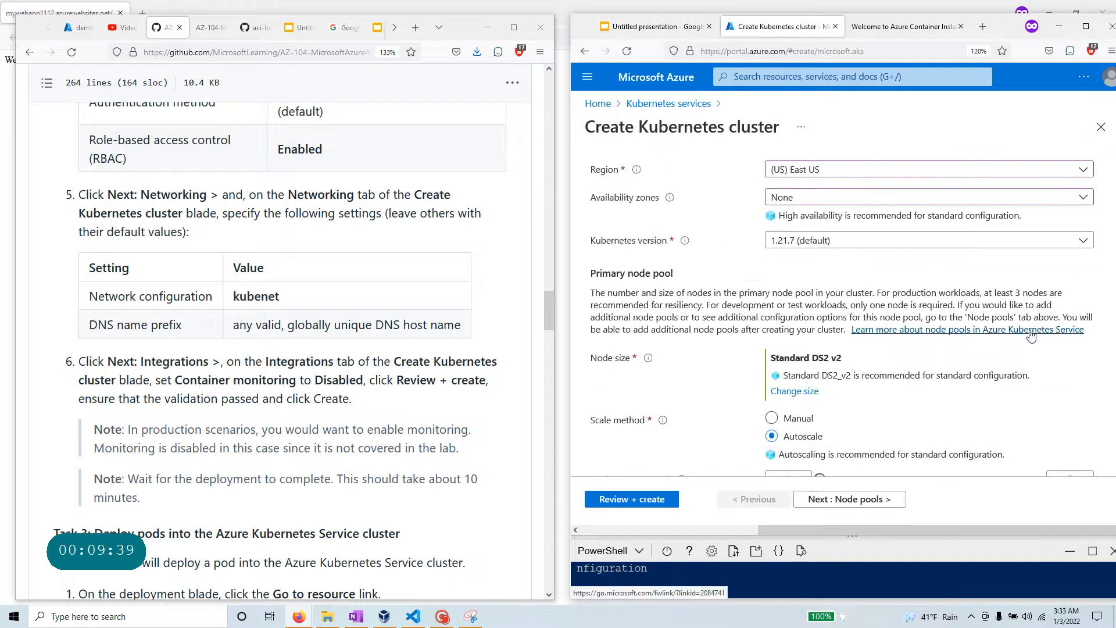
# Step: Submit the cluster settings for validation and examine the summary and raw text of the error before closing them
pyautogui.scroll(-1, 836, 387)
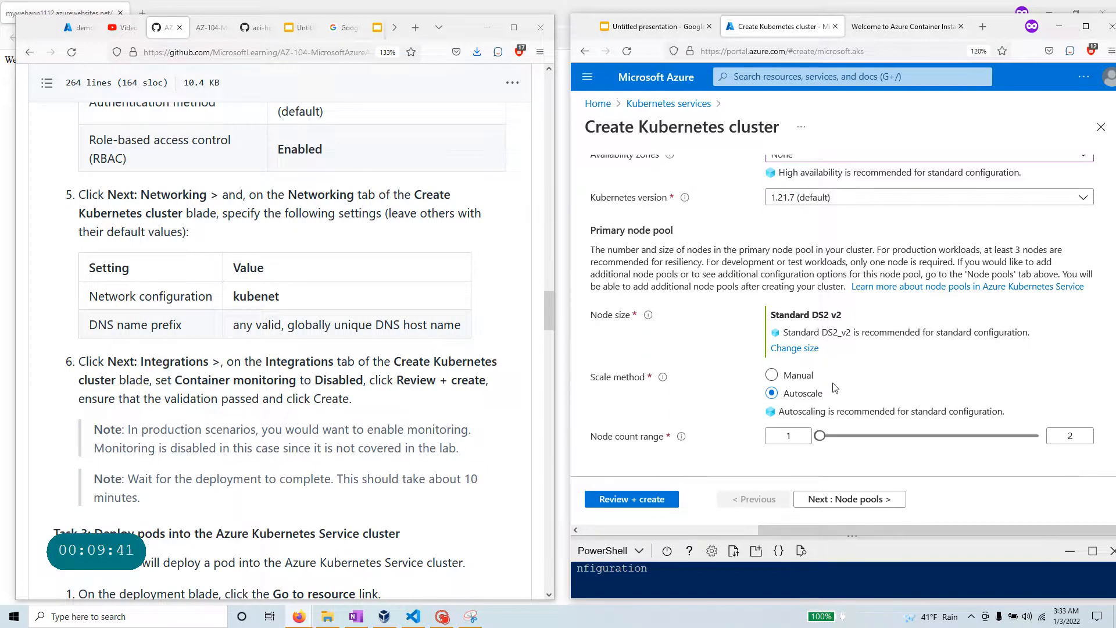
pyautogui.click(652, 499)
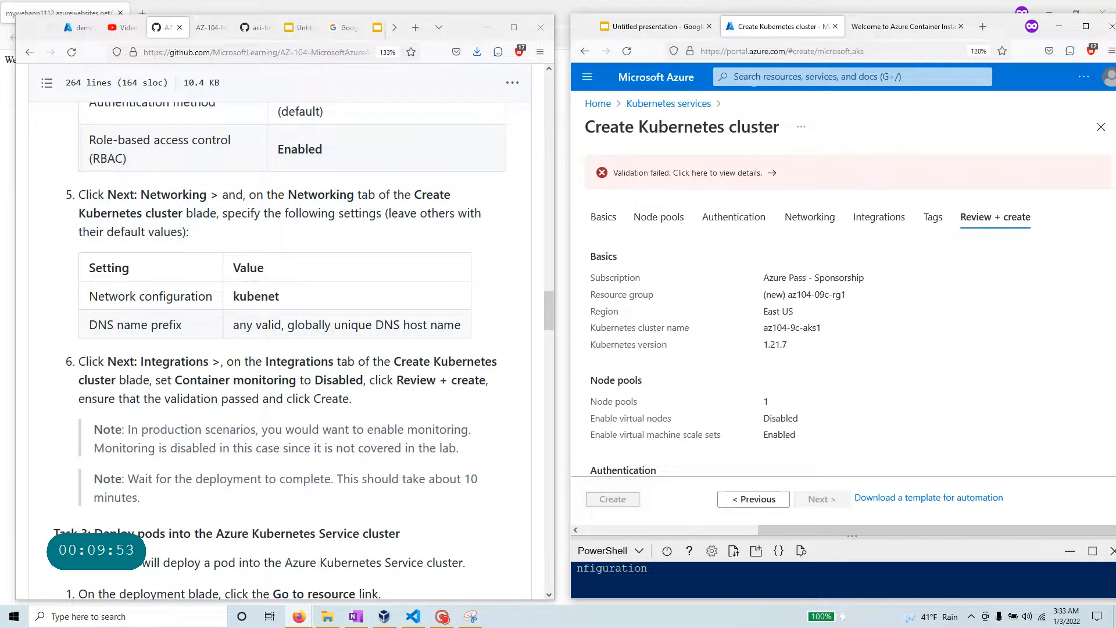
pyautogui.click(741, 173)
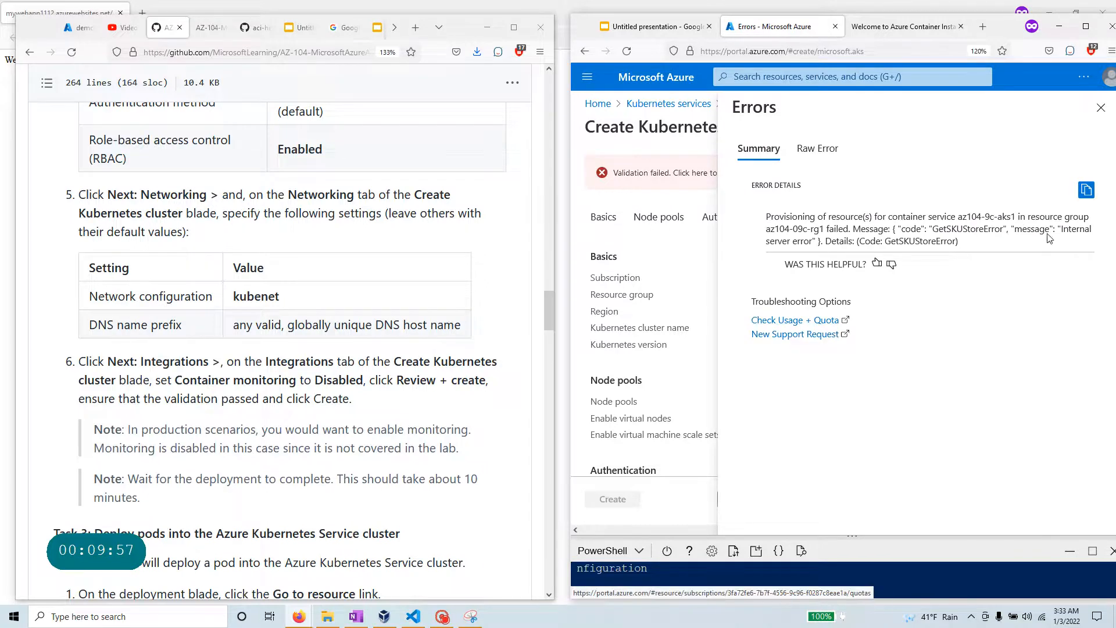
pyautogui.click(830, 153)
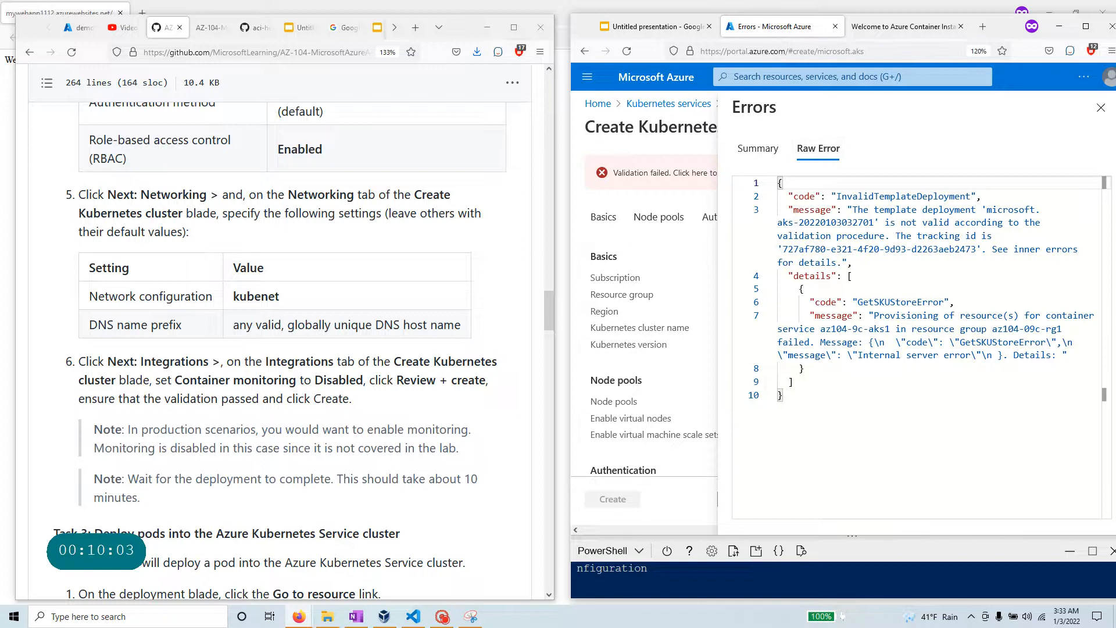
pyautogui.moveTo(879, 222); pyautogui.dragTo(1018, 249)
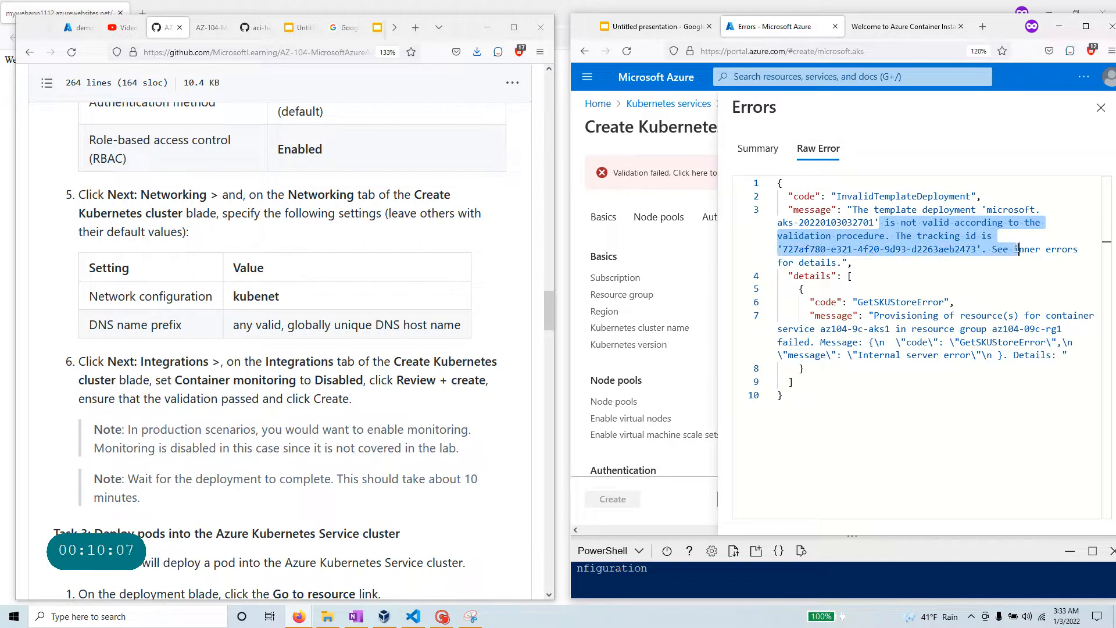
pyautogui.click(1101, 107)
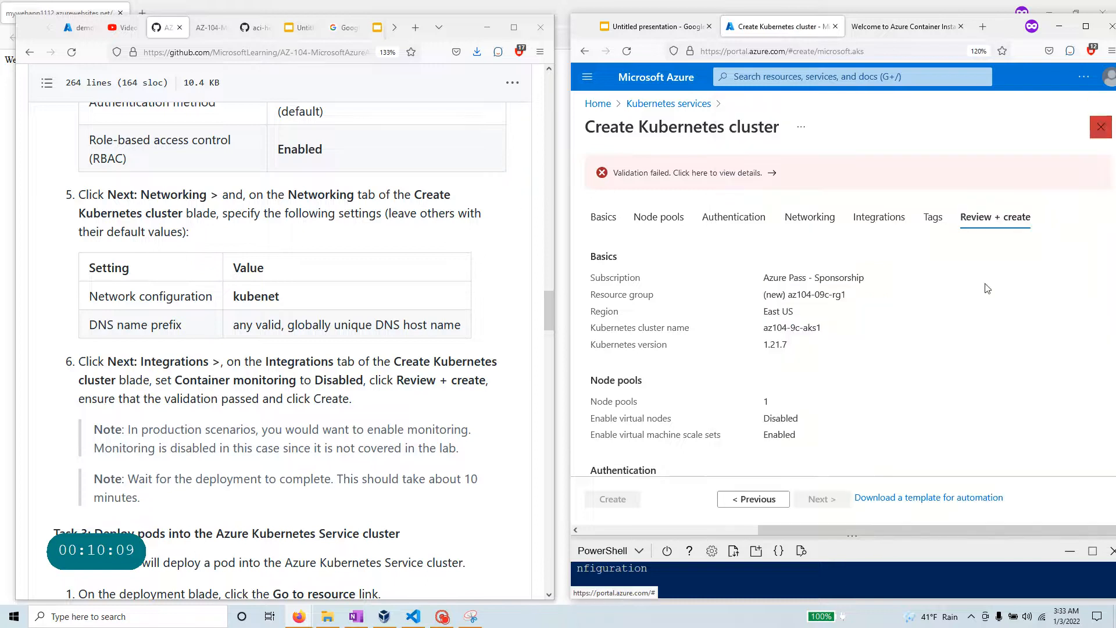
# Step: Enlarge the Cloud Shell pane and check the Microsoft.KubernetesConfiguration registration among the Azure Pass - Sponsorship subscription's resource providers
pyautogui.moveTo(709, 536); pyautogui.dragTo(718, 468)
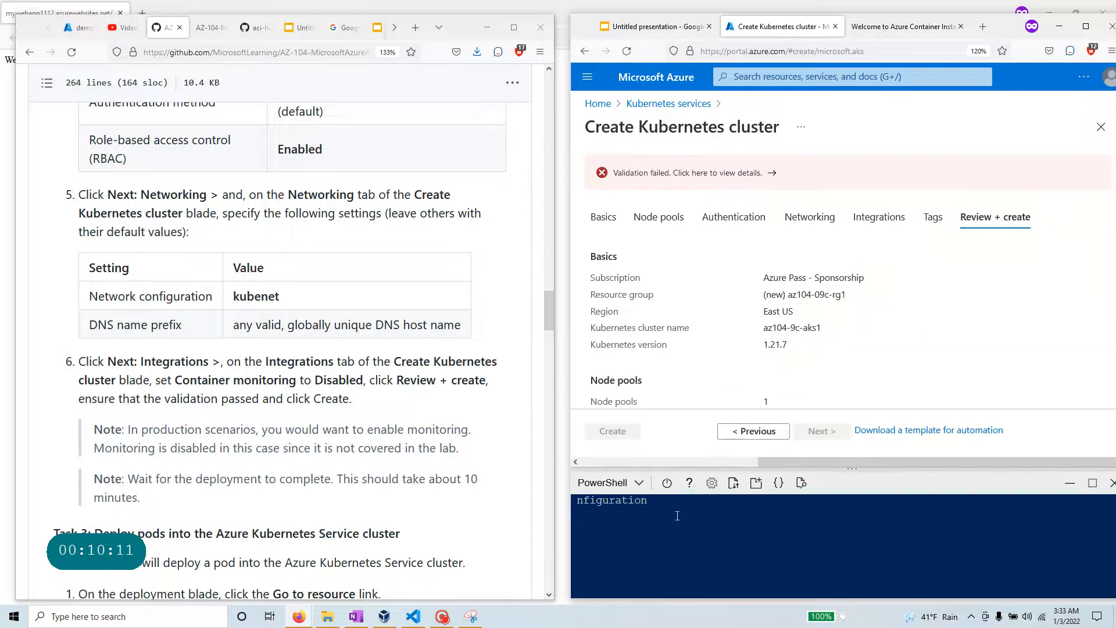
pyautogui.click(693, 570)
pyautogui.click(587, 104)
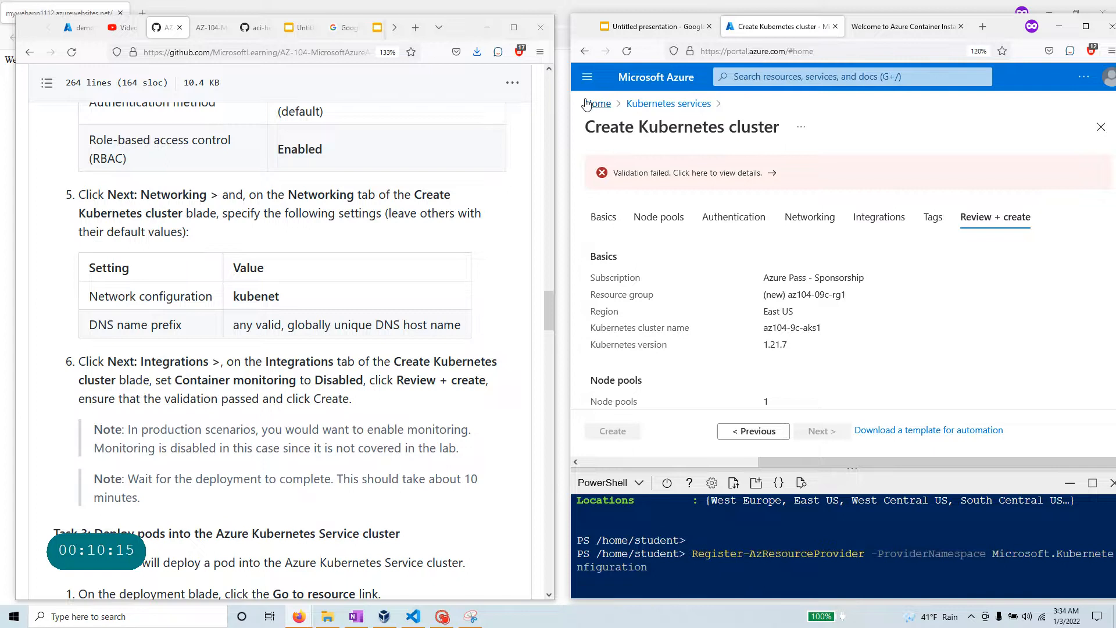
pyautogui.click(771, 150)
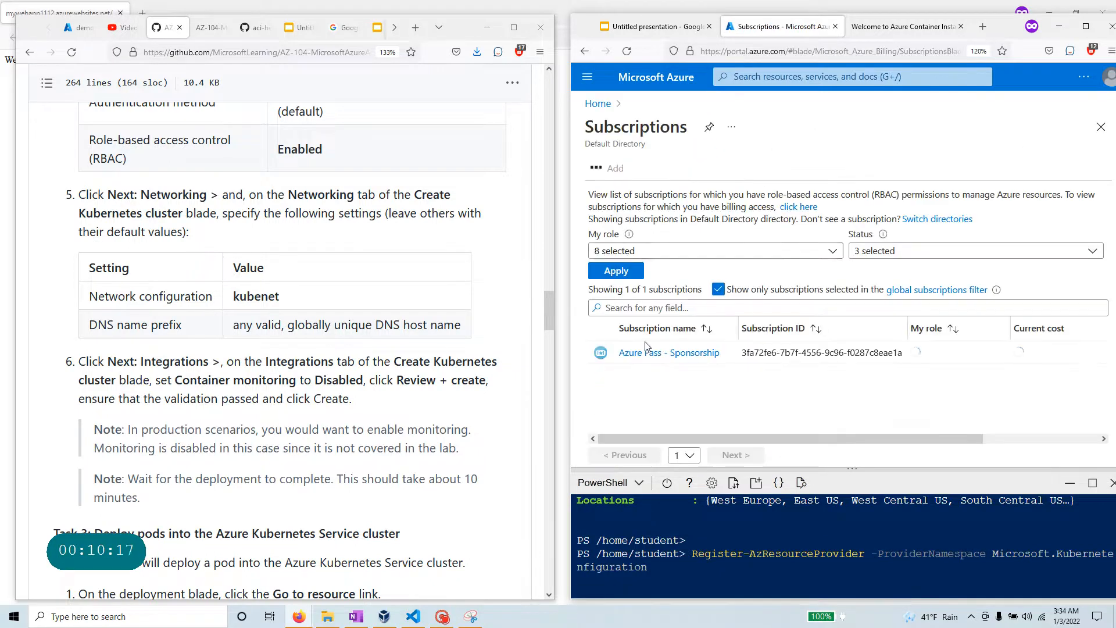
pyautogui.click(645, 350)
pyautogui.scroll(-8, 688, 352)
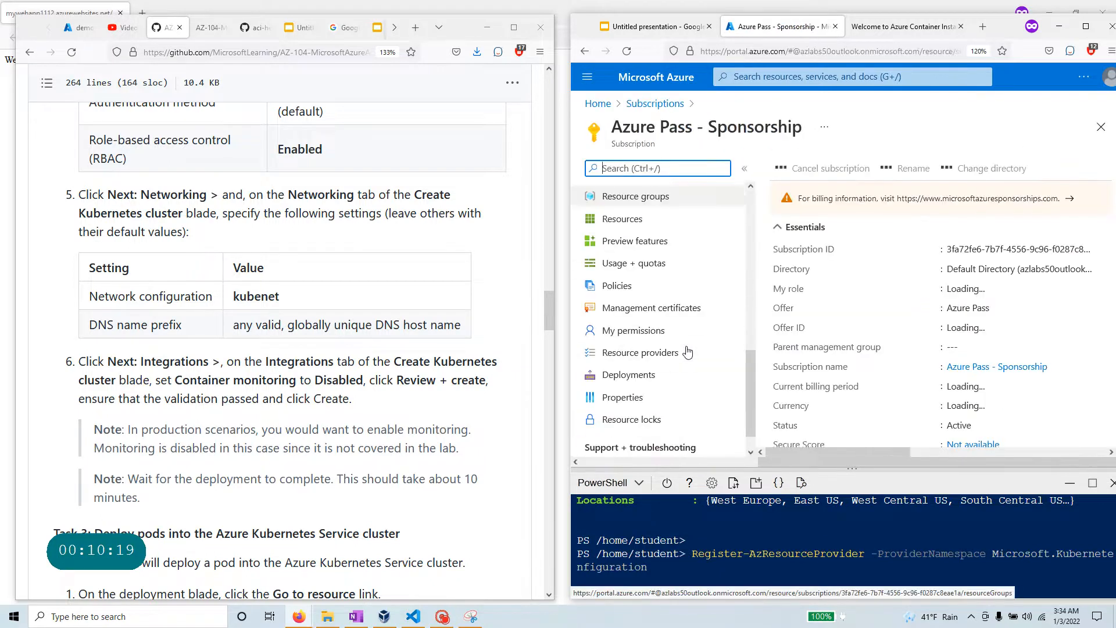
pyautogui.scroll(-1, 687, 352)
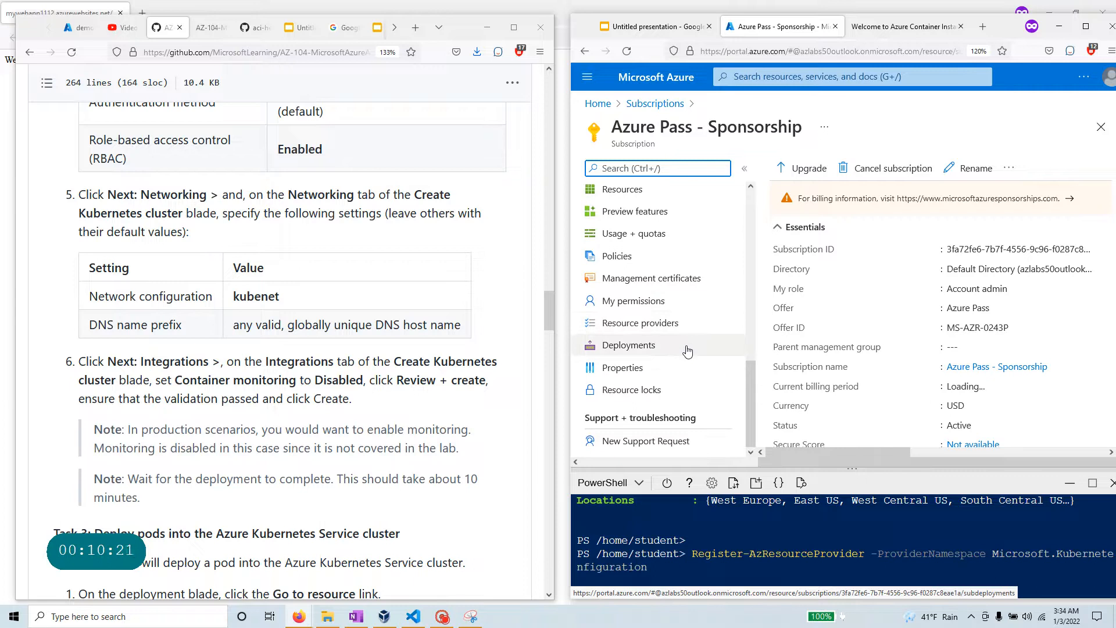
pyautogui.scroll(3, 683, 331)
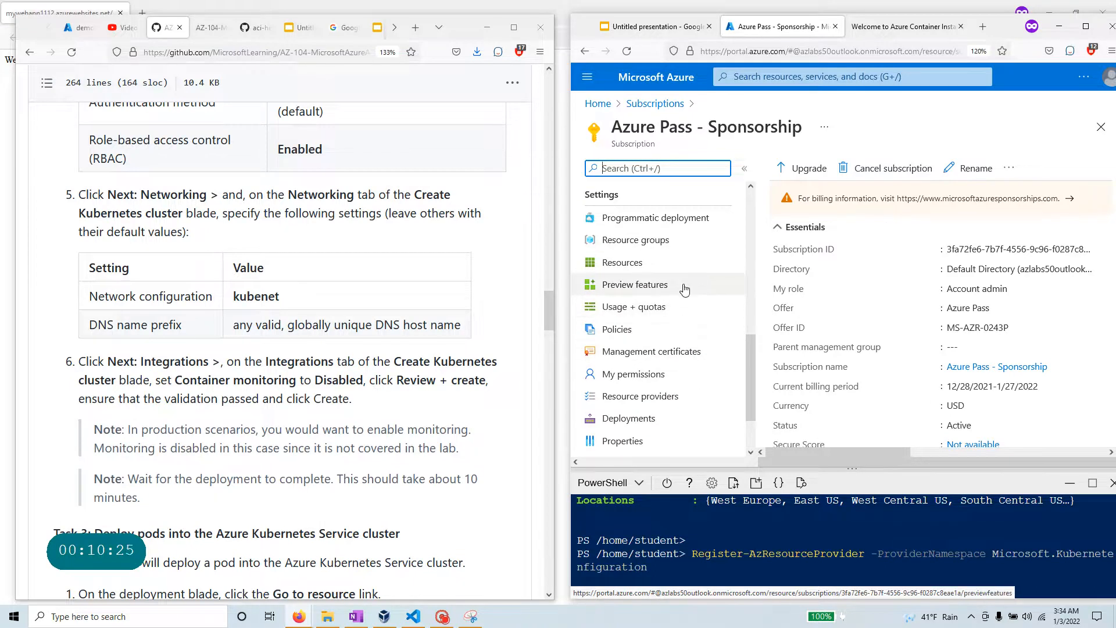
pyautogui.click(645, 397)
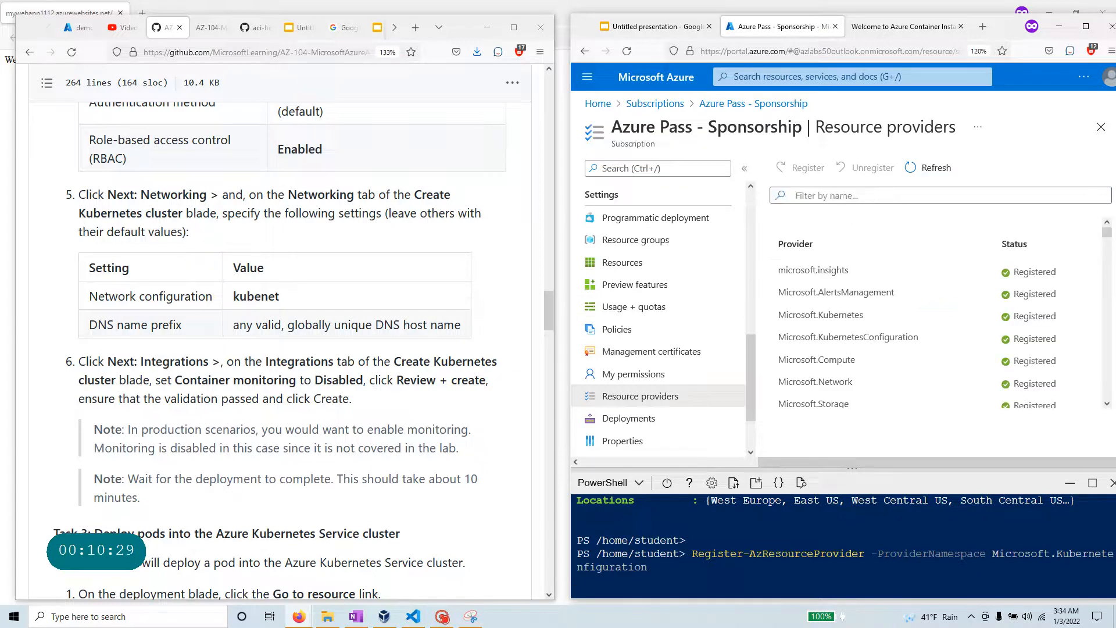
pyautogui.click(837, 196)
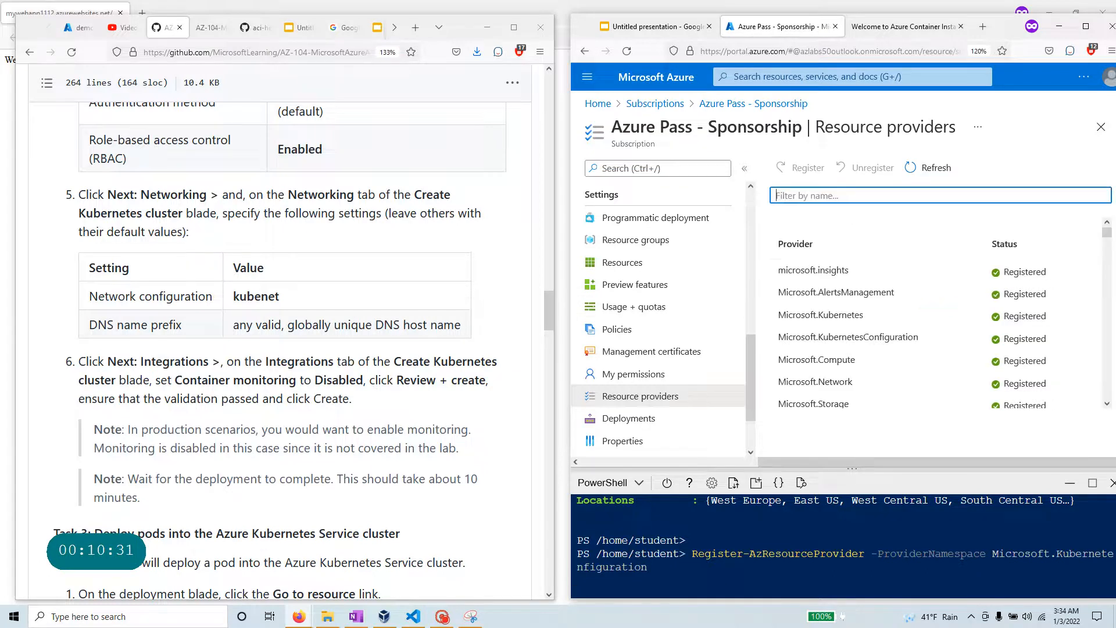
pyautogui.click(849, 338)
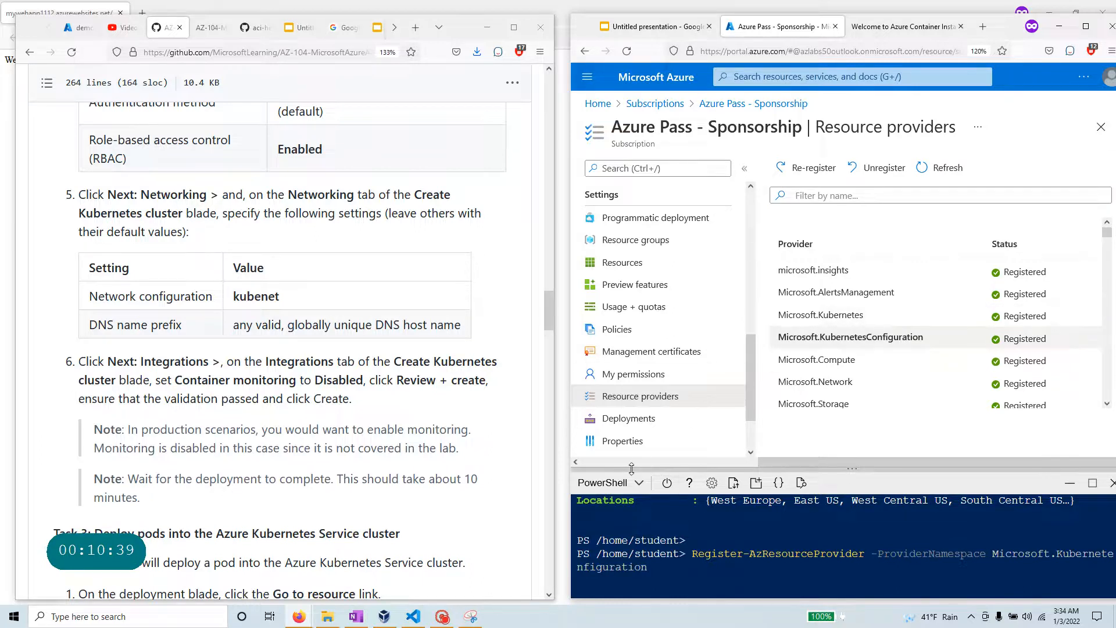
# Step: Return to Kubernetes services and start creating a new Kubernetes cluster
pyautogui.click(754, 103)
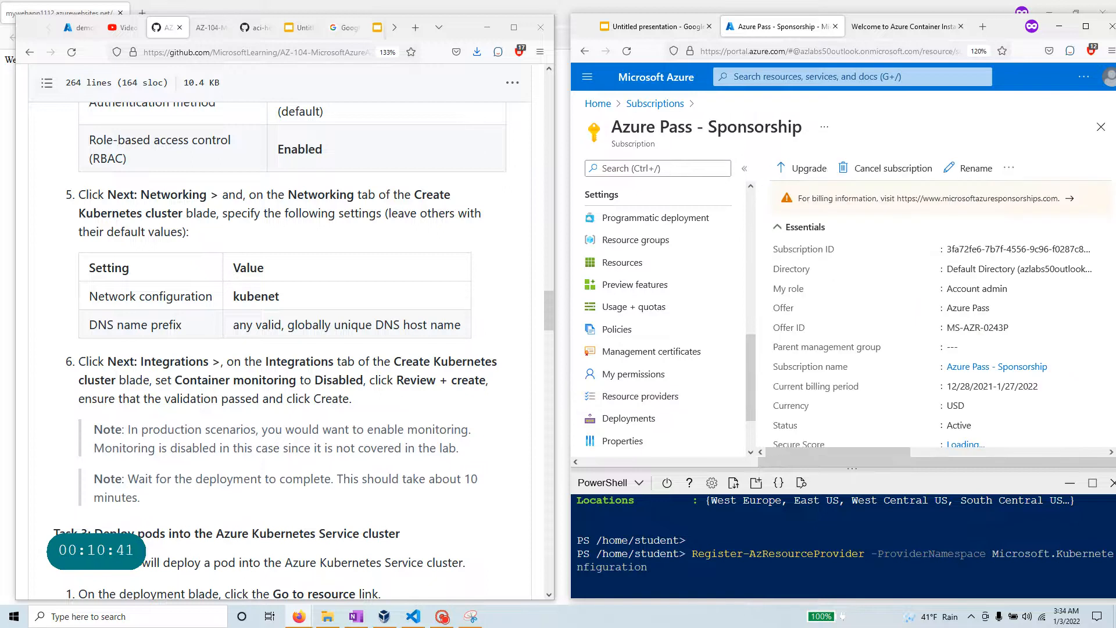
pyautogui.click(734, 76)
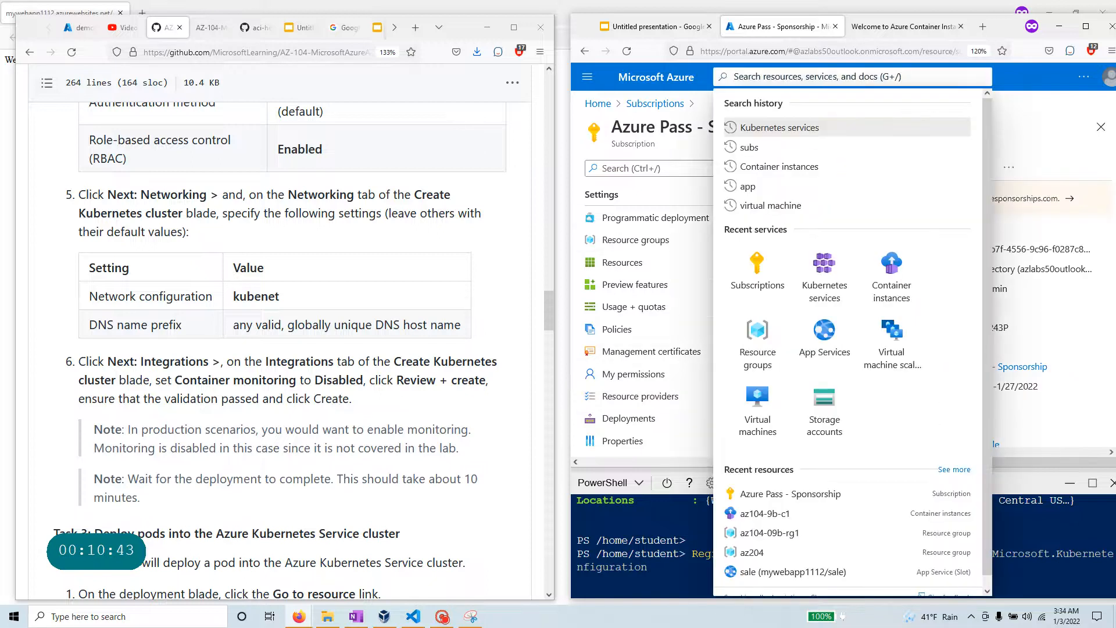
pyautogui.click(822, 270)
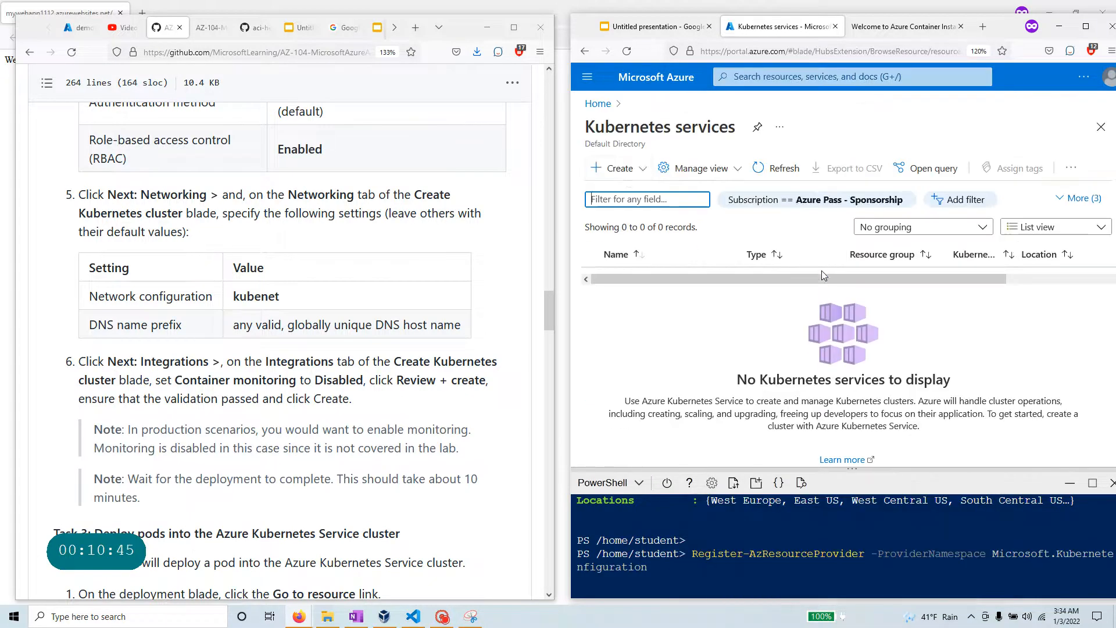
pyautogui.click(618, 168)
pyautogui.click(643, 196)
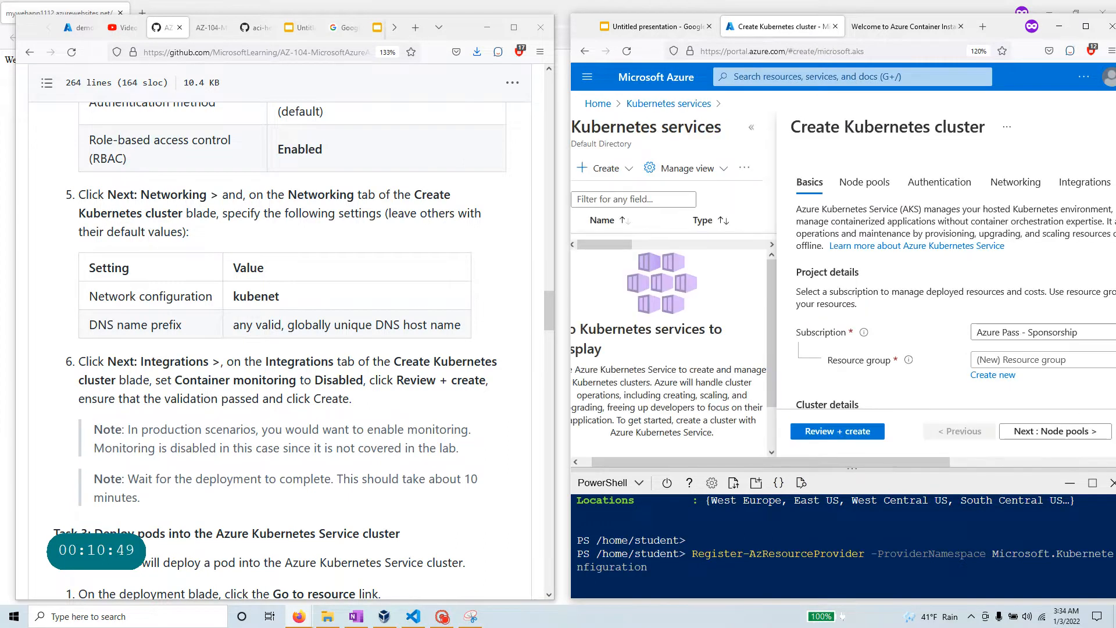
# Step: Assign the new Kubernetes cluster to the existing resource group az104-09c-rg1
pyautogui.moveTo(836, 462); pyautogui.dragTo(1043, 452)
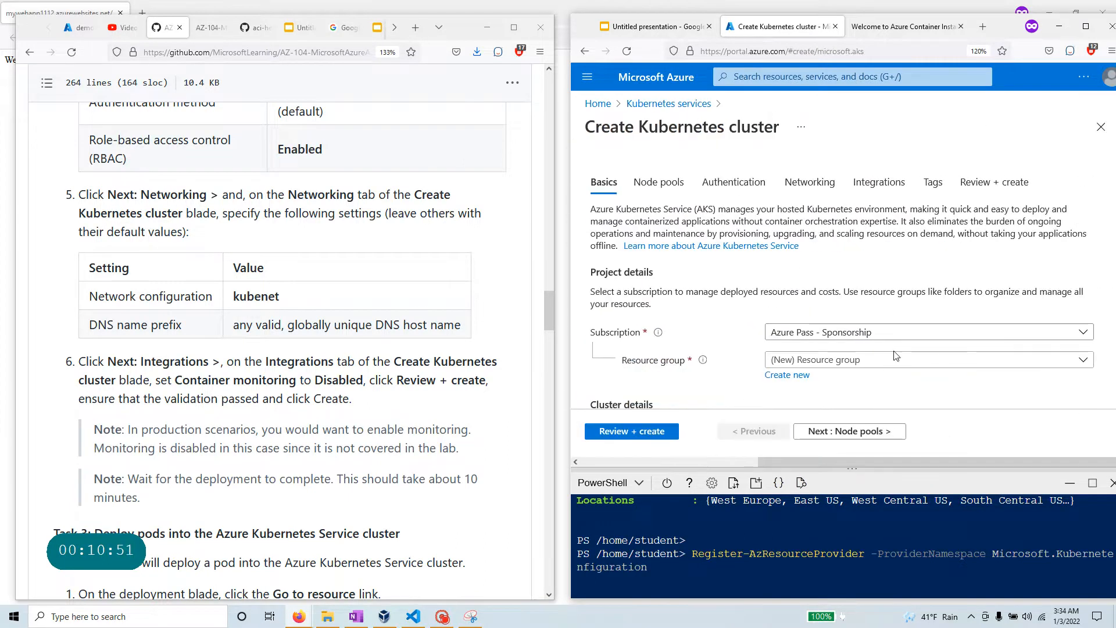
pyautogui.click(878, 361)
pyautogui.click(848, 224)
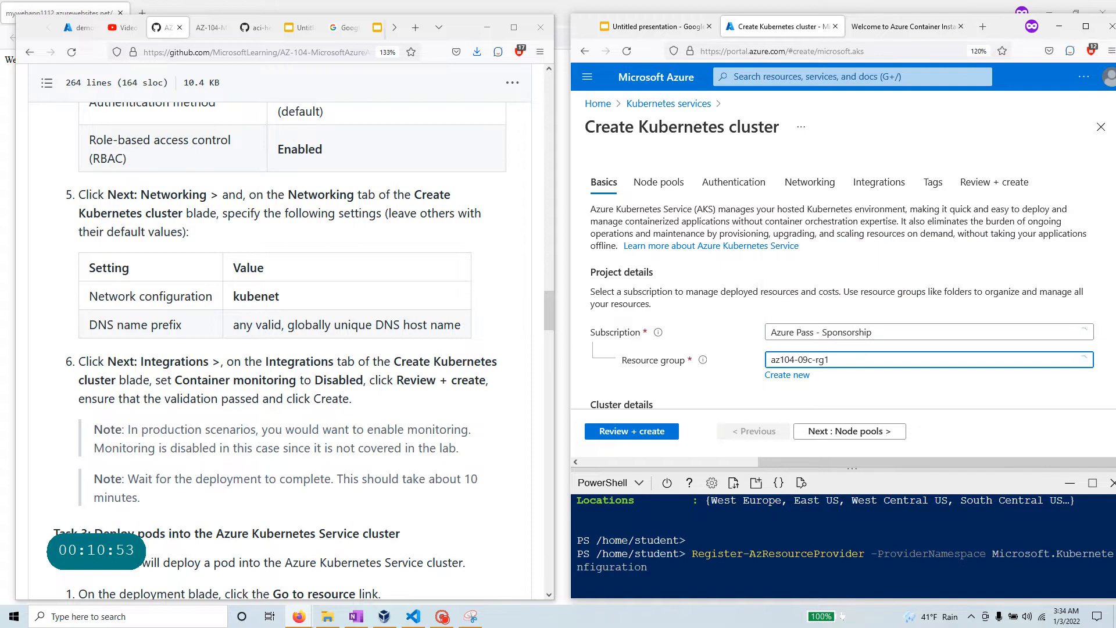
# Step: Find the Basics settings in the lab instructions and copy the cluster name az104-9c-aks1 into the Kubernetes cluster name
pyautogui.scroll(8, 326, 290)
pyautogui.scroll(15, 326, 290)
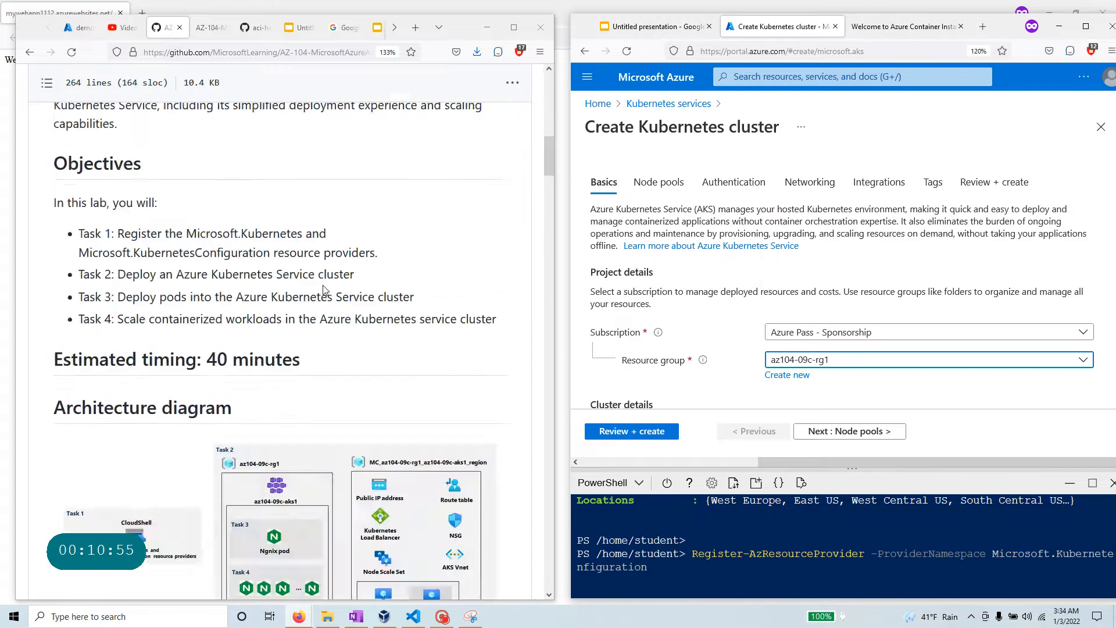
pyautogui.scroll(-4, 324, 289)
pyautogui.scroll(-12, 324, 289)
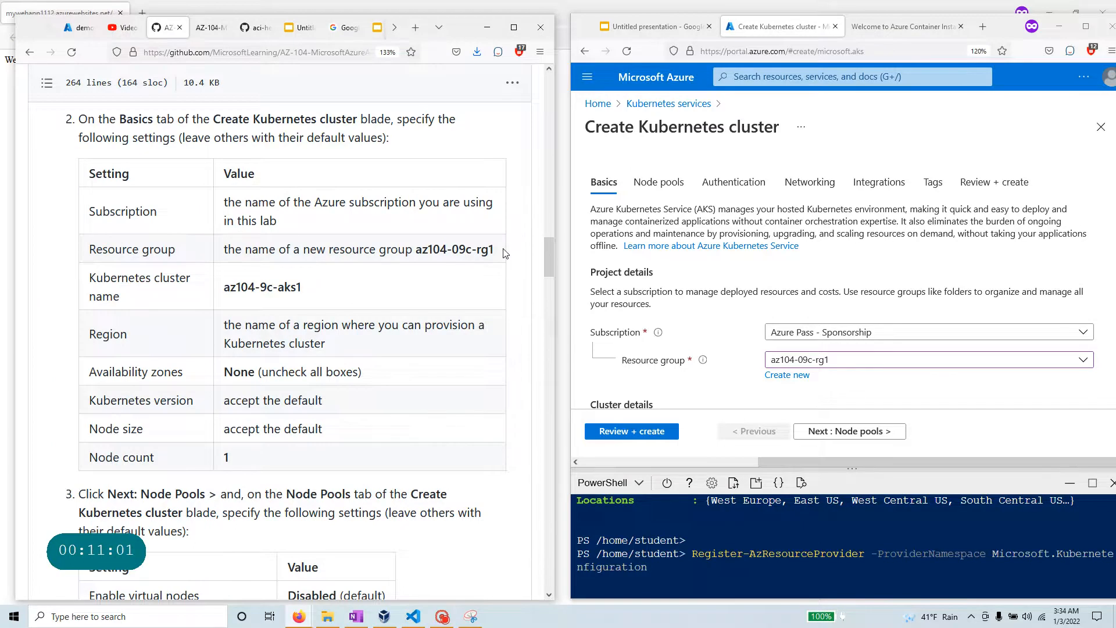
pyautogui.scroll(-5, 821, 403)
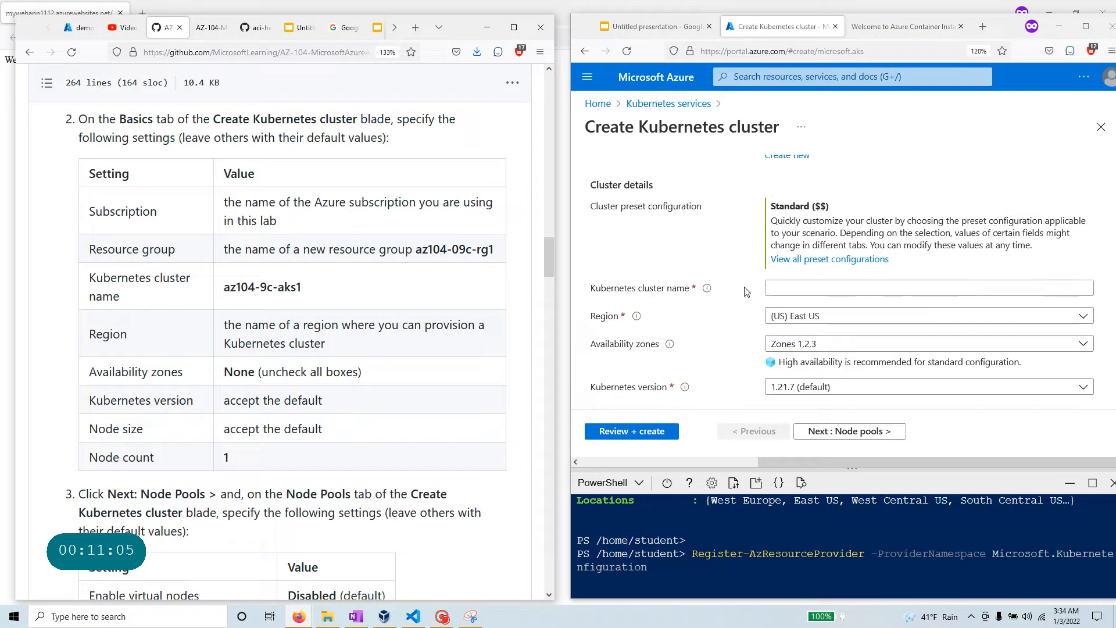
pyautogui.click(767, 288)
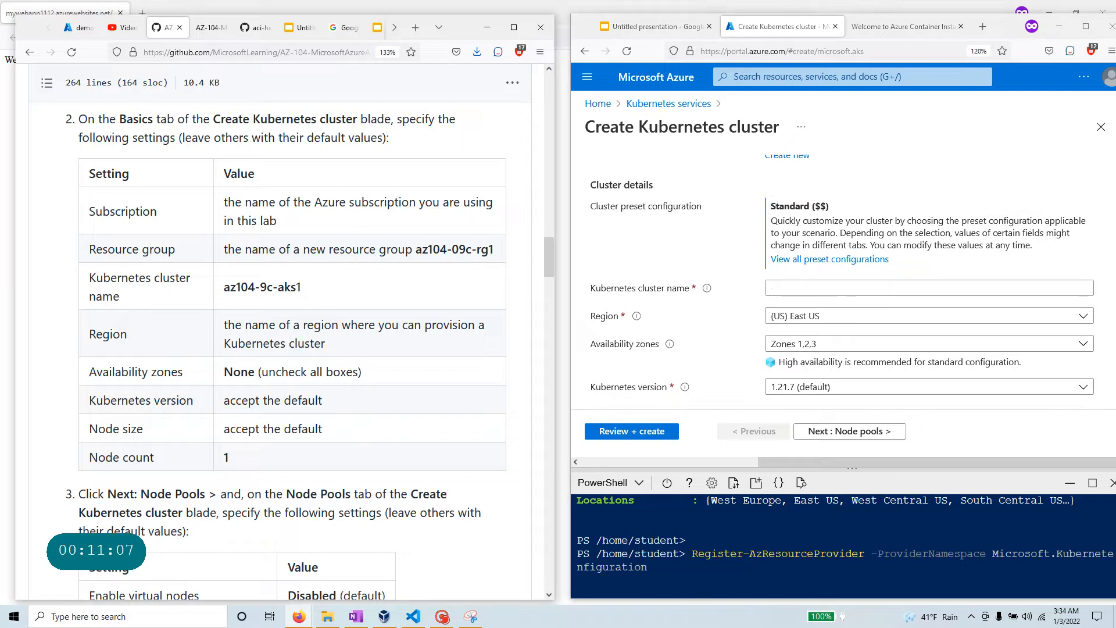
pyautogui.moveTo(303, 289); pyautogui.dragTo(223, 287)
pyautogui.hotkey('ctrl', 'c')
pyautogui.click(818, 284)
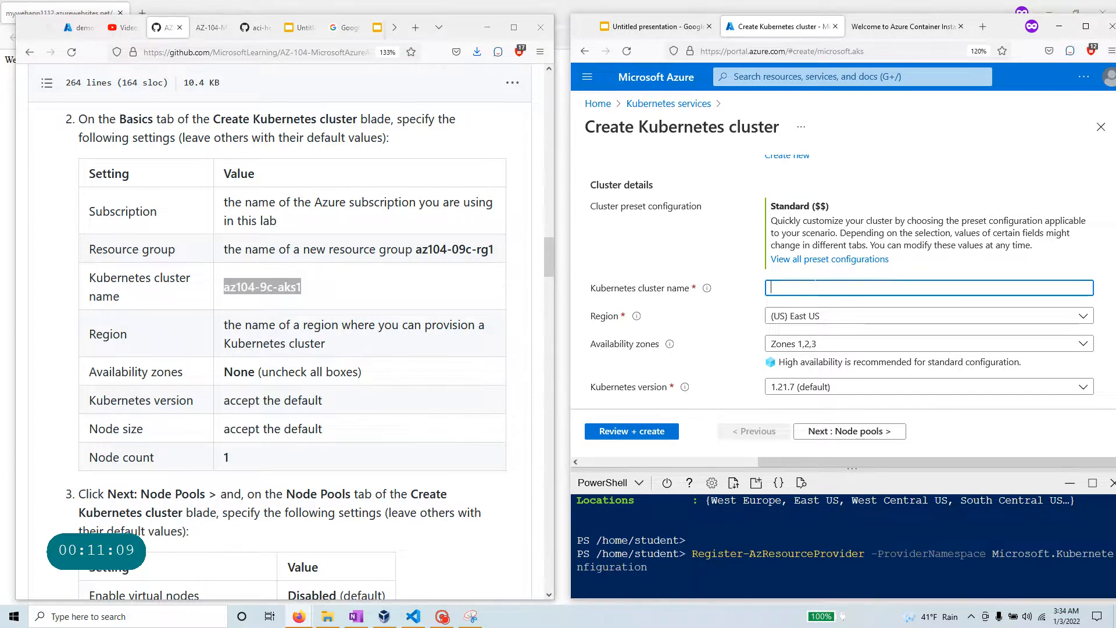
pyautogui.hotkey('ctrl', 'v')
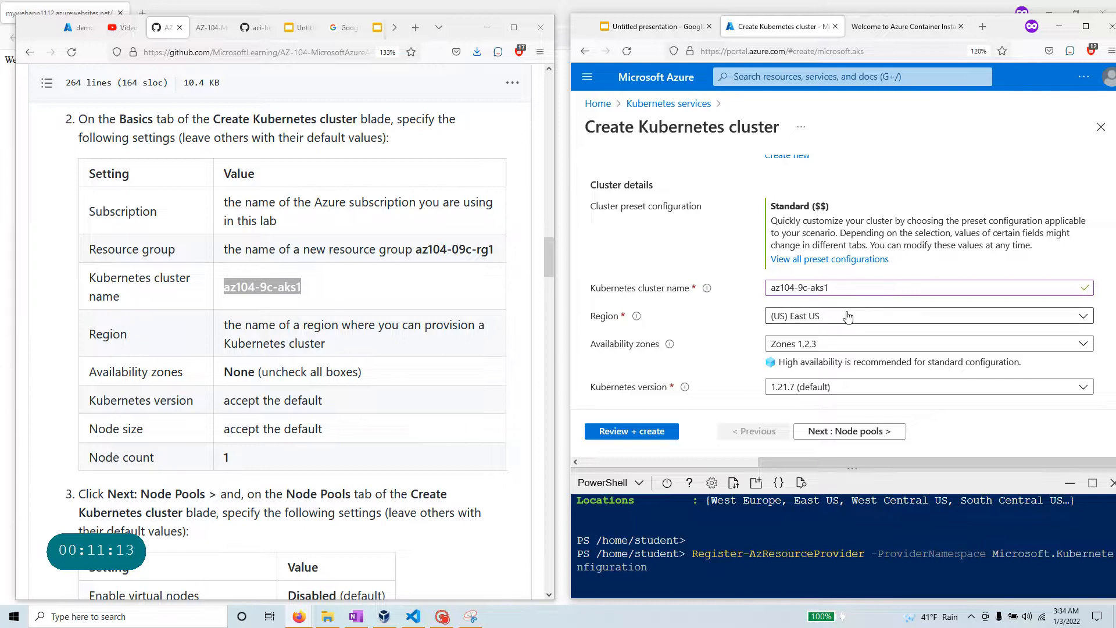
# Step: Clear availability zones 1, 2 and 3 for the cluster
pyautogui.click(801, 345)
pyautogui.click(777, 364)
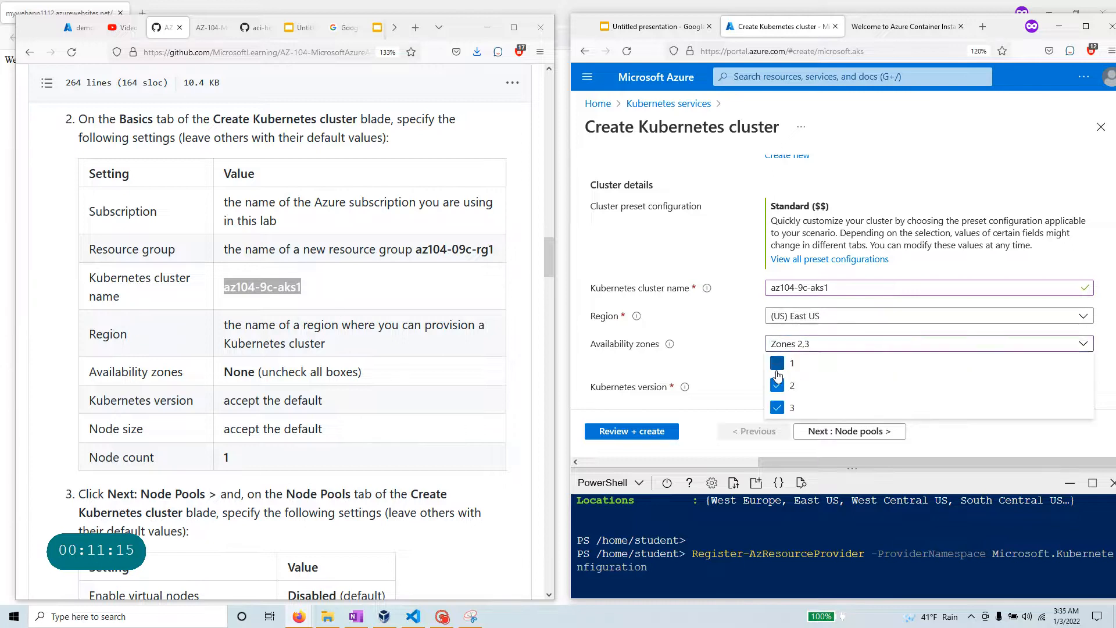
pyautogui.click(778, 384)
pyautogui.click(778, 407)
pyautogui.click(727, 367)
# Step: Browse the available VM sizes and change the primary node pool's node size to B4ms
pyautogui.scroll(-4, 697, 325)
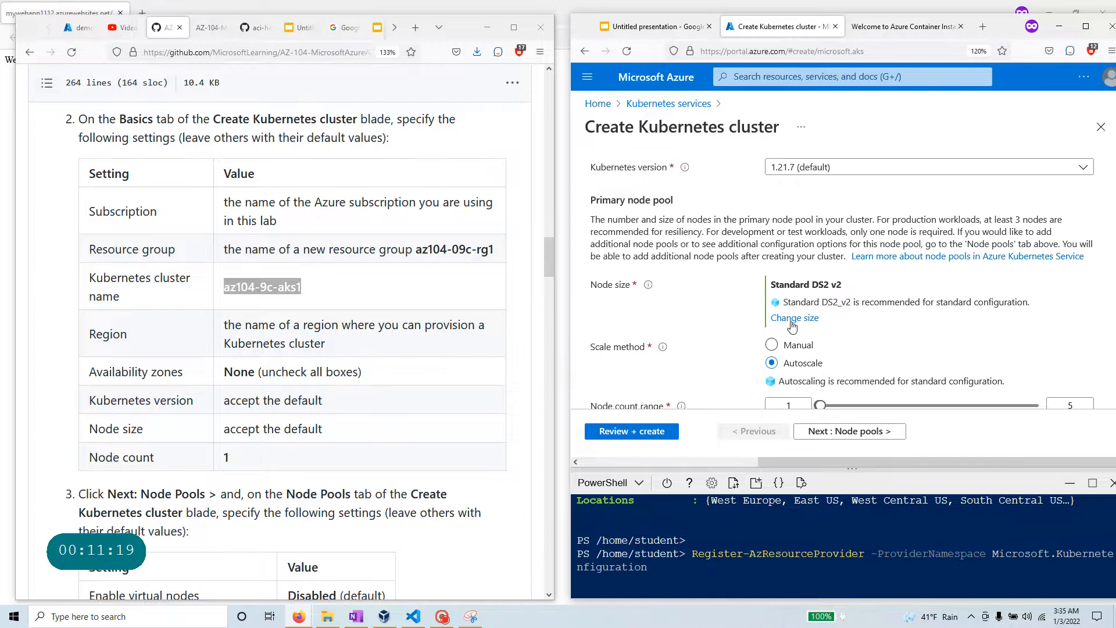
pyautogui.click(796, 319)
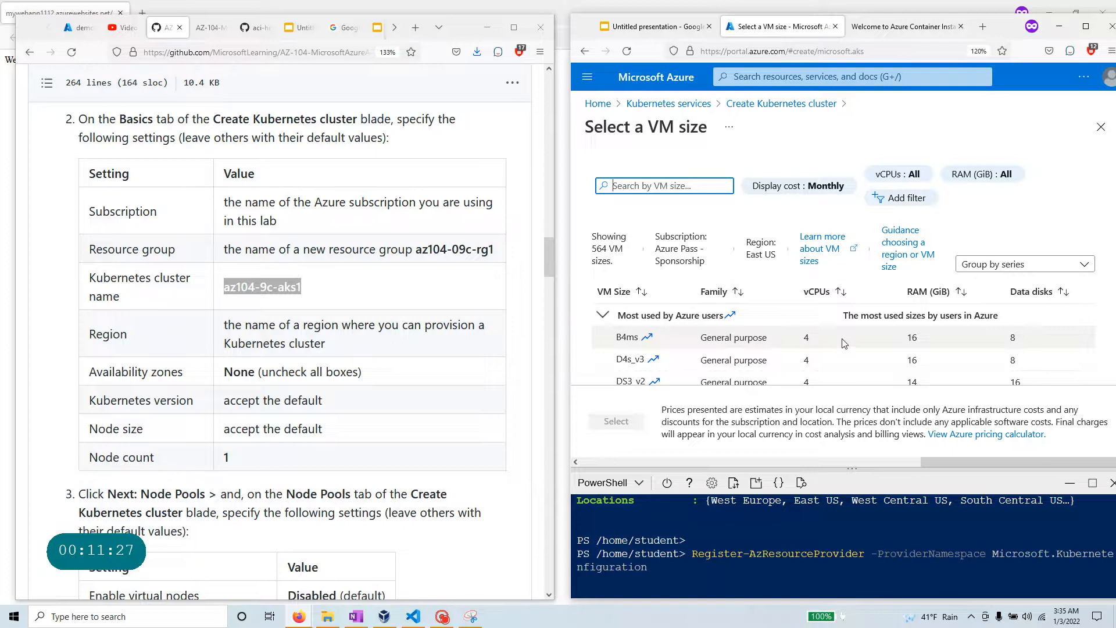
pyautogui.scroll(-10, 846, 344)
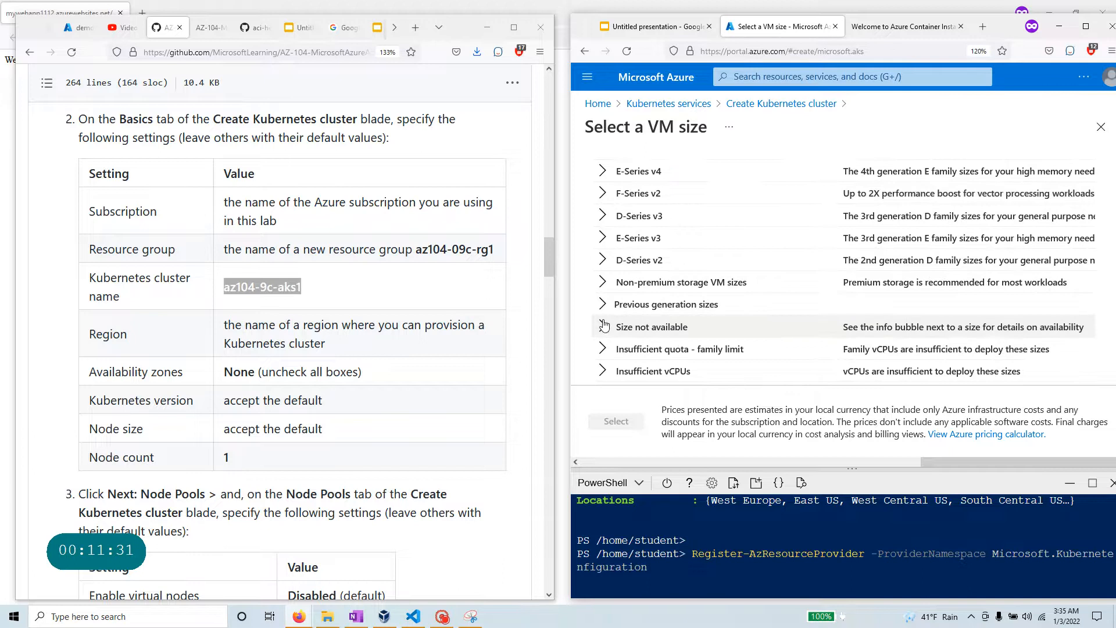
pyautogui.scroll(-1, 611, 348)
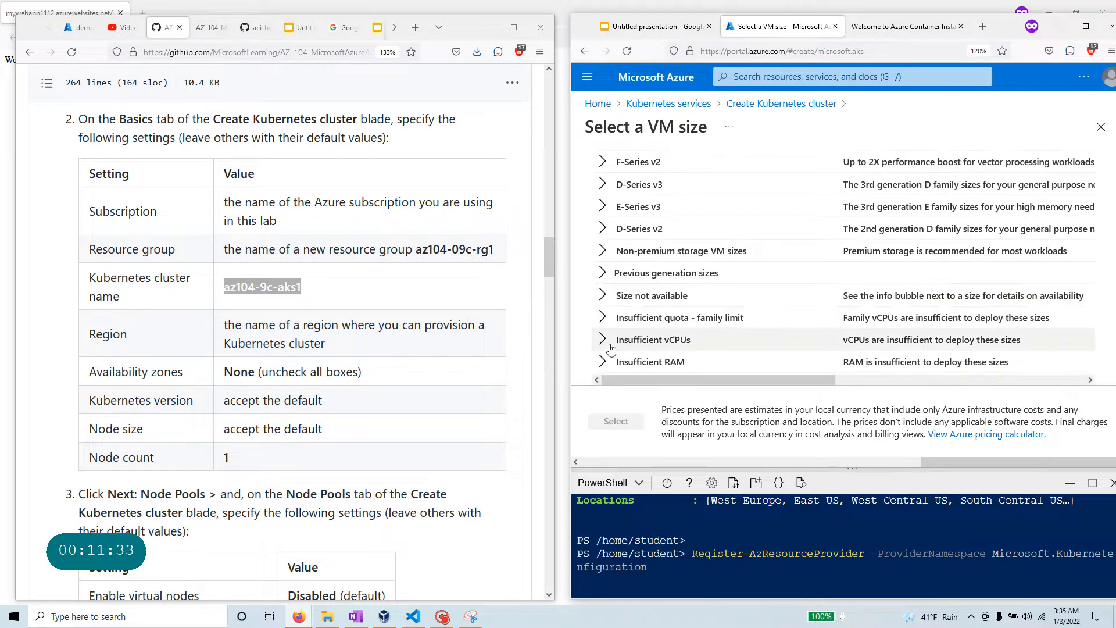
pyautogui.scroll(10, 610, 348)
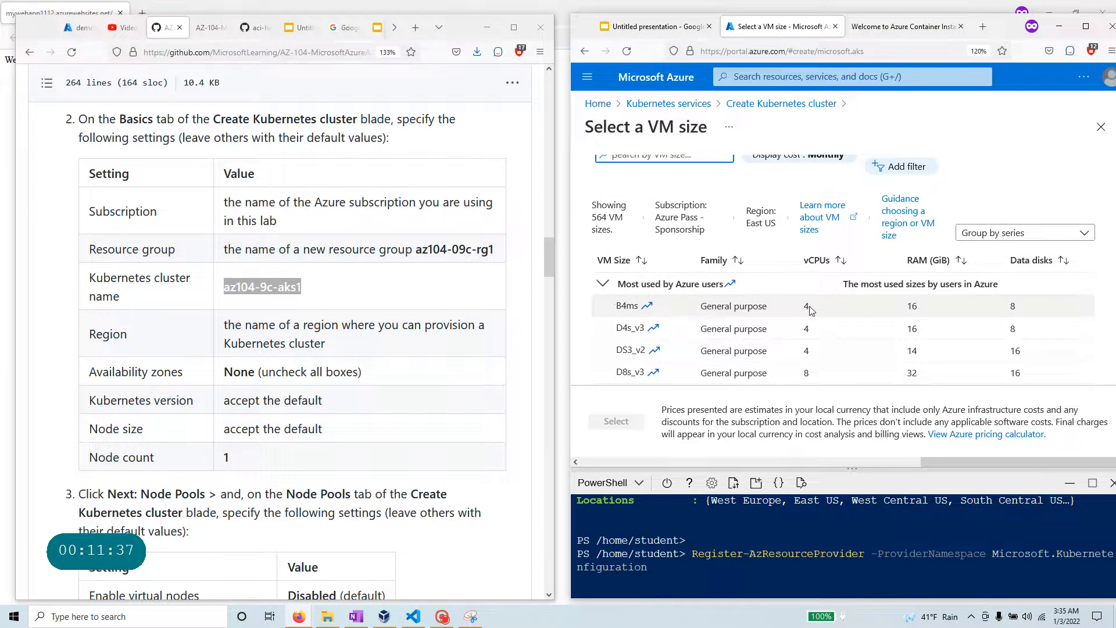
pyautogui.click(848, 308)
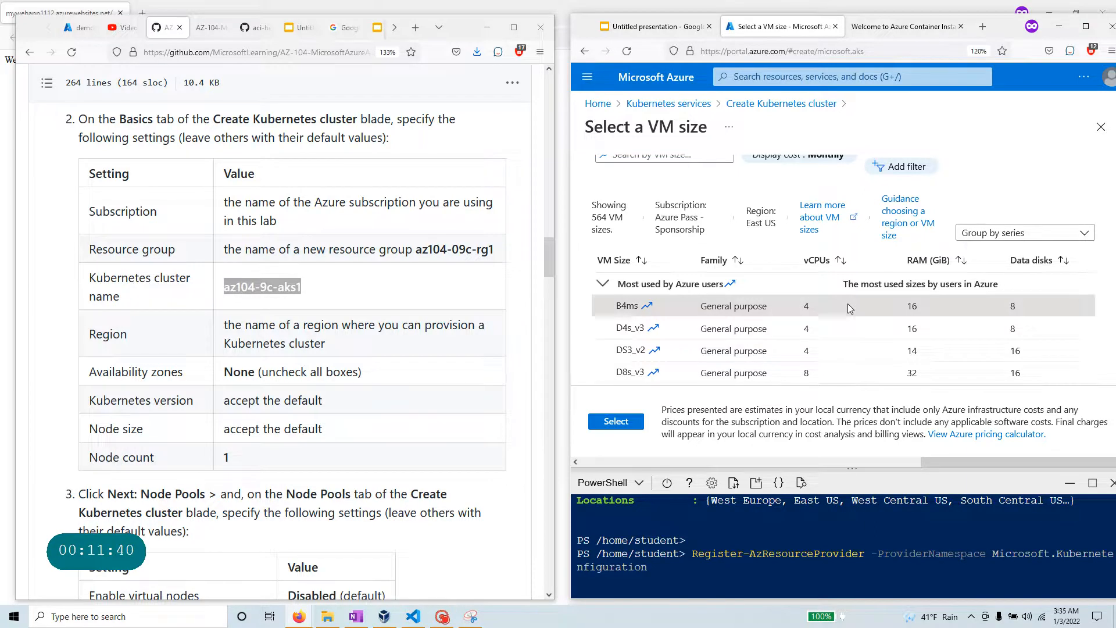
pyautogui.click(617, 422)
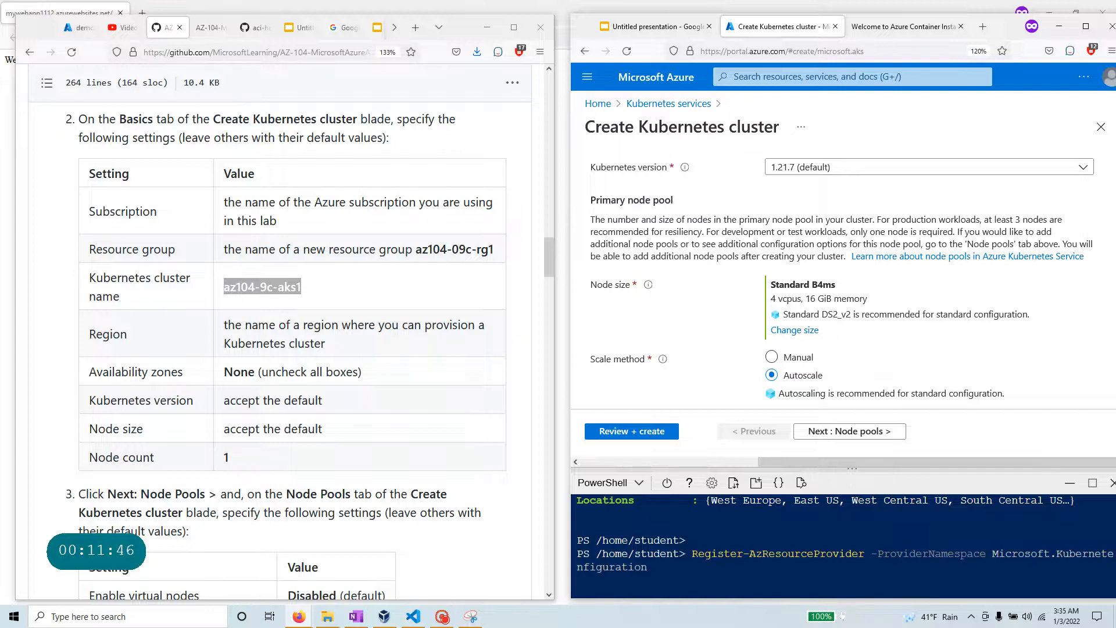
# Step: Keep the primary node pool's scale method on Autoscale and set the maximum node count to 2
pyautogui.scroll(-1, 896, 336)
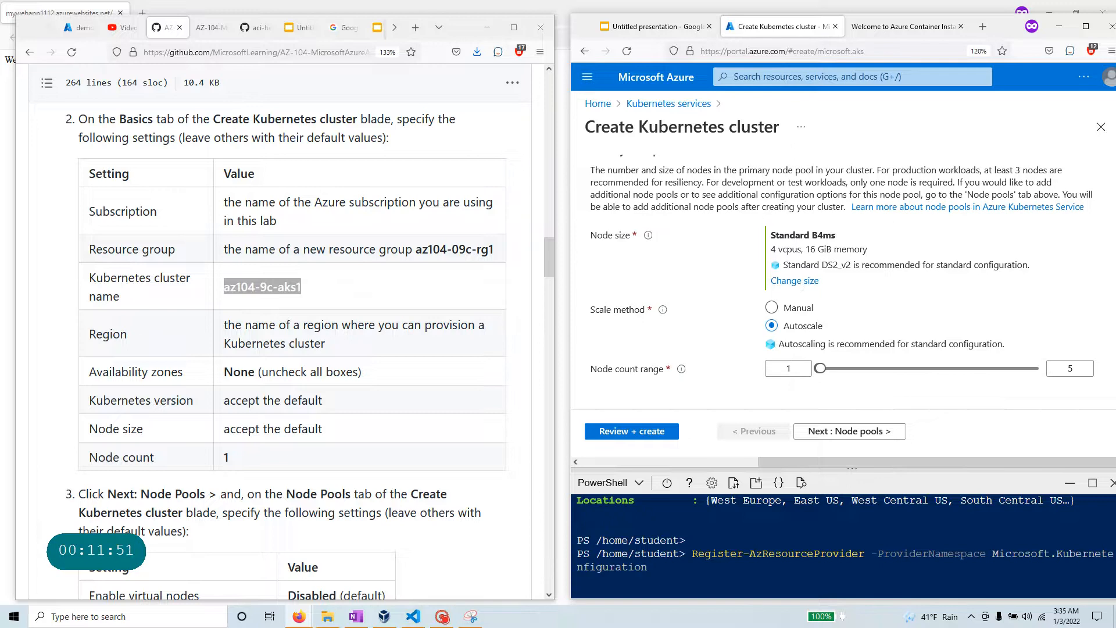
pyautogui.click(808, 312)
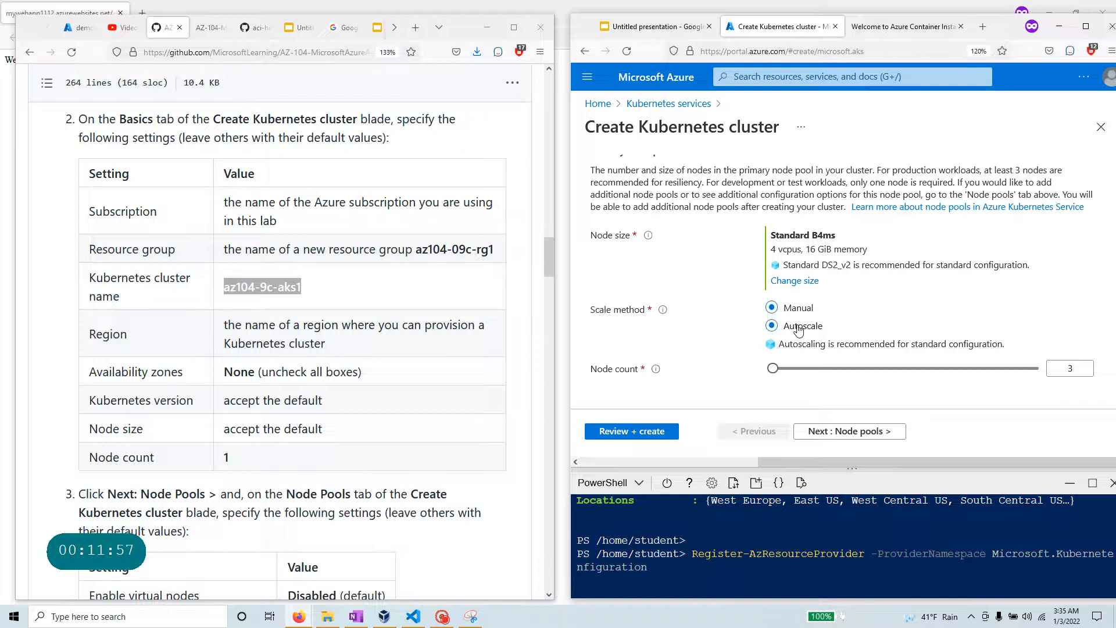
pyautogui.click(799, 327)
pyautogui.doubleClick(1070, 368)
pyautogui.write('2')
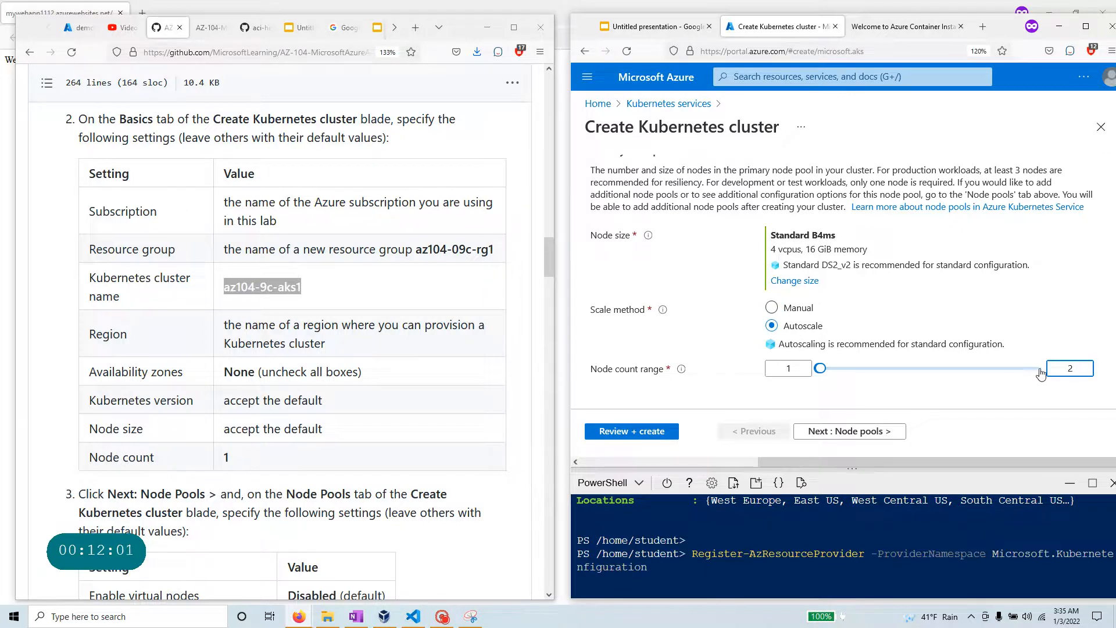
pyautogui.click(1046, 286)
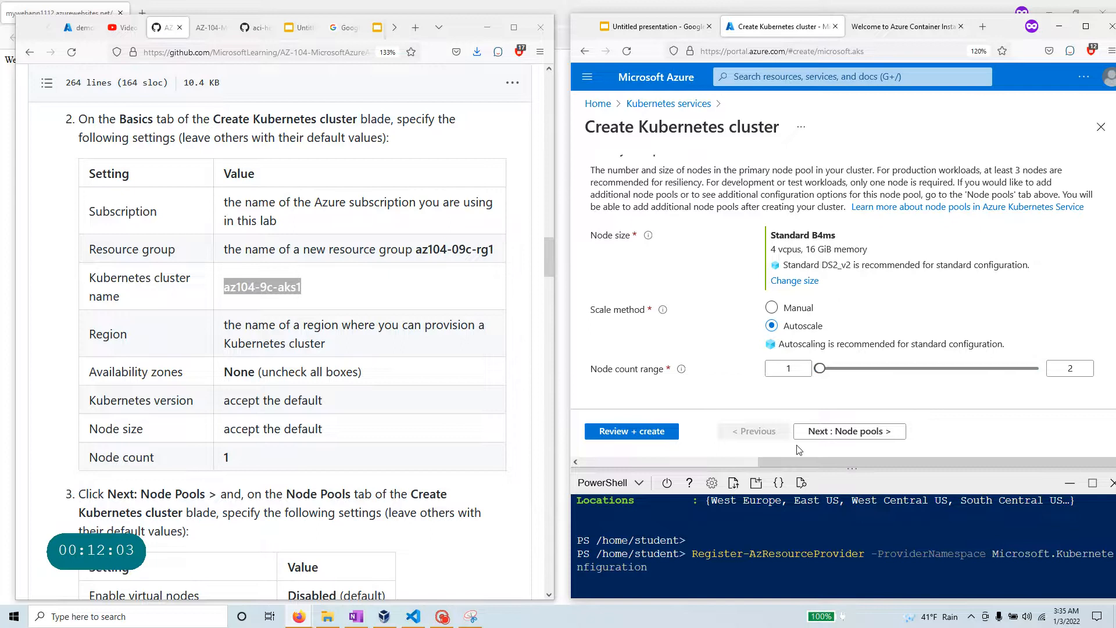
# Step: Proceed to the node pool settings and check the virtual nodes and virtual machine scale sets options against the lab instructions
pyautogui.click(837, 436)
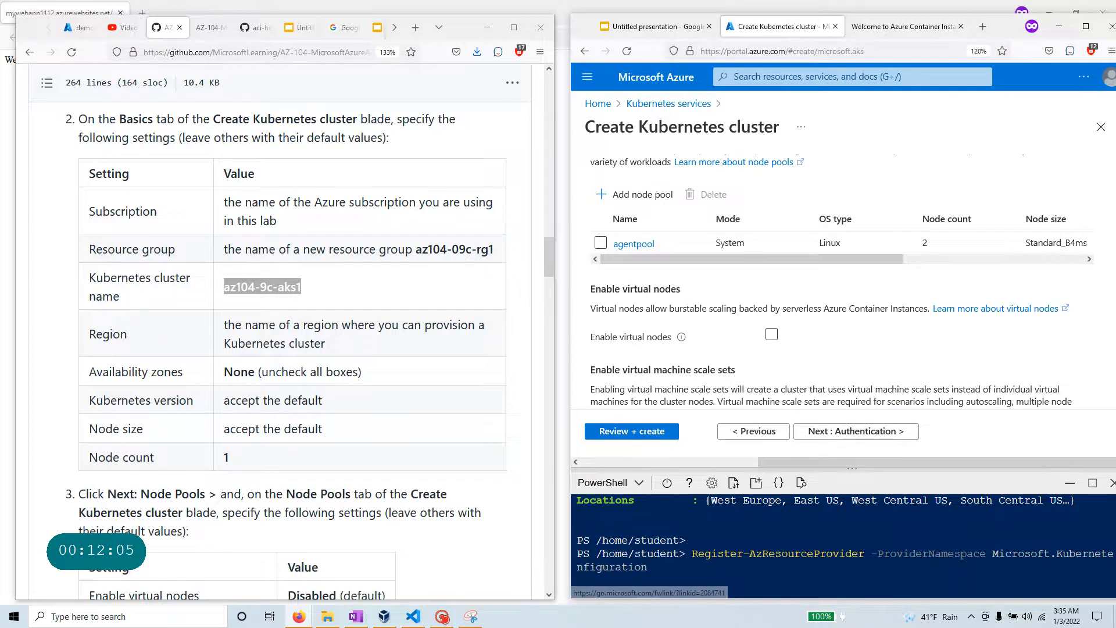
pyautogui.scroll(-3, 333, 374)
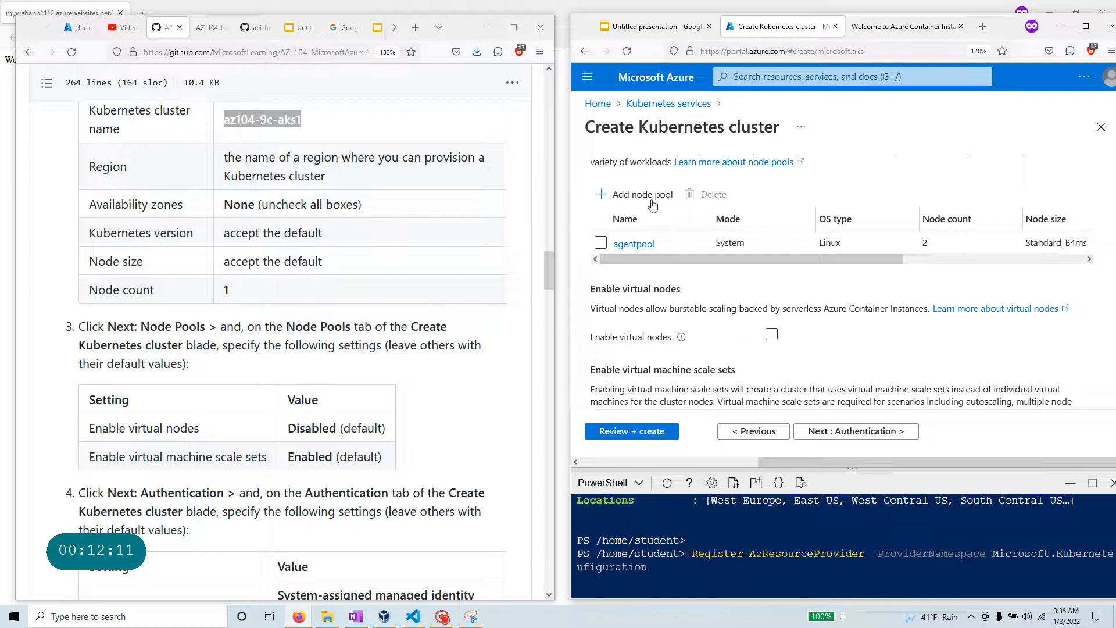
pyautogui.scroll(-2, 792, 279)
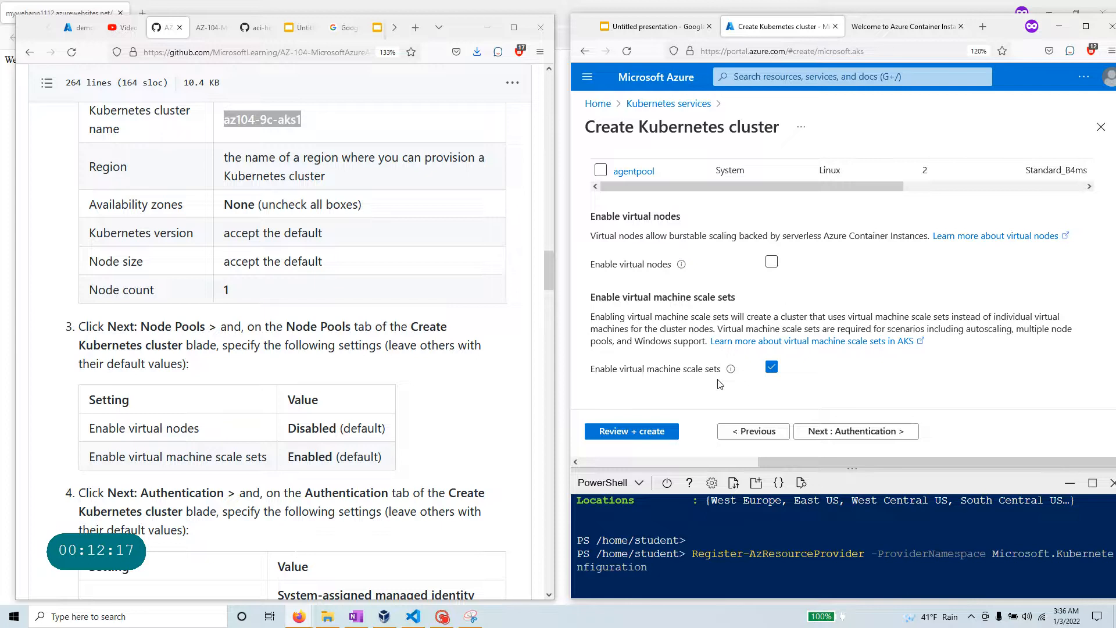
# Step: Proceed to the authentication settings and review the authentication method, role-based access control and disk encryption options, leaving the defaults
pyautogui.click(850, 431)
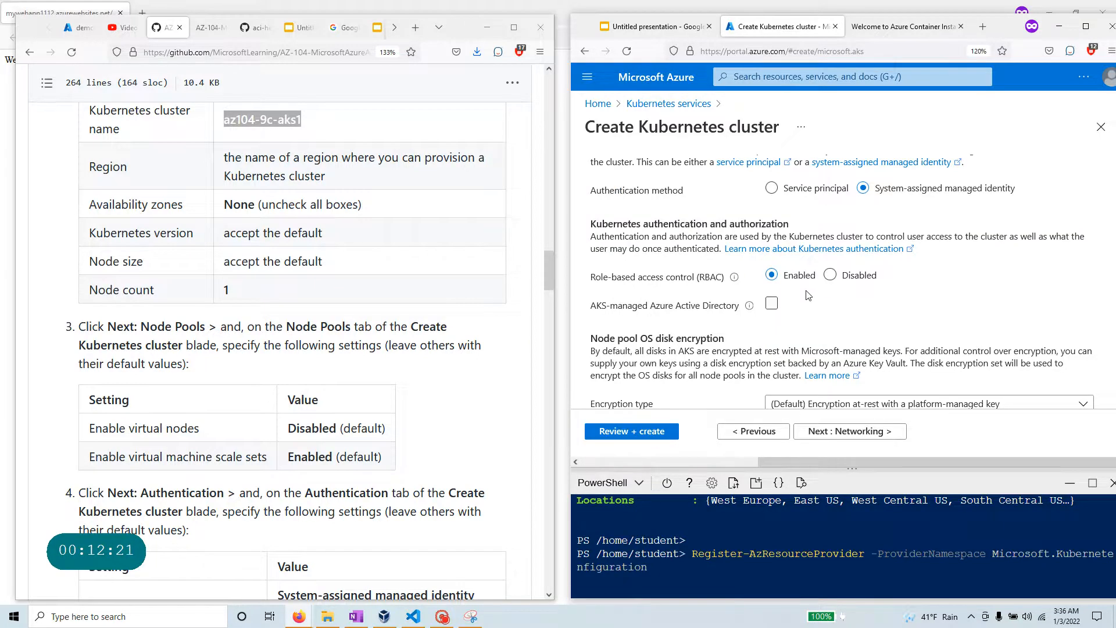
pyautogui.scroll(-1, 808, 294)
pyautogui.scroll(3, 808, 294)
pyautogui.scroll(-3, 825, 349)
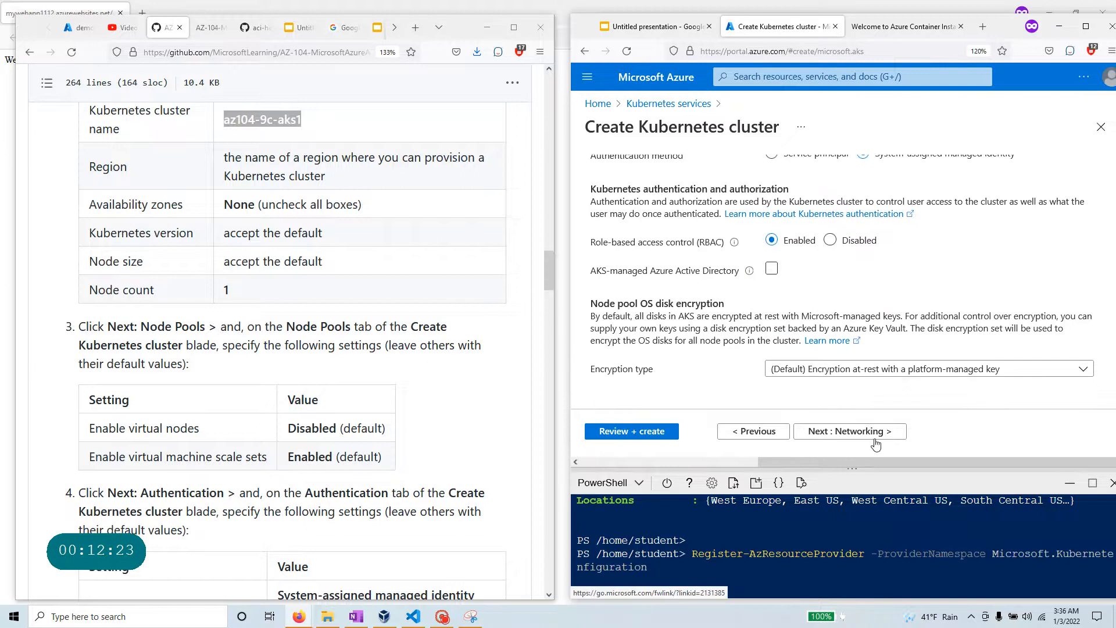
# Step: Proceed to the networking settings and compare the network configuration and DNS name prefix with the lab instructions, leaving the defaults
pyautogui.click(876, 433)
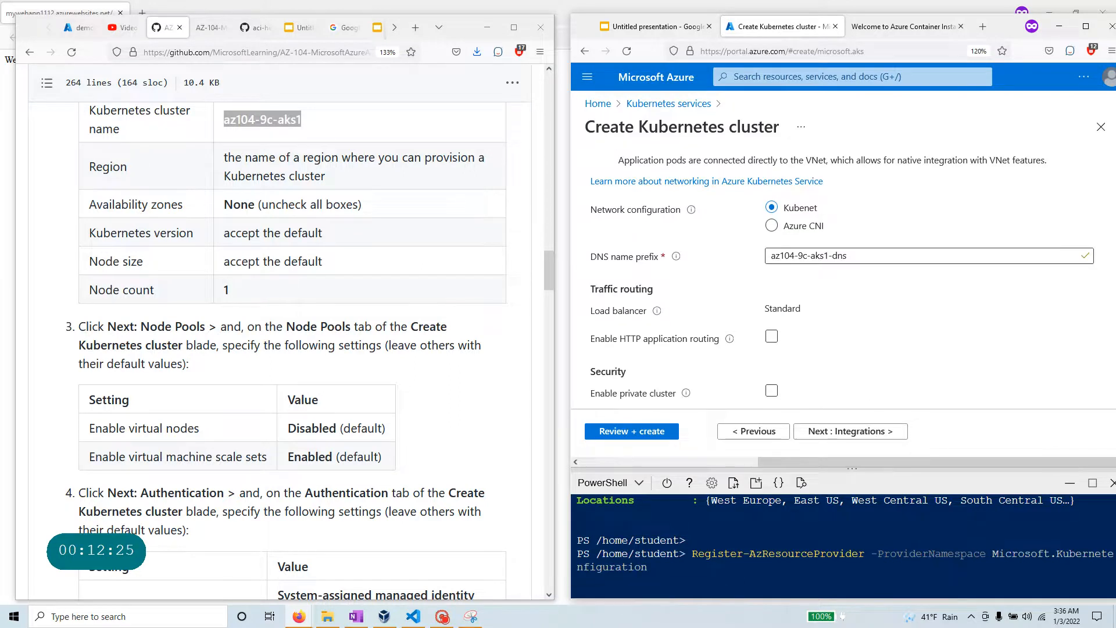
pyautogui.scroll(-3, 142, 381)
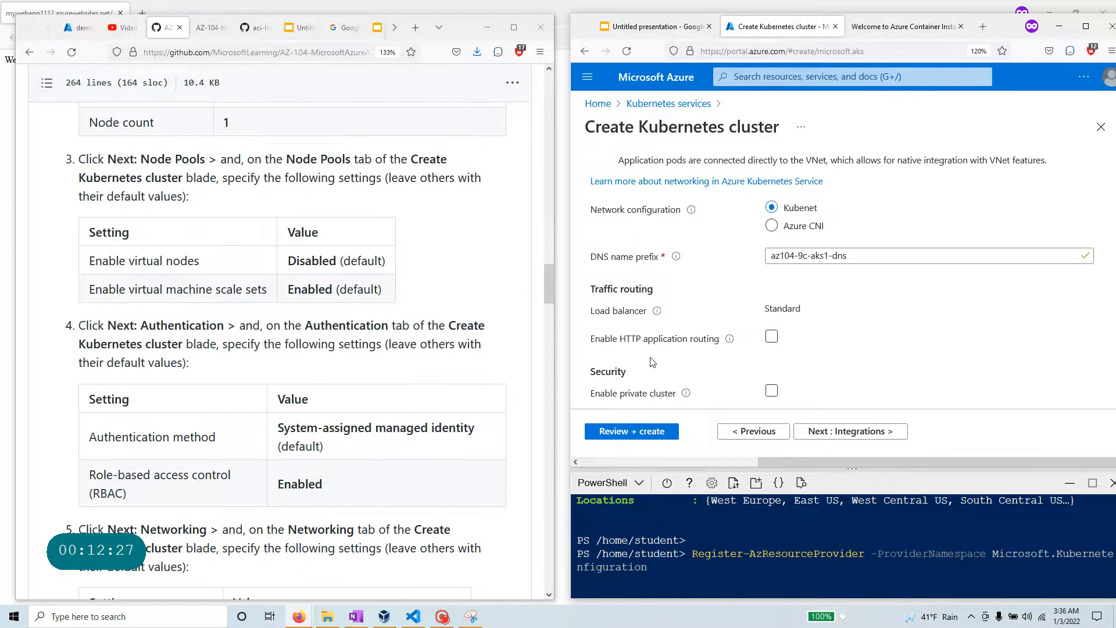
pyautogui.scroll(-2, 651, 355)
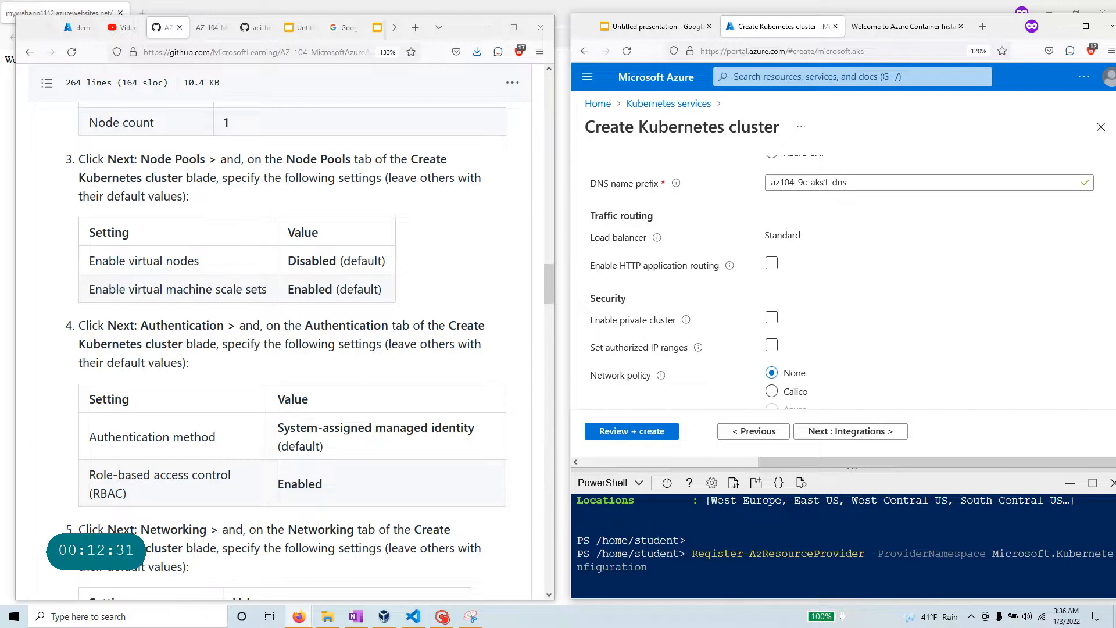
pyautogui.scroll(-4, 321, 433)
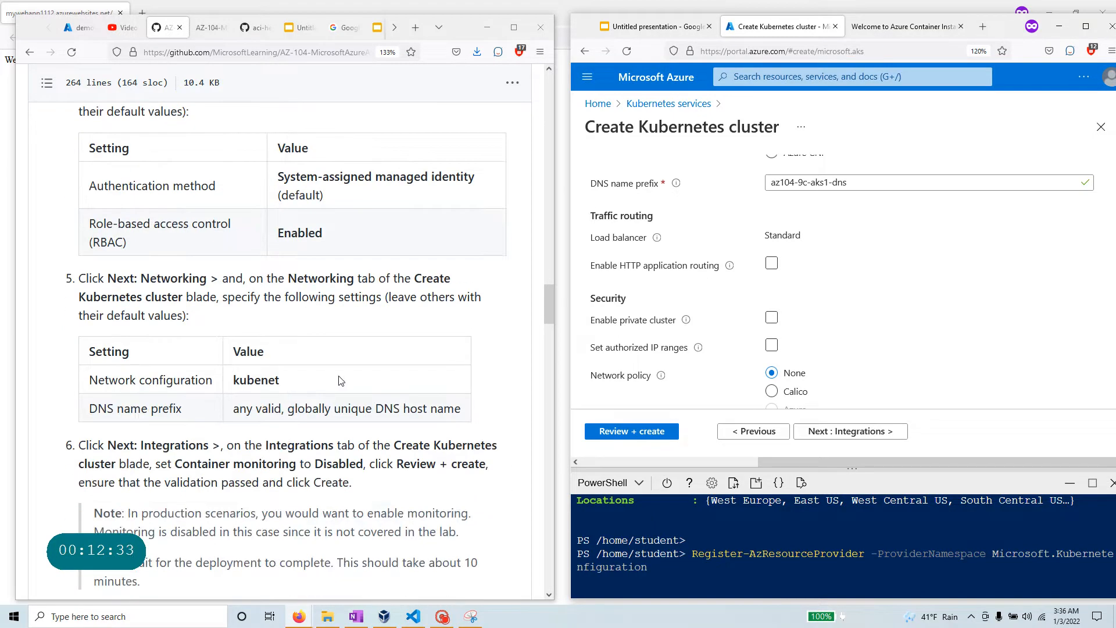
pyautogui.scroll(-4, 340, 380)
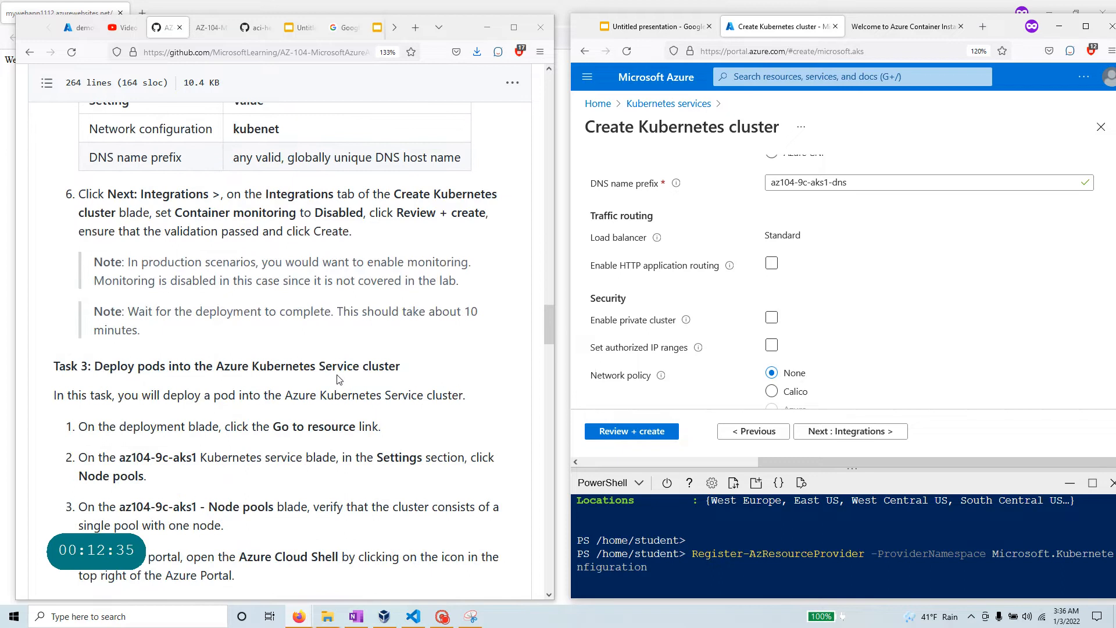
pyautogui.scroll(3, 666, 292)
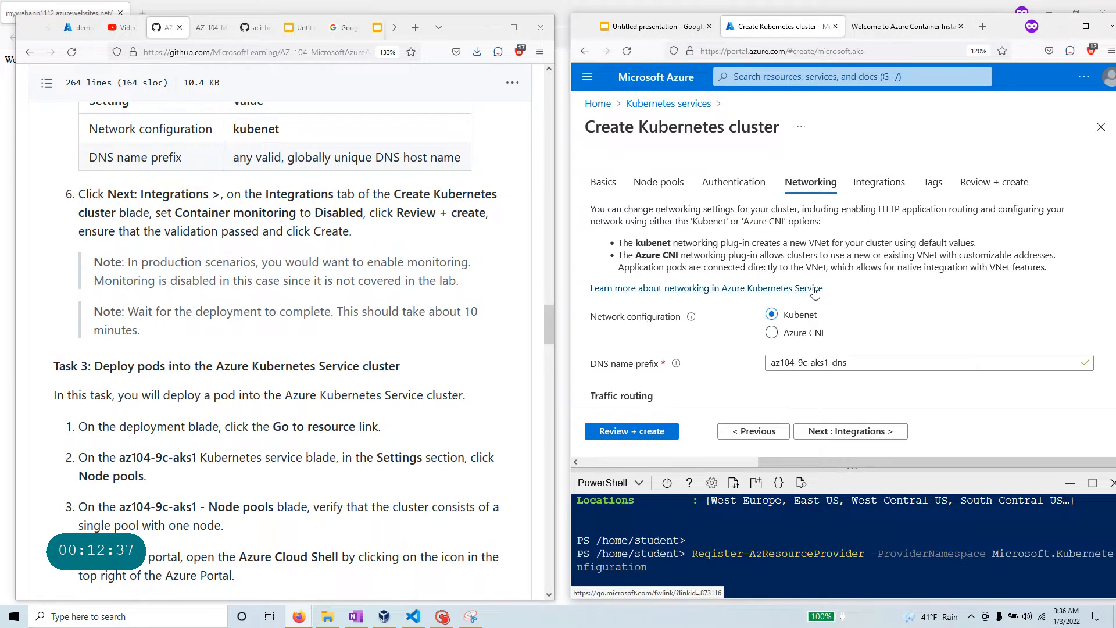
pyautogui.scroll(3, 279, 331)
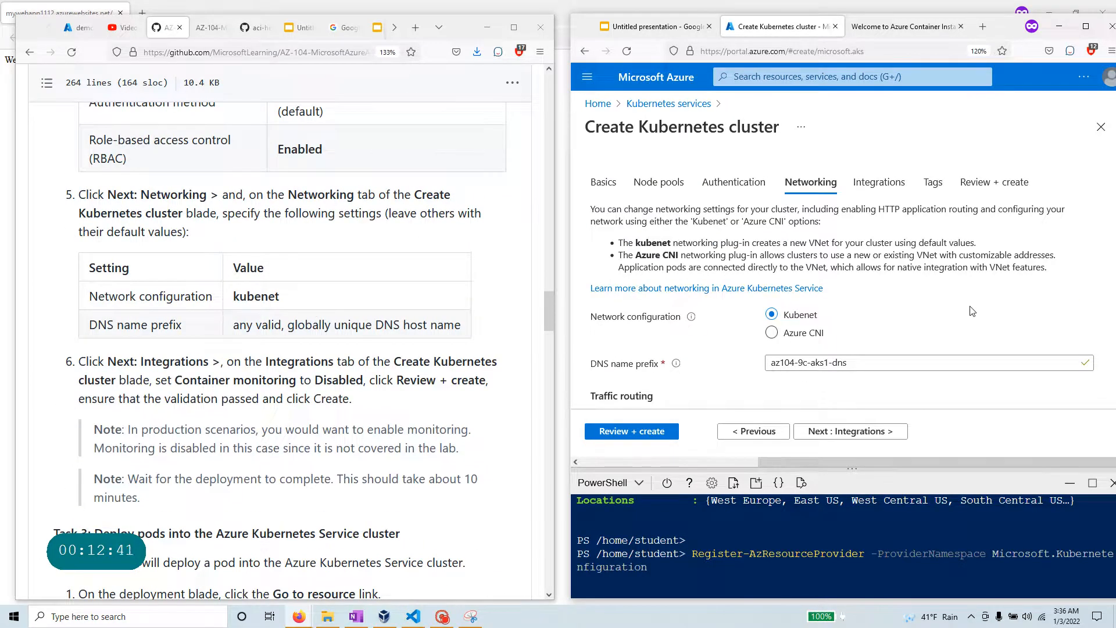
pyautogui.scroll(-4, 972, 309)
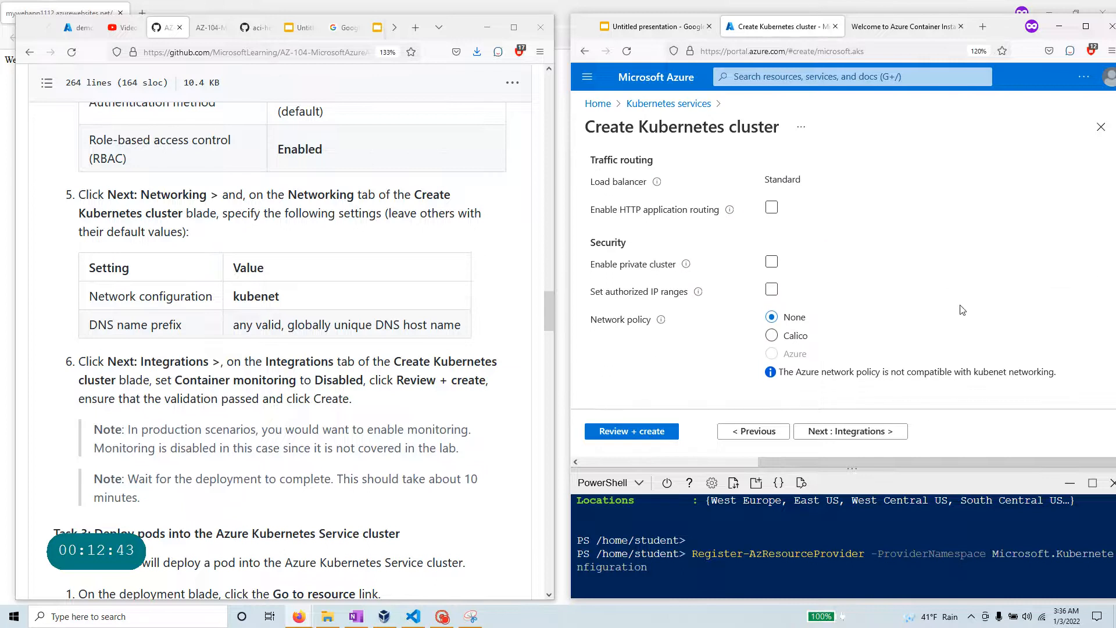
# Step: Proceed to the integrations settings, leave the container registry as None and set container monitoring to Disabled
pyautogui.click(853, 432)
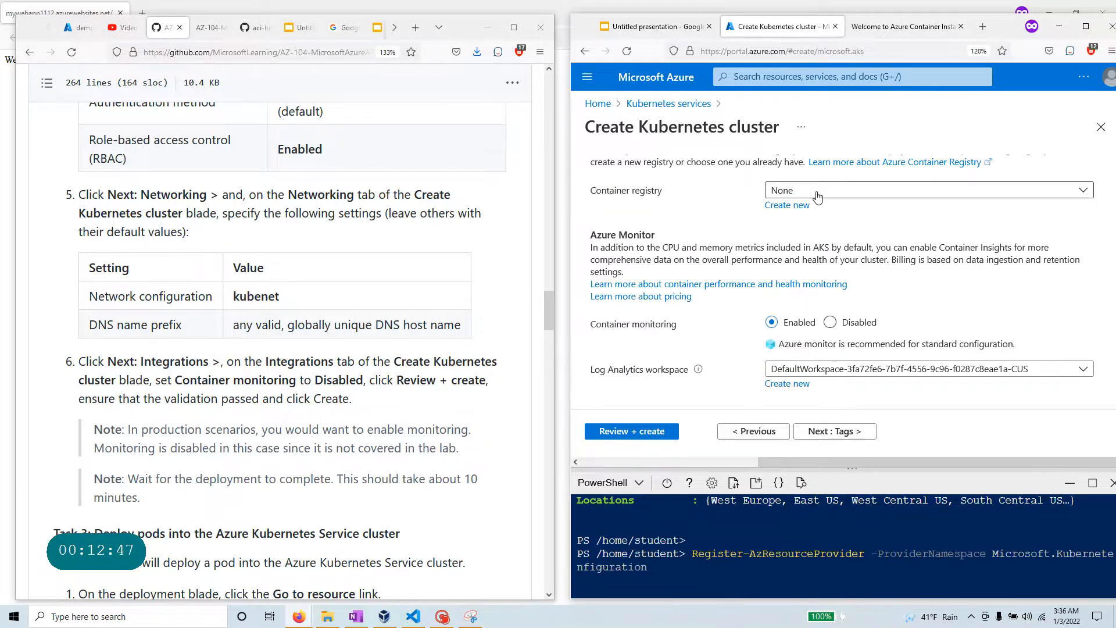
pyautogui.scroll(-2, 279, 349)
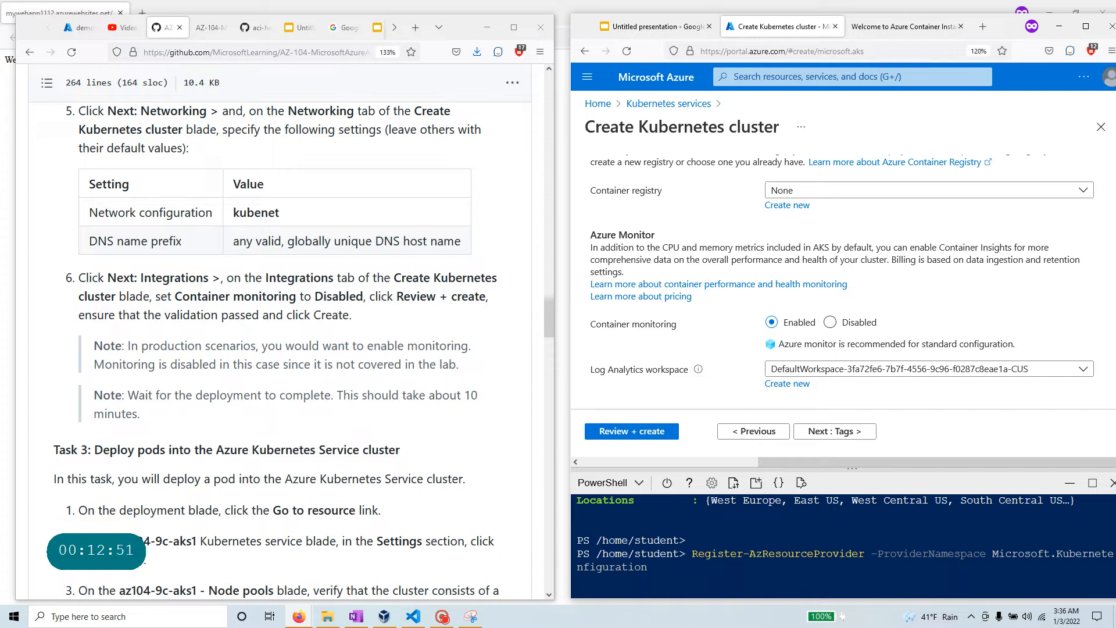
pyautogui.click(841, 192)
pyautogui.click(842, 192)
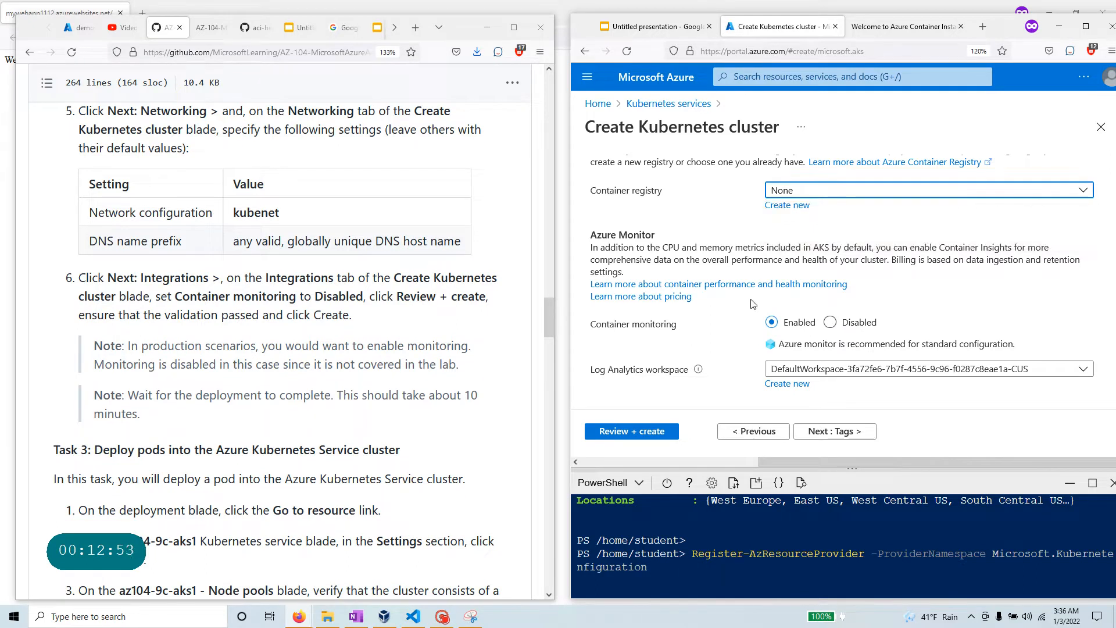
pyautogui.click(830, 323)
pyautogui.scroll(-1, 965, 297)
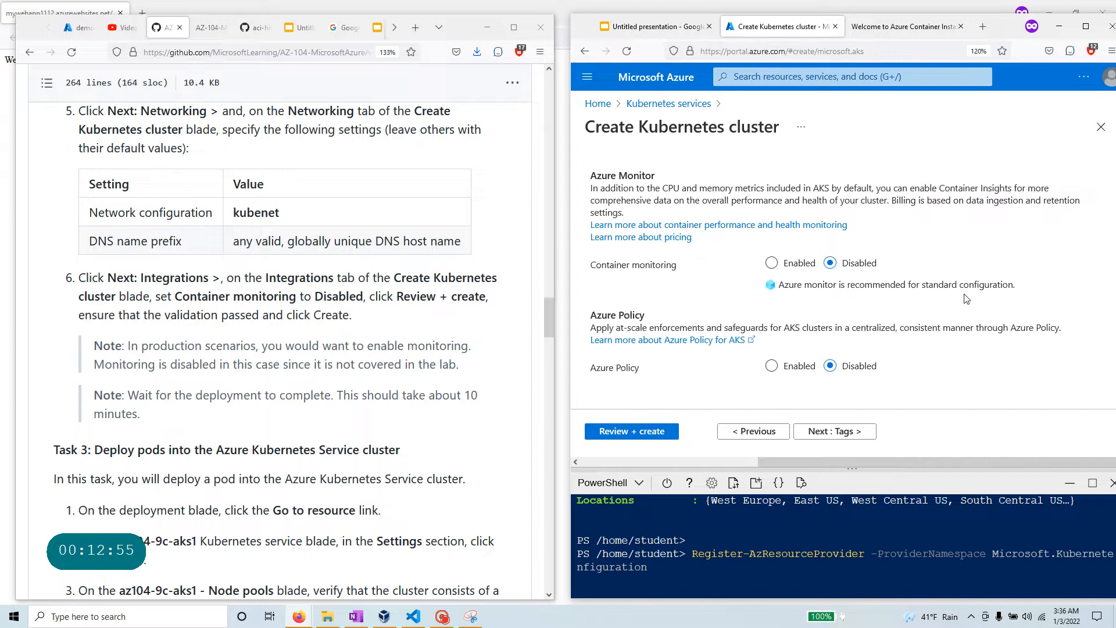
# Step: Proceed past the tags to the final review, check the validation result and create the Kubernetes cluster
pyautogui.click(848, 437)
pyautogui.click(849, 433)
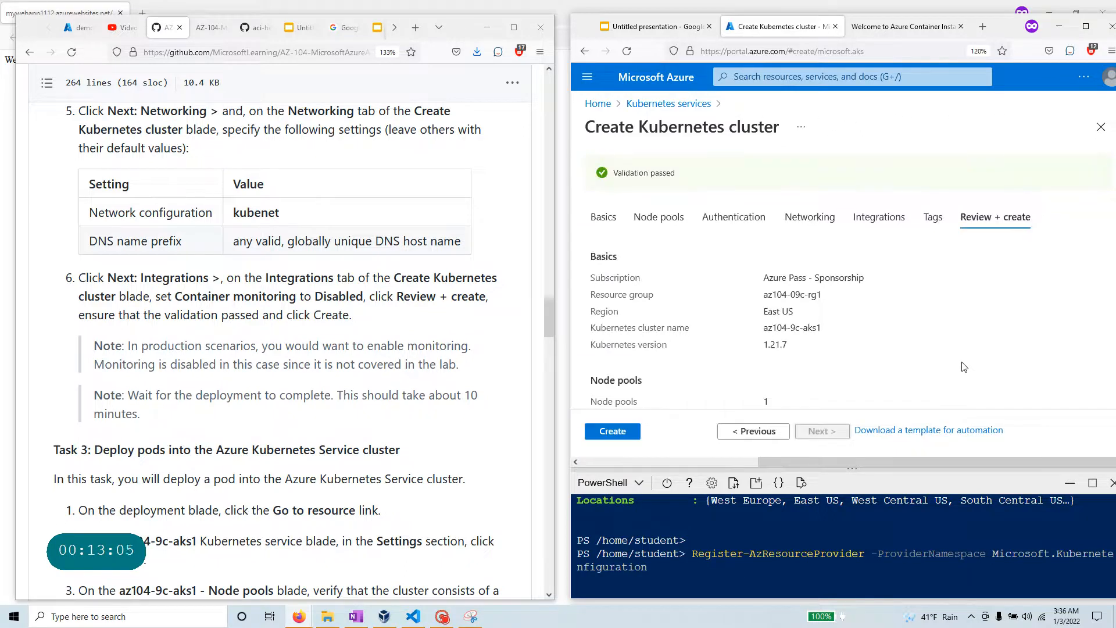
pyautogui.moveTo(675, 186); pyautogui.dragTo(577, 181)
pyautogui.click(623, 432)
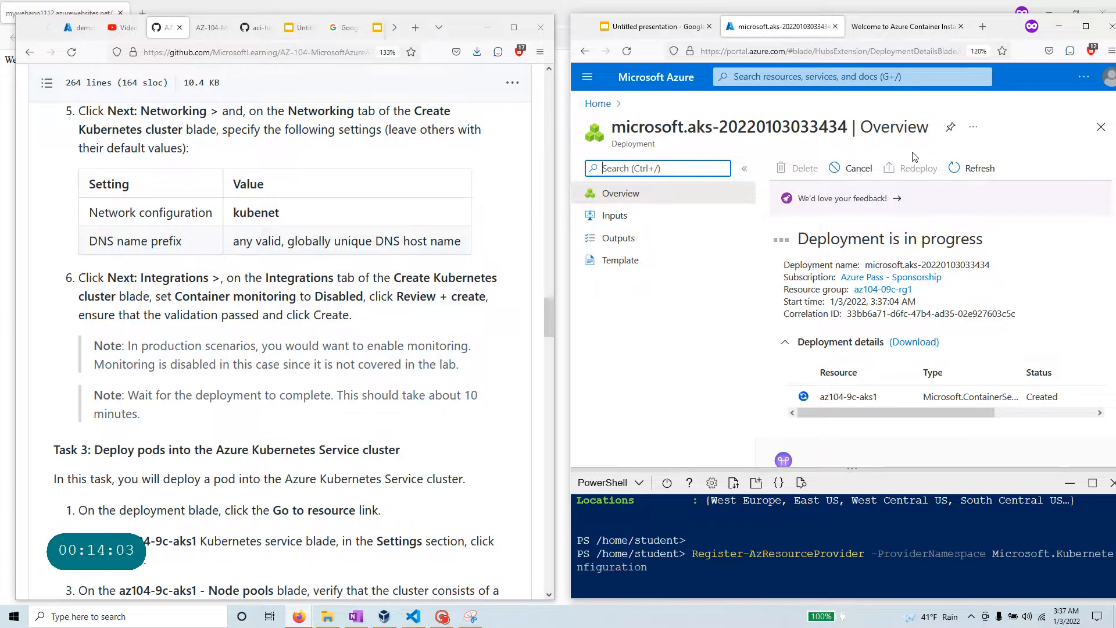
pyautogui.moveTo(336, 395); pyautogui.dragTo(490, 410)
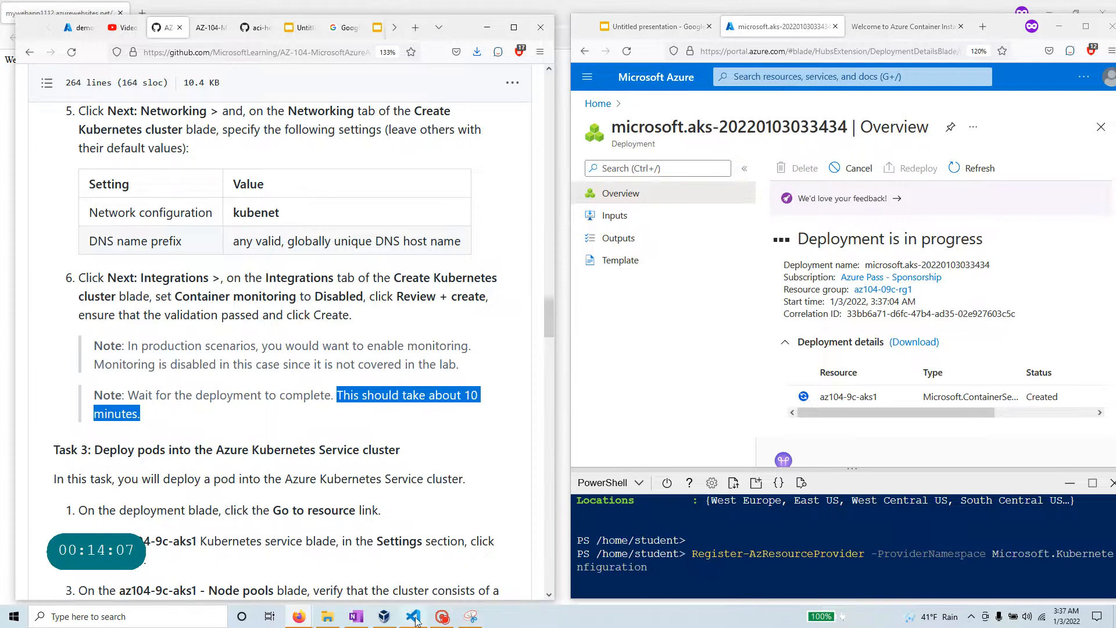
pyautogui.click(442, 616)
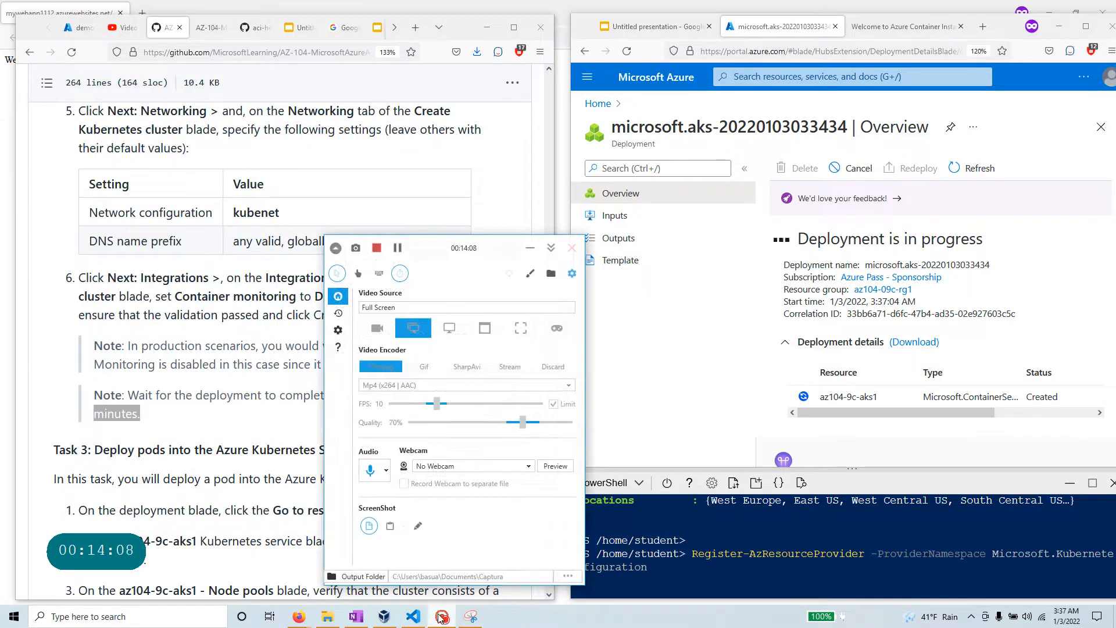
pyautogui.click(398, 248)
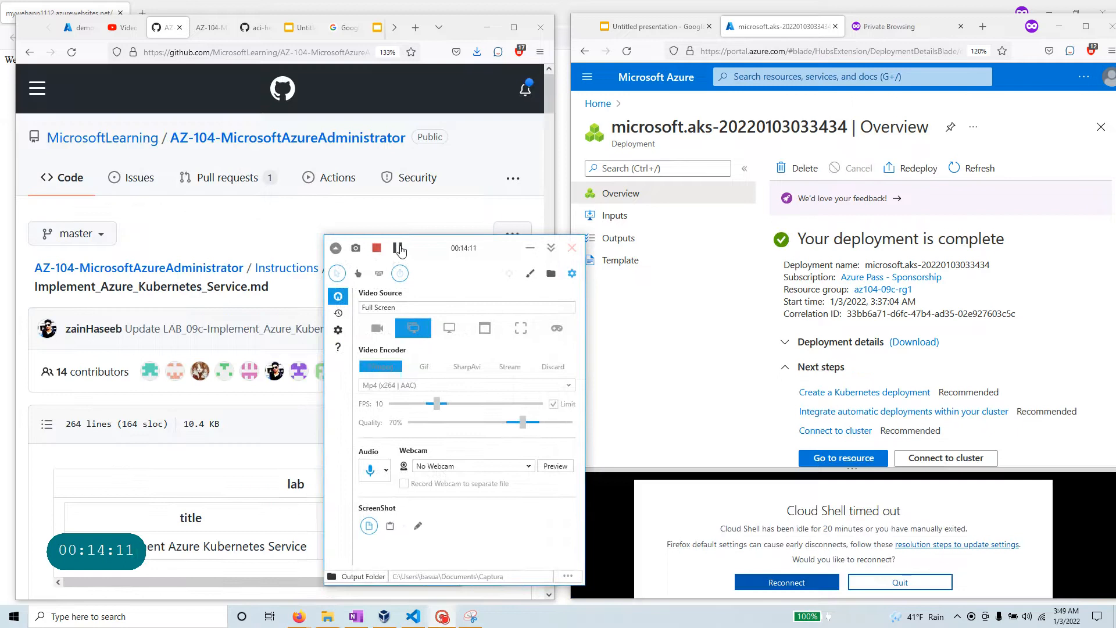
pyautogui.click(530, 248)
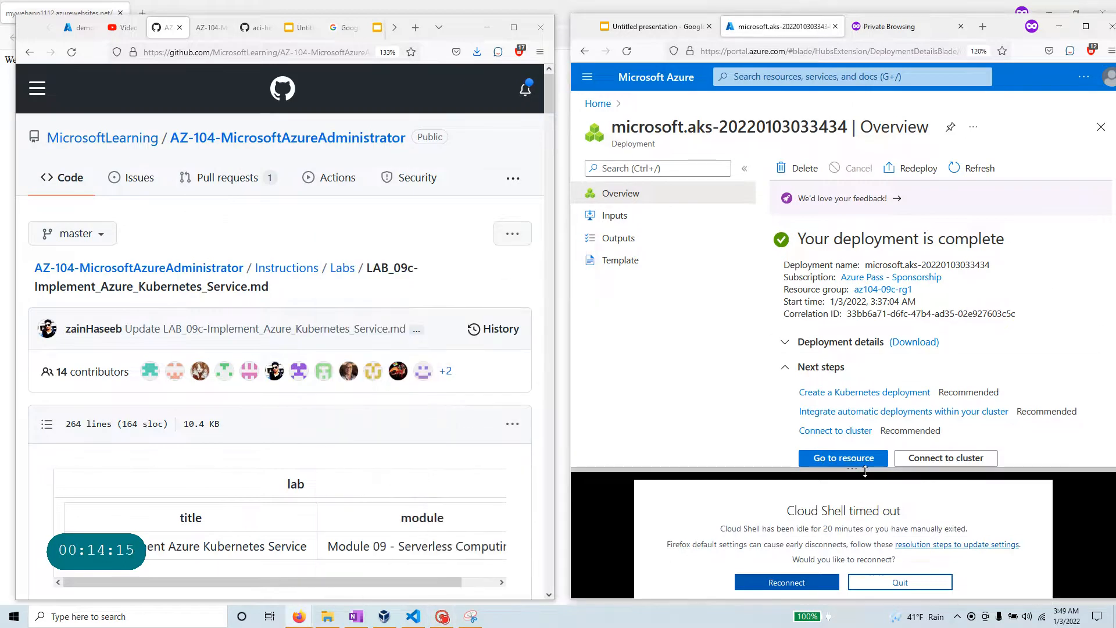
# Step: Shrink the Cloud Shell pane, find Task 3 in the lab instructions and open the deployed cluster resource
pyautogui.moveTo(863, 470); pyautogui.dragTo(863, 504)
pyautogui.scroll(-20, 237, 401)
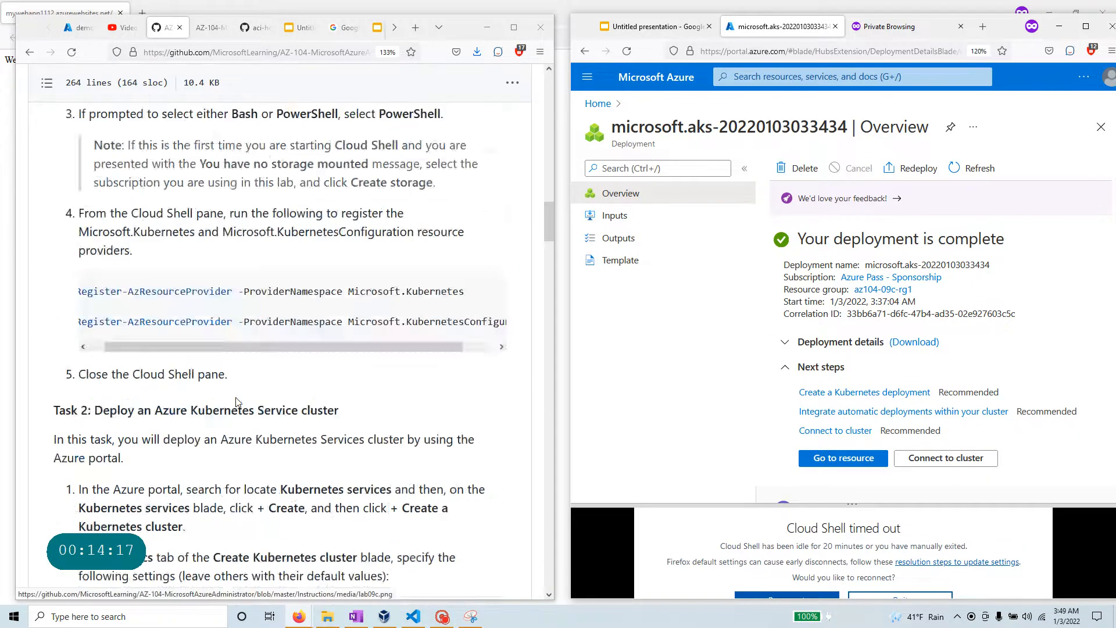
pyautogui.scroll(-10, 235, 402)
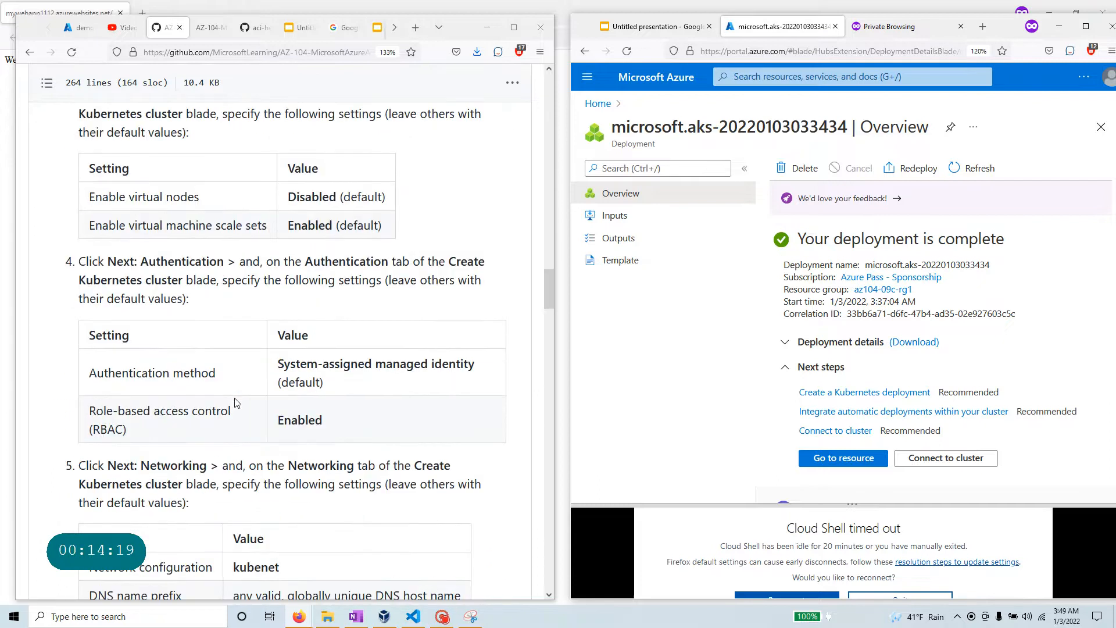
pyautogui.scroll(-6, 236, 403)
pyautogui.scroll(-2, 235, 395)
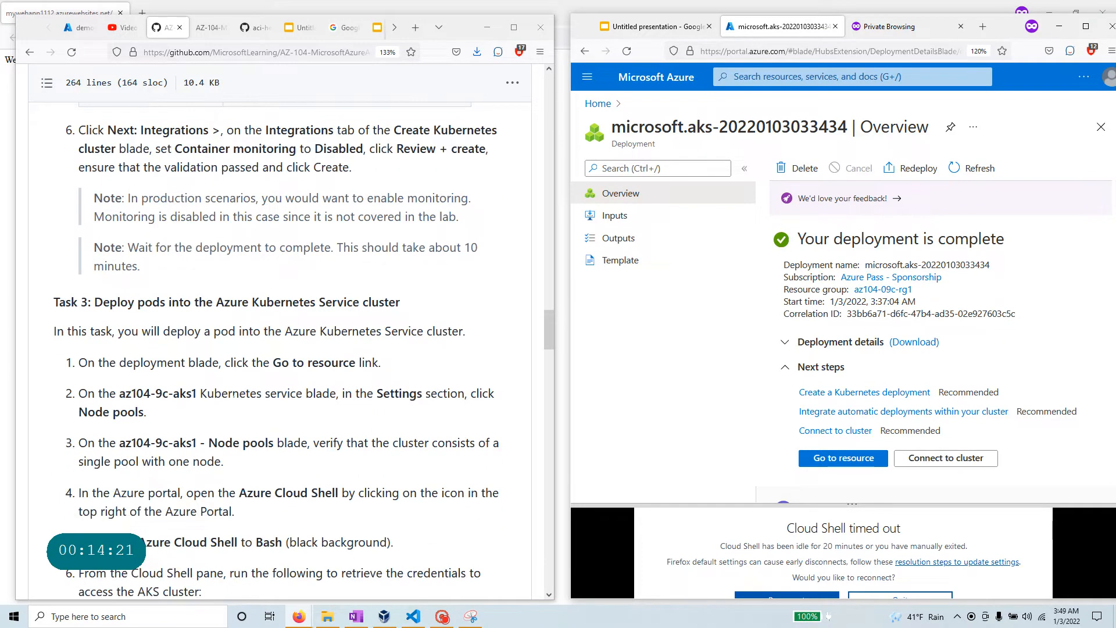
pyautogui.scroll(3, 235, 395)
pyautogui.moveTo(402, 388); pyautogui.dragTo(51, 394)
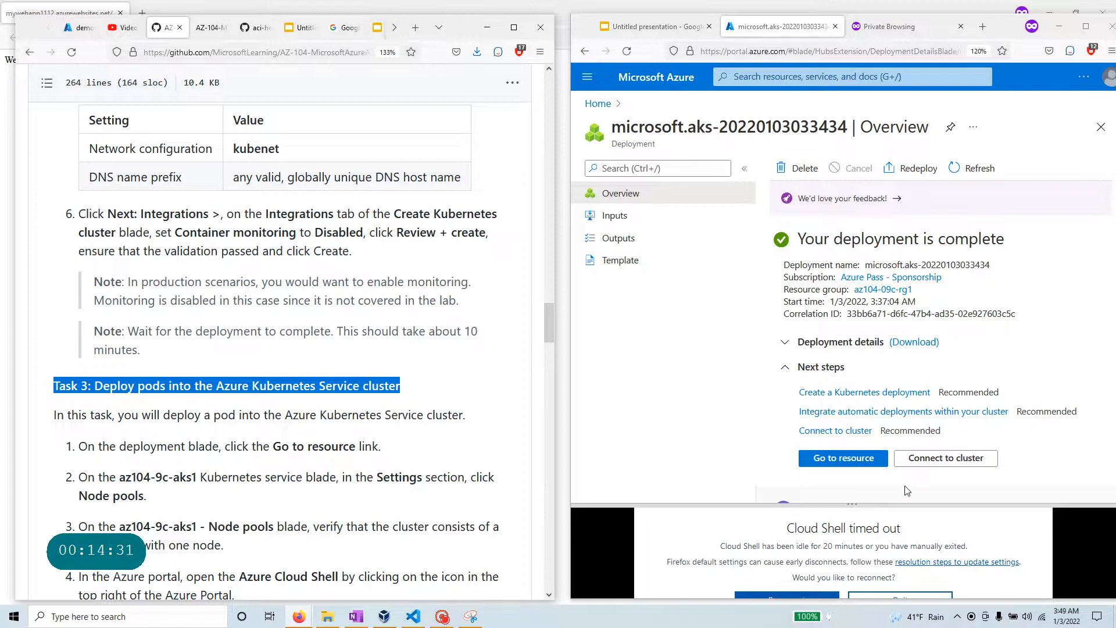
pyautogui.click(862, 459)
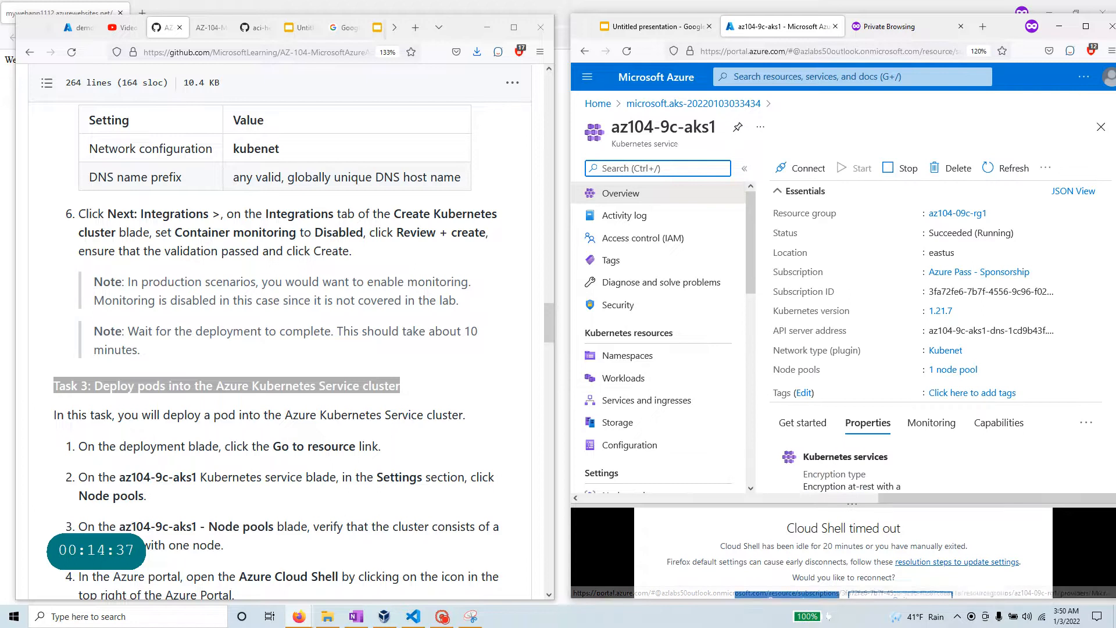
# Step: Examine the cluster's overview, including its status and network type, and look through its available settings and monitoring sections
pyautogui.moveTo(662, 144); pyautogui.dragTo(613, 152)
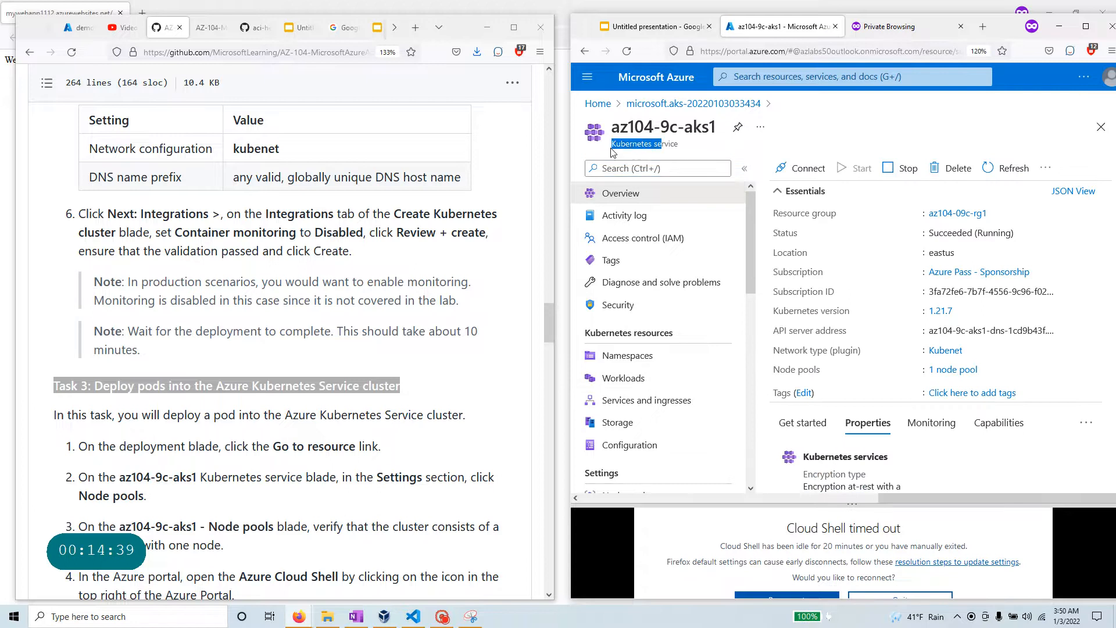
pyautogui.tripleClick(774, 357)
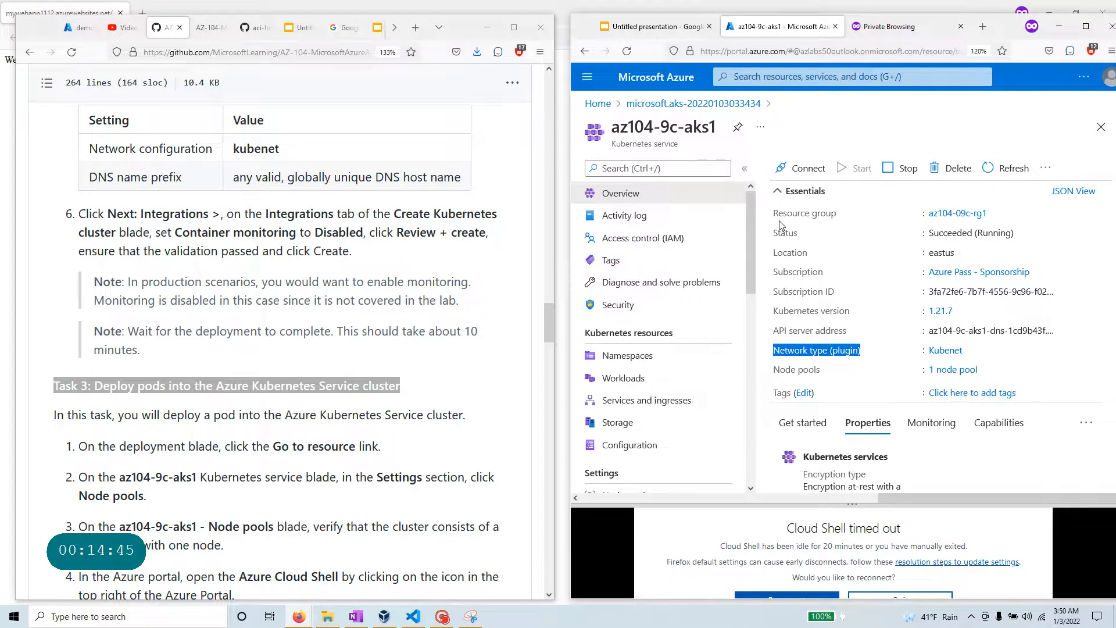
pyautogui.tripleClick(930, 234)
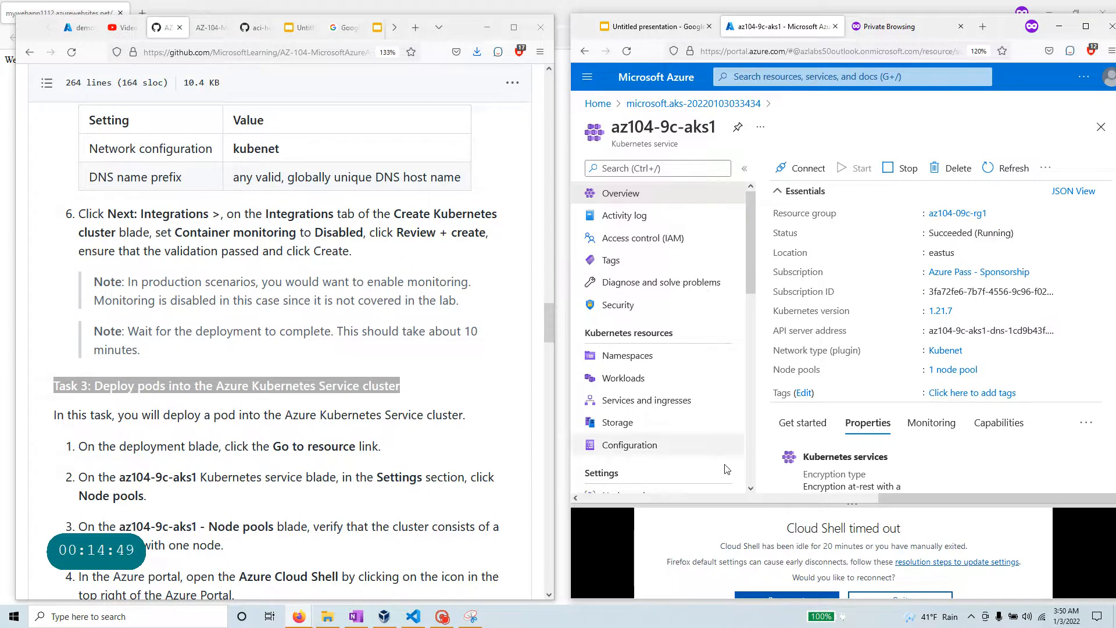
pyautogui.scroll(-3, 632, 250)
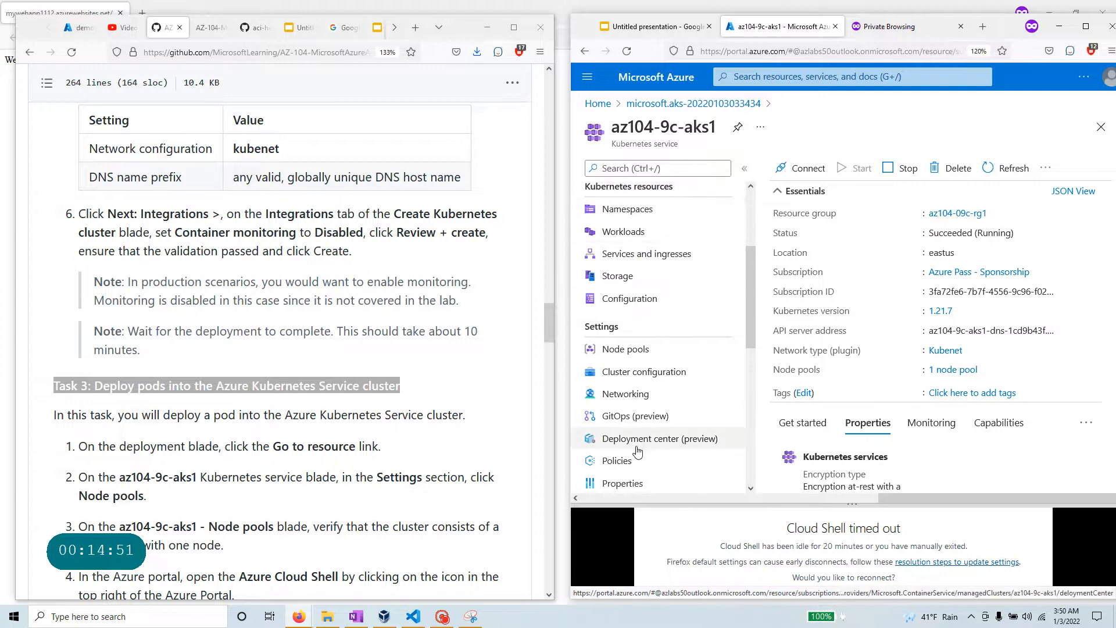
pyautogui.scroll(-3, 638, 454)
pyautogui.scroll(-3, 638, 454)
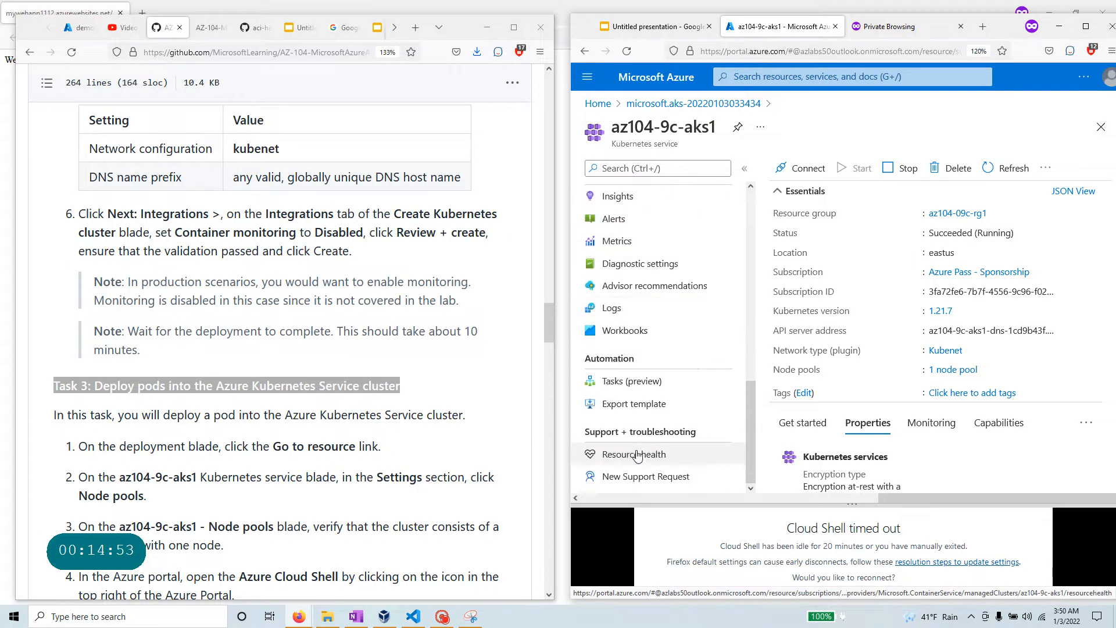
pyautogui.scroll(2, 638, 454)
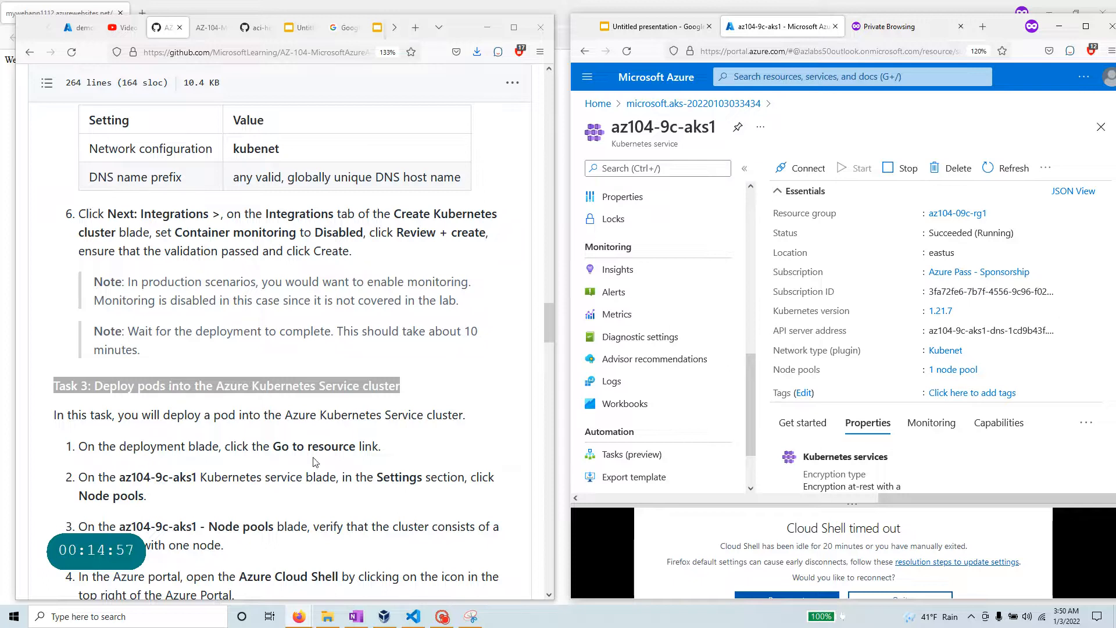
# Step: Open the node pools settings of the az104-9c-aks1 cluster, as the lab instructs
pyautogui.doubleClick(379, 477)
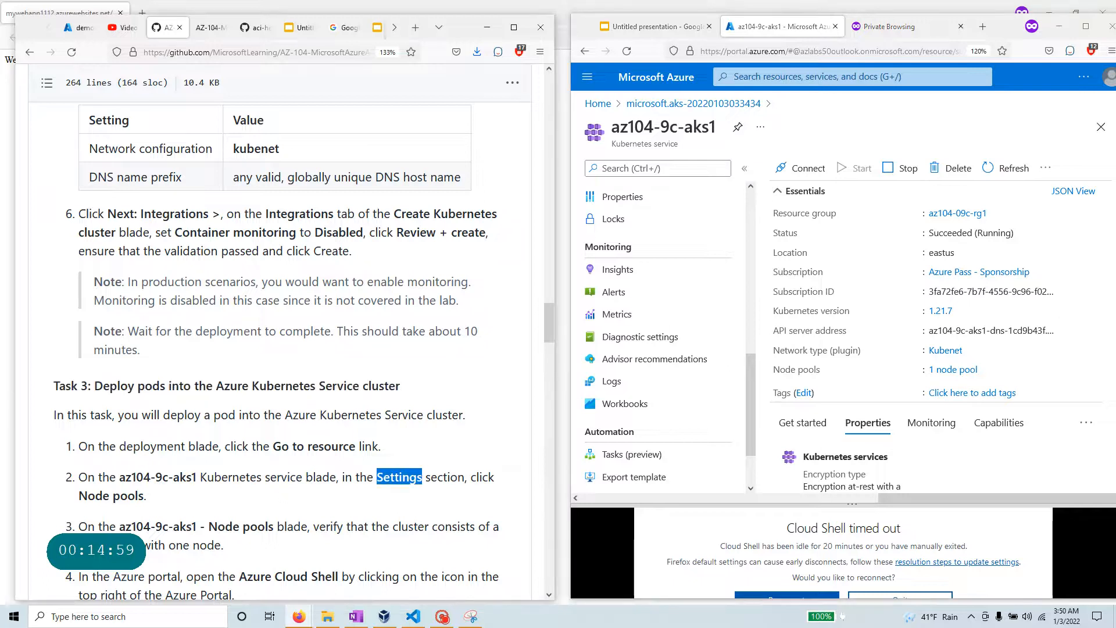
pyautogui.scroll(6, 686, 387)
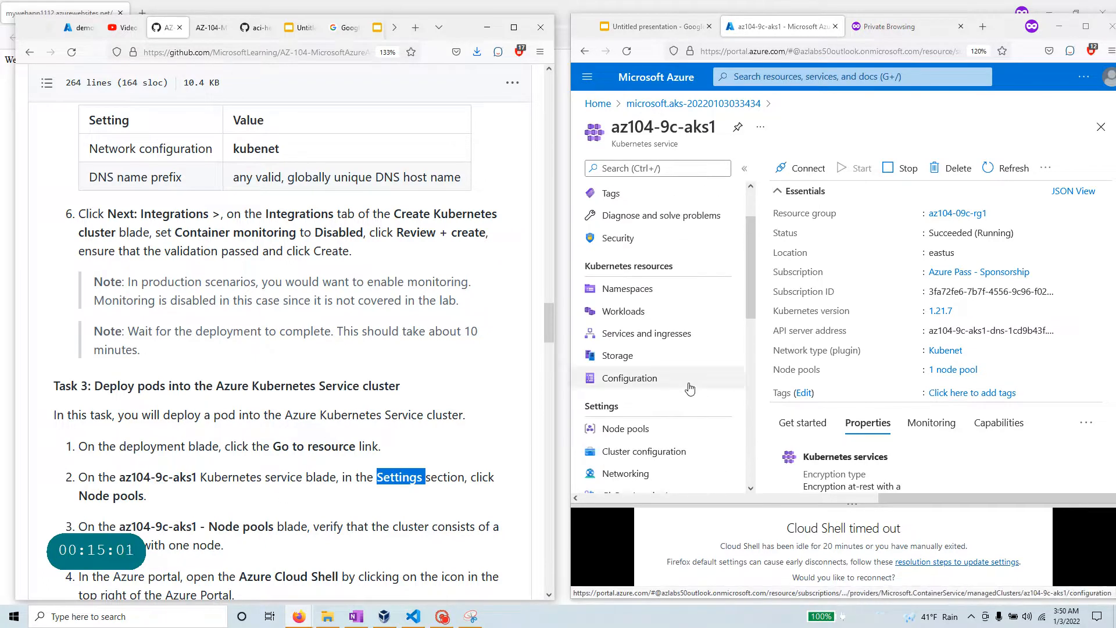
pyautogui.doubleClick(607, 418)
pyautogui.click(631, 430)
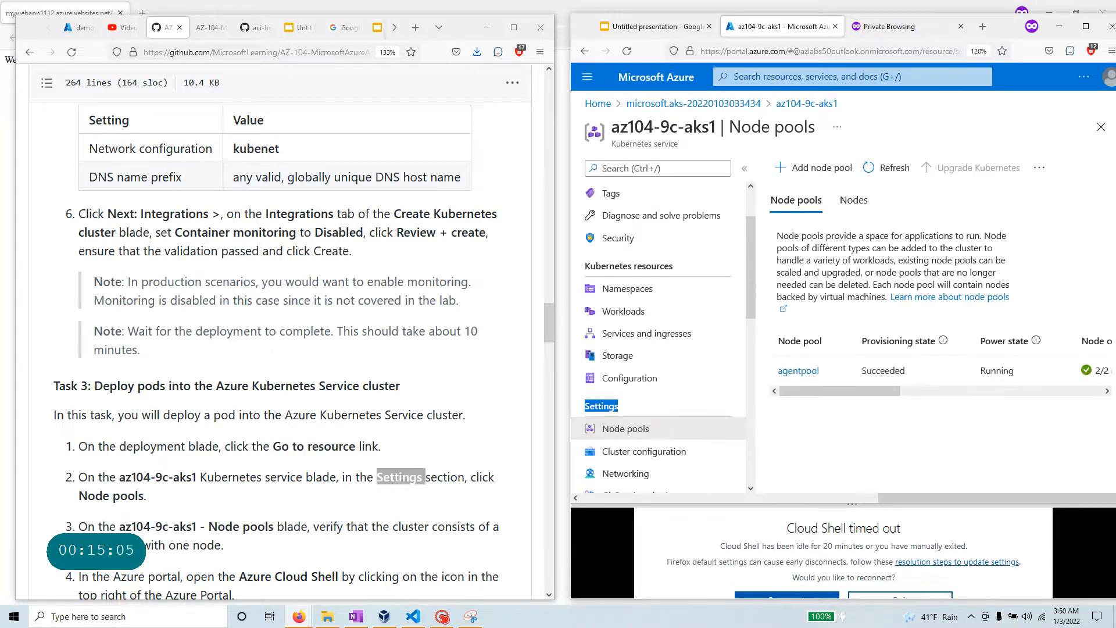
# Step: Check the agentpool node pool's provisioning state, power state and node count against step 3 of the lab task
pyautogui.scroll(-3, 521, 450)
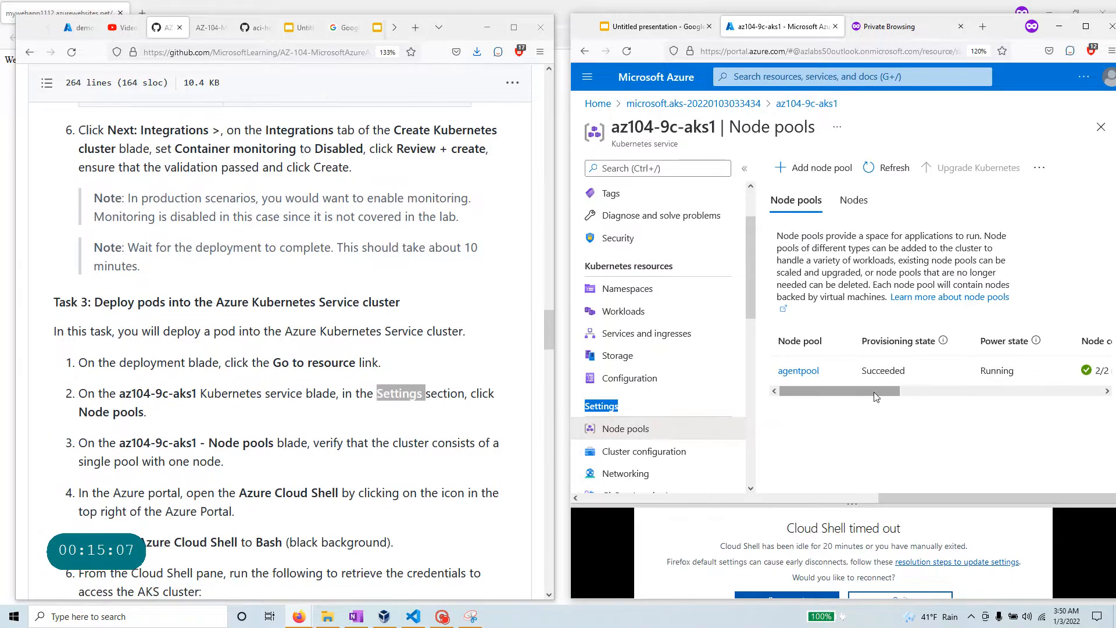
pyautogui.click(955, 391)
pyautogui.moveTo(994, 398); pyautogui.dragTo(916, 394)
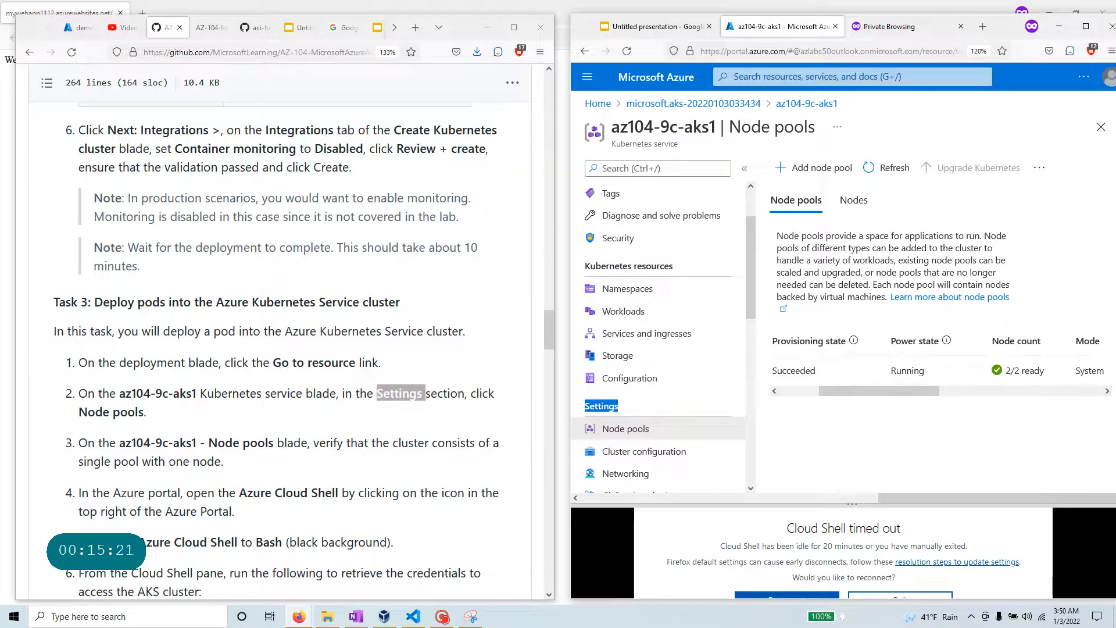
pyautogui.moveTo(883, 391); pyautogui.dragTo(842, 400)
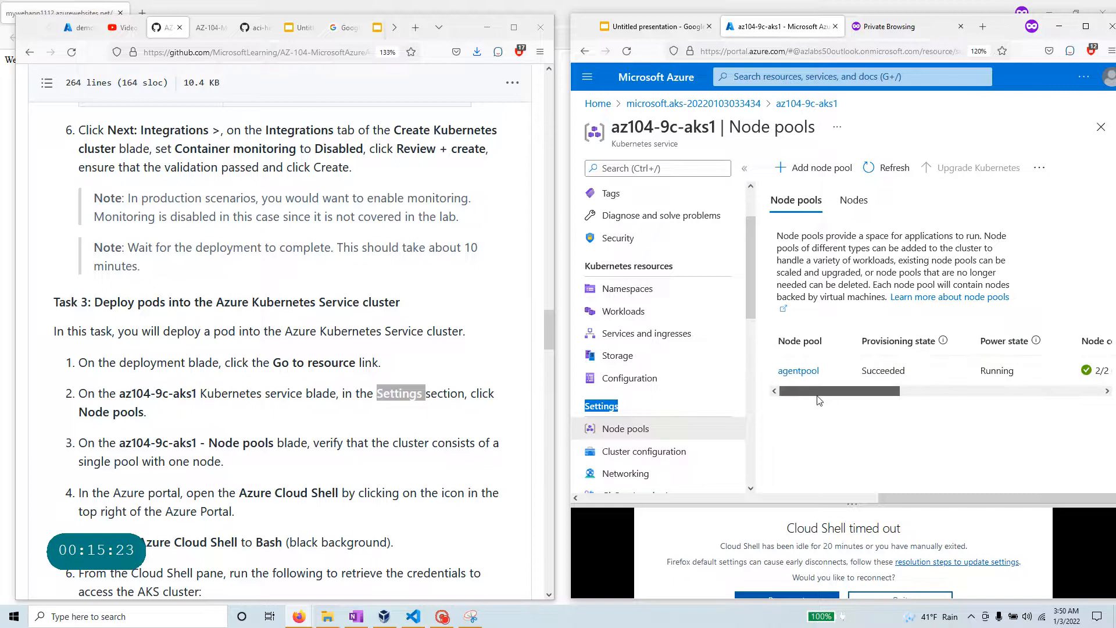
pyautogui.moveTo(243, 465); pyautogui.dragTo(61, 449)
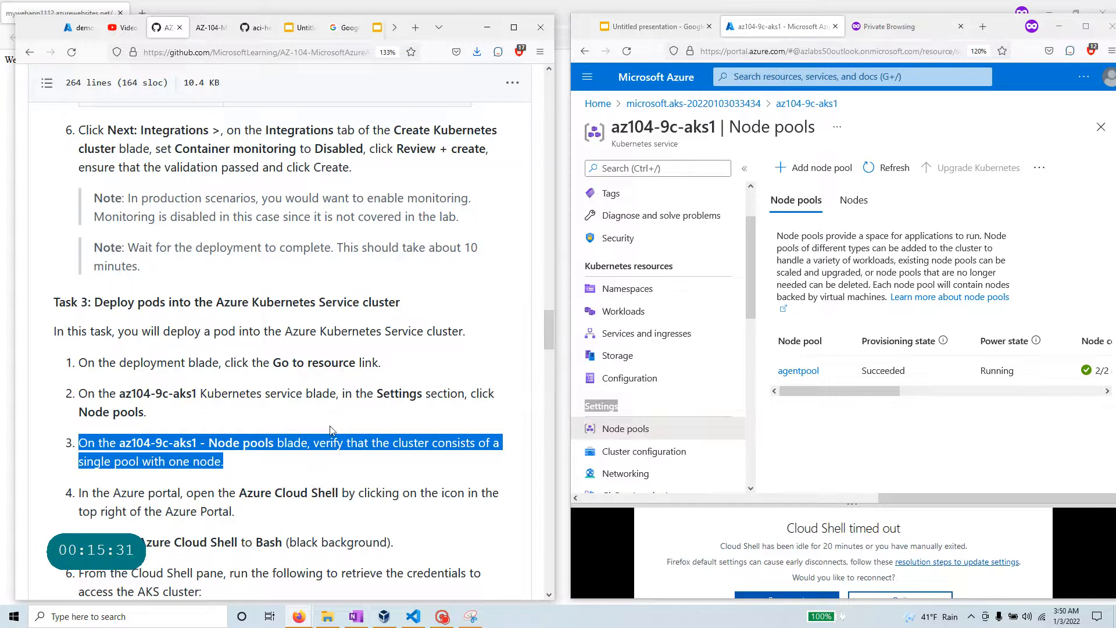
# Step: Following the lab's Cloud Shell step, reopen Cloud Shell, reconnect the timed-out session and enlarge its pane
pyautogui.scroll(-3, 314, 430)
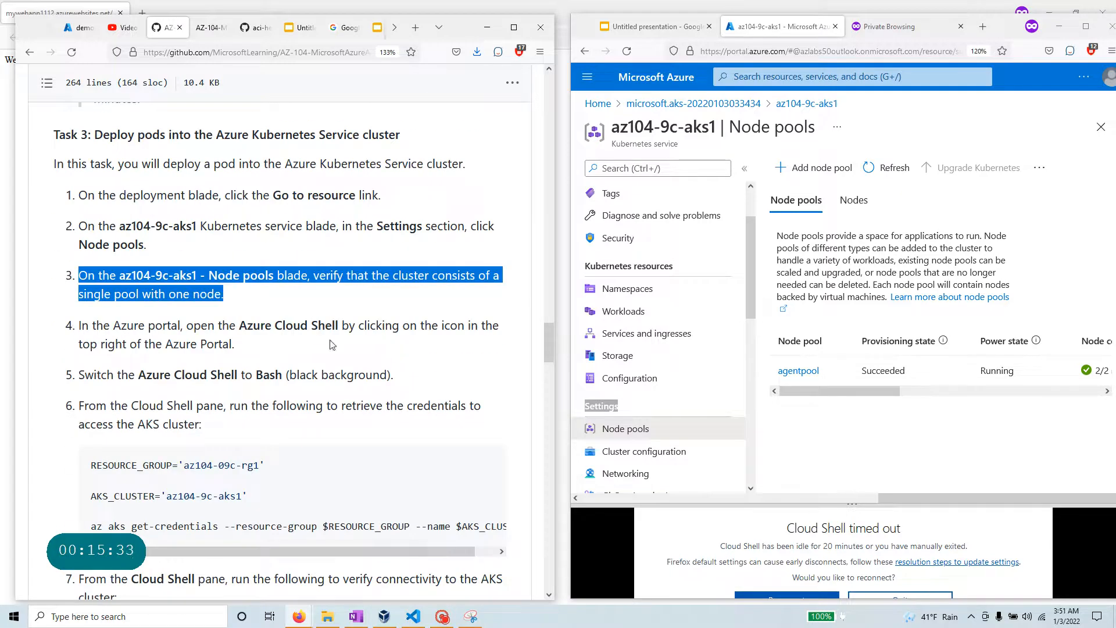
pyautogui.moveTo(237, 326); pyautogui.dragTo(342, 340)
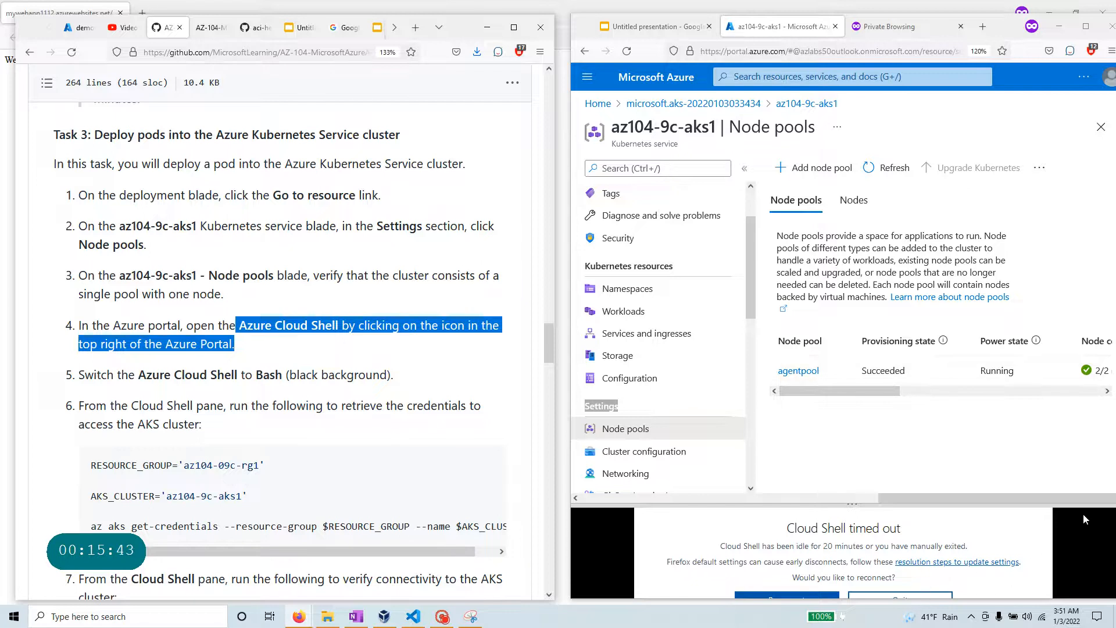
pyautogui.click(1080, 81)
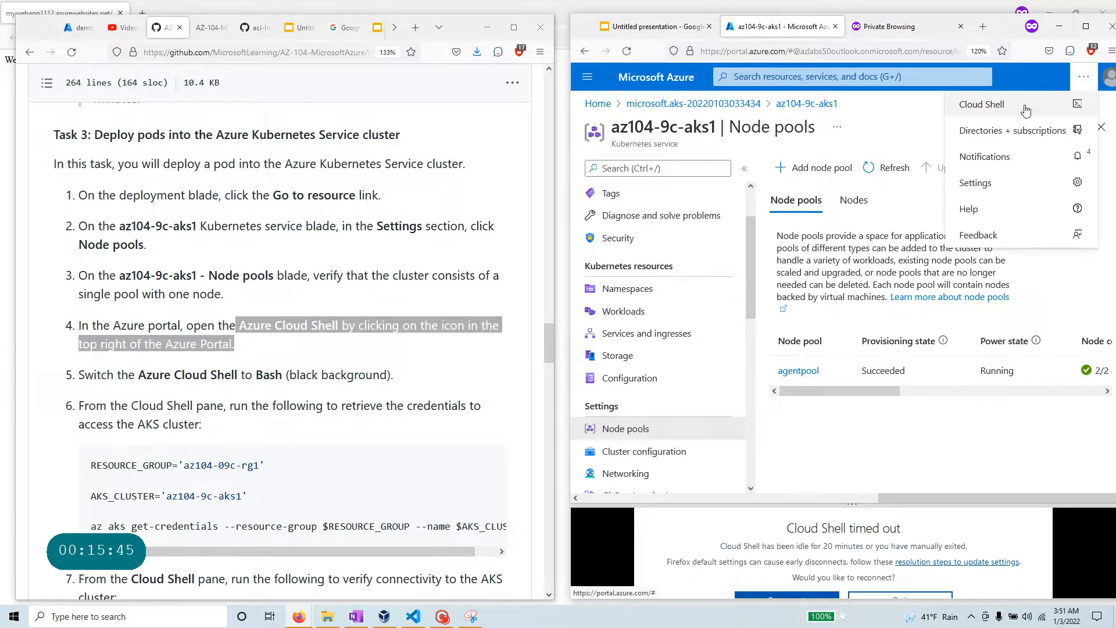
pyautogui.click(1026, 110)
pyautogui.click(1083, 77)
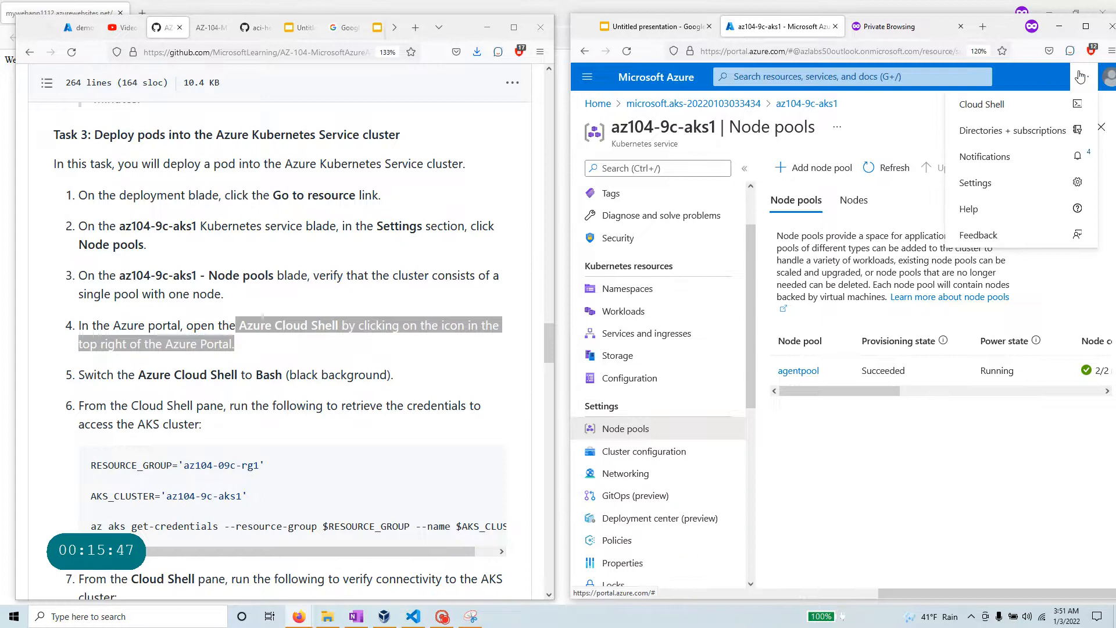
pyautogui.click(982, 103)
pyautogui.scroll(-1, 796, 581)
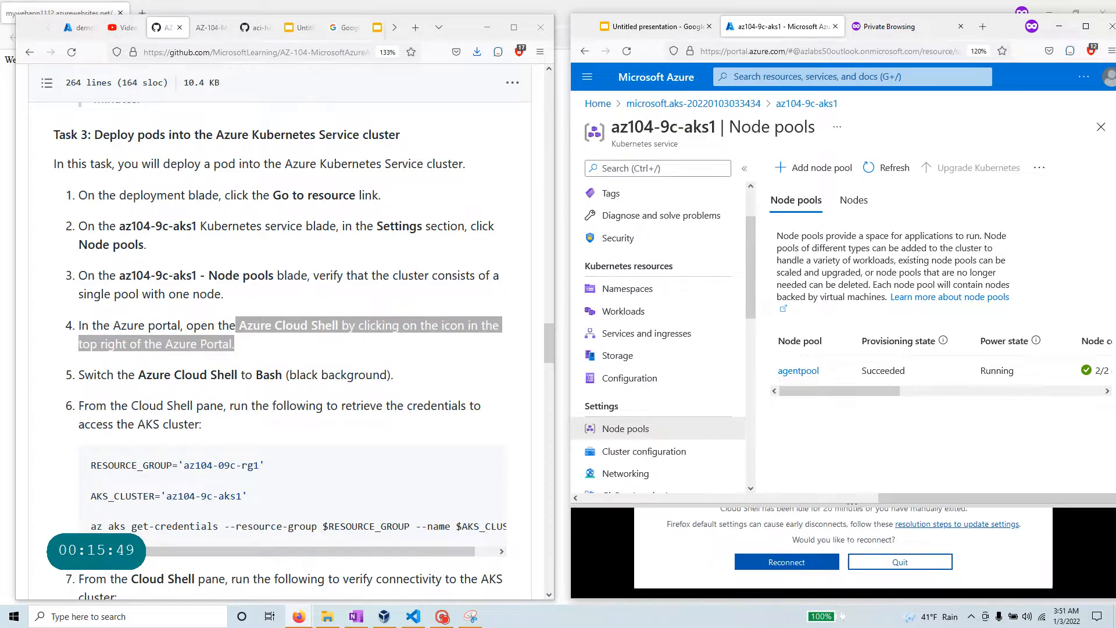
pyautogui.click(795, 564)
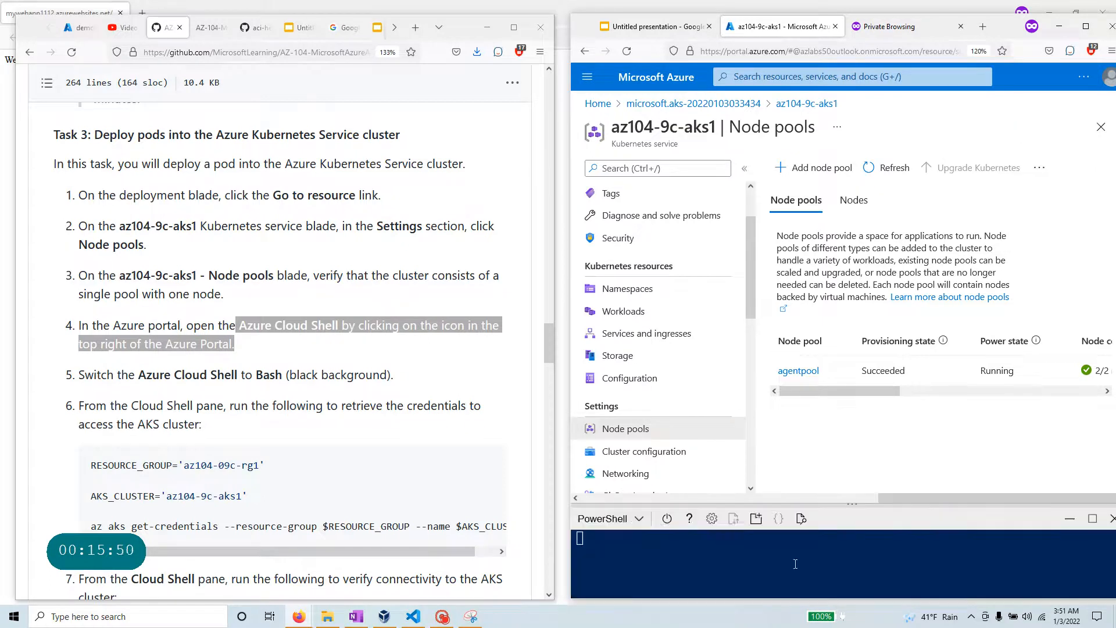
pyautogui.click(755, 501)
pyautogui.moveTo(759, 504); pyautogui.dragTo(809, 440)
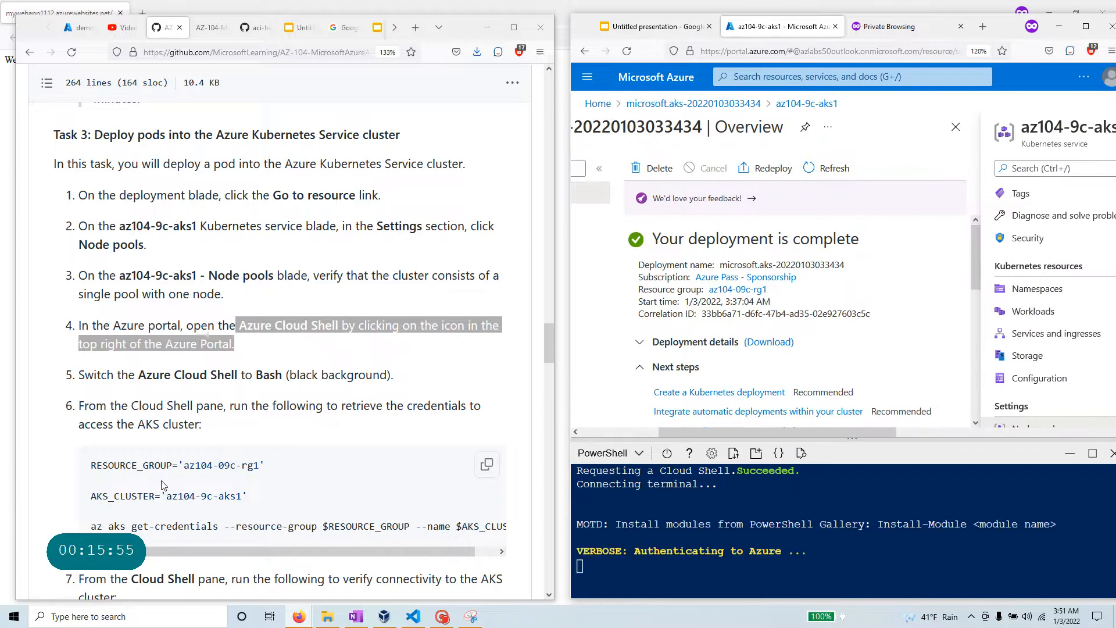
# Step: Switch the Cloud Shell session from PowerShell to Bash, as the lab instructs, and accept the reconnection
pyautogui.moveTo(257, 375); pyautogui.dragTo(289, 375)
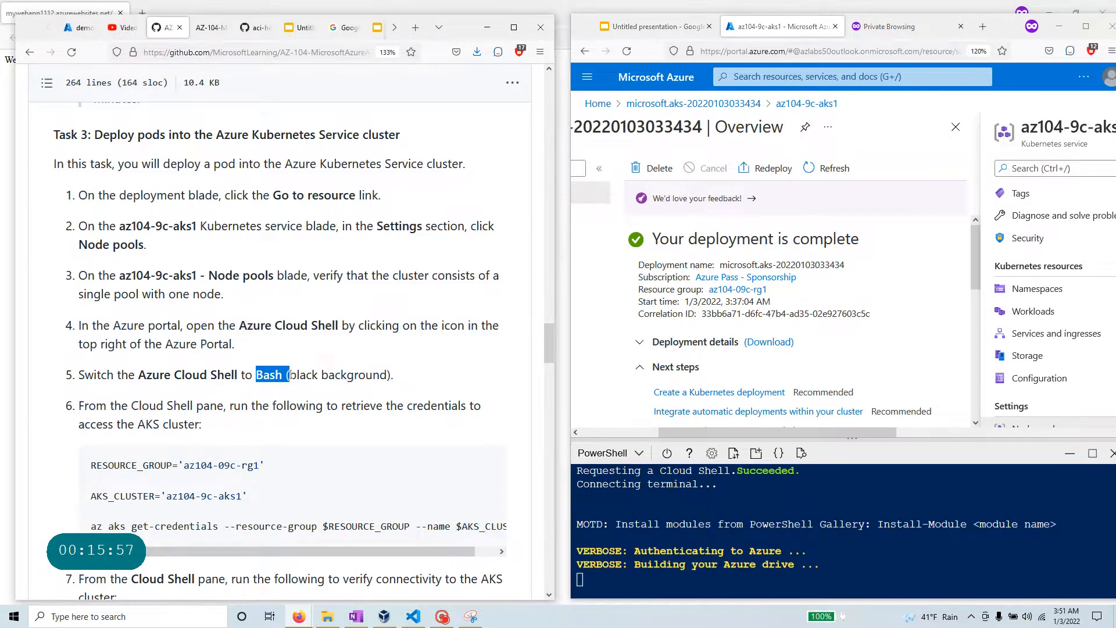
pyautogui.click(604, 455)
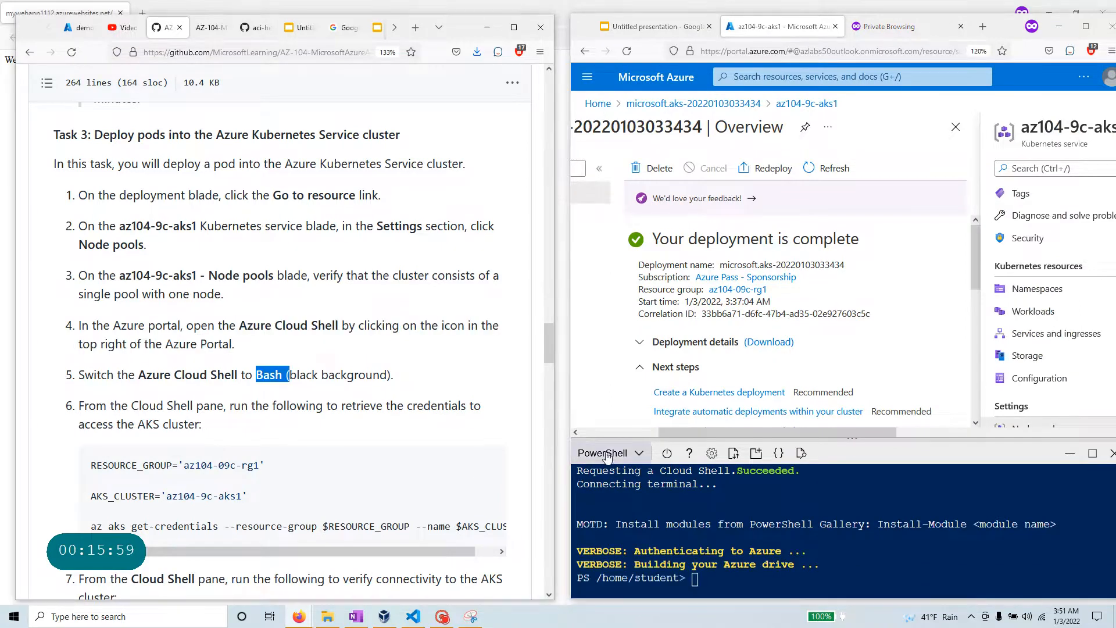
pyautogui.click(593, 477)
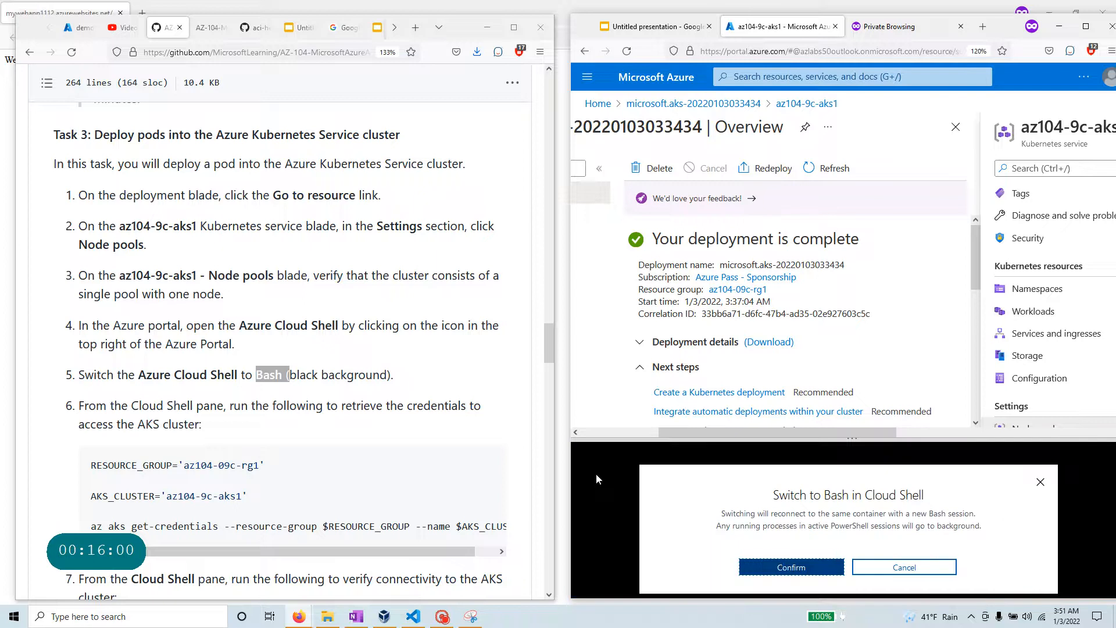
pyautogui.click(784, 565)
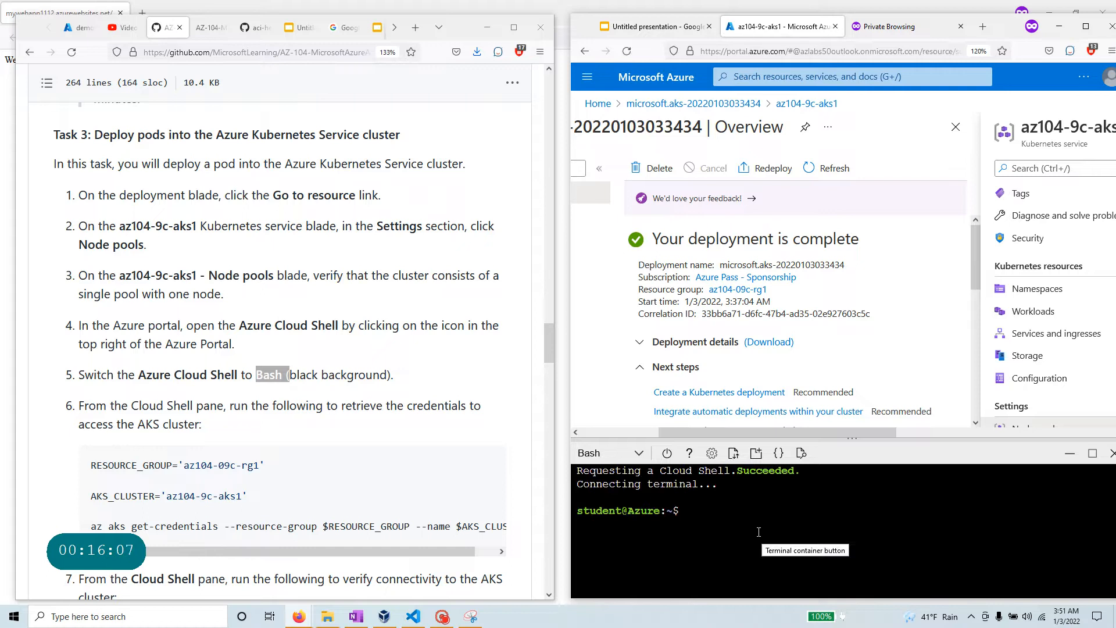
# Step: Retrieve the AKS cluster credentials with the lab's az aks get-credentials commands, using resource group az104-09c-rg1 and cluster az104-9c-aks1
pyautogui.scroll(-2, 96, 394)
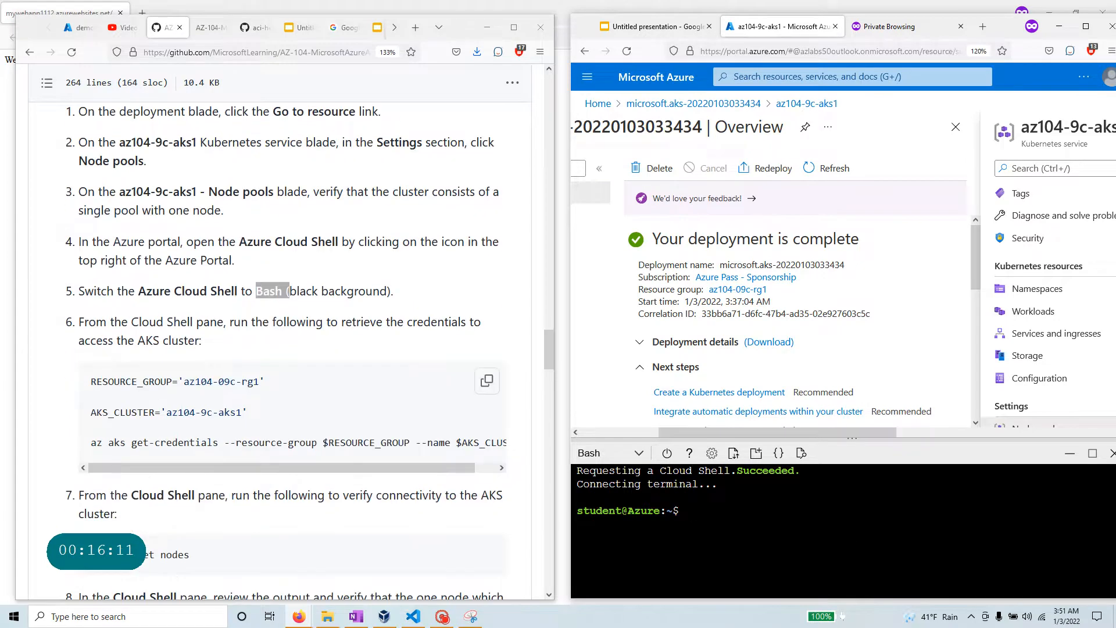
pyautogui.moveTo(266, 381); pyautogui.dragTo(80, 384)
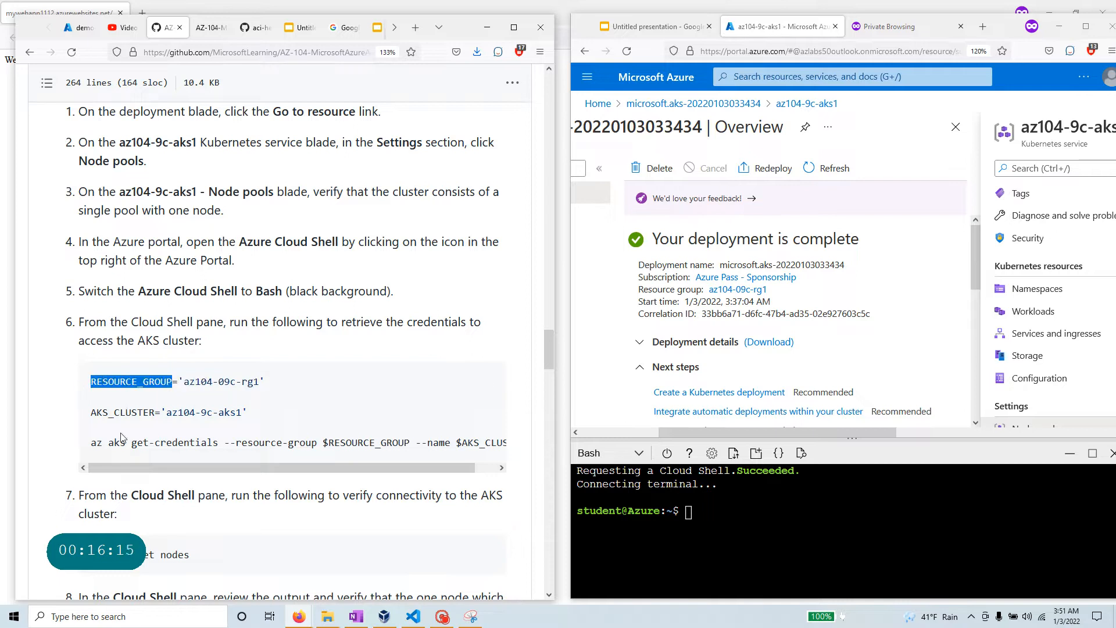
pyautogui.moveTo(249, 415); pyautogui.dragTo(223, 444)
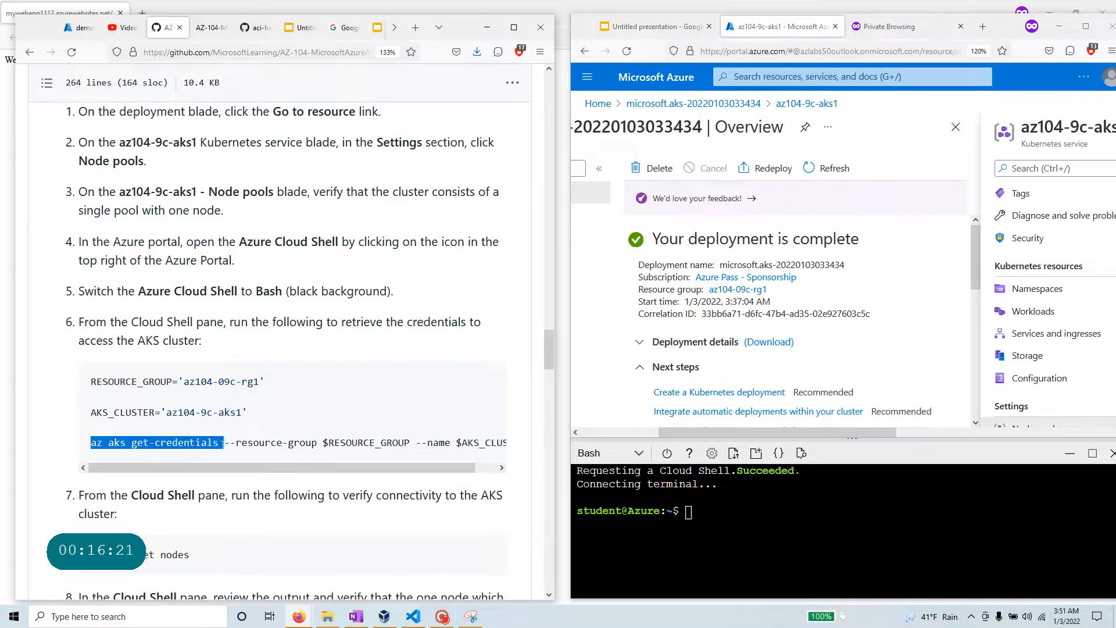
pyautogui.moveTo(413, 468); pyautogui.dragTo(179, 476)
pyautogui.click(189, 444)
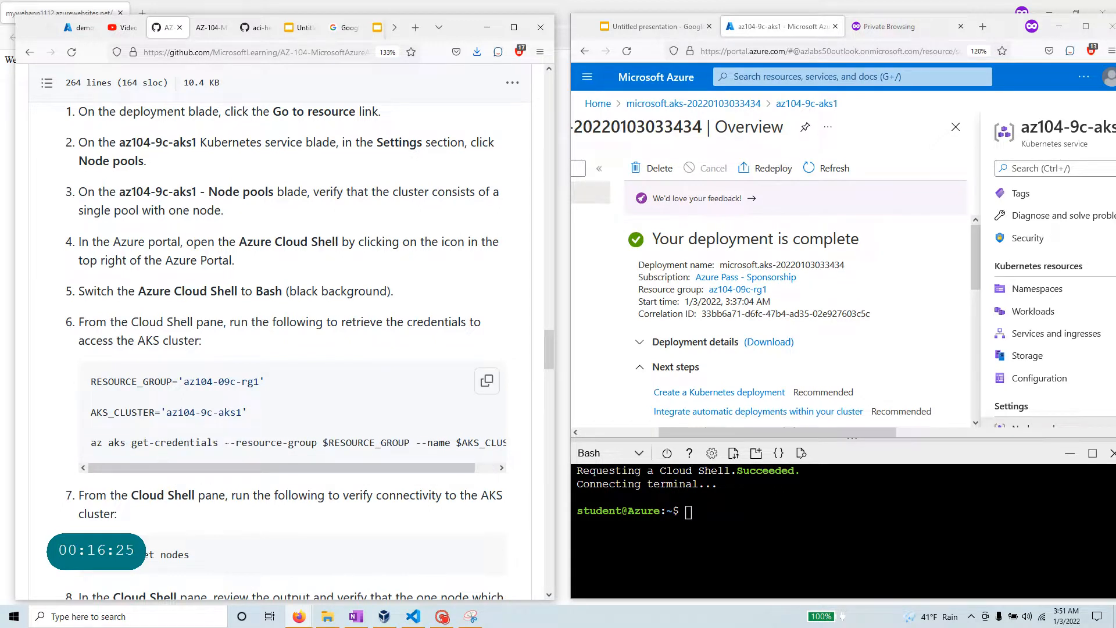
pyautogui.click(487, 380)
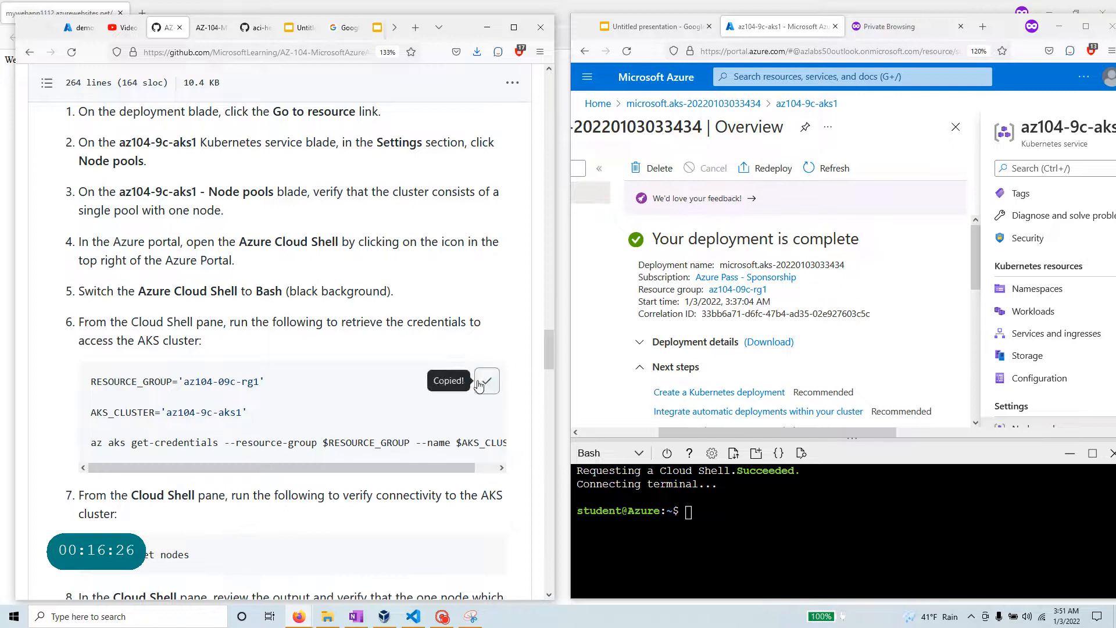
pyautogui.click(763, 519)
pyautogui.rightClick(763, 519)
pyautogui.click(800, 379)
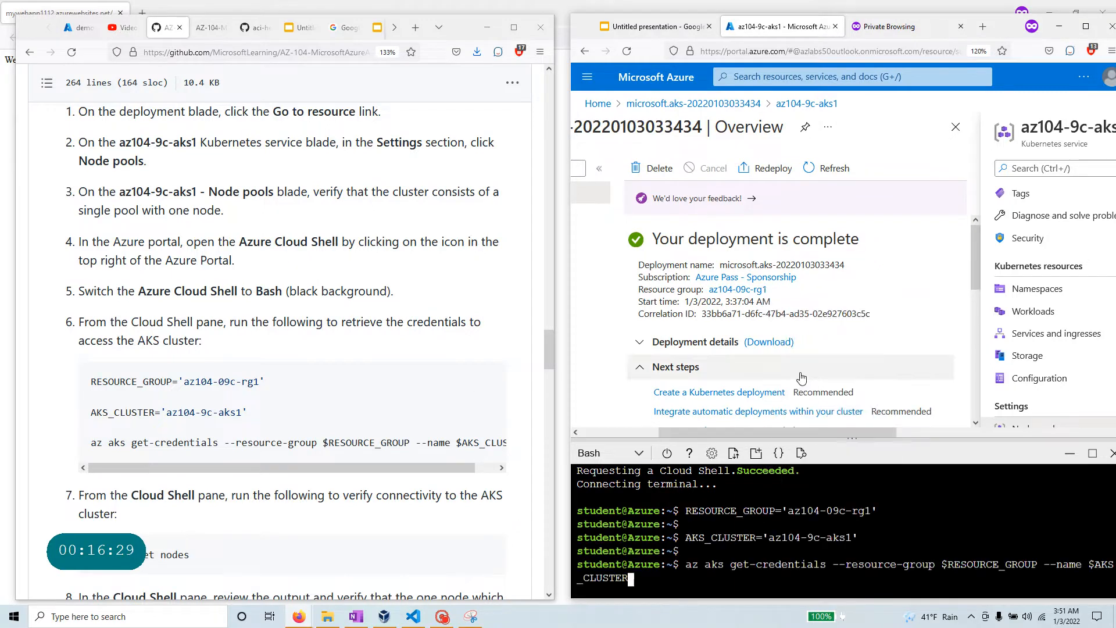
pyautogui.press('Return')
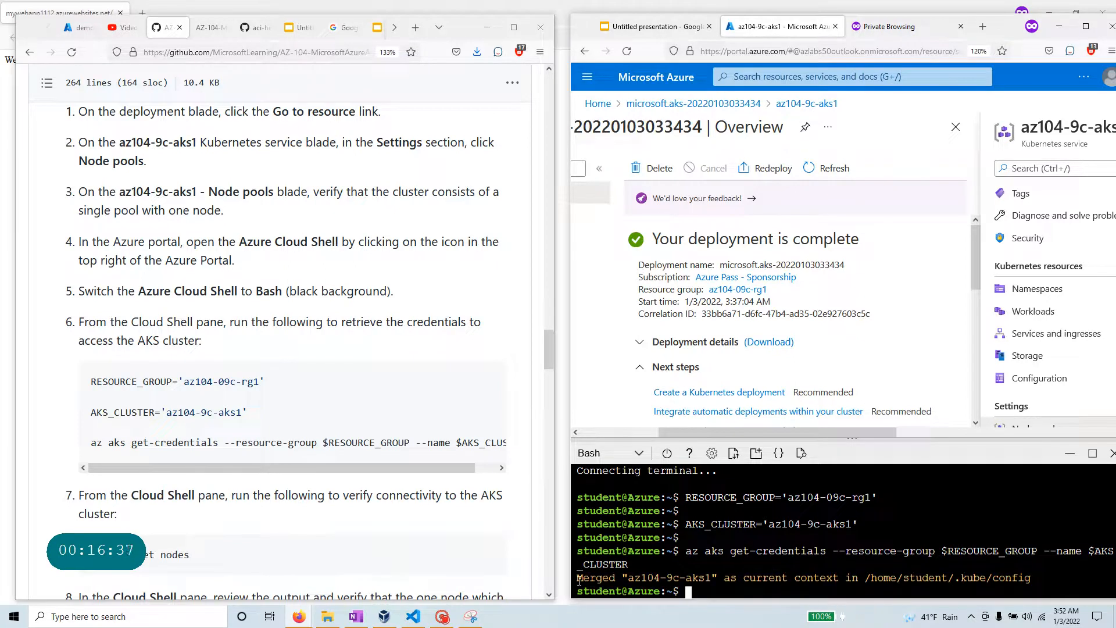
pyautogui.moveTo(627, 579); pyautogui.dragTo(1050, 578)
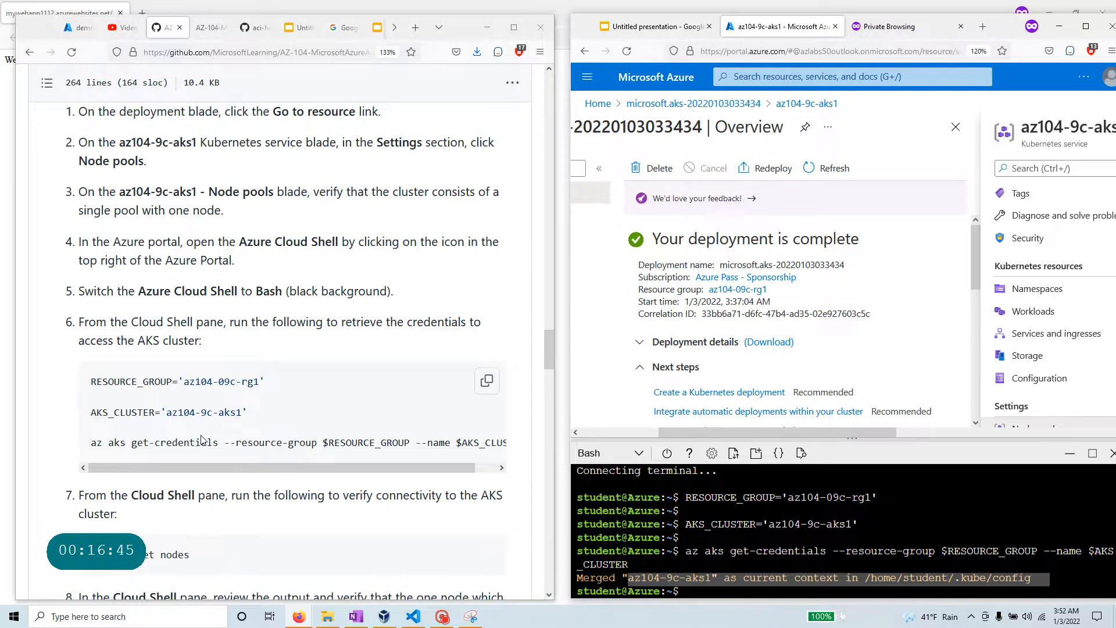
# Step: Verify connectivity to the AKS cluster with kubectl get nodes and check the status of its nodes
pyautogui.scroll(-2, 203, 440)
pyautogui.scroll(-2, 203, 440)
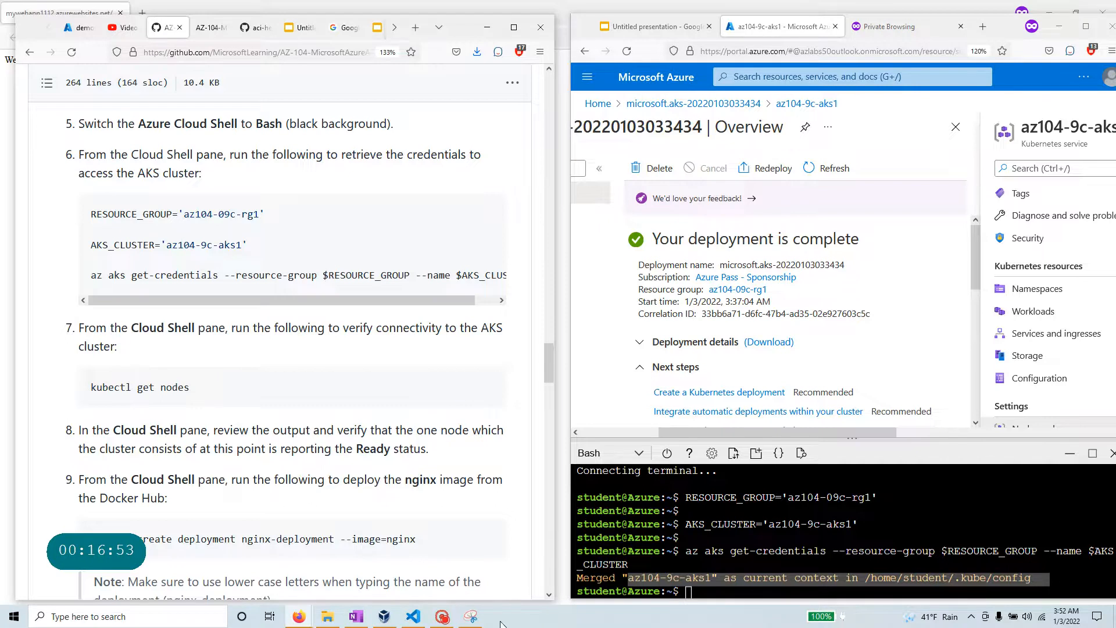
pyautogui.rightClick(705, 592)
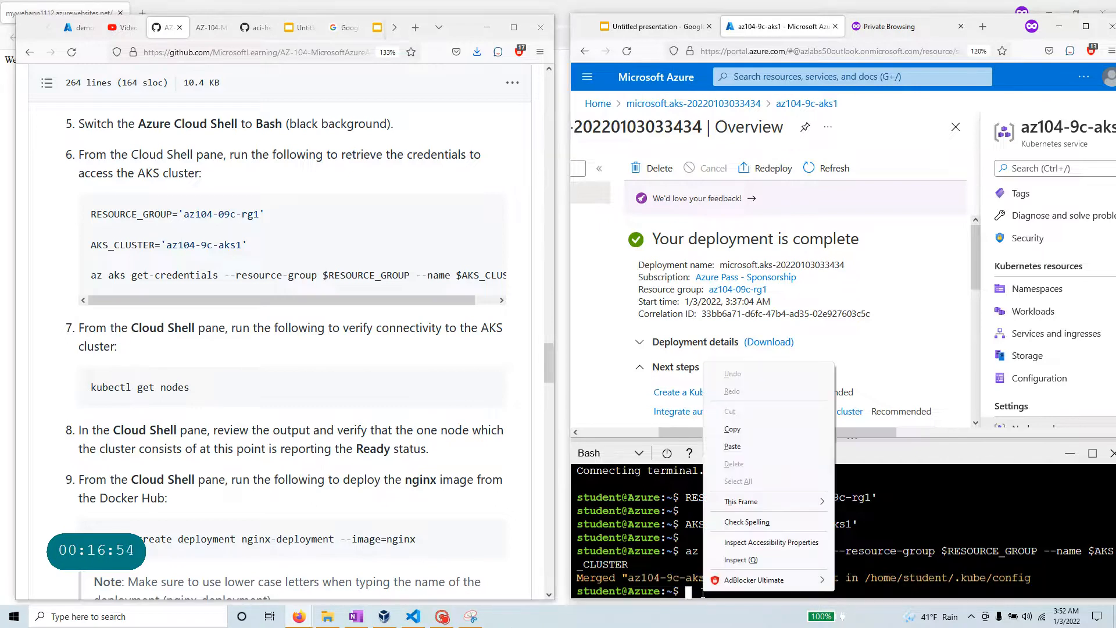
pyautogui.click(756, 448)
pyautogui.press('Return')
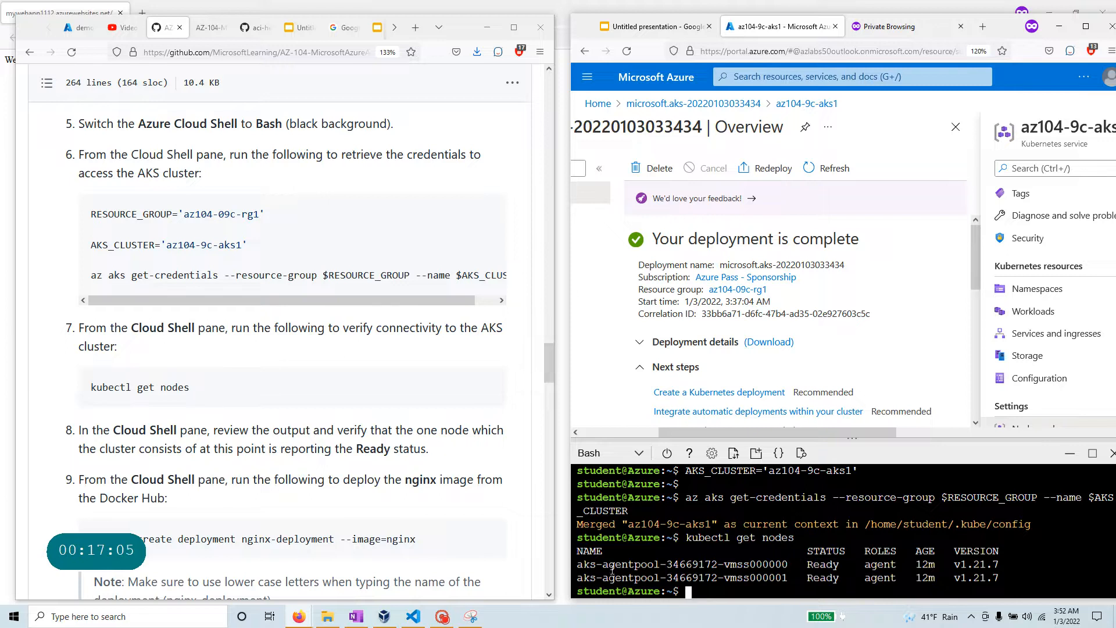
pyautogui.moveTo(1006, 577); pyautogui.dragTo(575, 565)
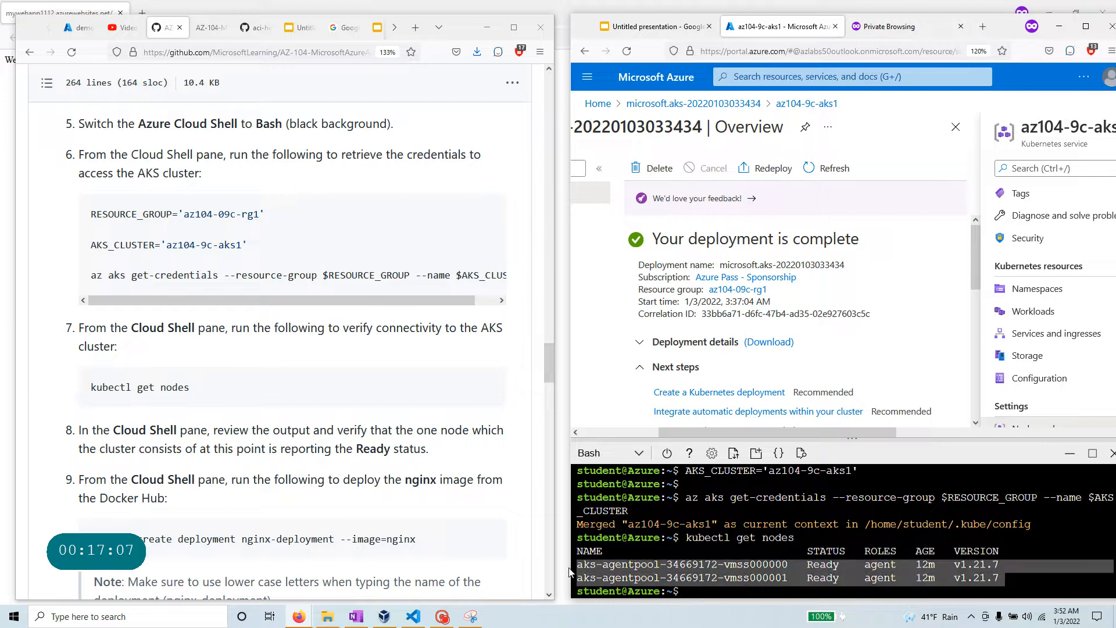
pyautogui.moveTo(807, 565); pyautogui.dragTo(839, 565)
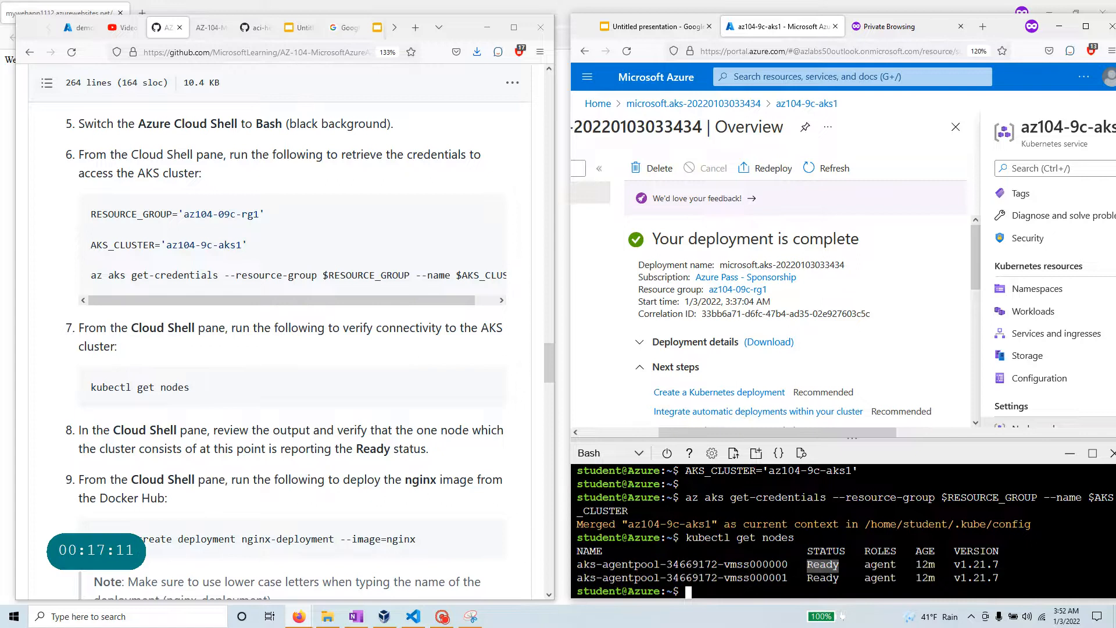
# Step: Deploy the nginx image from Docker Hub with kubectl create deployment nginx-deployment --image=nginx, and check the deployment name against the lab note
pyautogui.scroll(-3, 314, 451)
pyautogui.scroll(-2, 314, 452)
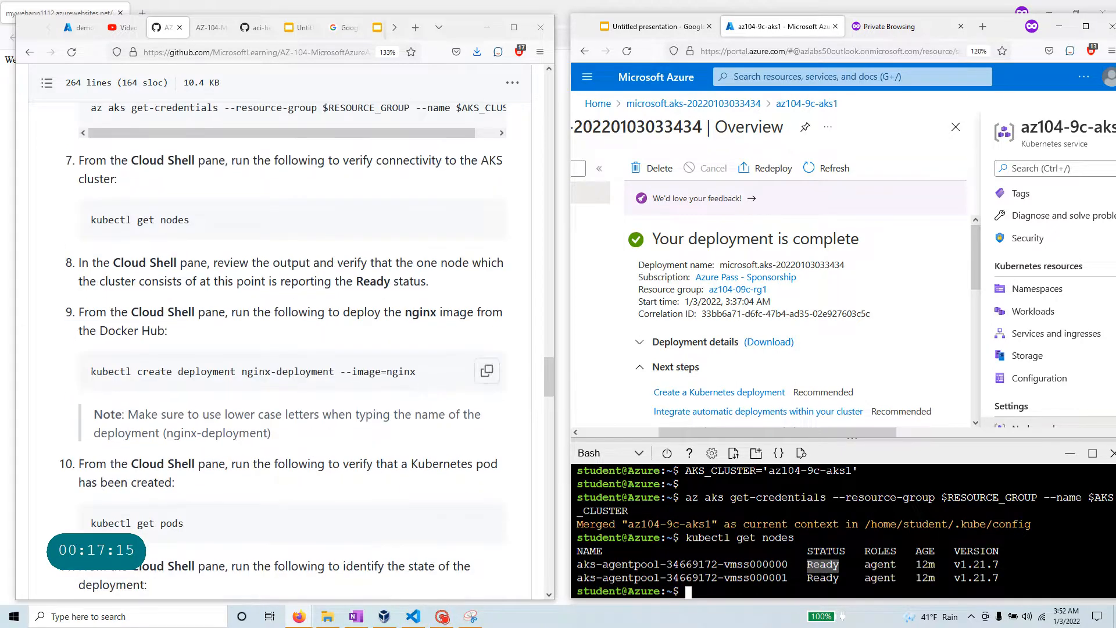
pyautogui.click(487, 370)
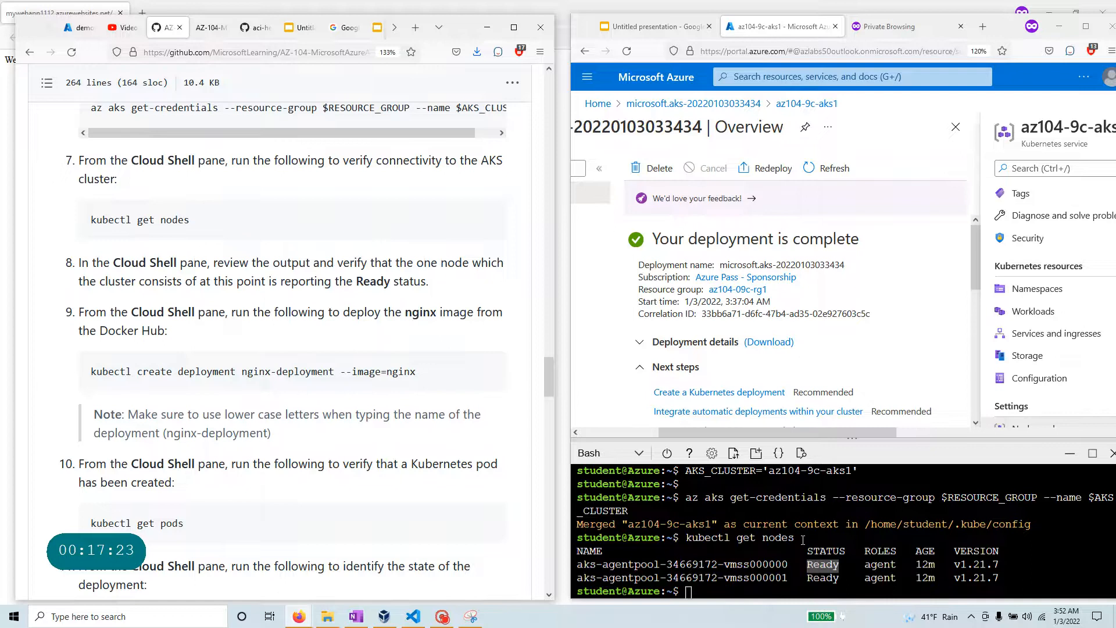
pyautogui.rightClick(766, 587)
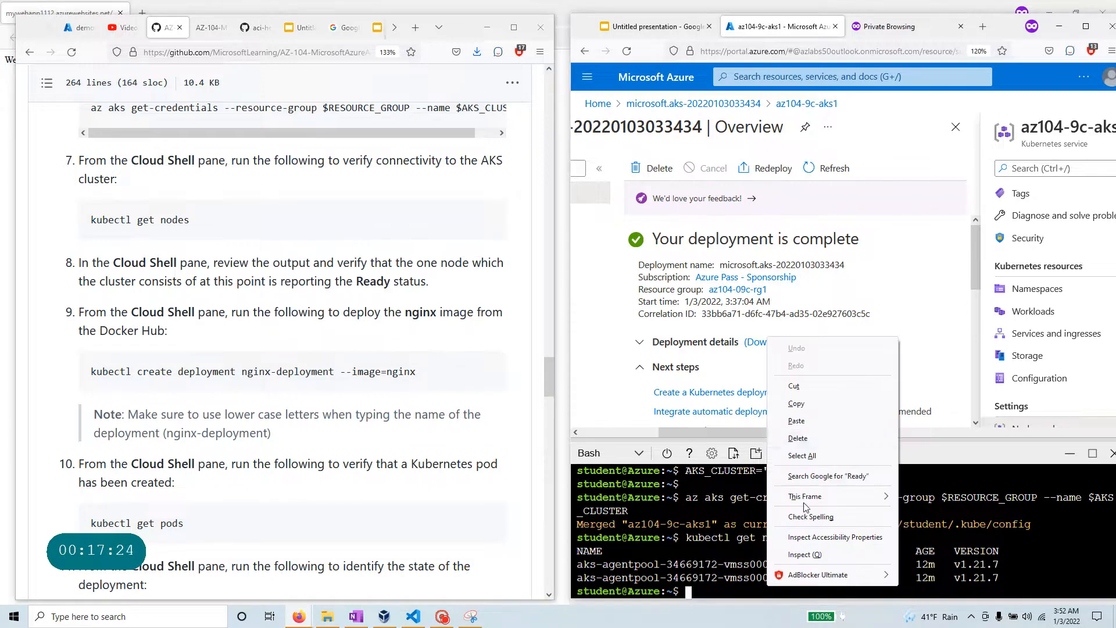
pyautogui.click(812, 417)
pyautogui.press('Return')
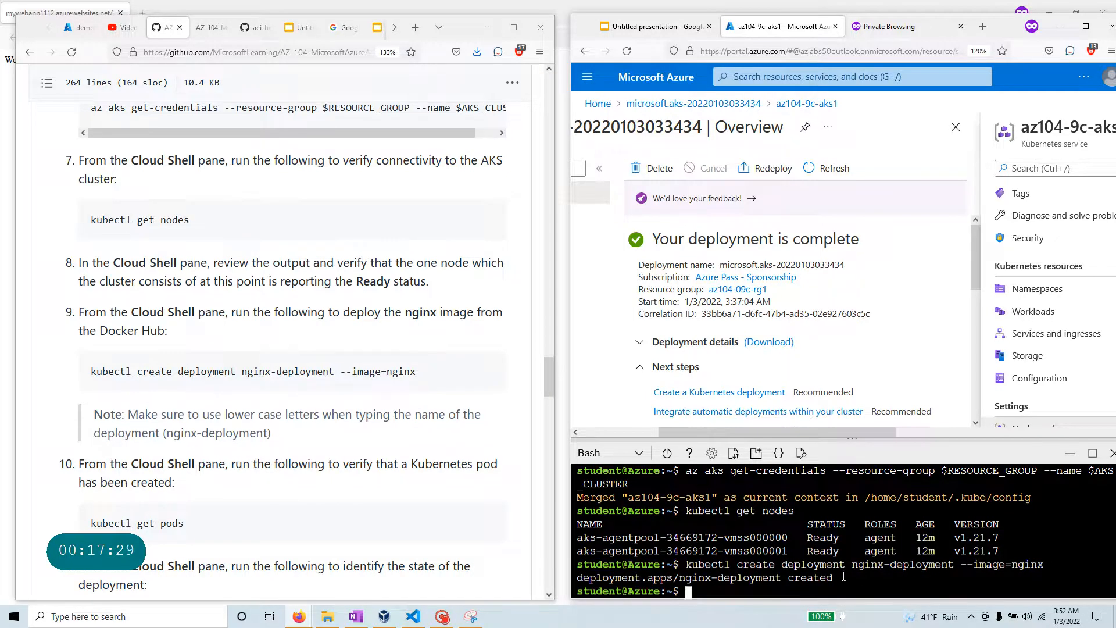
pyautogui.moveTo(846, 578); pyautogui.dragTo(583, 578)
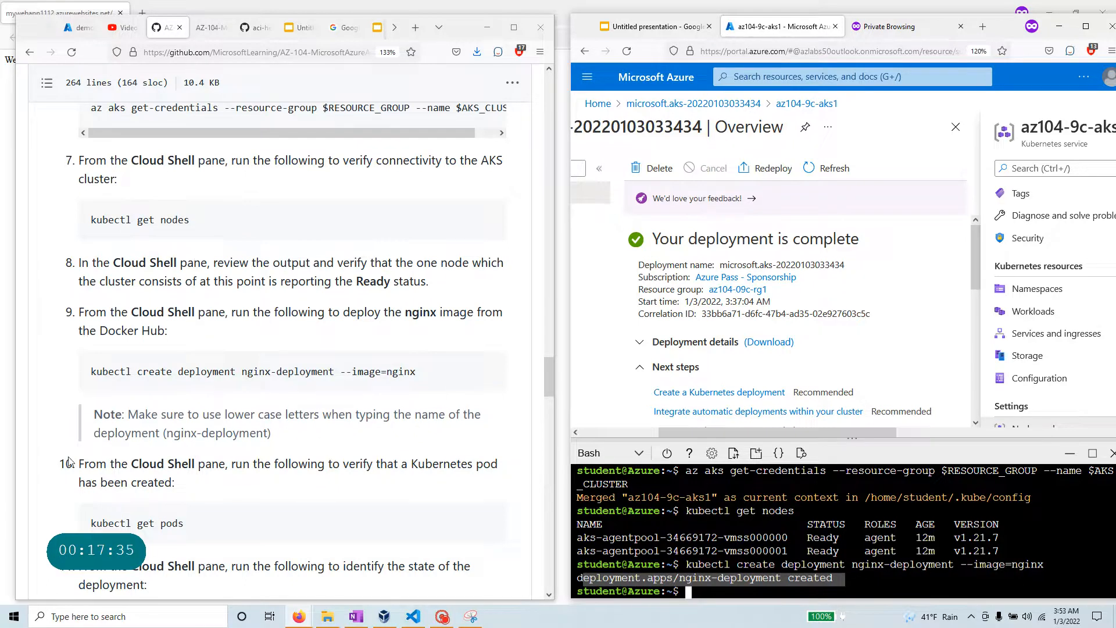
pyautogui.moveTo(163, 433); pyautogui.dragTo(292, 441)
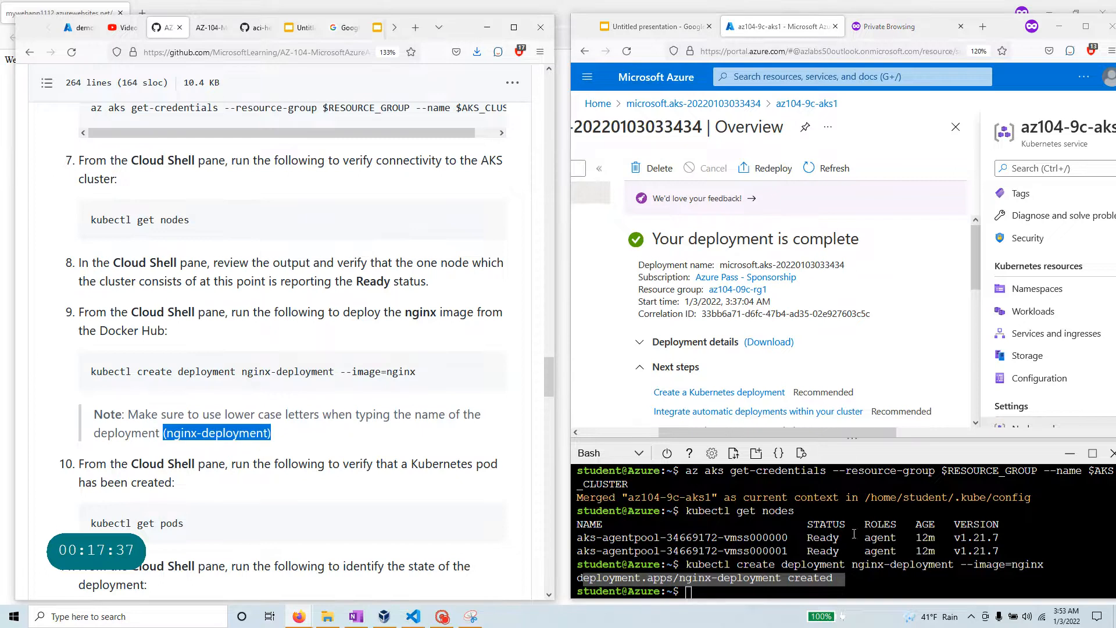
pyautogui.moveTo(950, 564); pyautogui.dragTo(679, 568)
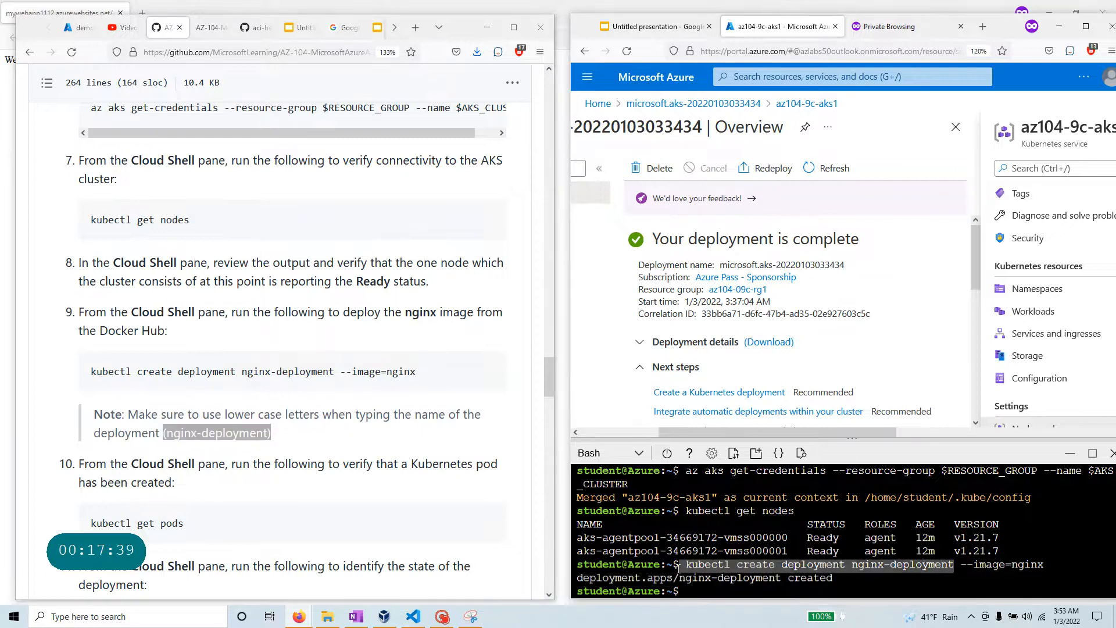
# Step: Run kubectl get pods from the lab instructions and check the pod created for the nginx deployment
pyautogui.scroll(-3, 270, 453)
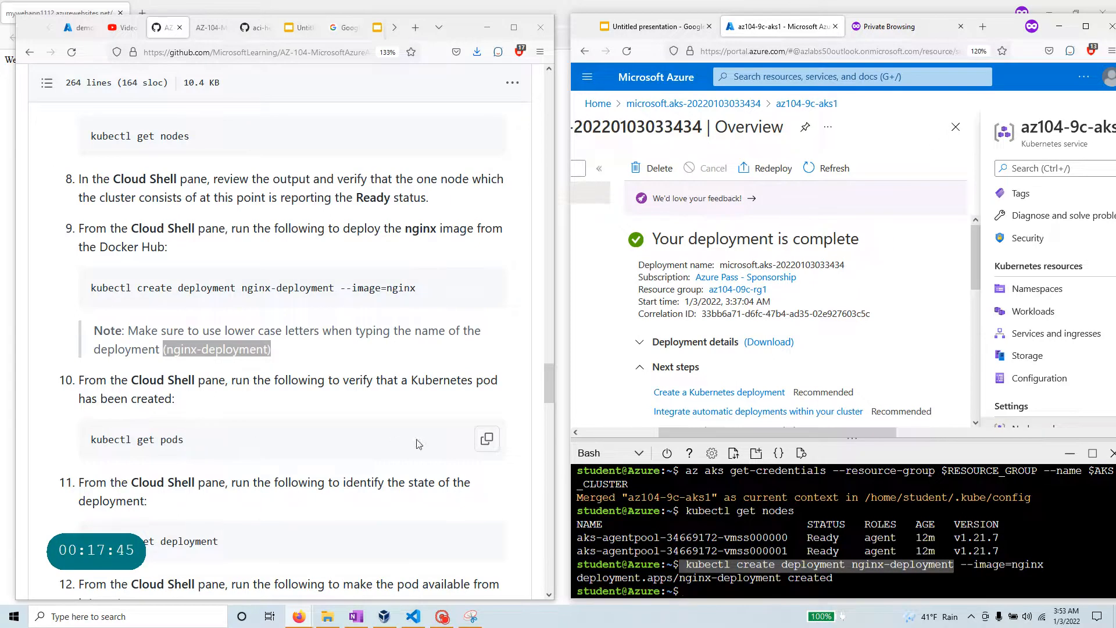
pyautogui.click(487, 439)
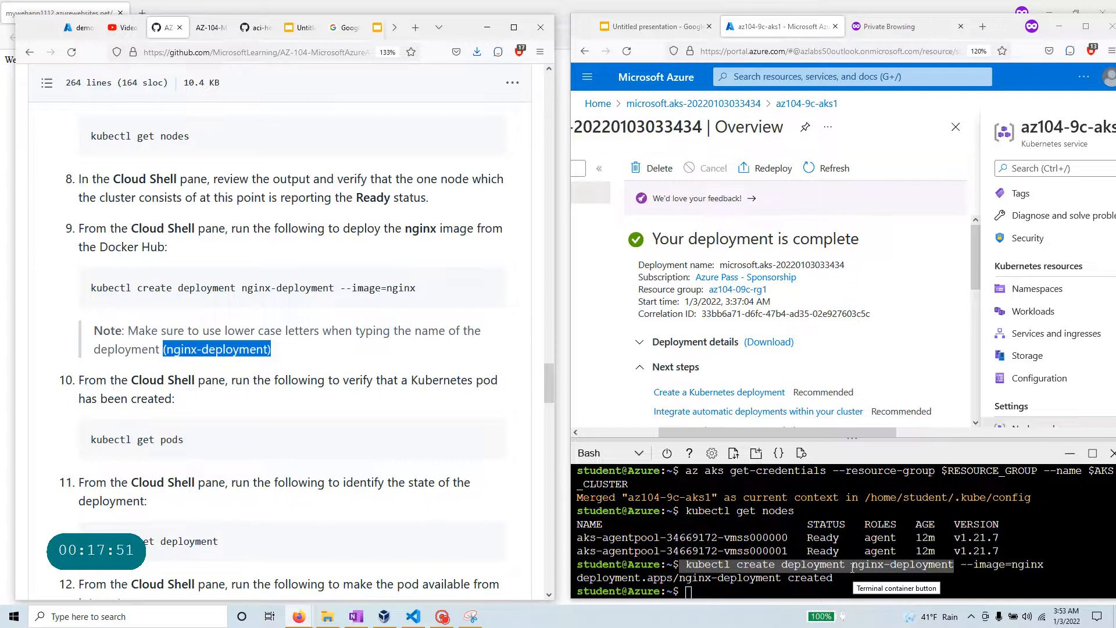
pyautogui.rightClick(766, 590)
pyautogui.click(817, 445)
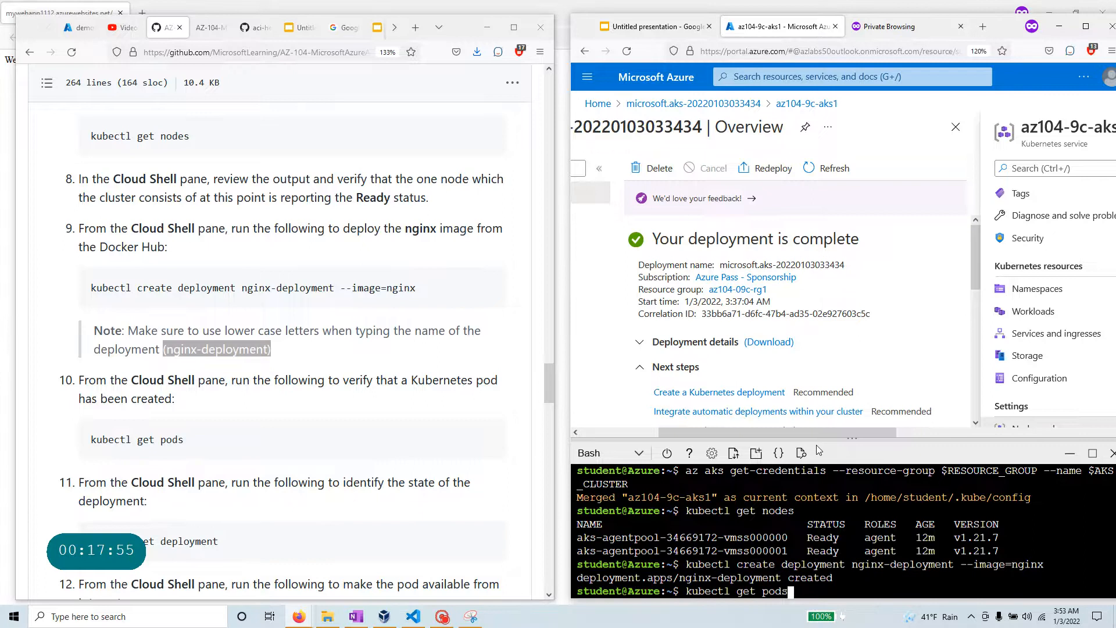
pyautogui.press('Return')
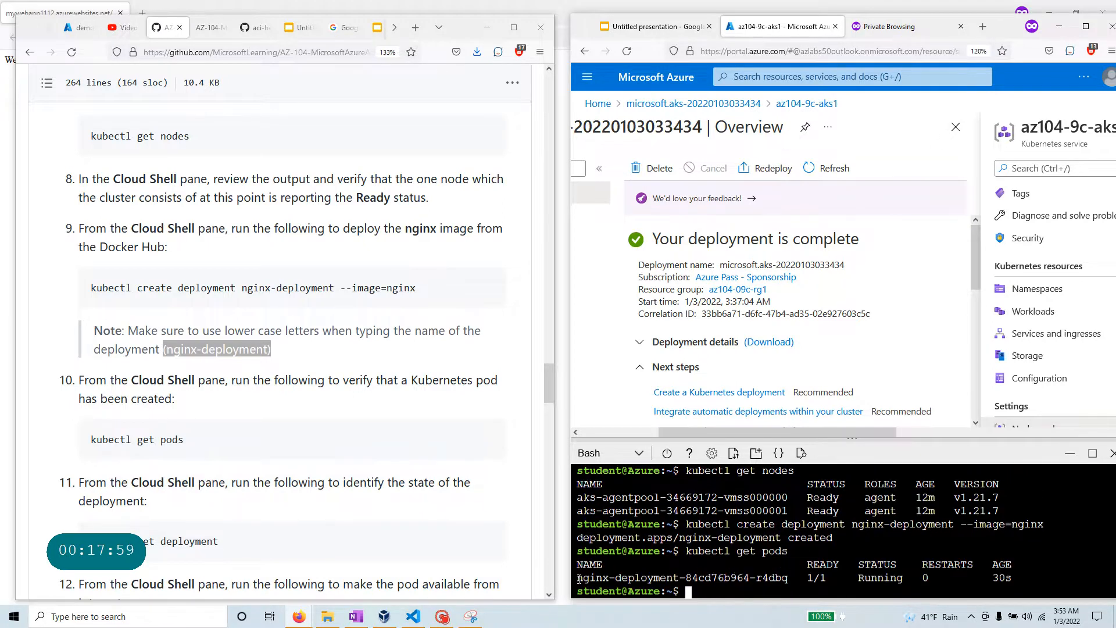
pyautogui.moveTo(577, 578); pyautogui.dragTo(1014, 581)
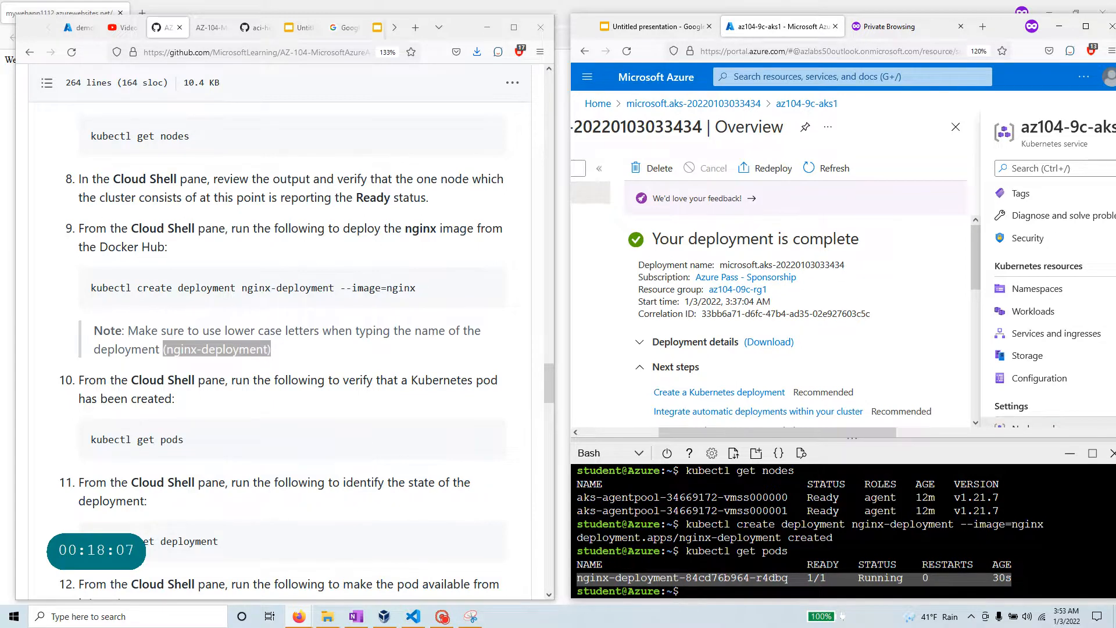
# Step: Check the state and readiness of the nginx deployment with kubectl get deployment
pyautogui.click(487, 540)
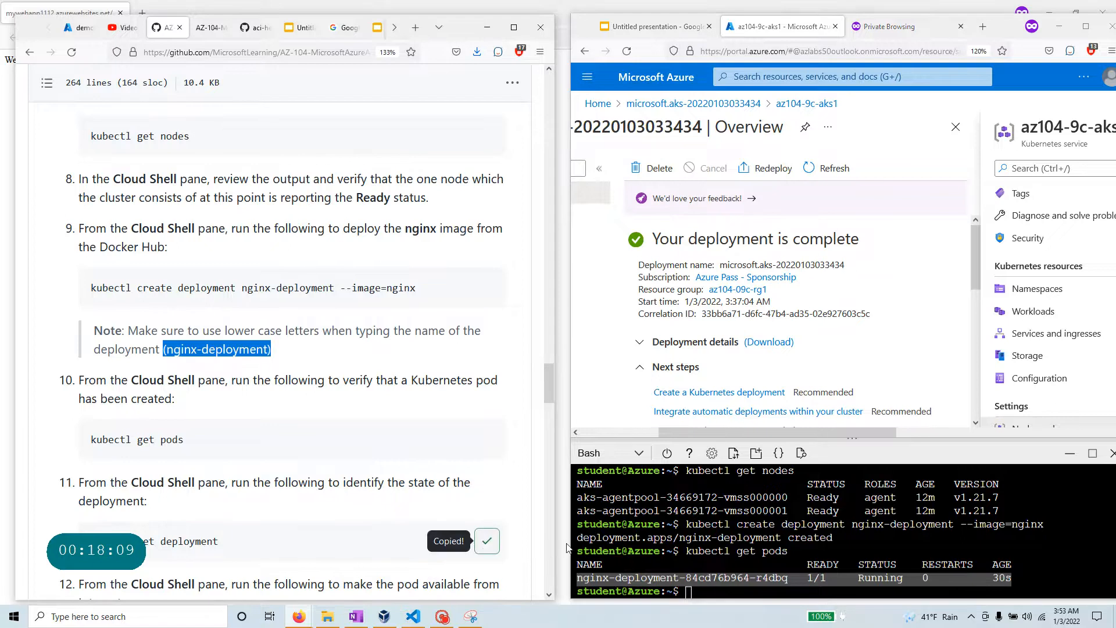
pyautogui.rightClick(769, 586)
pyautogui.click(829, 447)
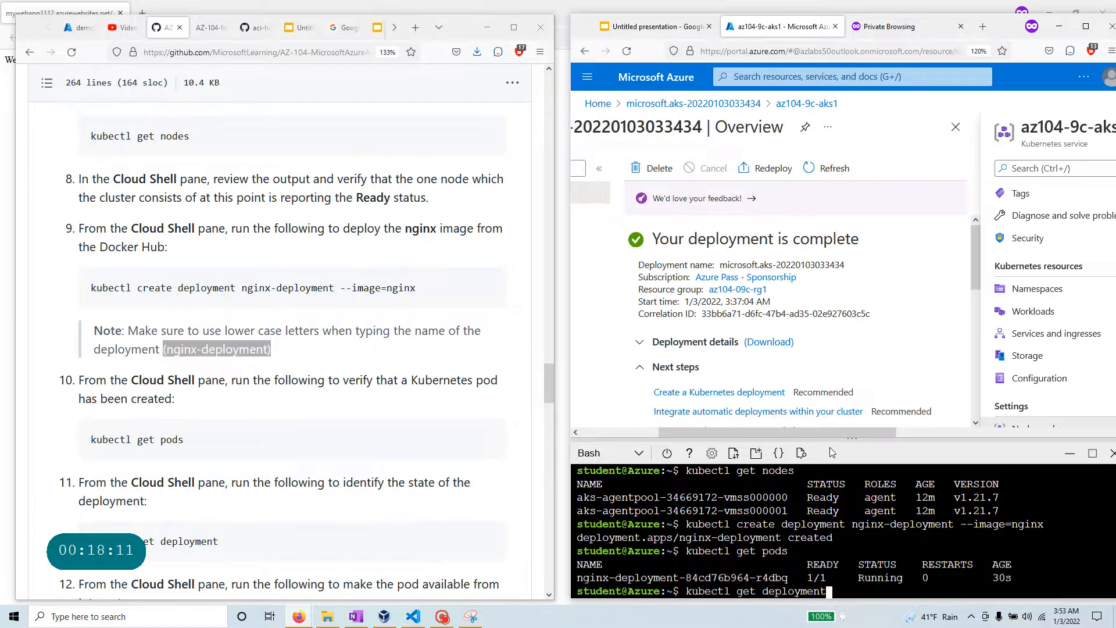
pyautogui.press('Return')
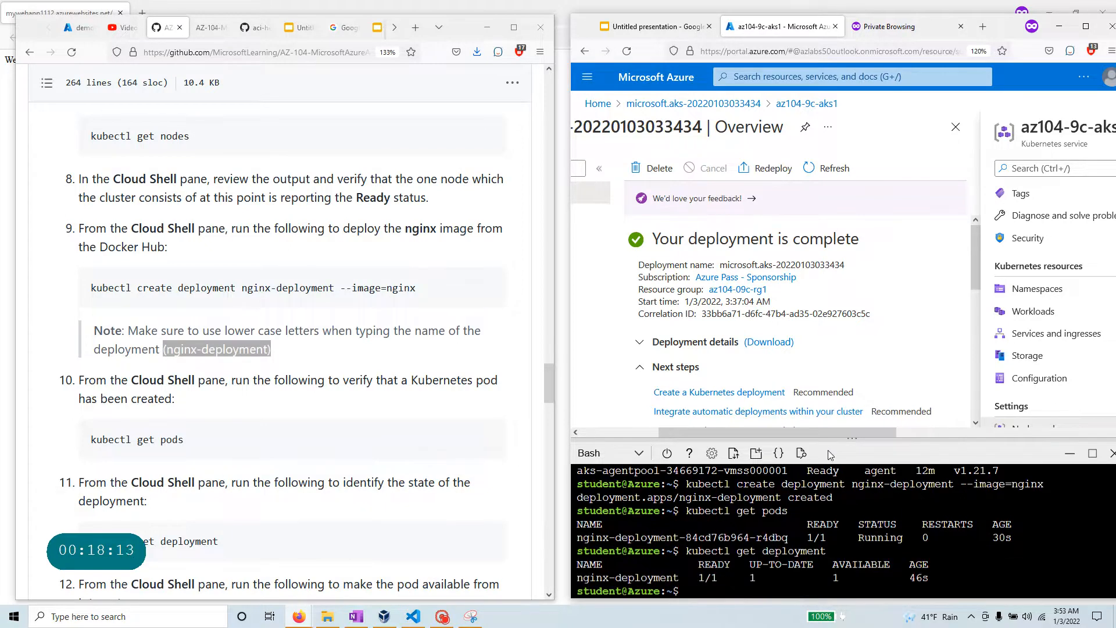
pyautogui.doubleClick(699, 579)
# Step: Expose the nginx pod to the internet with kubectl expose deployment nginx-deployment --port=80 --type=LoadBalancer, and check the command's output
pyautogui.scroll(-4, 389, 571)
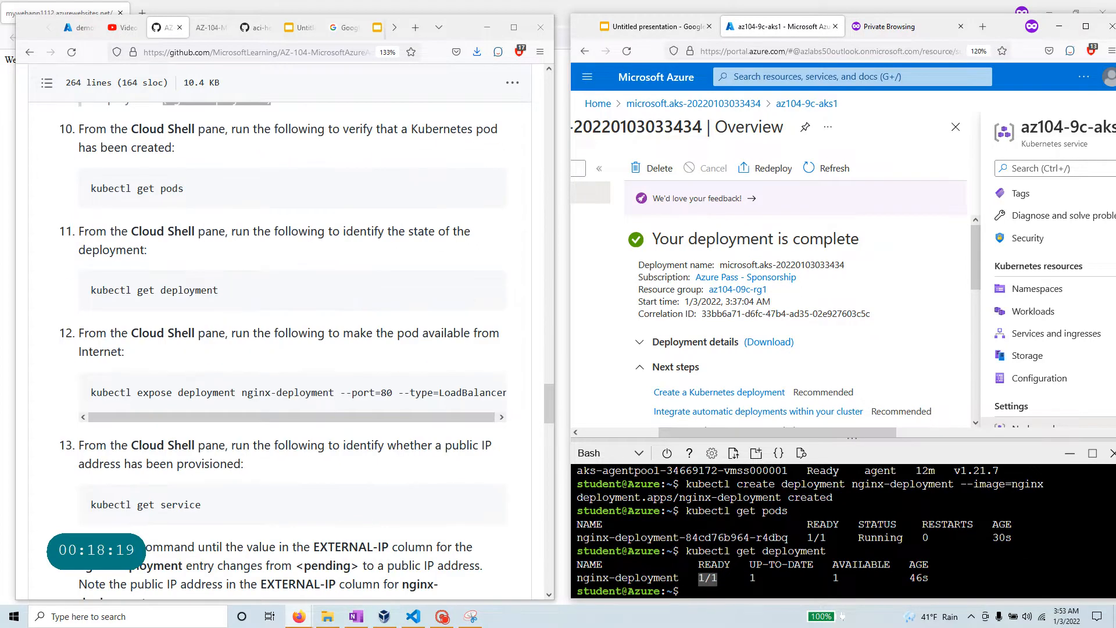
pyautogui.click(79, 333)
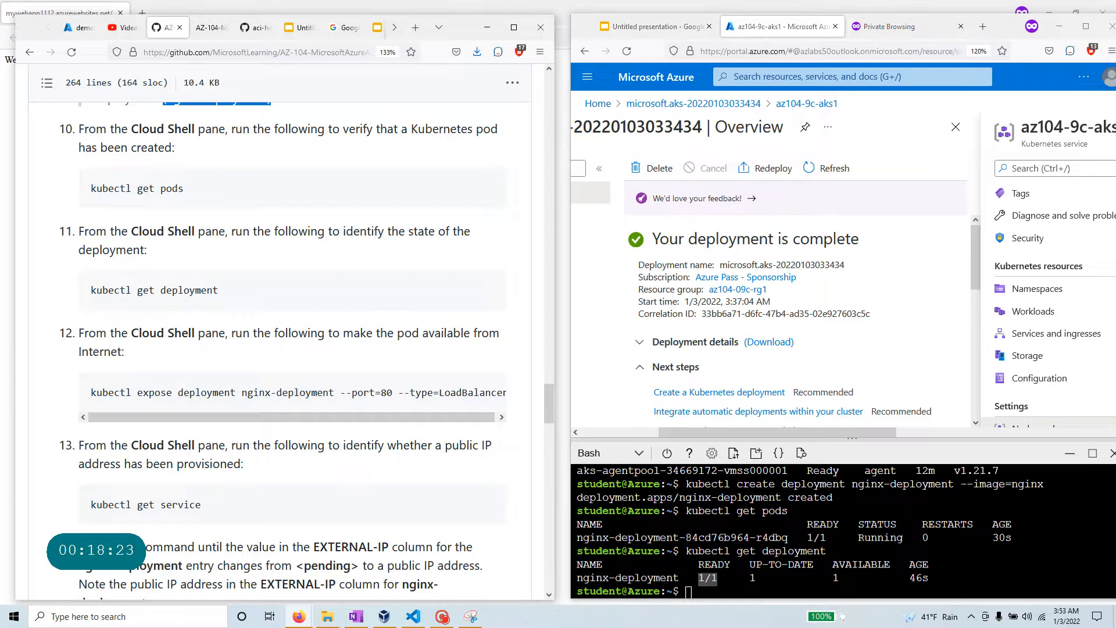
pyautogui.moveTo(254, 418); pyautogui.dragTo(330, 420)
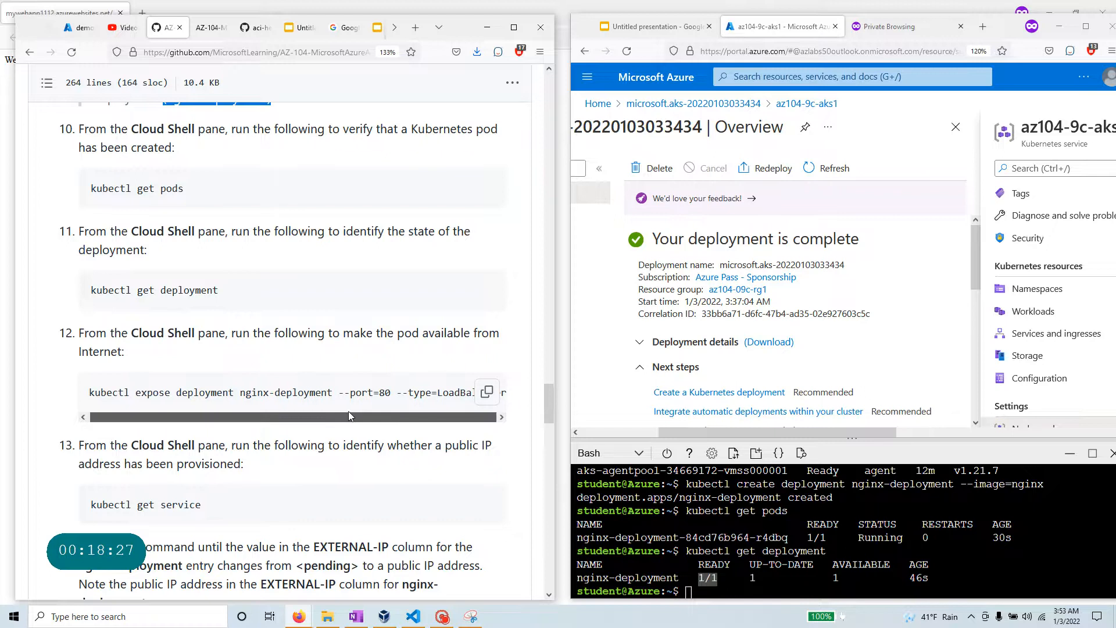
pyautogui.click(486, 393)
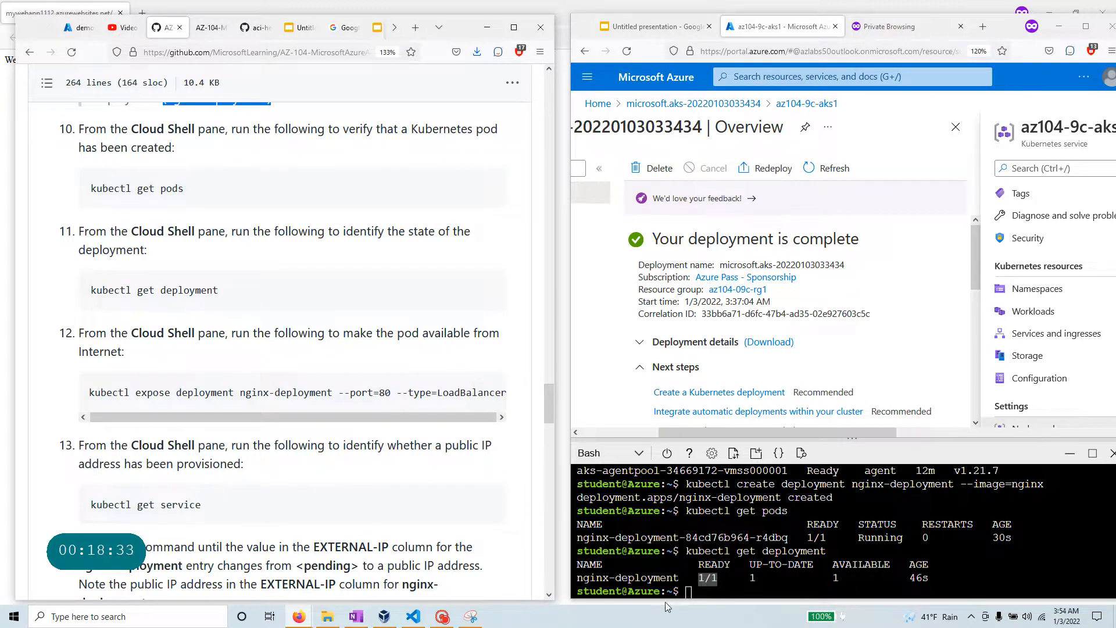
pyautogui.rightClick(721, 590)
pyautogui.click(750, 445)
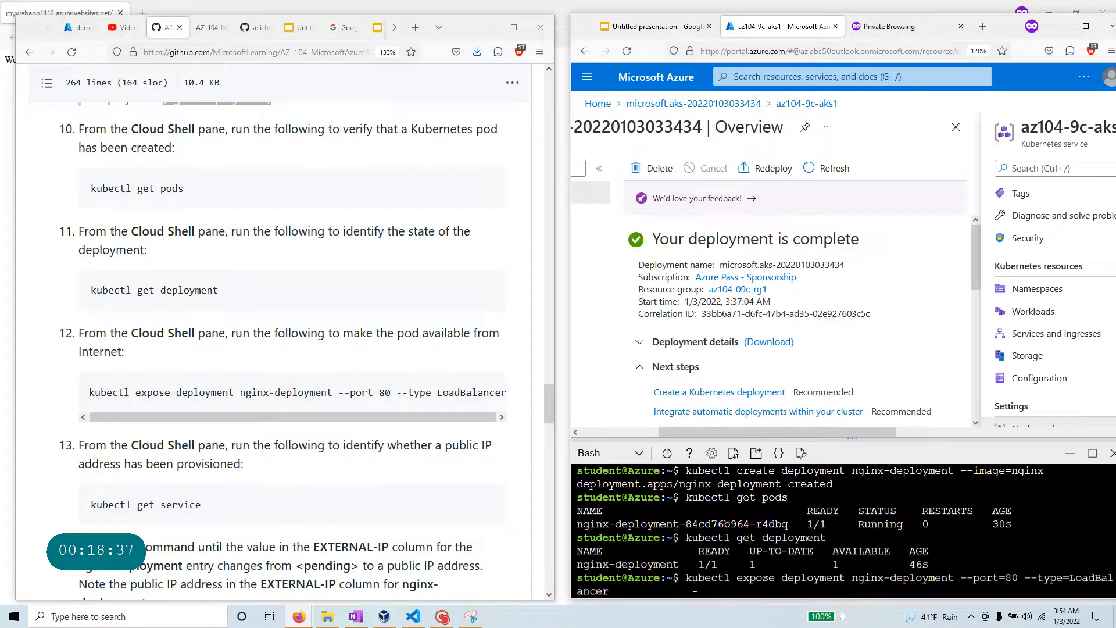
pyautogui.moveTo(686, 578); pyautogui.dragTo(730, 579)
pyautogui.moveTo(852, 578); pyautogui.dragTo(954, 577)
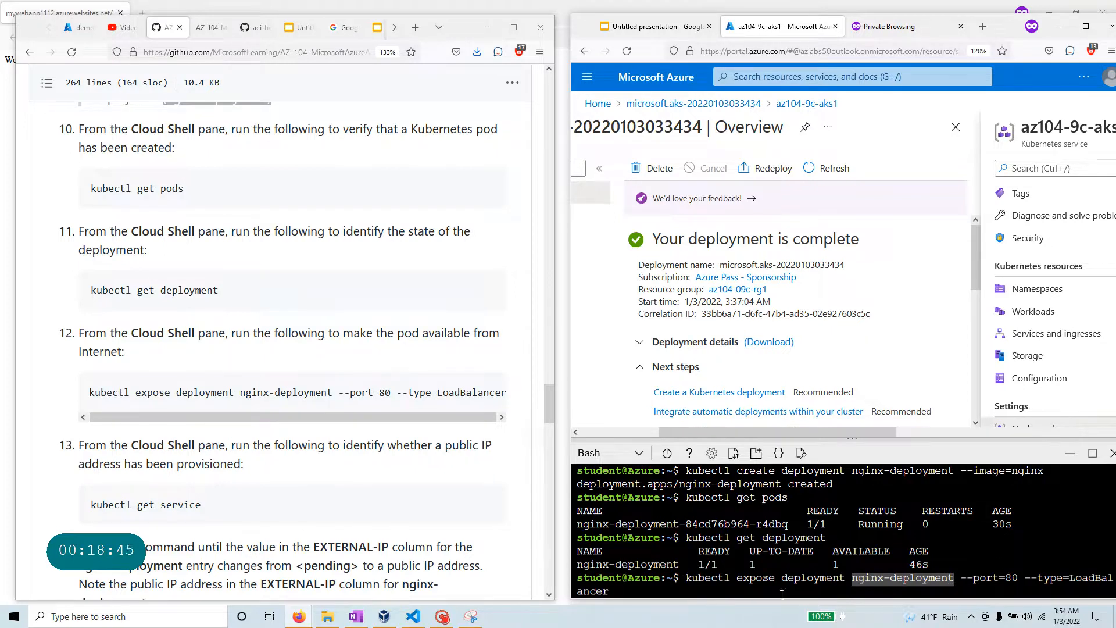
pyautogui.press('Return')
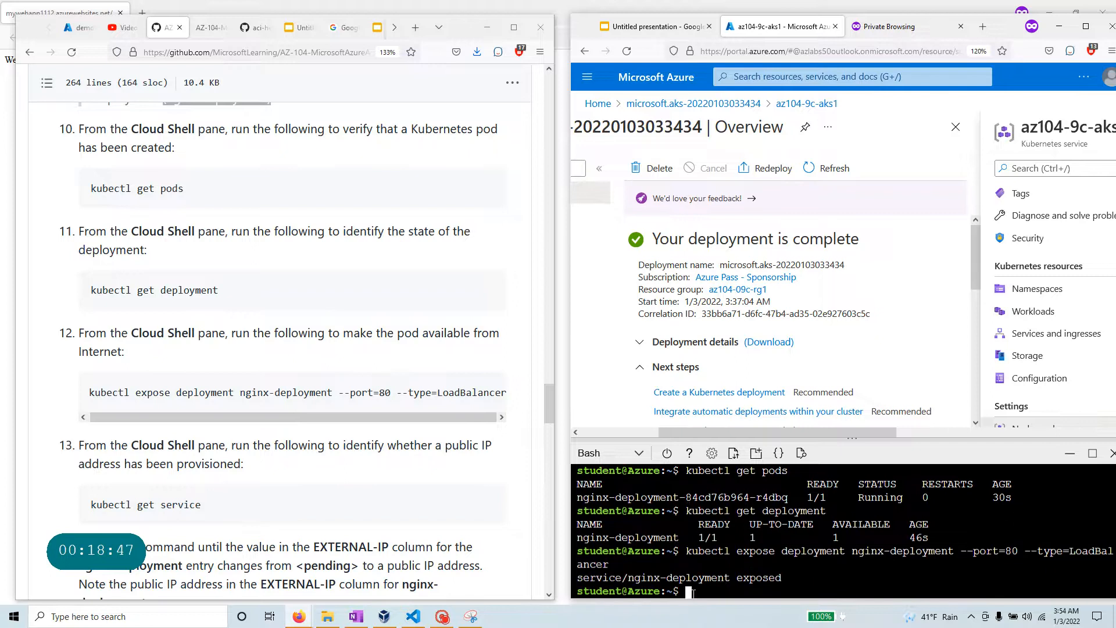
pyautogui.moveTo(785, 578); pyautogui.dragTo(570, 578)
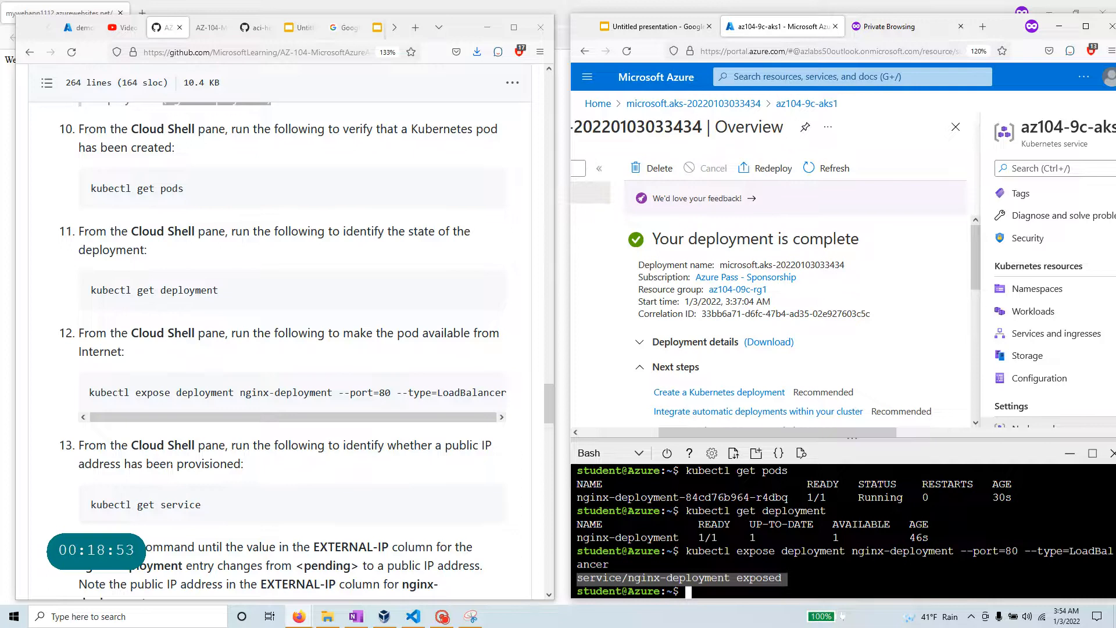
# Step: Run kubectl get service from the lab instructions and check the ports and external IP of the nginx-deployment service
pyautogui.click(493, 504)
pyautogui.click(732, 591)
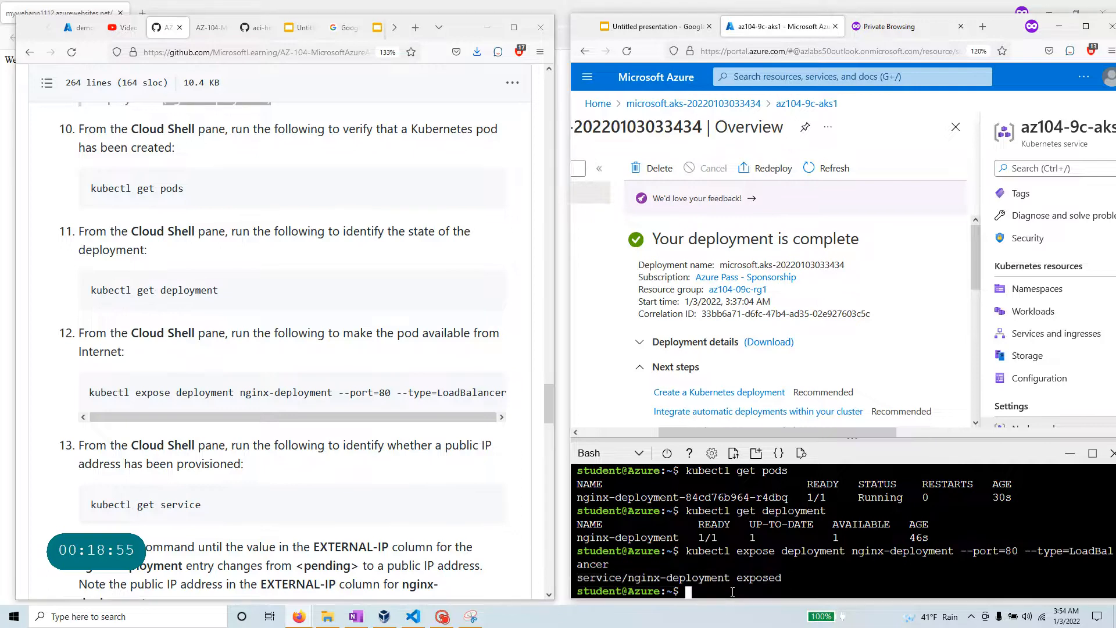
pyautogui.rightClick(733, 591)
pyautogui.click(794, 445)
pyautogui.press('Return')
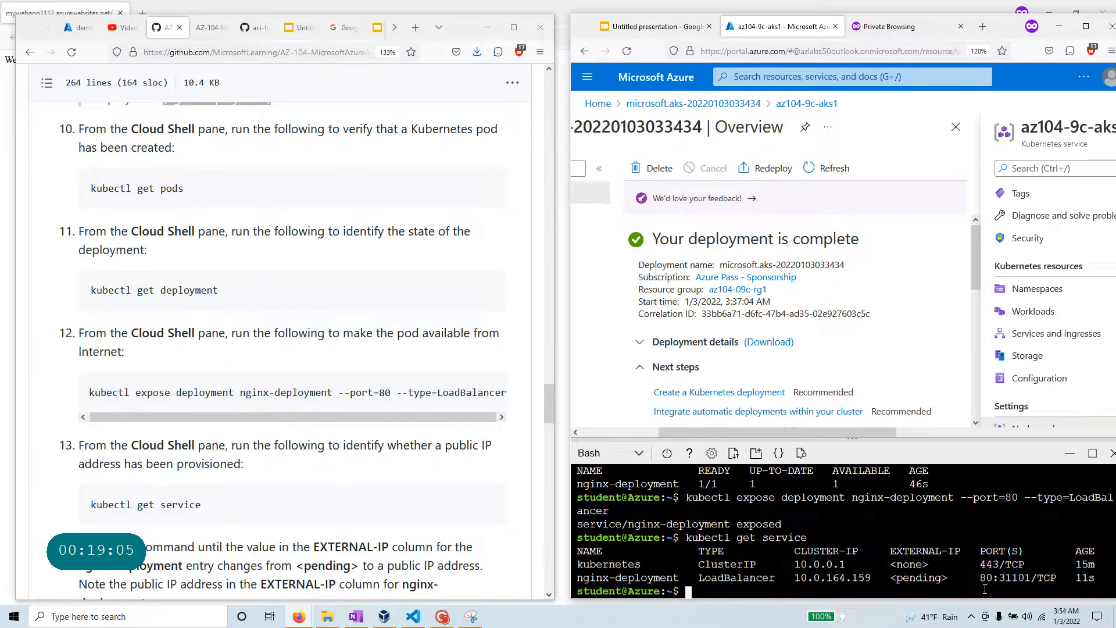
pyautogui.moveTo(981, 582); pyautogui.dragTo(1030, 578)
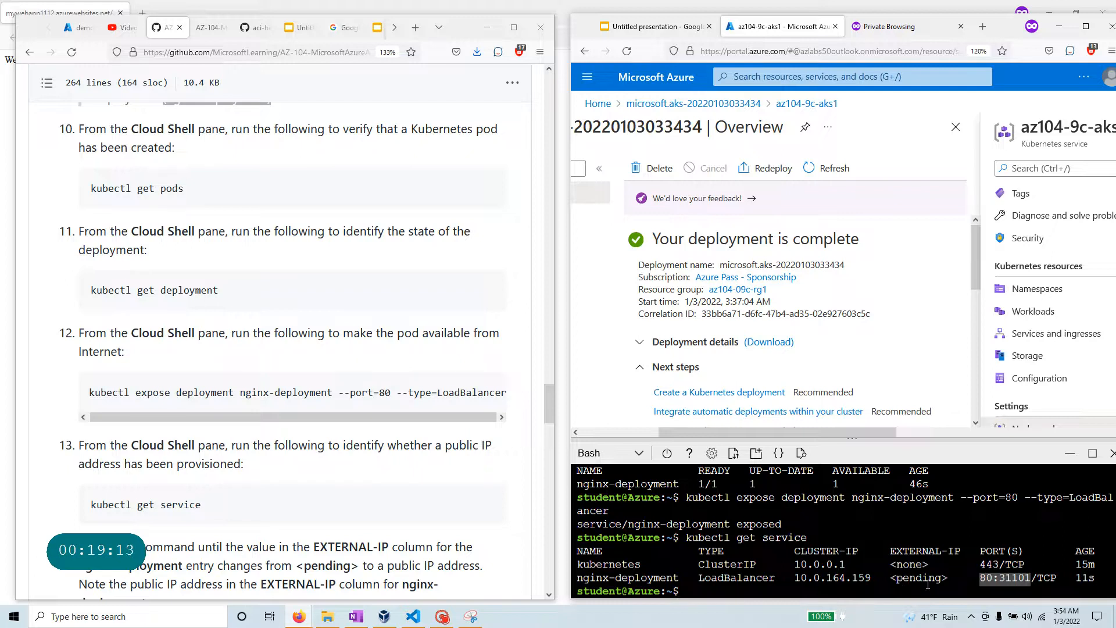
pyautogui.moveTo(883, 576); pyautogui.dragTo(955, 578)
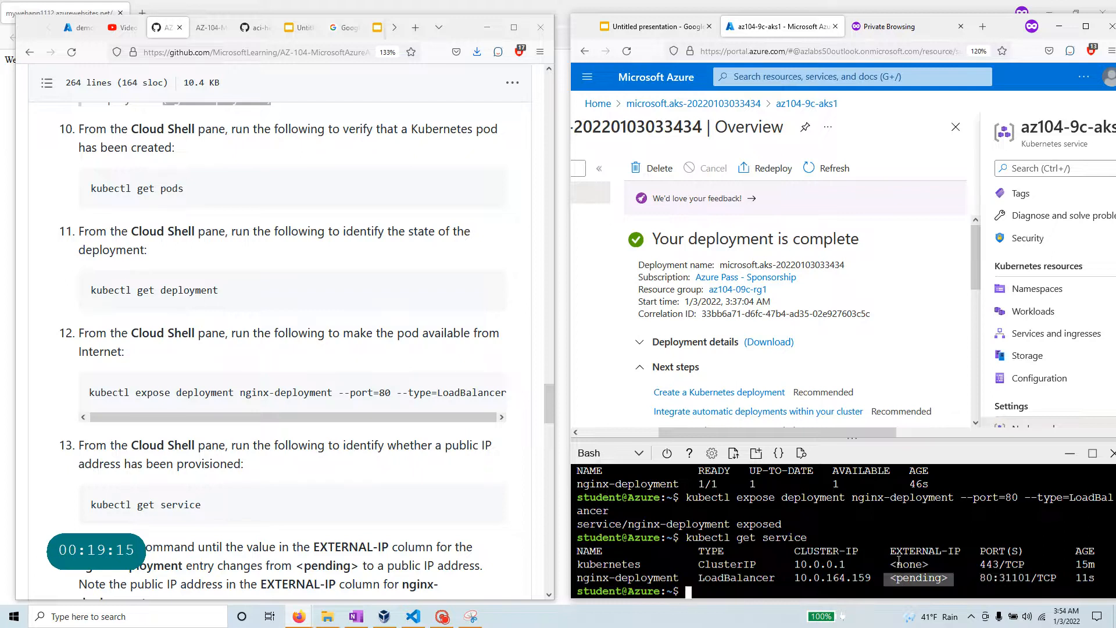
# Step: Re-run kubectl get service as the lab instructs and check whether nginx-deployment has been given a public external IP
pyautogui.scroll(-3, 290, 349)
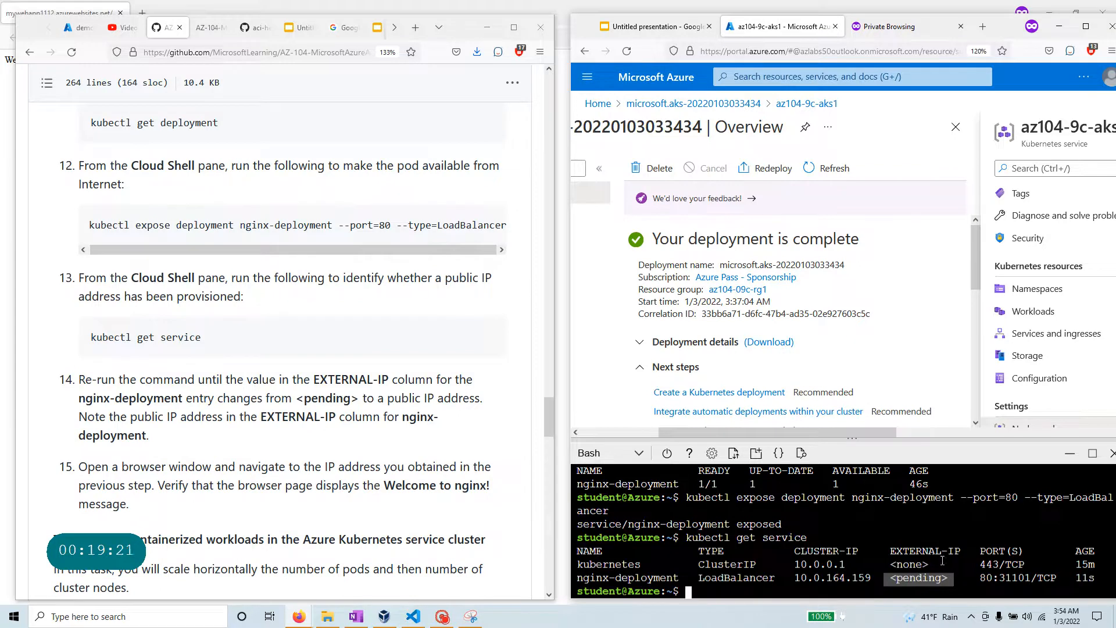
pyautogui.click(696, 592)
pyautogui.press('Up')
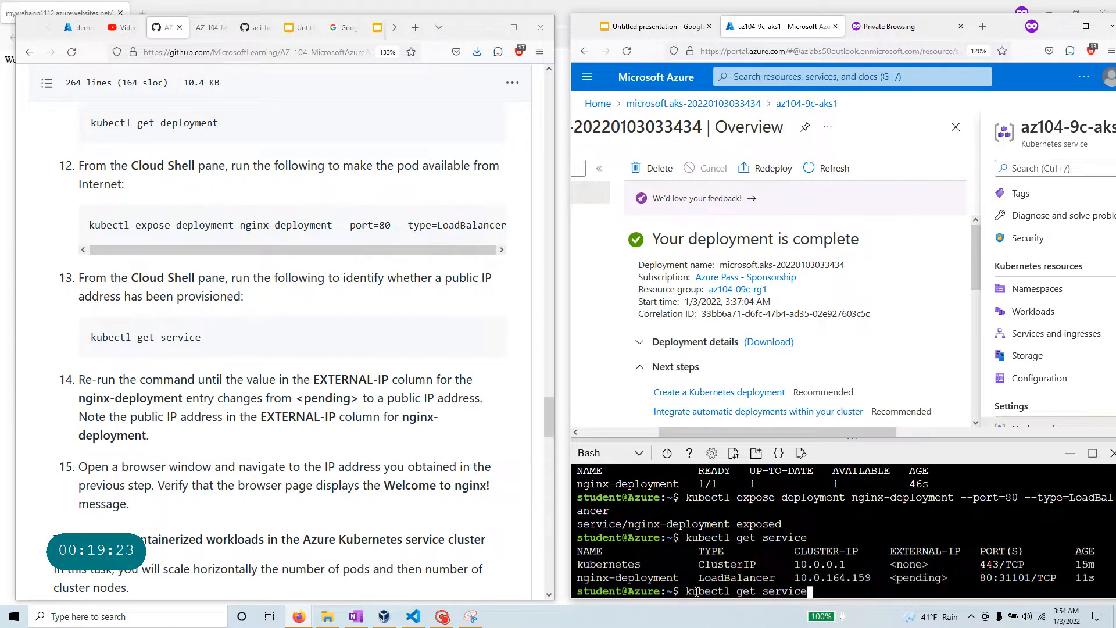
pyautogui.press('Return')
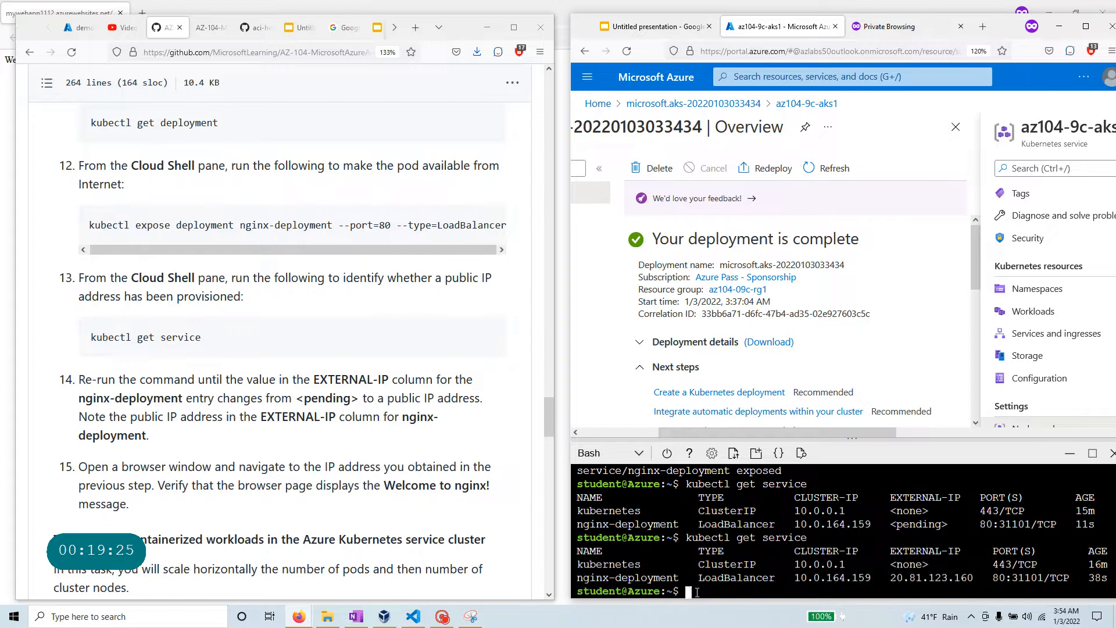
pyautogui.moveTo(577, 578); pyautogui.dragTo(978, 579)
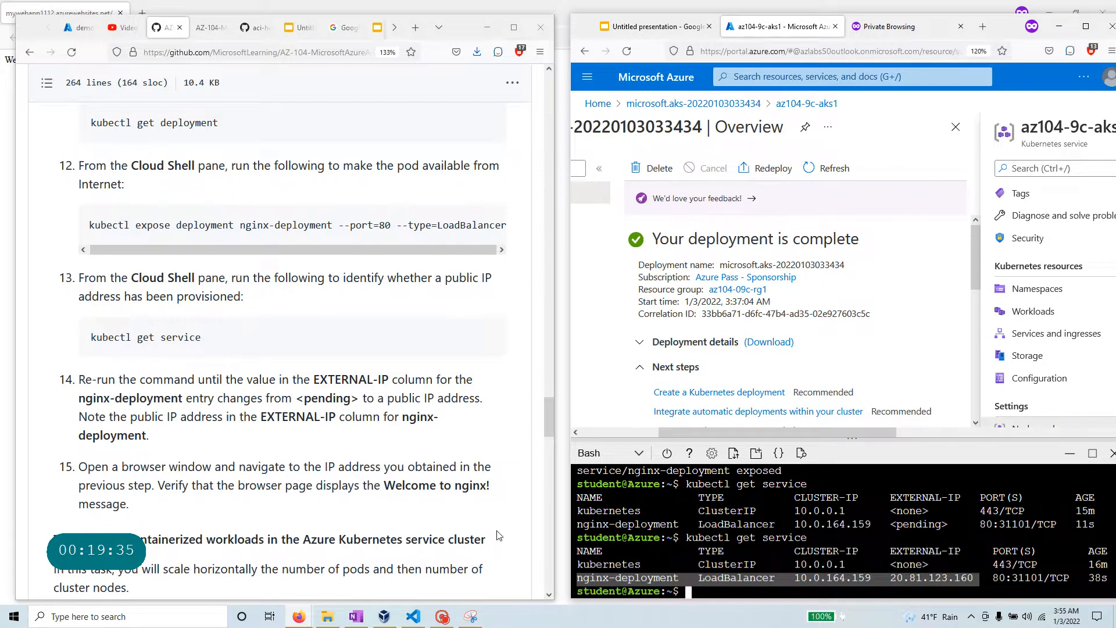
# Step: Copy the external IP 20.81.123.160 of nginx-deployment and open it in the empty private browsing tab
pyautogui.click(900, 586)
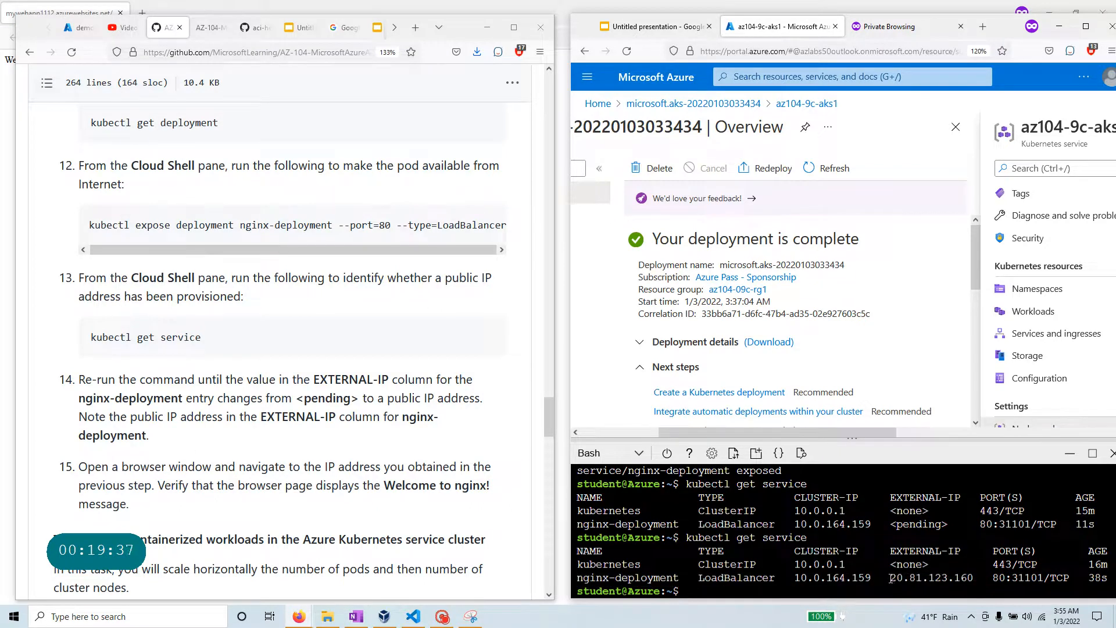
pyautogui.moveTo(890, 578); pyautogui.dragTo(972, 578)
pyautogui.rightClick(964, 577)
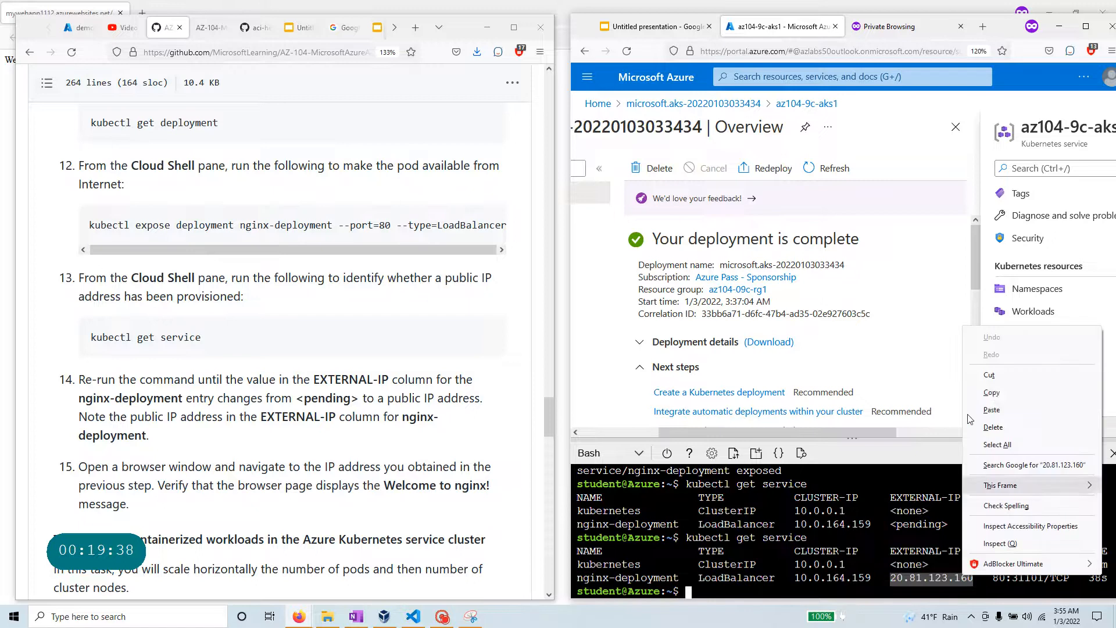
pyautogui.click(993, 392)
pyautogui.click(901, 27)
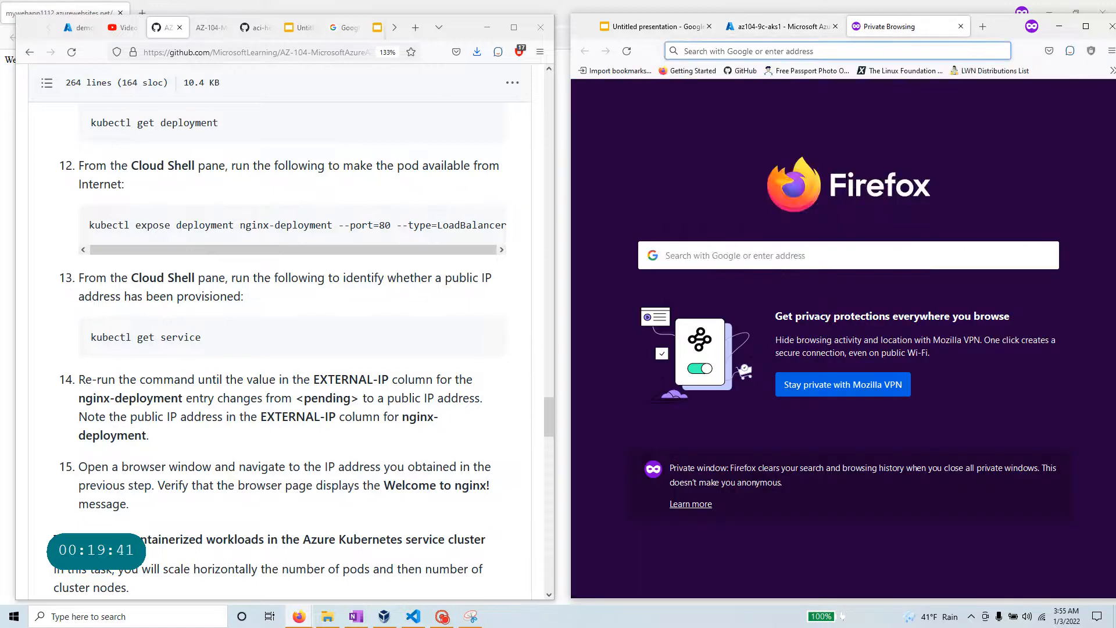
pyautogui.hotkey('ctrl', 'v')
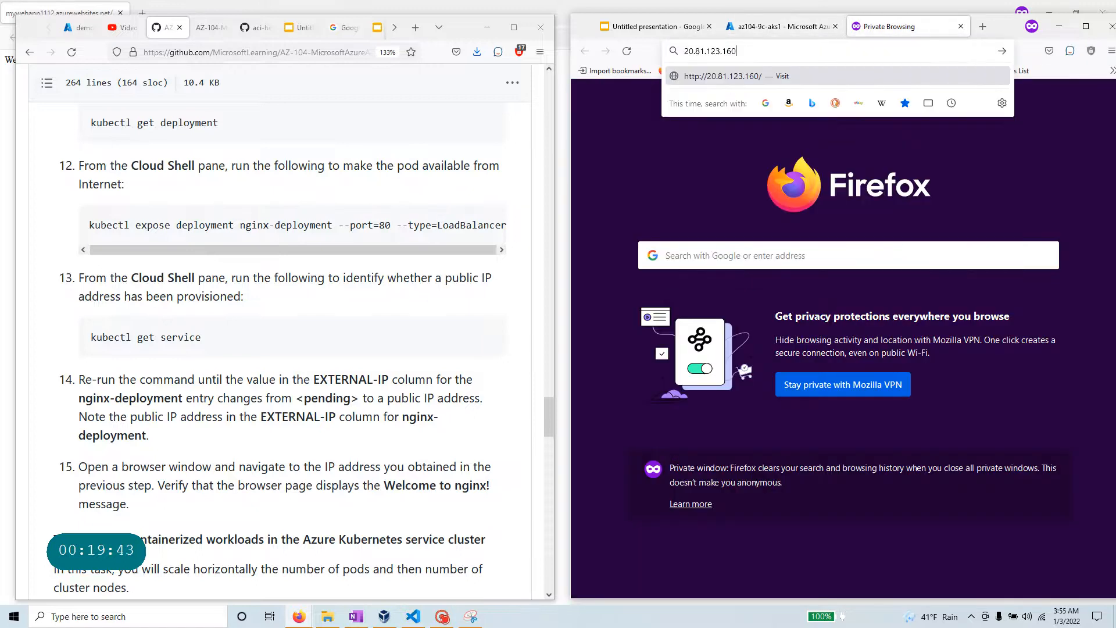
pyautogui.press('Return')
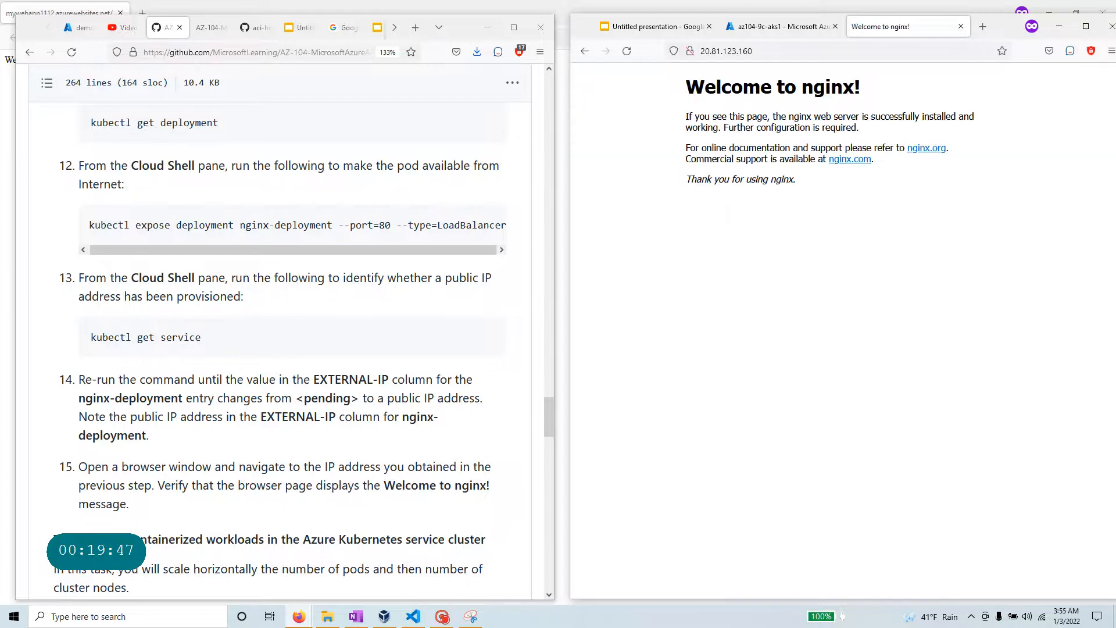
# Step: Check the nginx welcome page, load its address again and compare the result with step 15 of the lab
pyautogui.moveTo(798, 194); pyautogui.dragTo(714, 76)
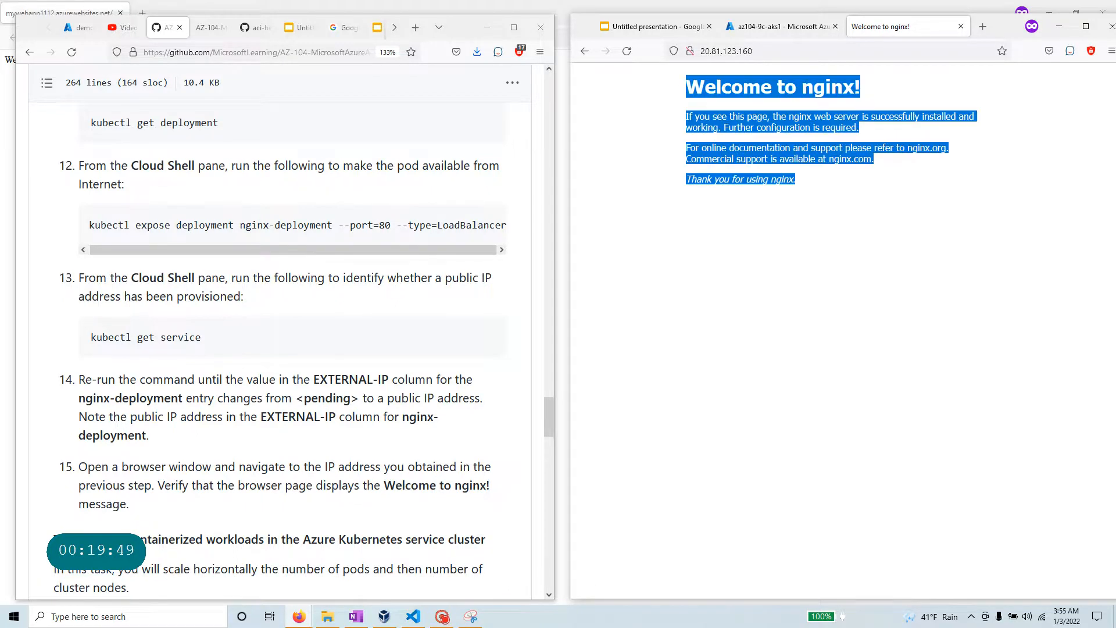
pyautogui.click(762, 51)
pyautogui.click(762, 51)
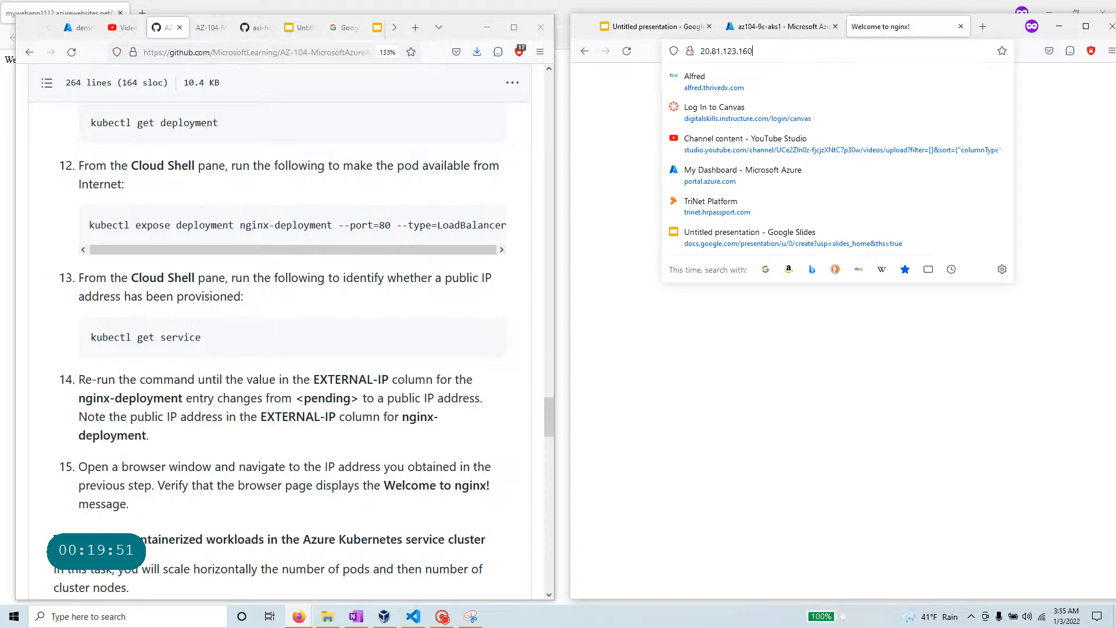
pyautogui.press('Return')
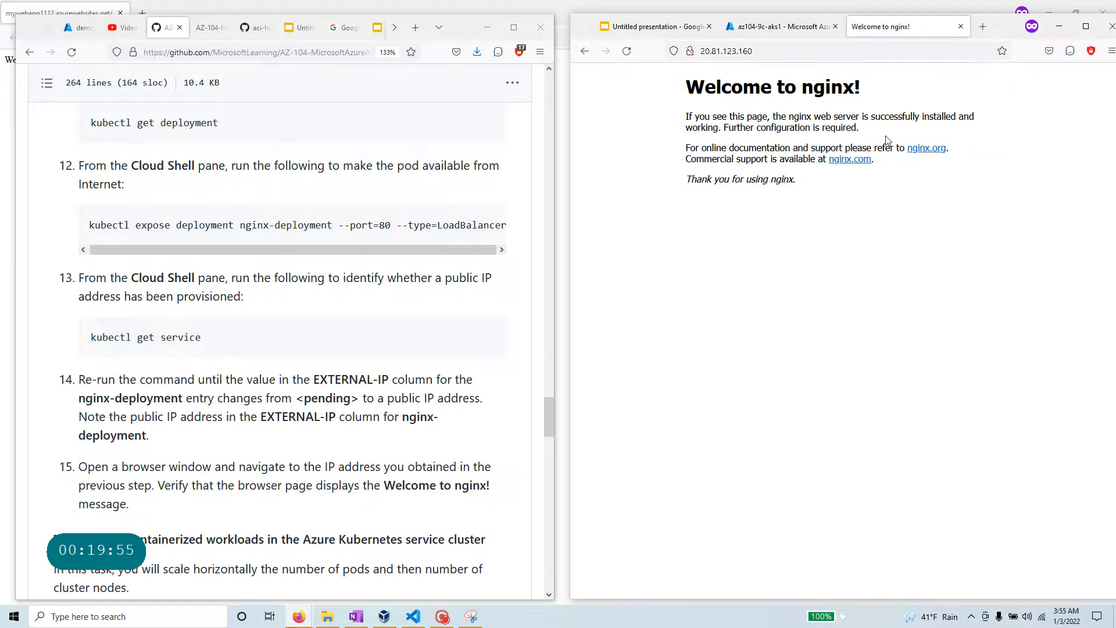
pyautogui.scroll(-2, 238, 521)
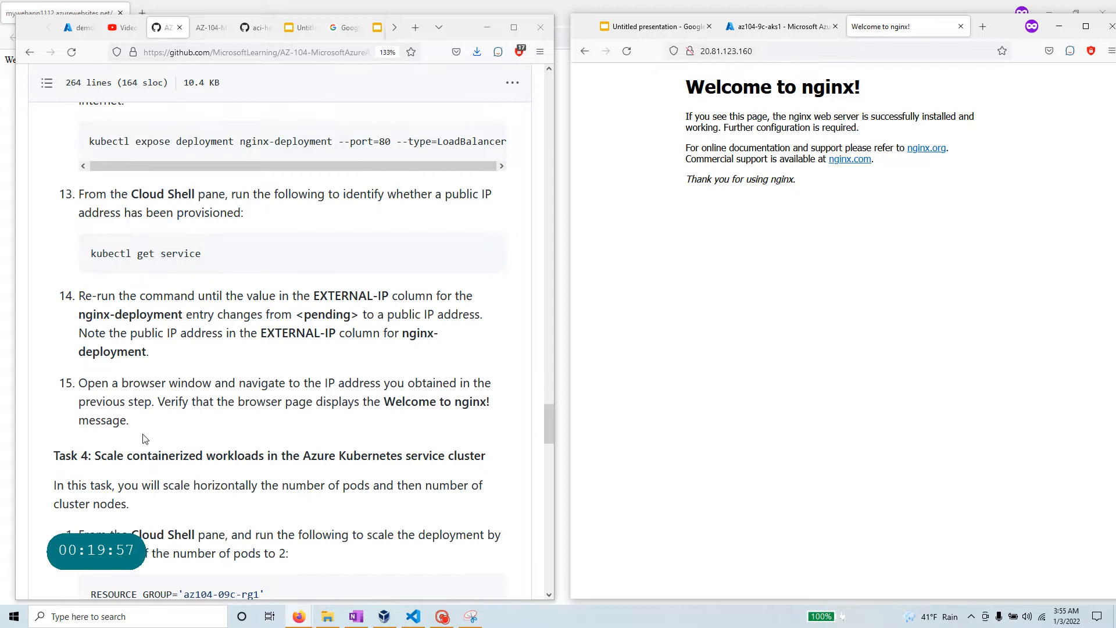
pyautogui.moveTo(145, 438); pyautogui.dragTo(27, 388)
# Step: Copy the Task 4 commands that scale nginx-deployment to 2 replicas, return to the Azure portal and review the command's parts
pyautogui.scroll(-4, 283, 373)
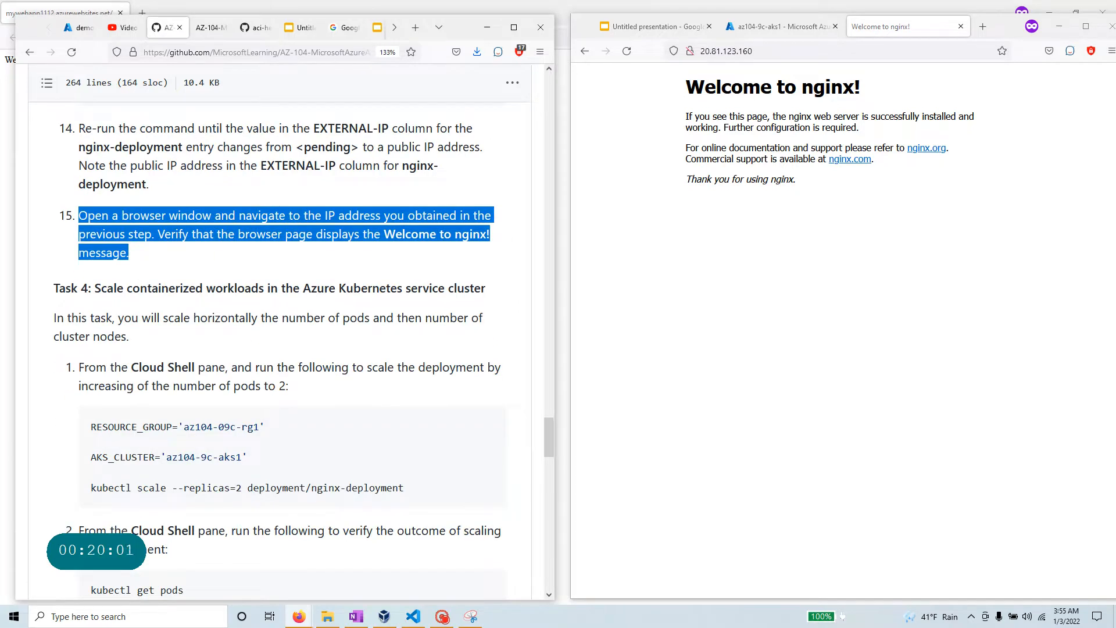
pyautogui.moveTo(94, 288); pyautogui.dragTo(487, 303)
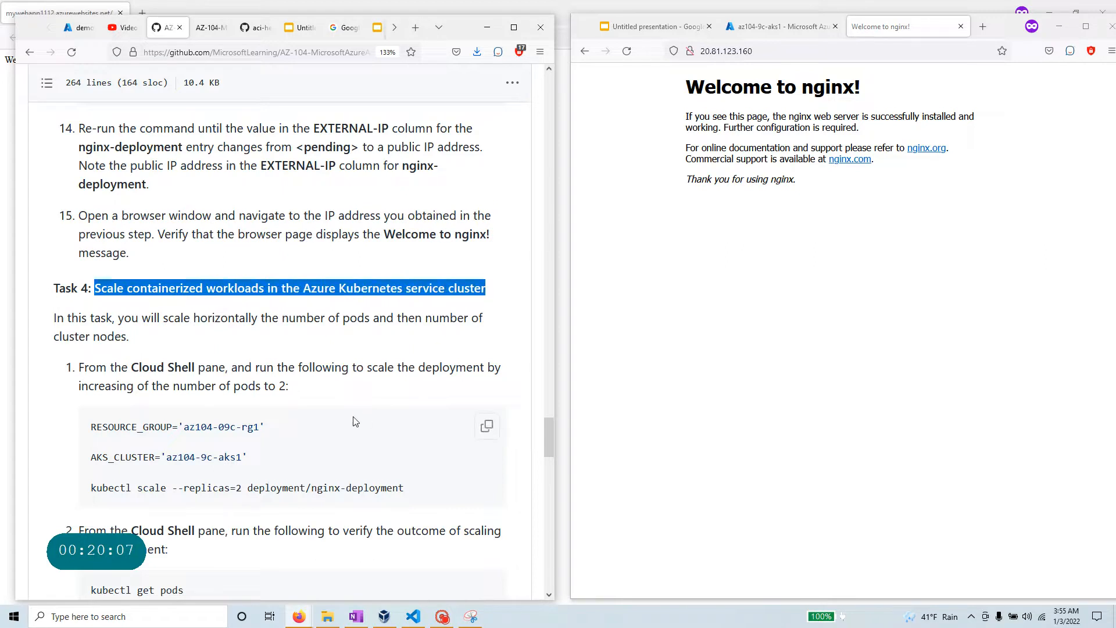
pyautogui.scroll(-3, 349, 423)
pyautogui.click(779, 26)
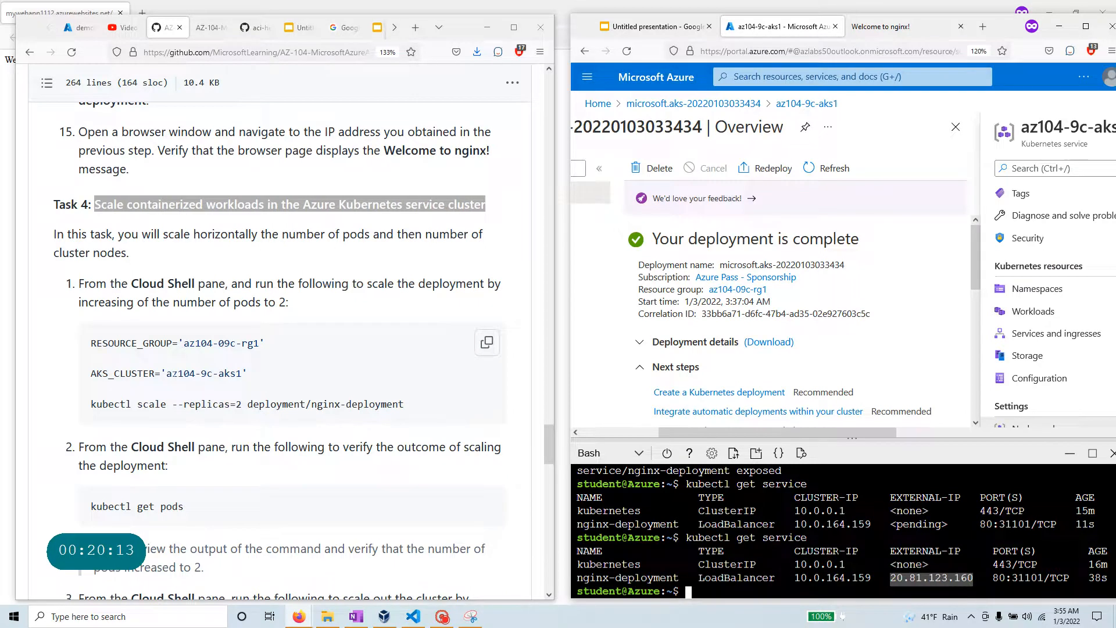
pyautogui.click(487, 343)
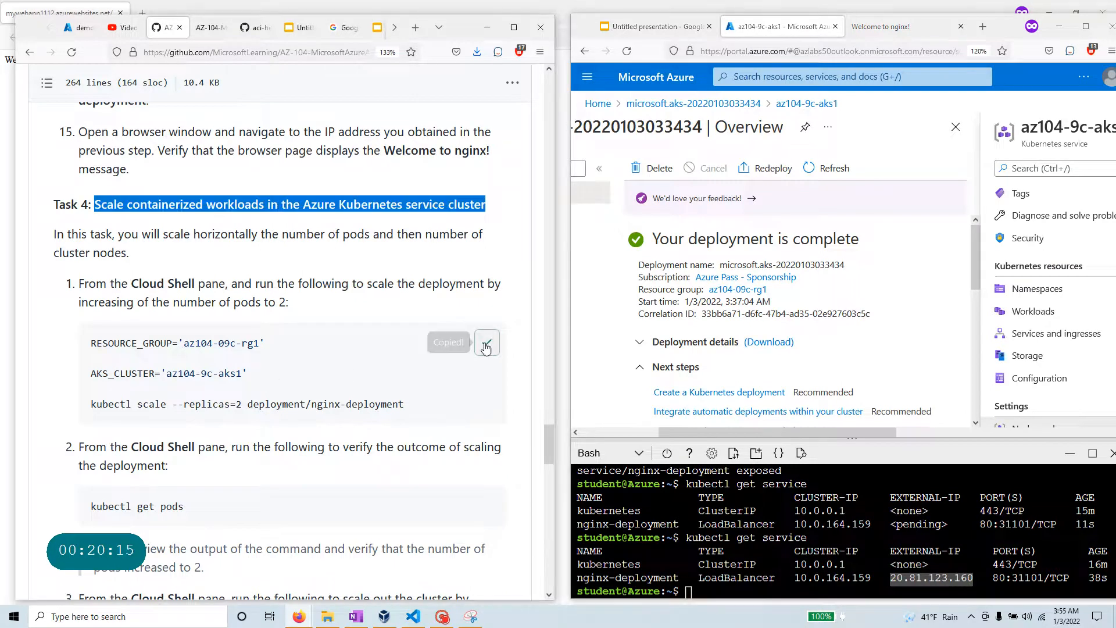
pyautogui.moveTo(241, 373); pyautogui.dragTo(63, 352)
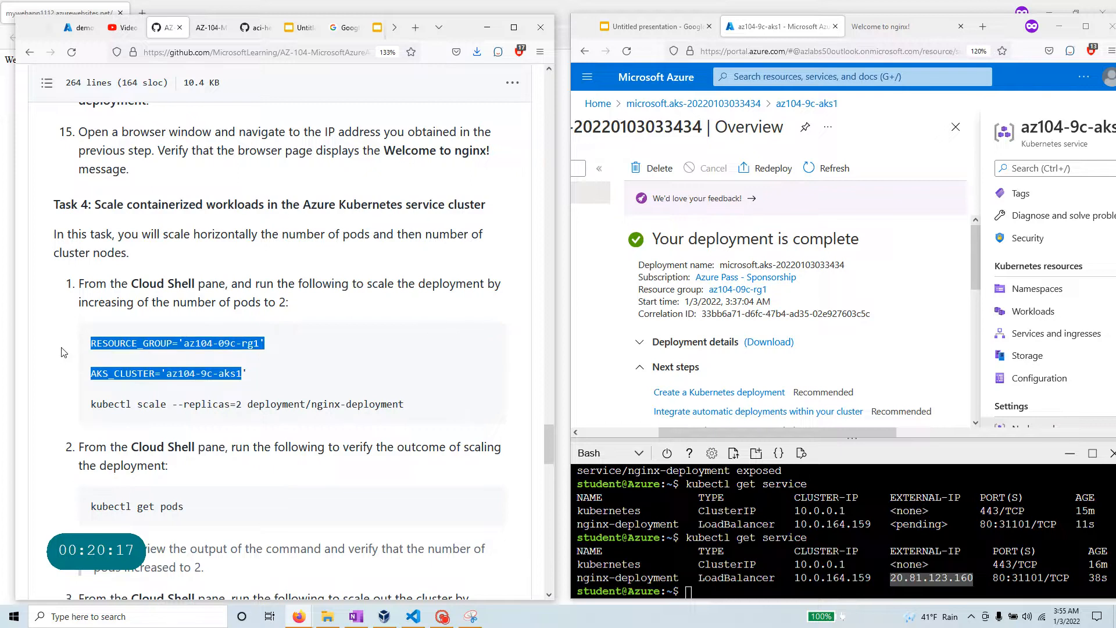
pyautogui.doubleClick(152, 404)
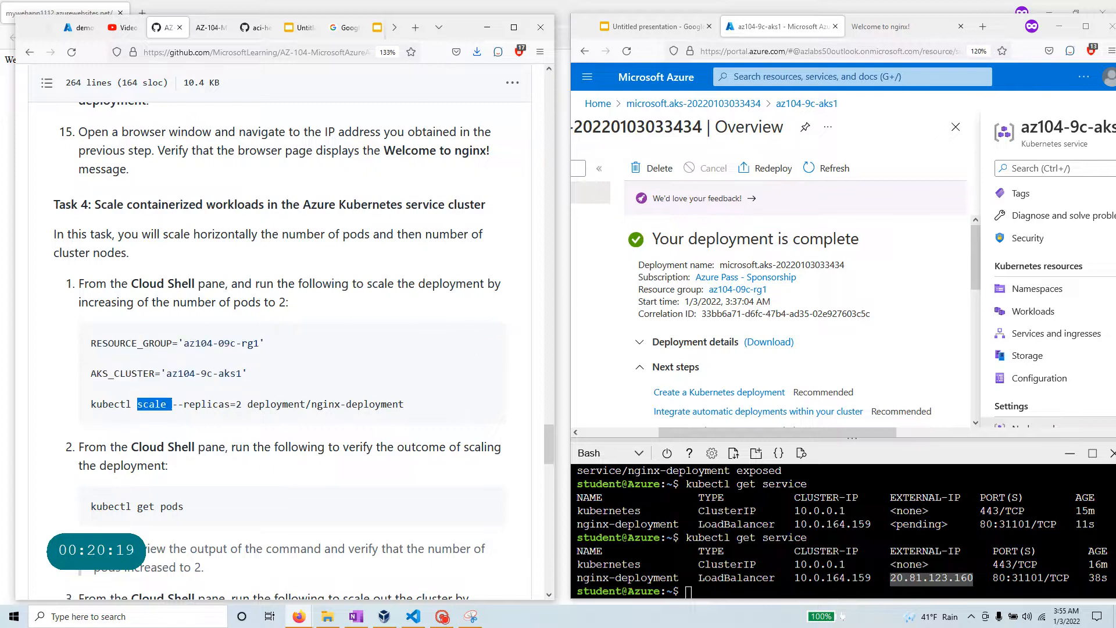
pyautogui.moveTo(173, 404); pyautogui.dragTo(242, 405)
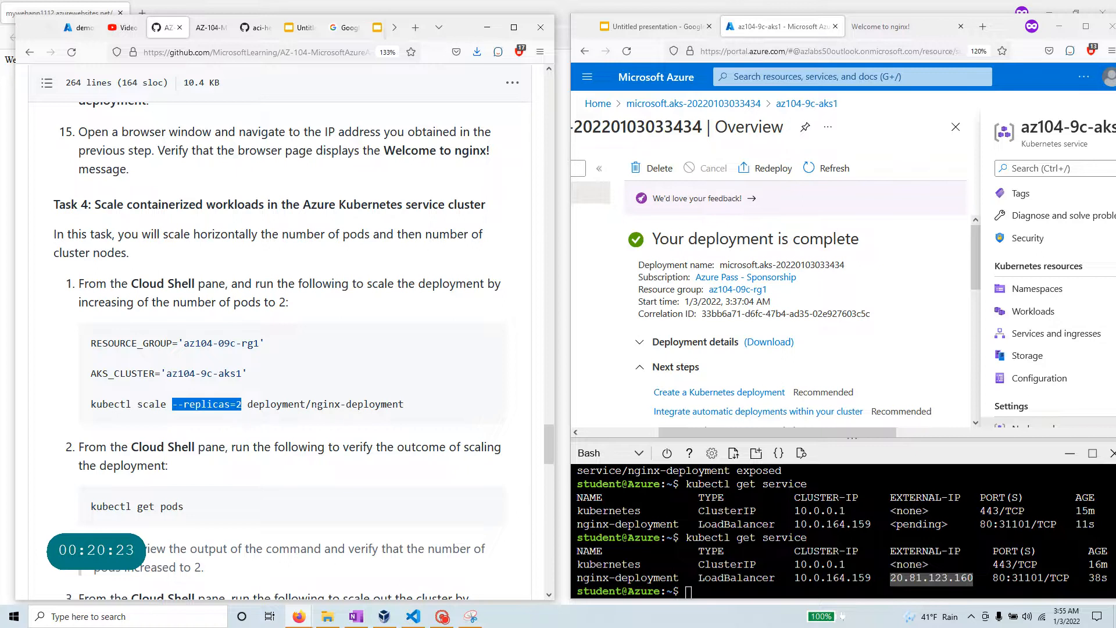
pyautogui.moveTo(311, 406); pyautogui.dragTo(403, 405)
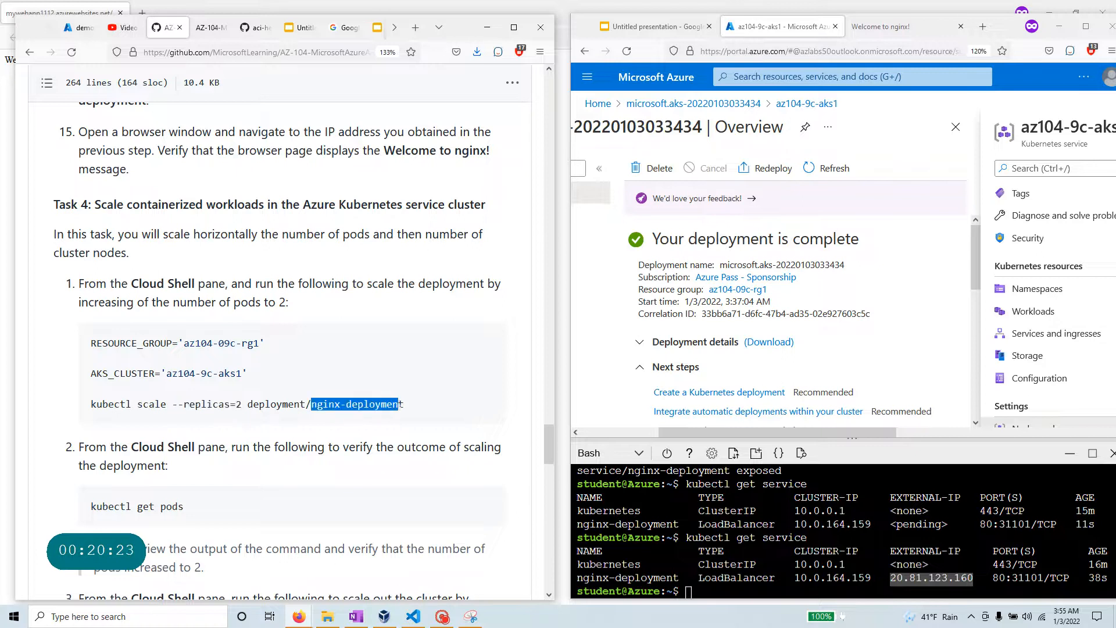
# Step: Clear the Cloud Shell terminal with the clear command
pyautogui.click(701, 592)
pyautogui.write('c;')
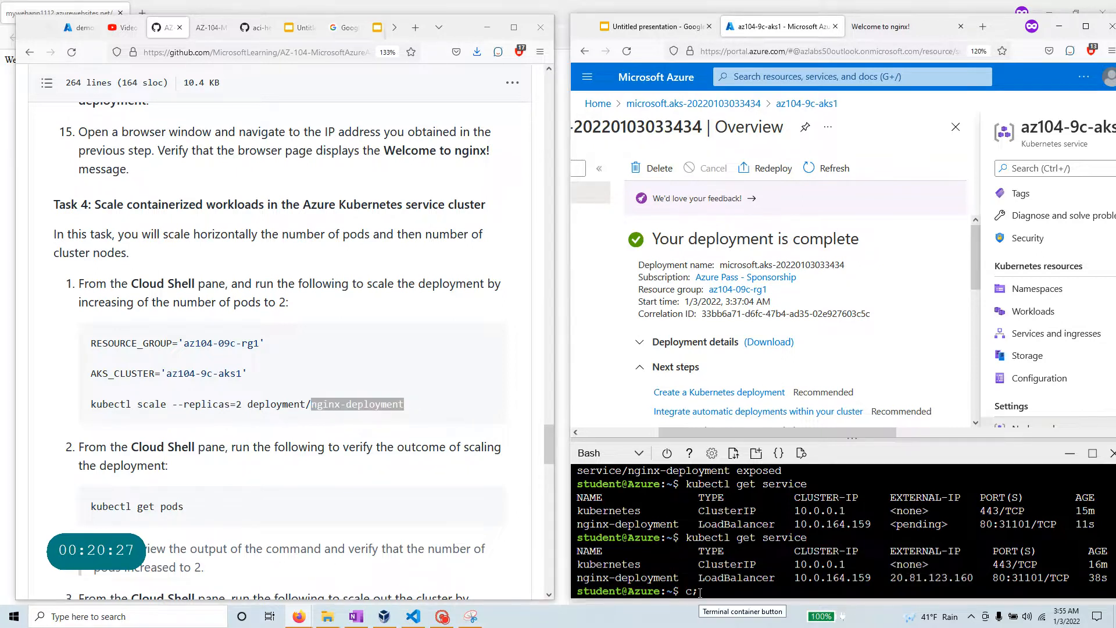
pyautogui.press('BackSpace')
pyautogui.write('lear')
pyautogui.press('Return')
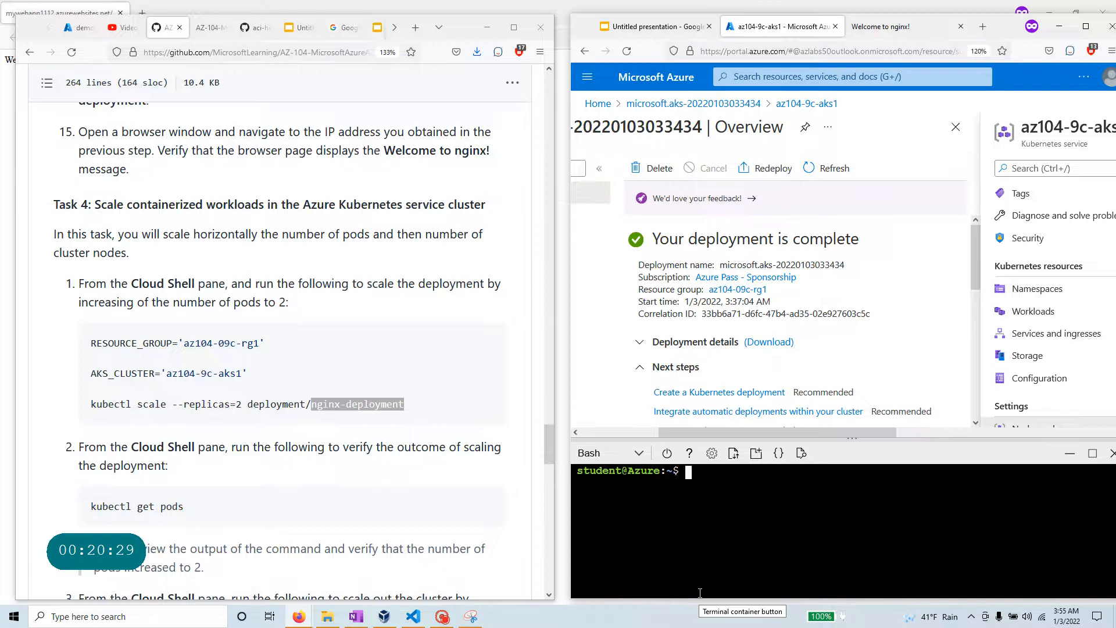
# Step: Set RESOURCE_GROUP to 'az104-09c-rg1' and AKS_CLUSTER to 'az104-9c-aks1' in Cloud Shell, and scale nginx-deployment to 2 replicas
pyautogui.rightClick(736, 494)
pyautogui.click(781, 358)
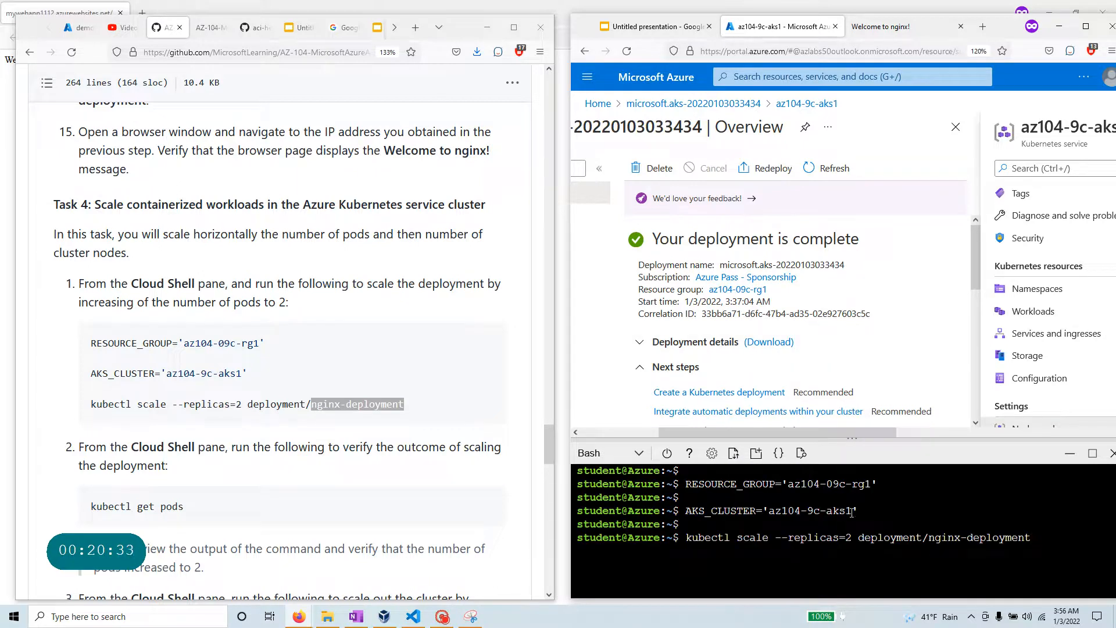
pyautogui.moveTo(687, 486); pyautogui.dragTo(691, 511)
pyautogui.click(1042, 534)
pyautogui.press('Return')
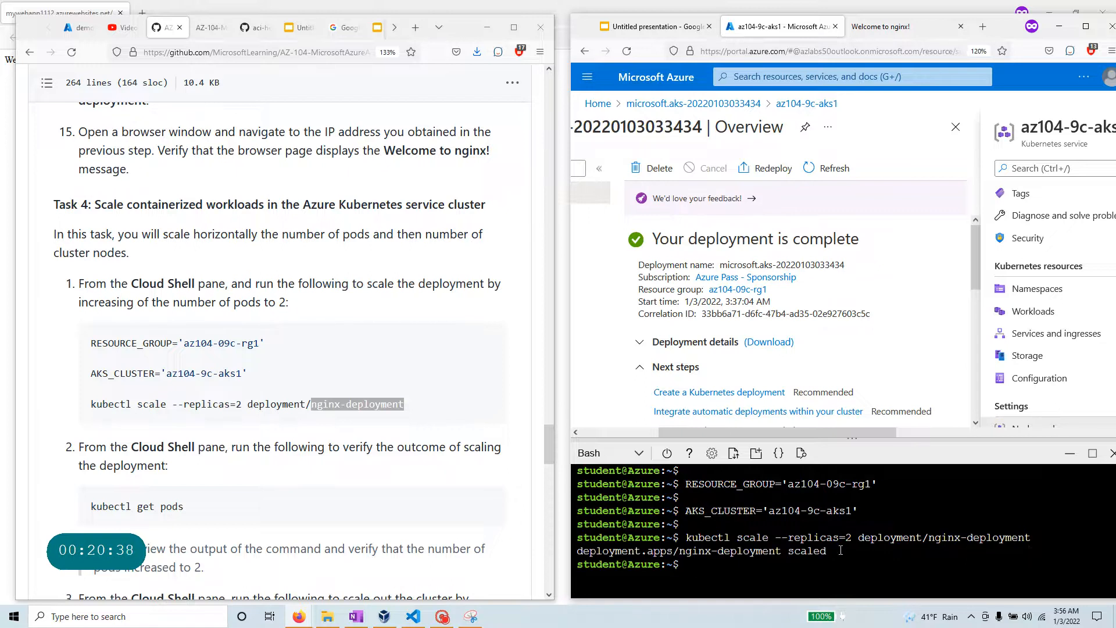
pyautogui.moveTo(838, 550); pyautogui.dragTo(576, 551)
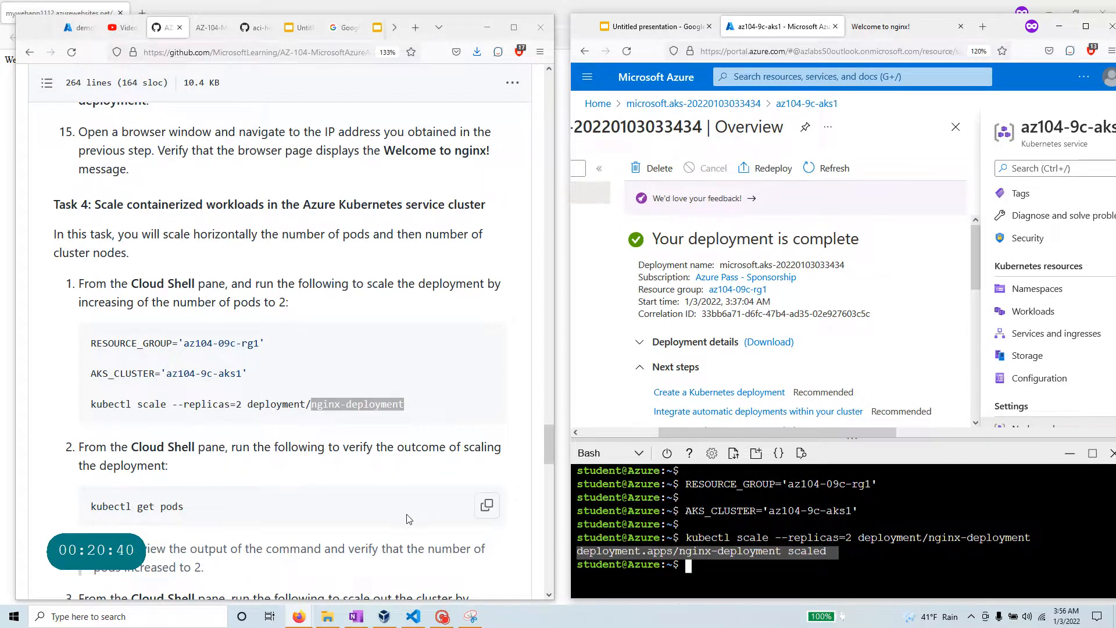
# Step: Run the lab's kubectl get pods command in Cloud Shell and compare the listed pods with the note in step 2
pyautogui.click(490, 509)
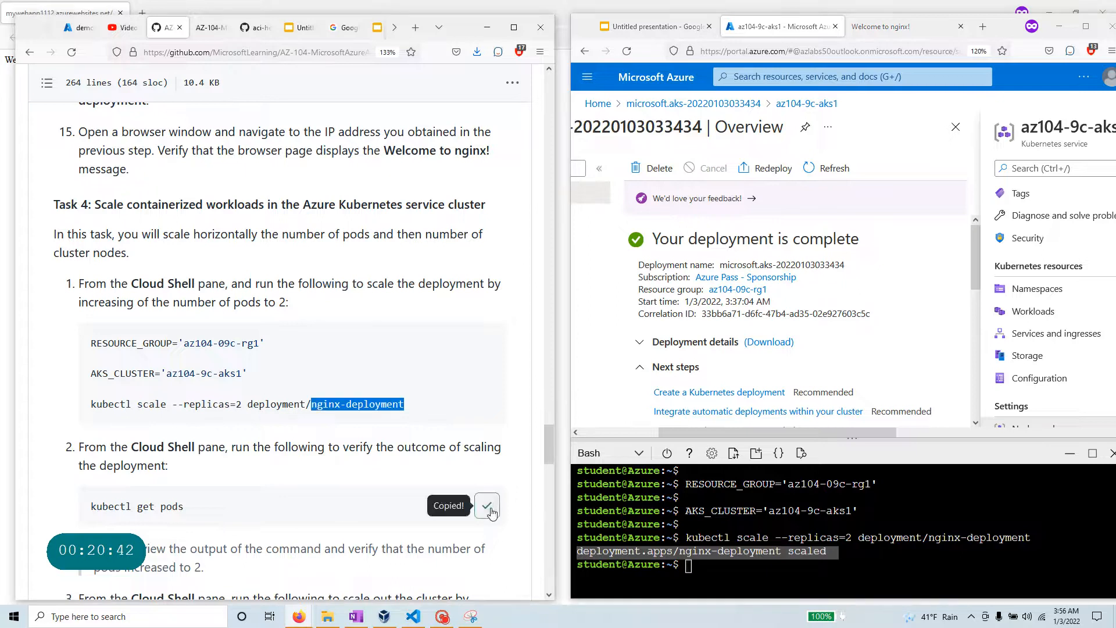
pyautogui.rightClick(705, 565)
pyautogui.click(727, 431)
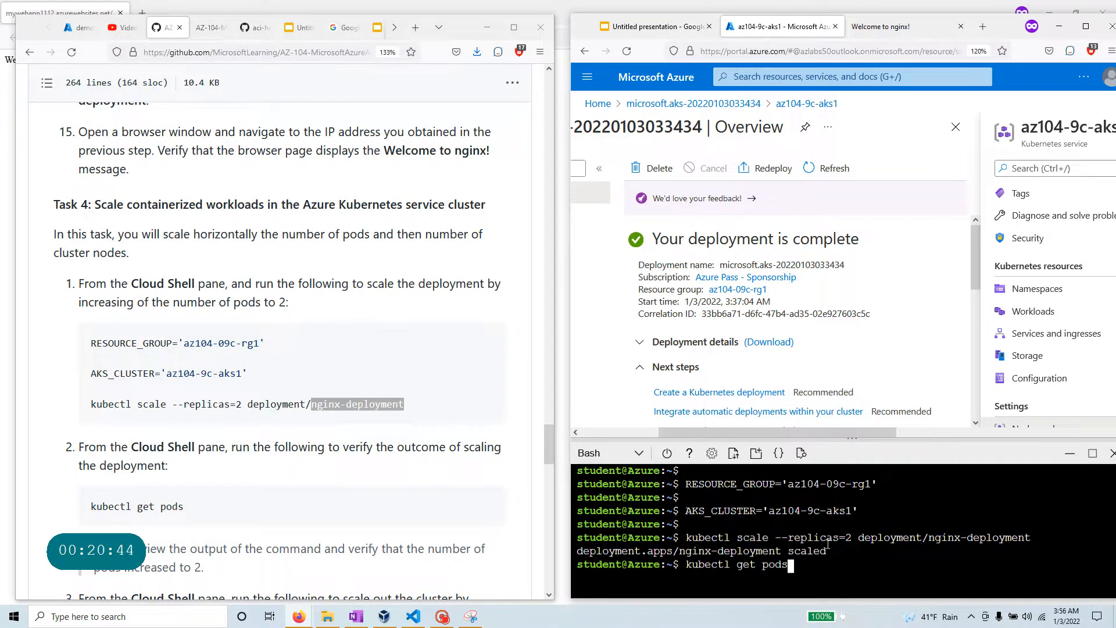
pyautogui.press('Return')
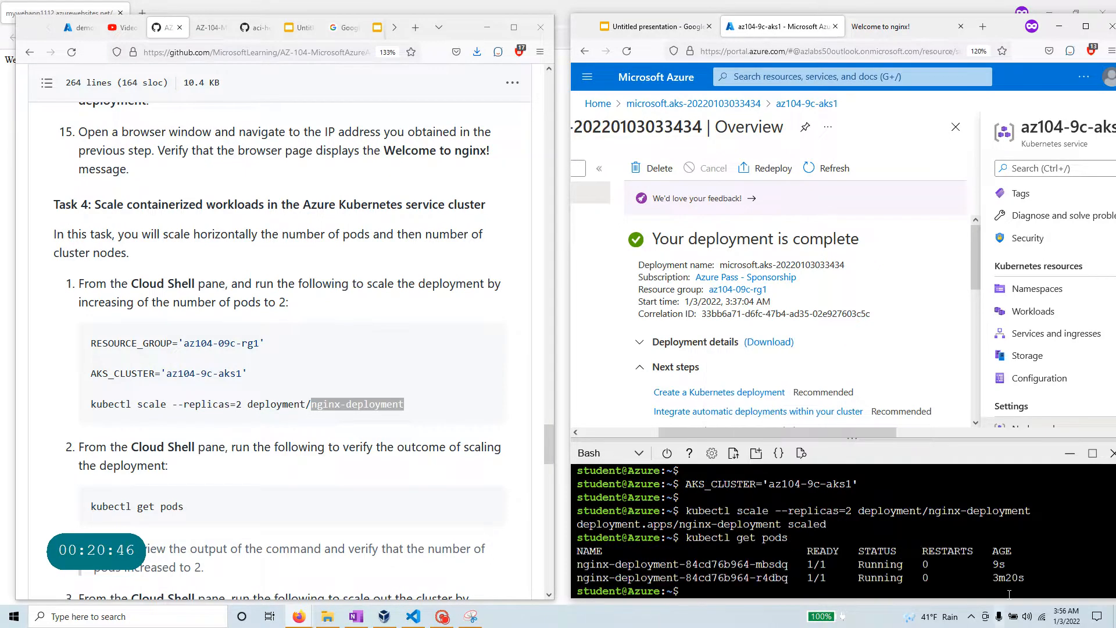
pyautogui.moveTo(1030, 578); pyautogui.dragTo(566, 568)
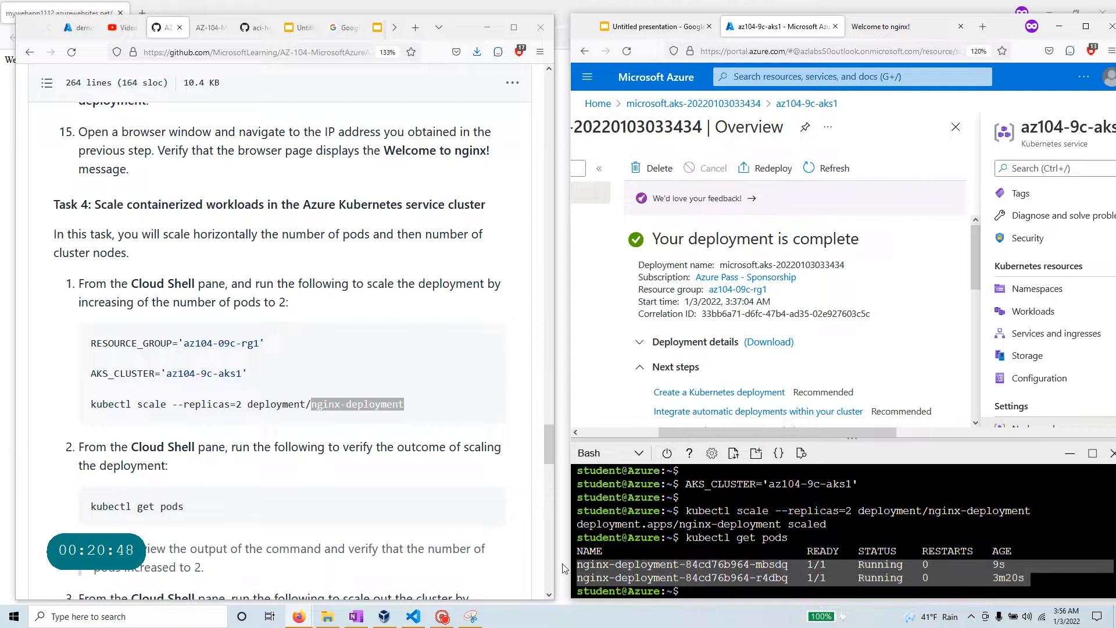
pyautogui.click(708, 579)
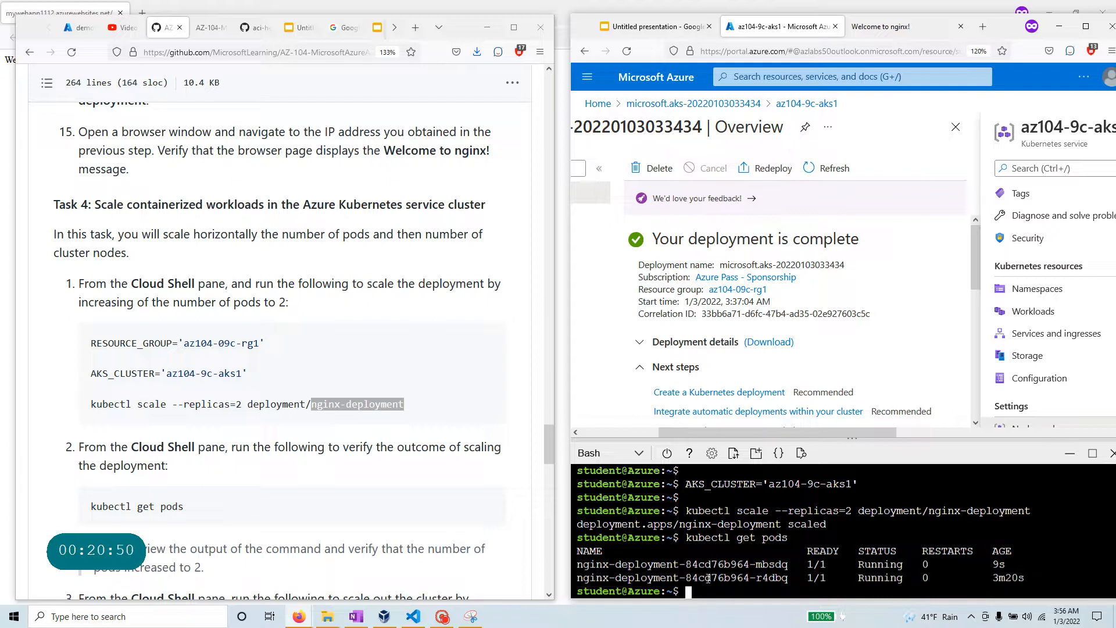
pyautogui.moveTo(795, 576); pyautogui.dragTo(577, 579)
pyautogui.moveTo(1030, 577); pyautogui.dragTo(588, 562)
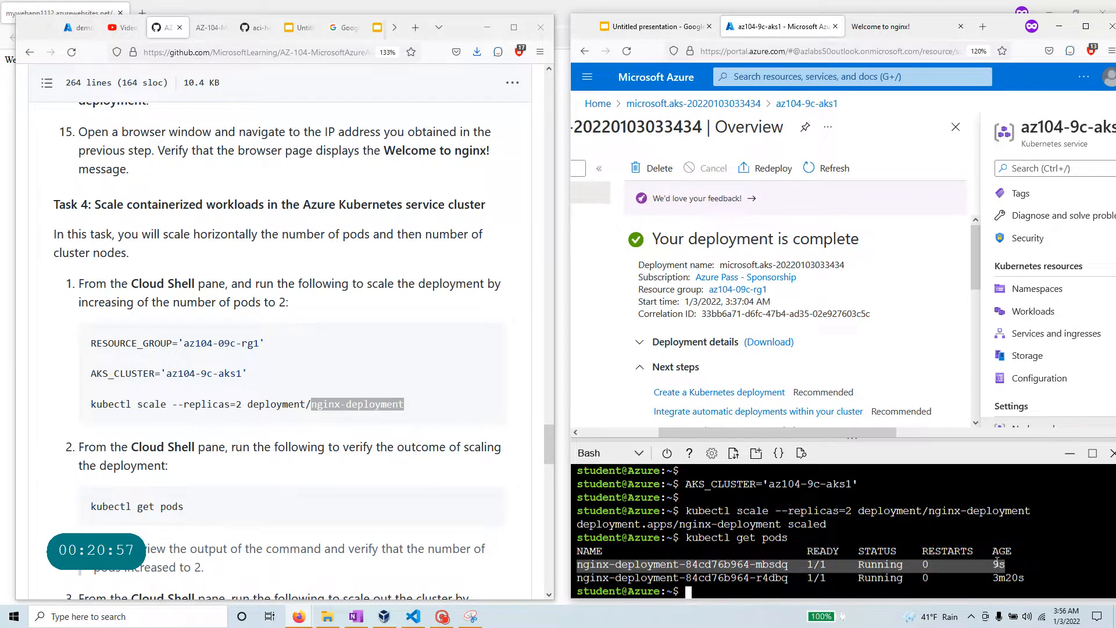
pyautogui.scroll(-4, 275, 469)
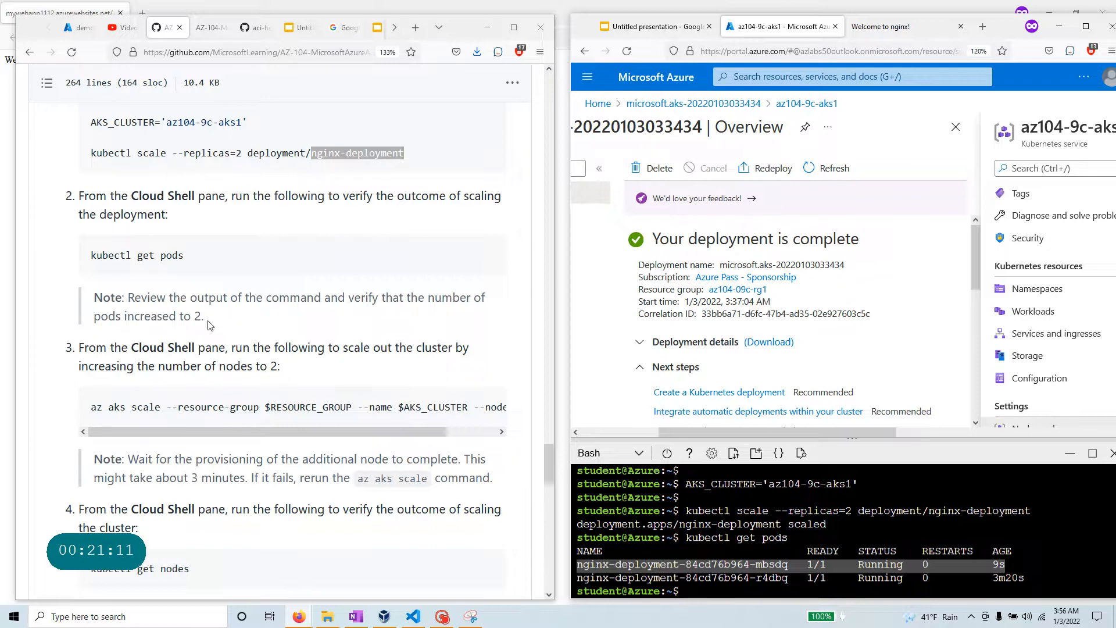
pyautogui.moveTo(205, 317); pyautogui.dragTo(65, 312)
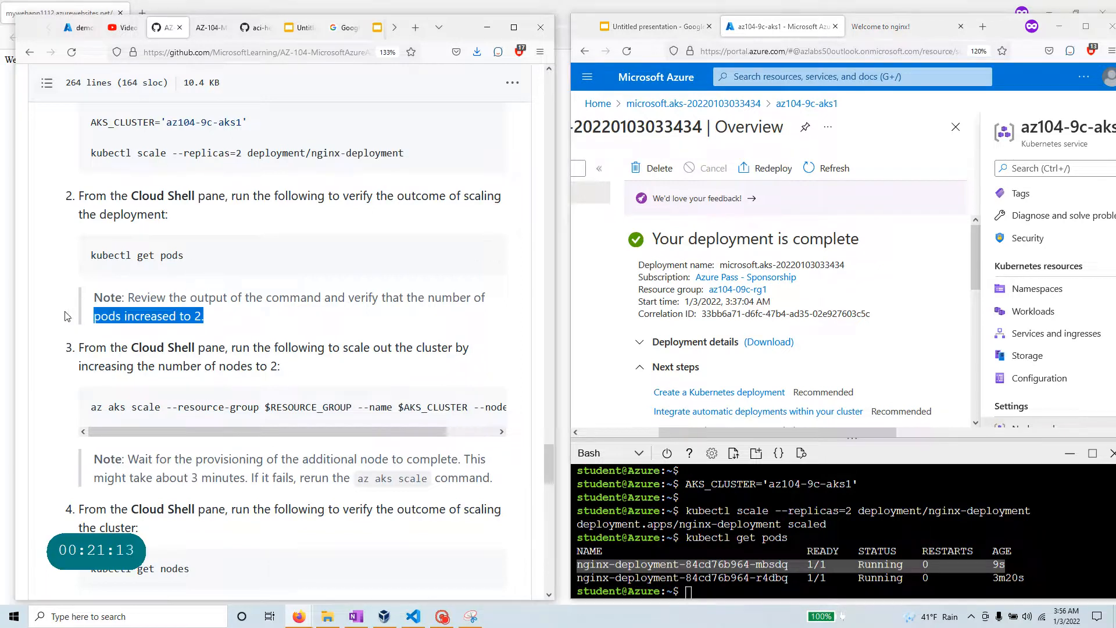
# Step: Try to scale the AKS cluster to 2 nodes with the lab's az aks scale command and examine the response
pyautogui.moveTo(201, 424); pyautogui.dragTo(249, 436)
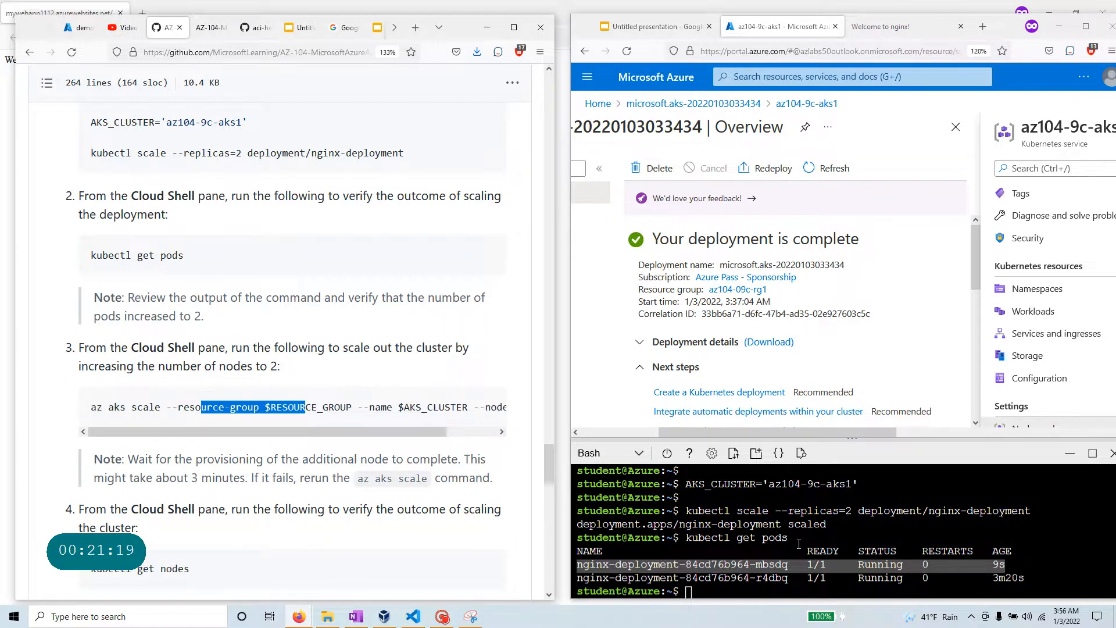
pyautogui.moveTo(799, 544); pyautogui.dragTo(685, 539)
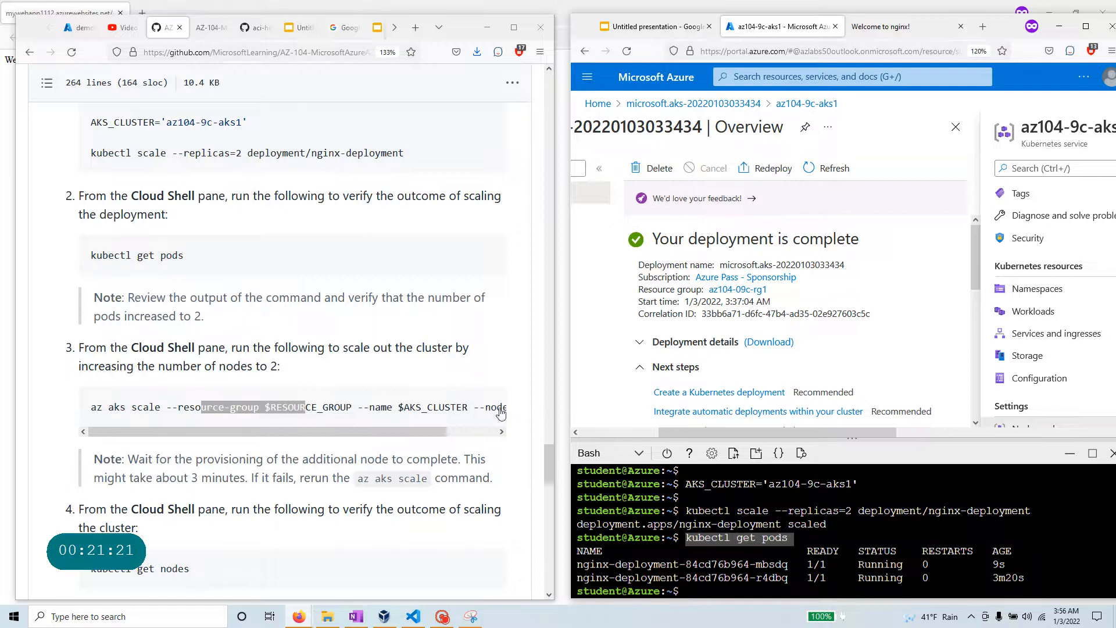
pyautogui.rightClick(702, 588)
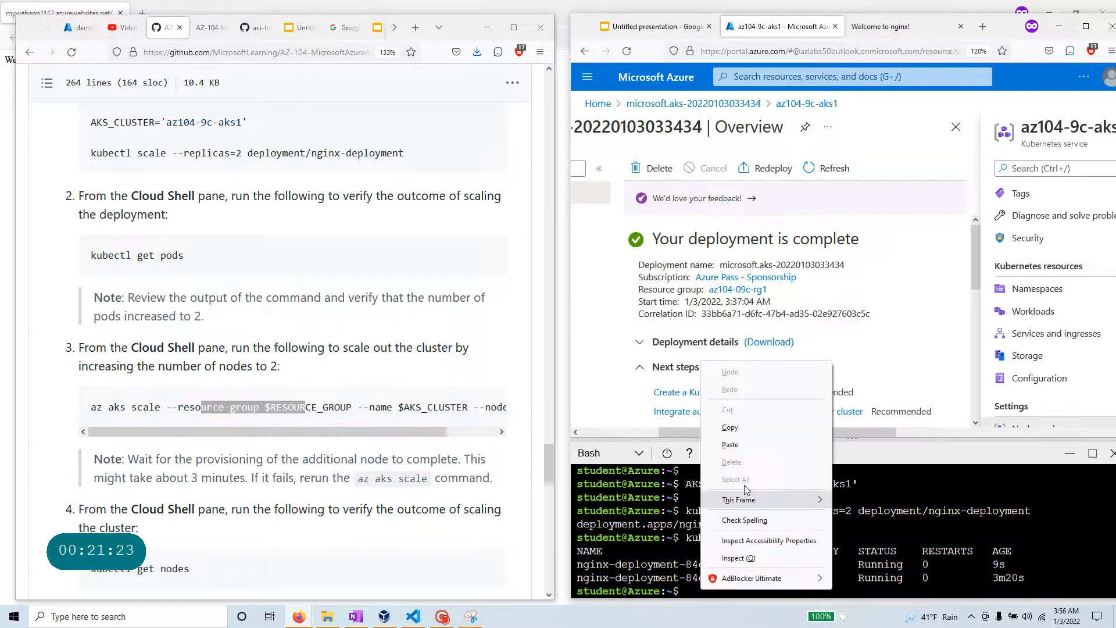
pyautogui.click(730, 444)
pyautogui.press('Return')
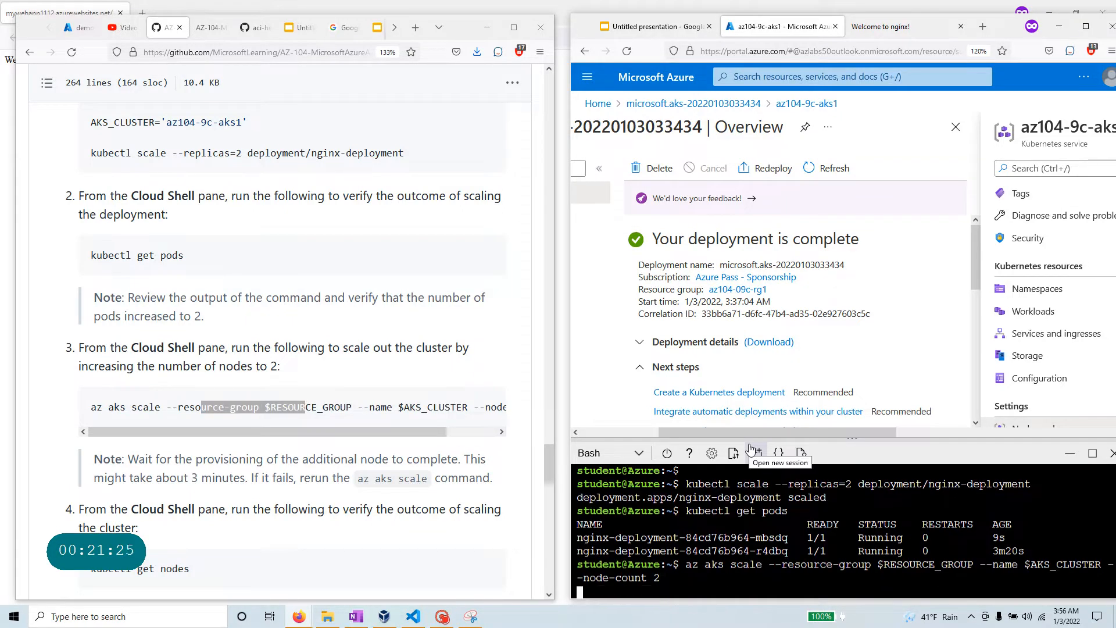
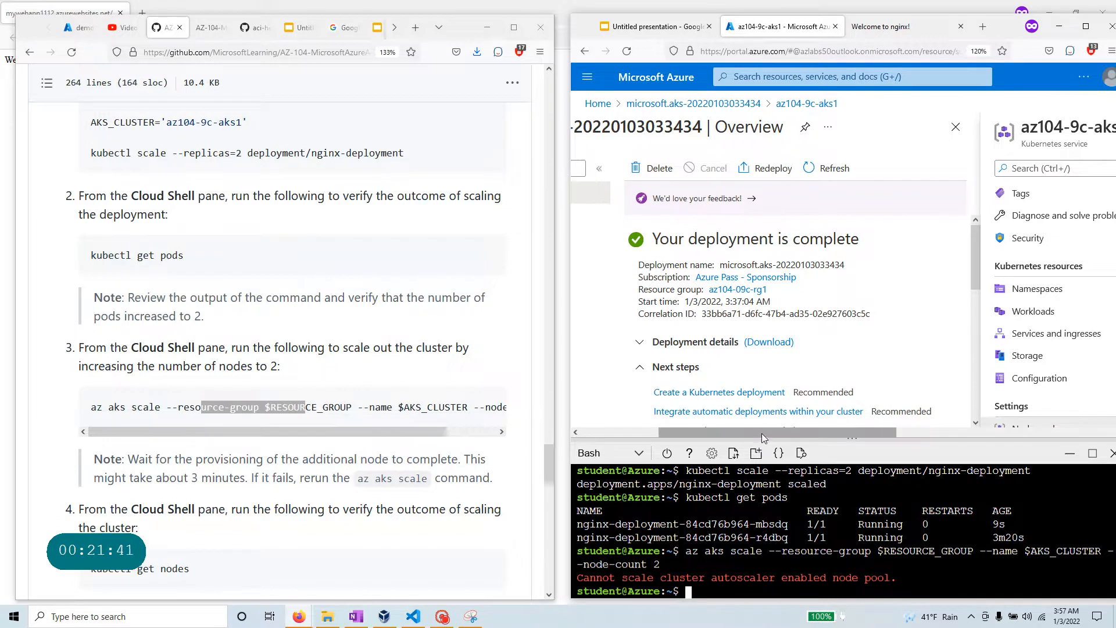
pyautogui.moveTo(762, 434); pyautogui.dragTo(696, 444)
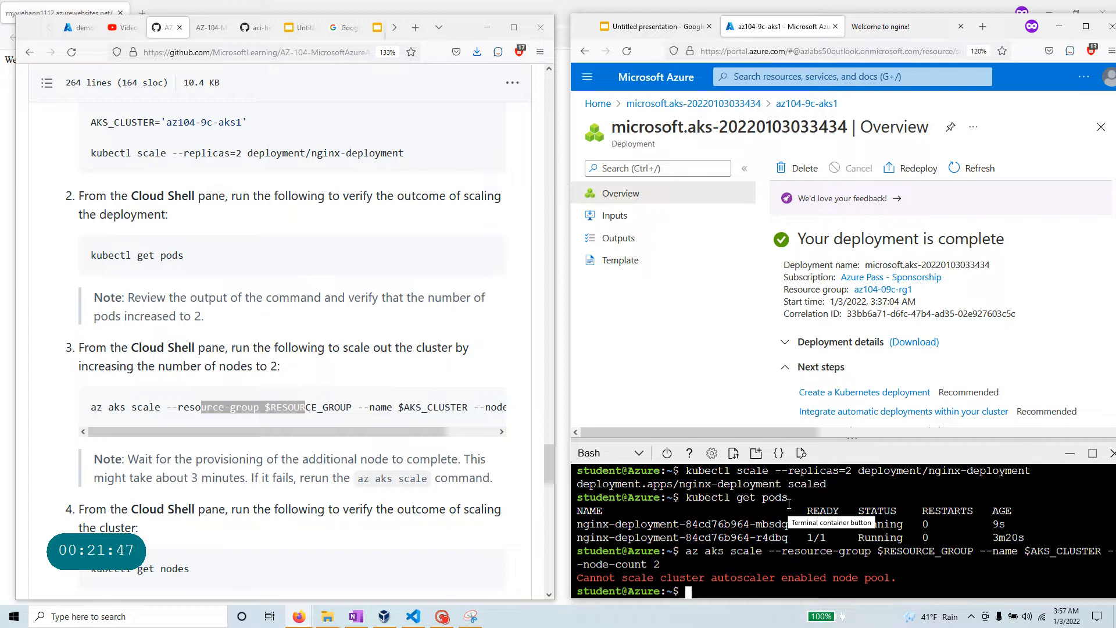
pyautogui.moveTo(712, 579); pyautogui.dragTo(775, 578)
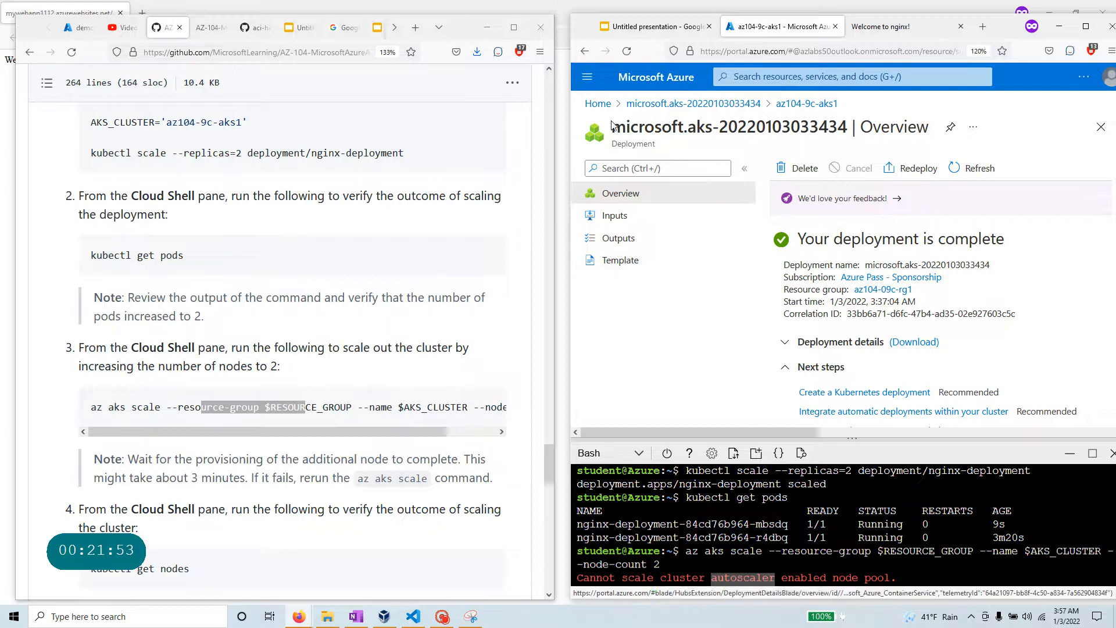
# Step: Return to cluster az104-9c-aks1, filter its settings by "scal", and open agentpool from the node pools
pyautogui.click(784, 104)
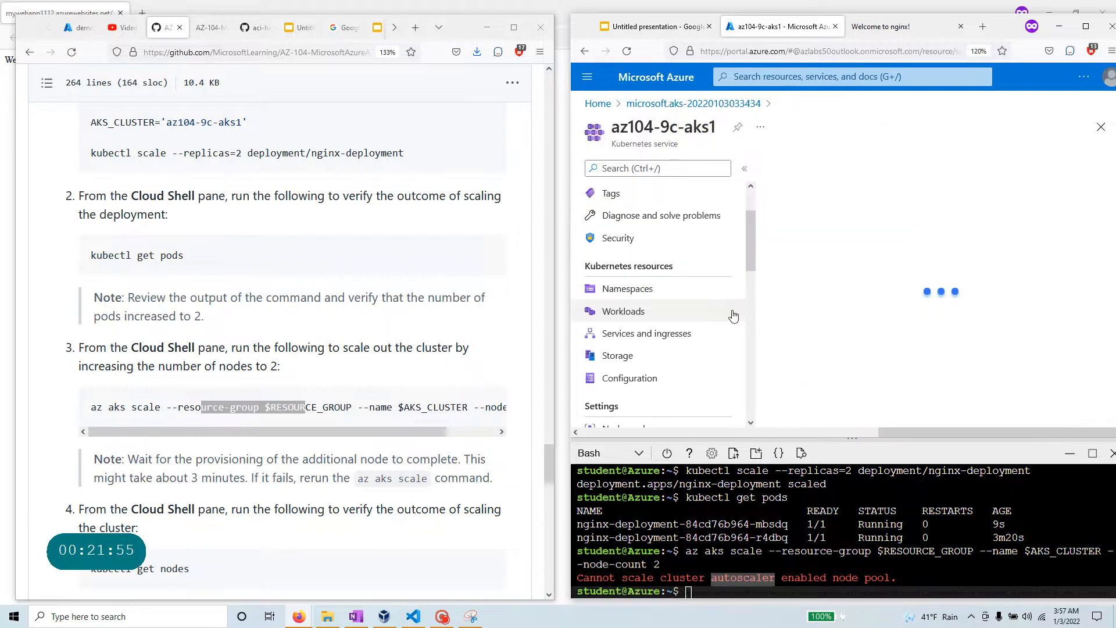
pyautogui.click(657, 168)
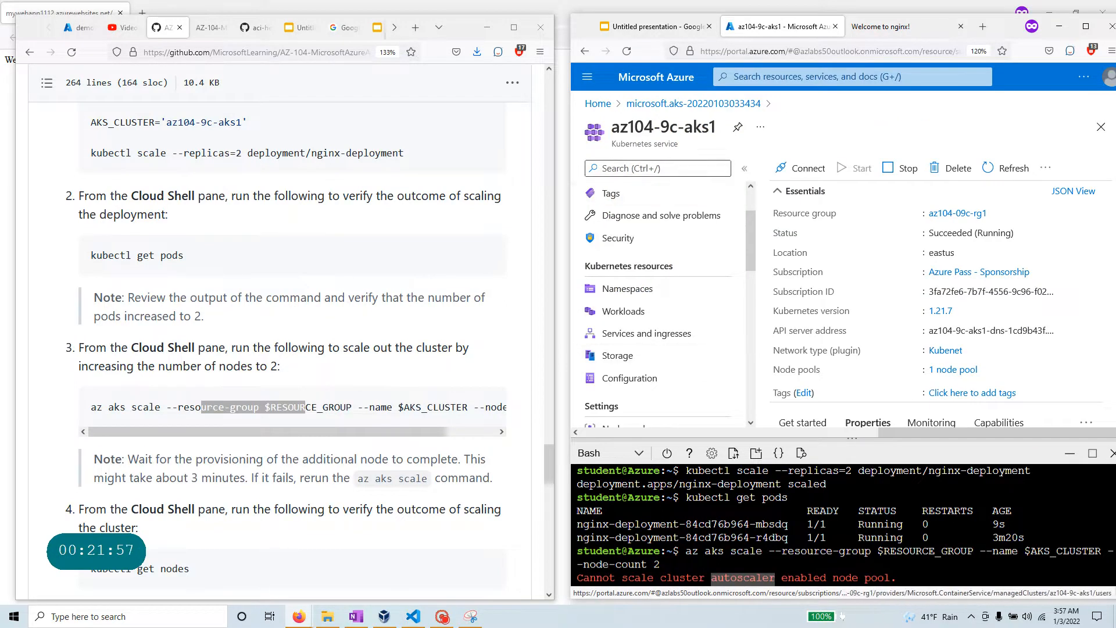
pyautogui.write('scaling')
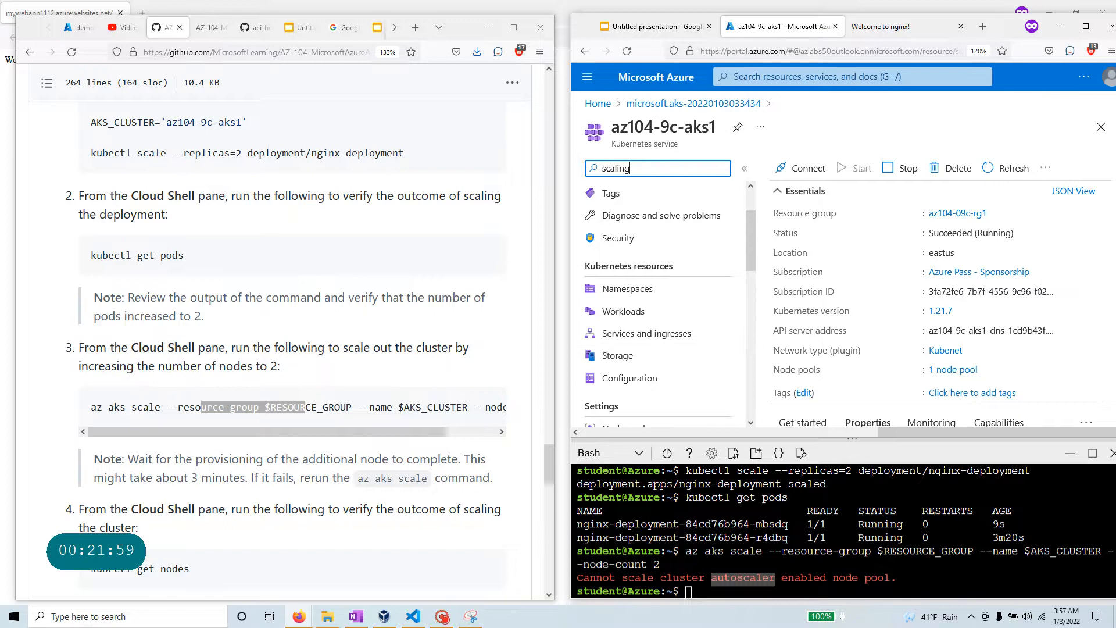
pyautogui.press('BackSpace')
pyautogui.press('BackSpace')
pyautogui.press('BackSpace')
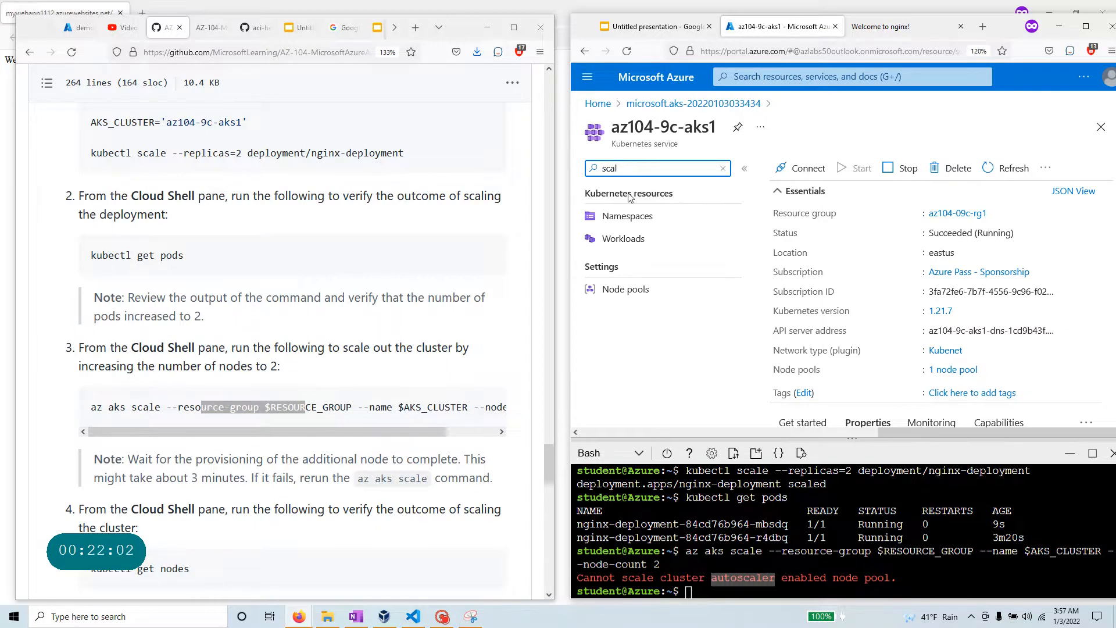
pyautogui.click(620, 291)
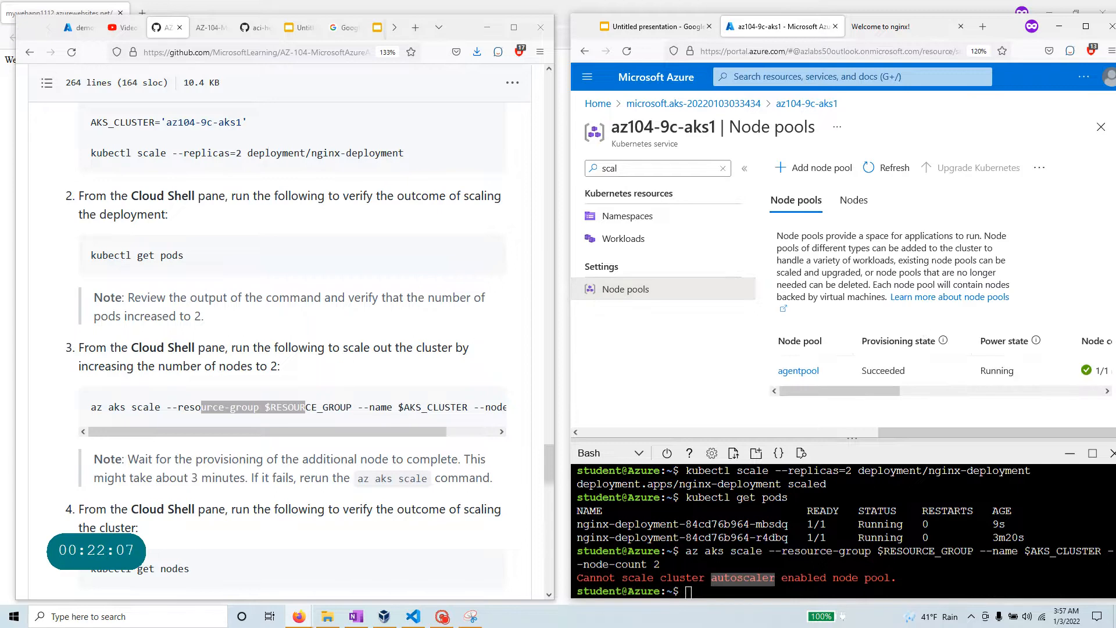
pyautogui.click(857, 432)
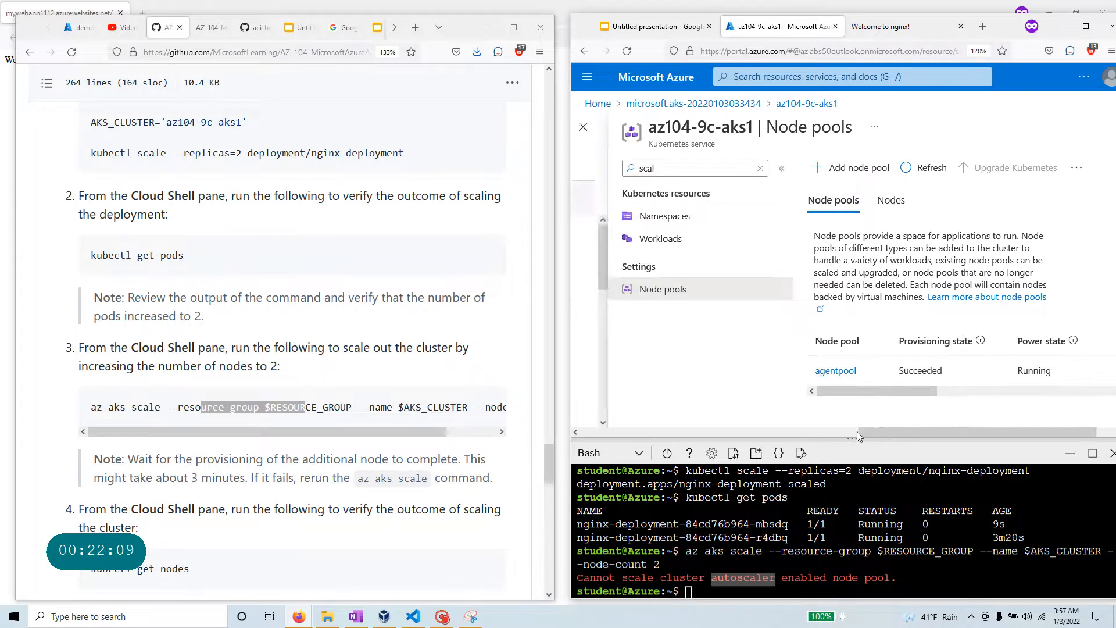
pyautogui.moveTo(804, 432); pyautogui.dragTo(1103, 434)
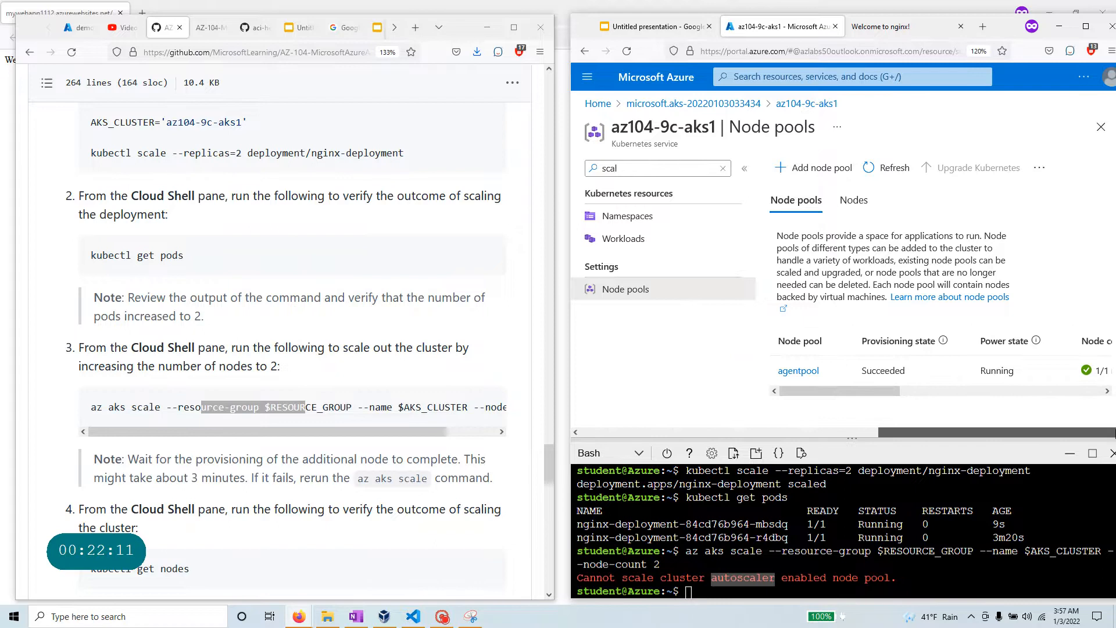
pyautogui.click(803, 372)
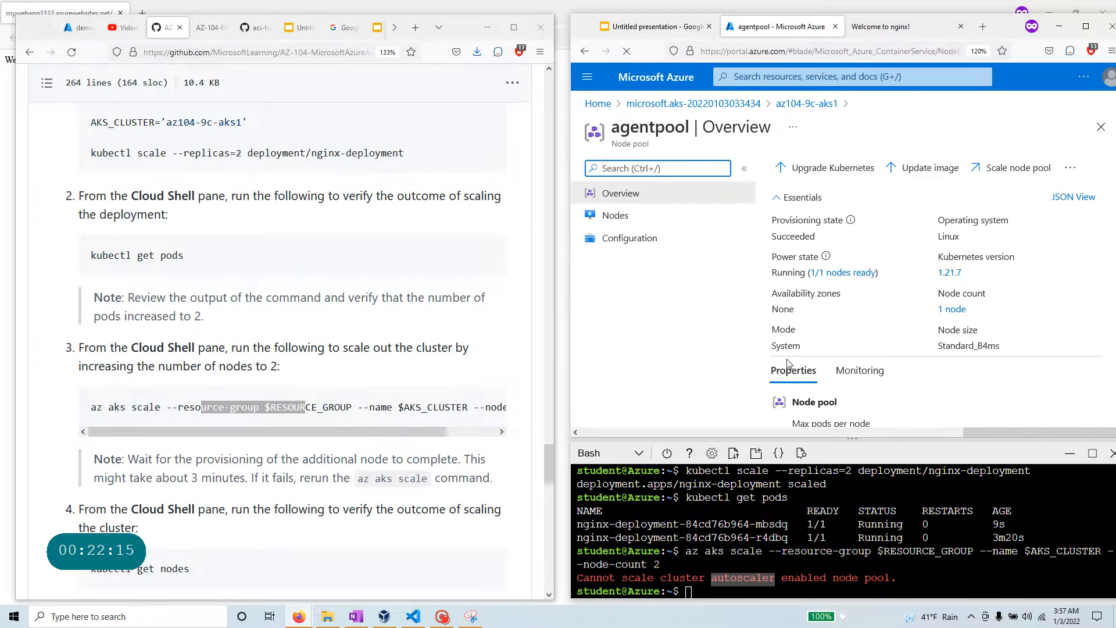
# Step: Open agentpool's autoscaling setting, switch the scale method to Manual and apply the change
pyautogui.scroll(-3, 911, 323)
pyautogui.scroll(-2, 911, 324)
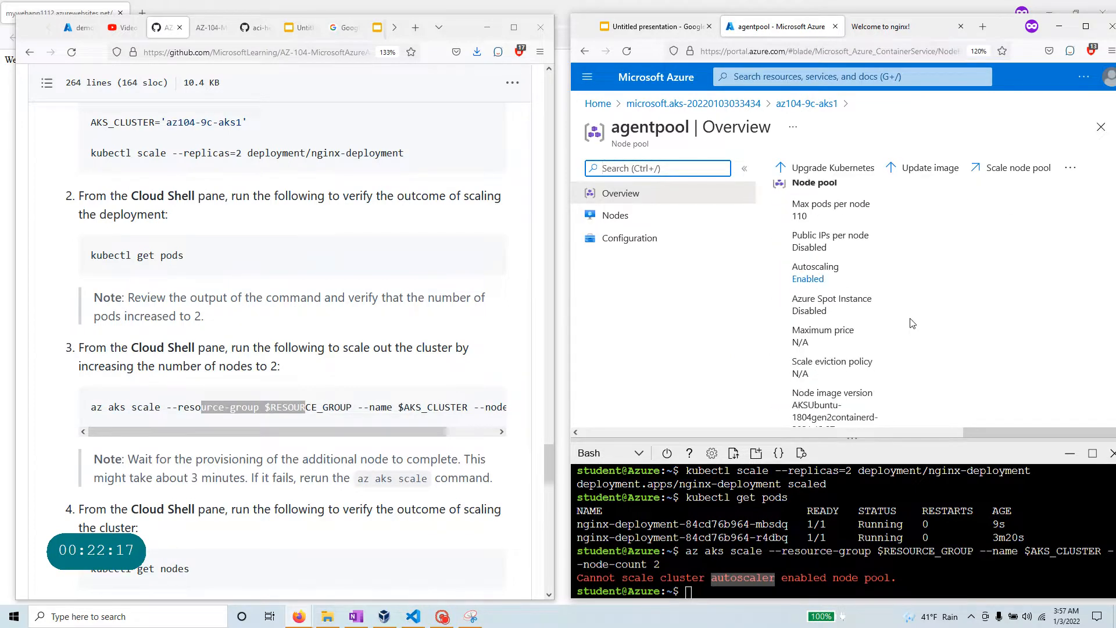
pyautogui.scroll(-3, 912, 324)
pyautogui.scroll(3, 913, 250)
pyautogui.click(820, 283)
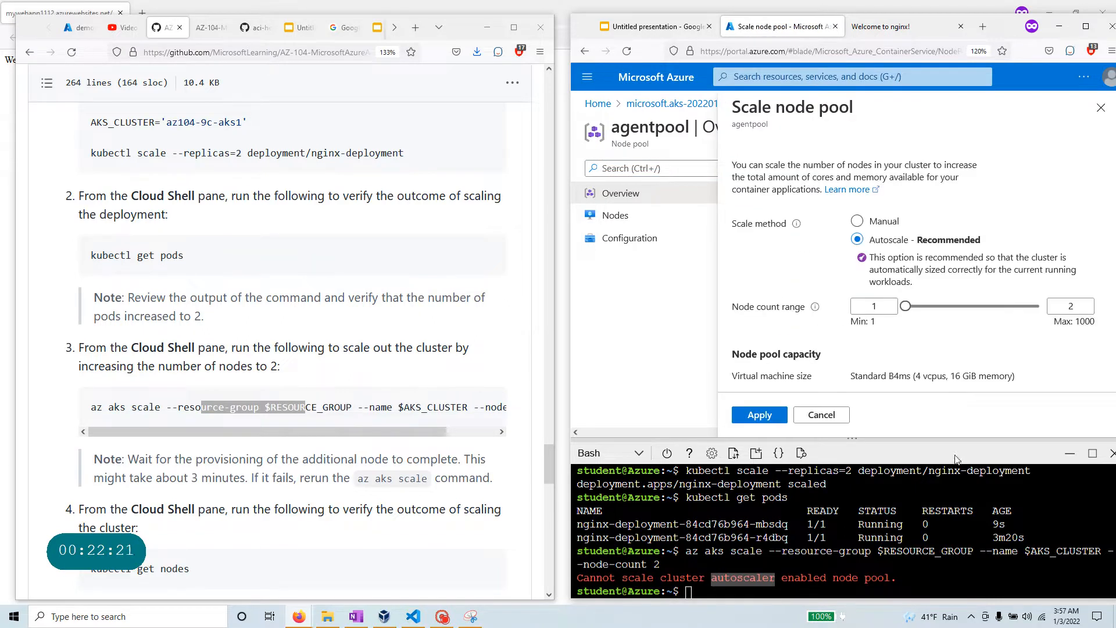
pyautogui.click(857, 223)
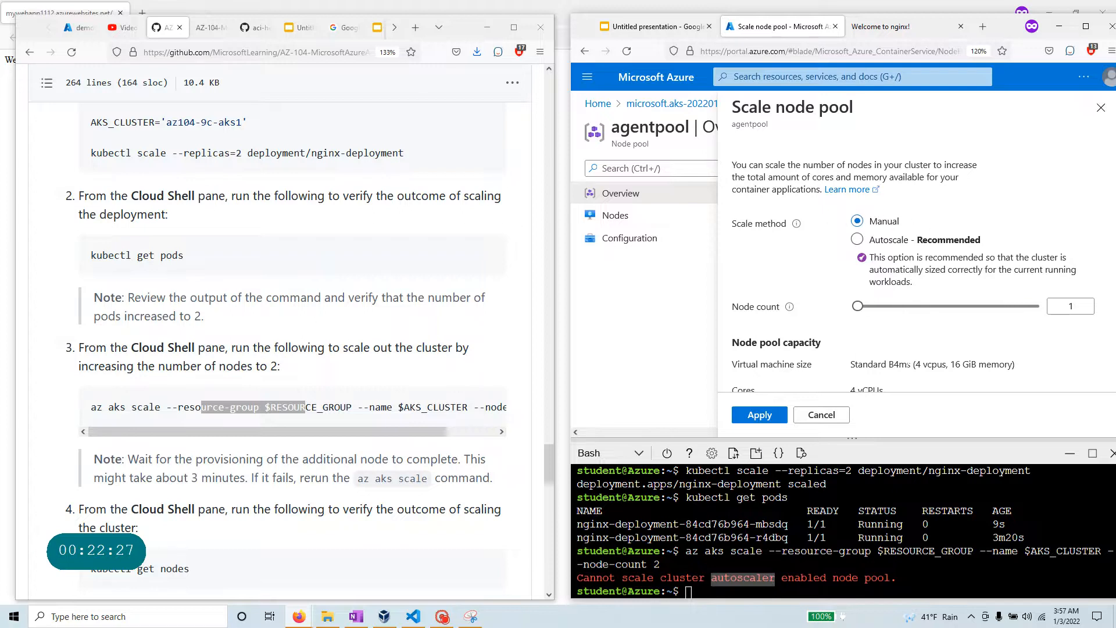
pyautogui.click(759, 415)
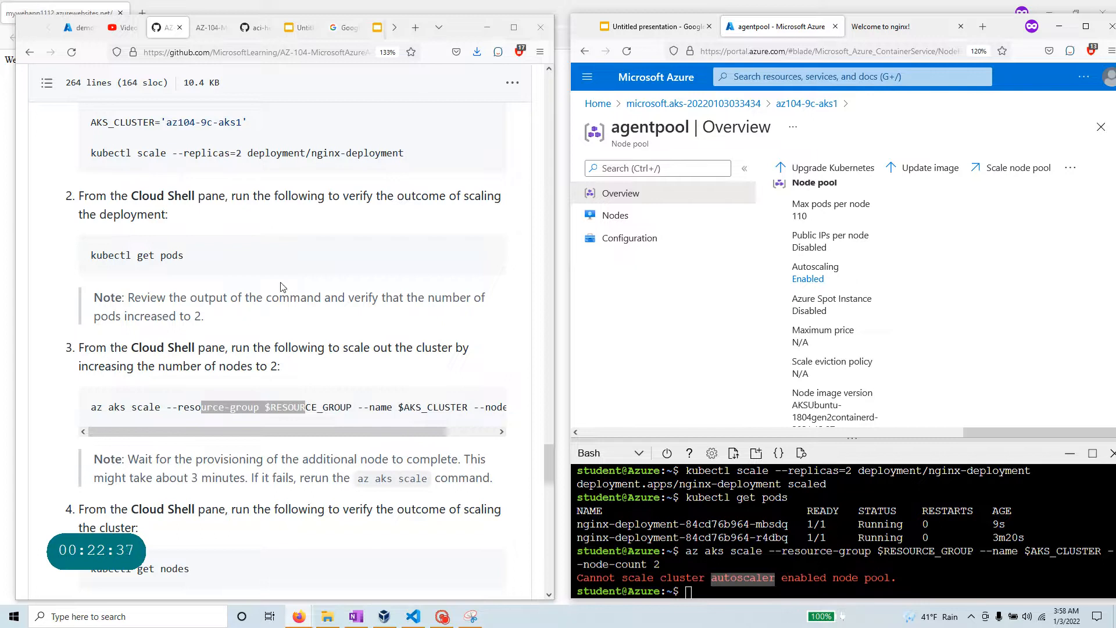
# Step: List the cluster's pods again with kubectl get pods in Cloud Shell
pyautogui.click(487, 254)
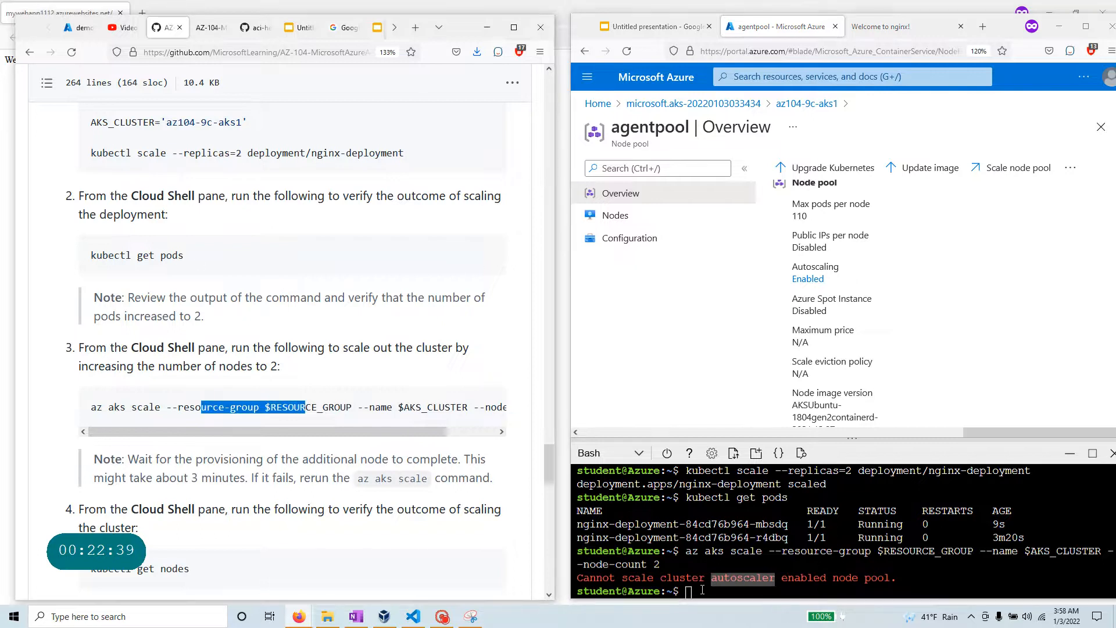
pyautogui.rightClick(702, 589)
pyautogui.click(732, 462)
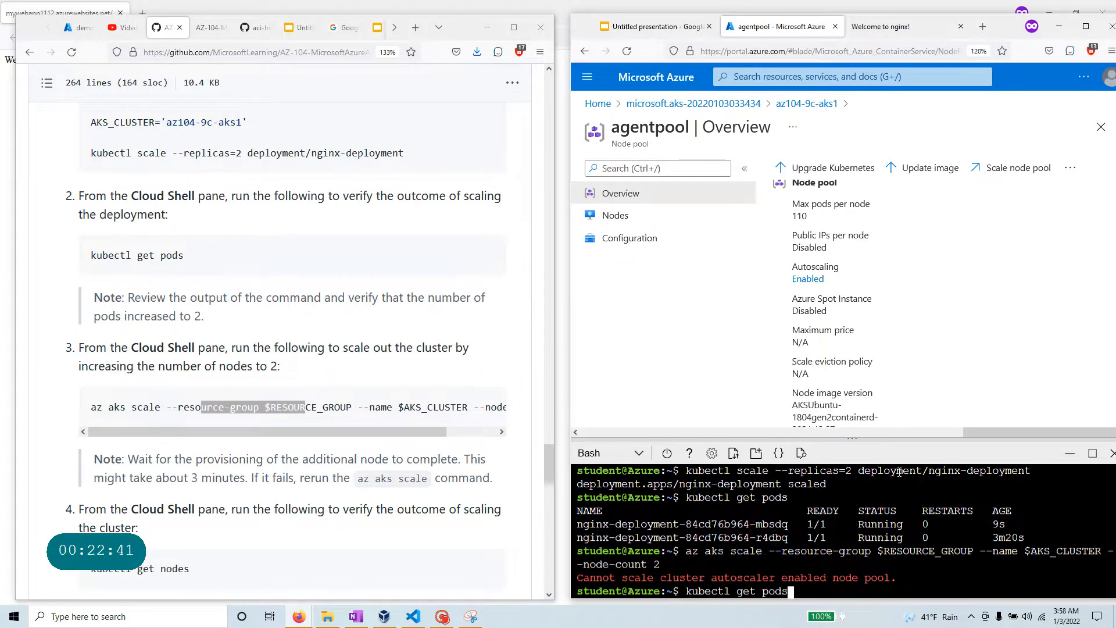
pyautogui.press('Return')
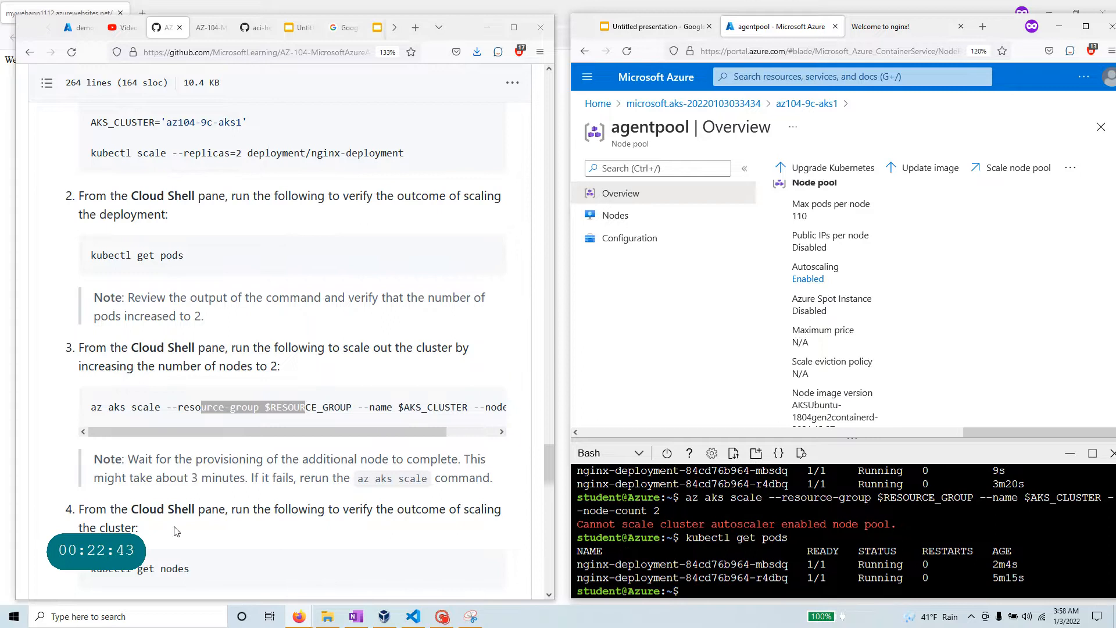
# Step: Try again to scale the cluster with az aks scale, using $RESOURCE_GROUP, $AKS_CLUSTER and a node count of 2
pyautogui.click(490, 405)
pyautogui.click(706, 593)
pyautogui.rightClick(707, 593)
pyautogui.click(757, 455)
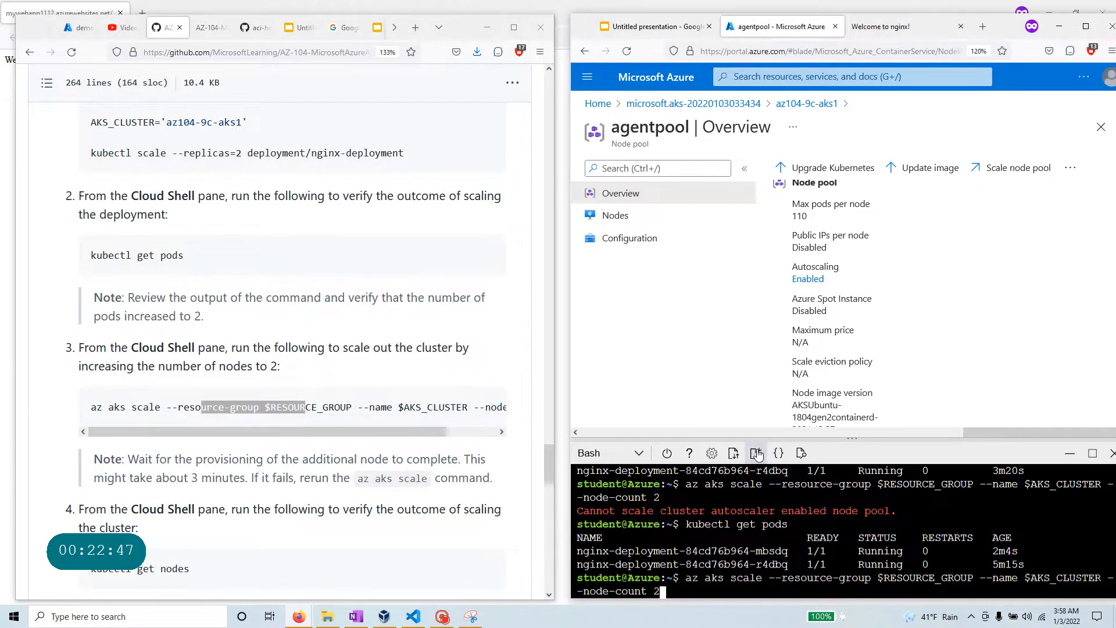
pyautogui.press('Return')
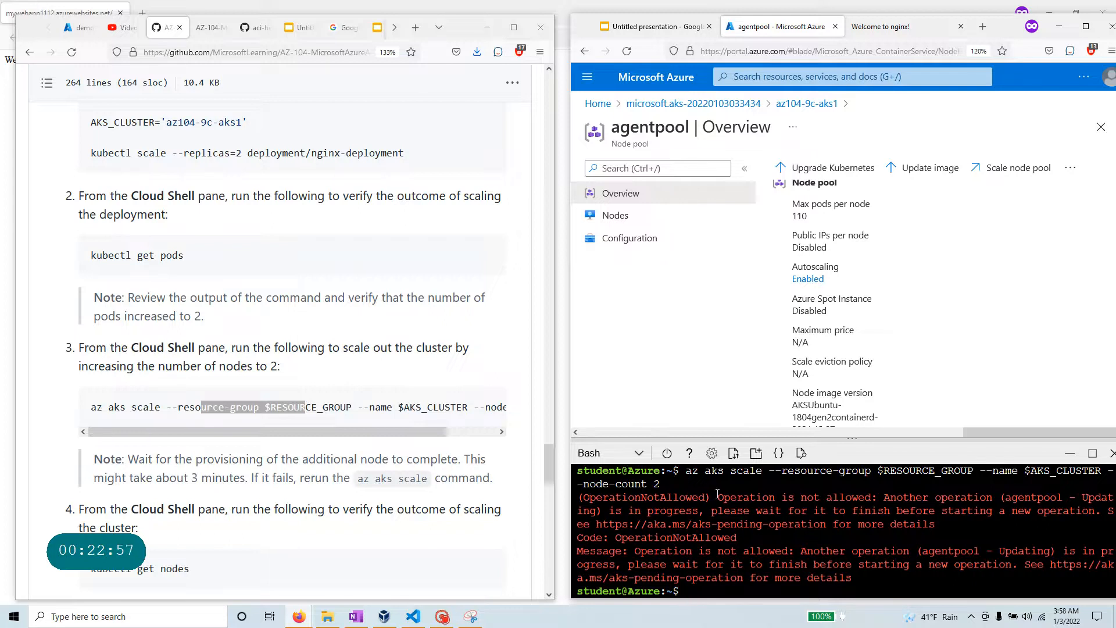
# Step: Read the scaling error in Cloud Shell and check the portal notifications for agentpool's scaling status
pyautogui.moveTo(721, 497); pyautogui.dragTo(976, 528)
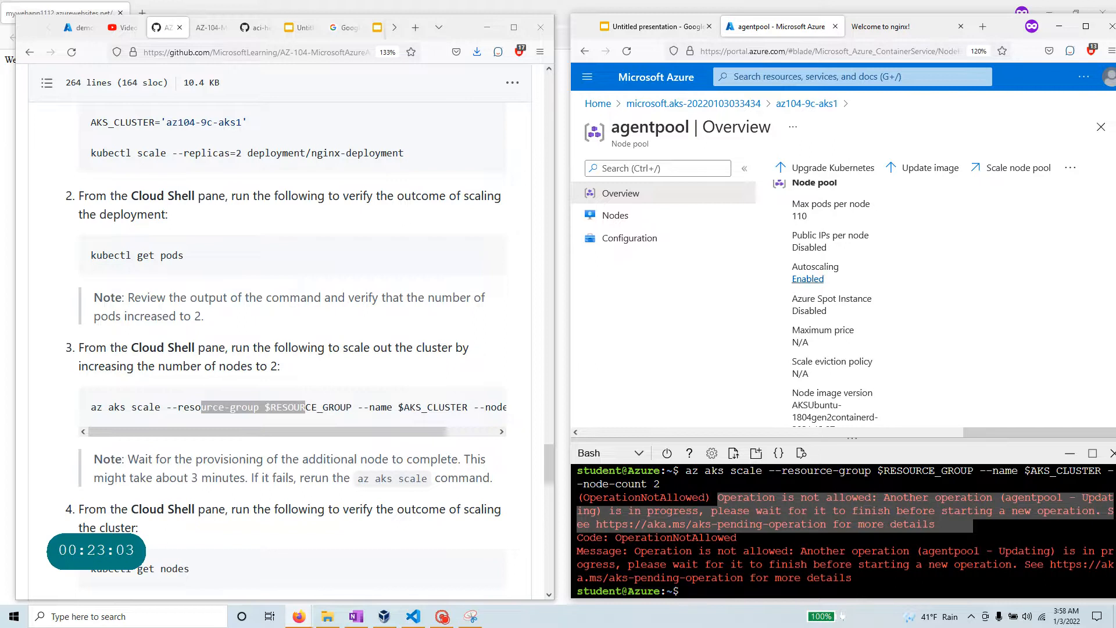
pyautogui.click(1084, 28)
pyautogui.click(874, 69)
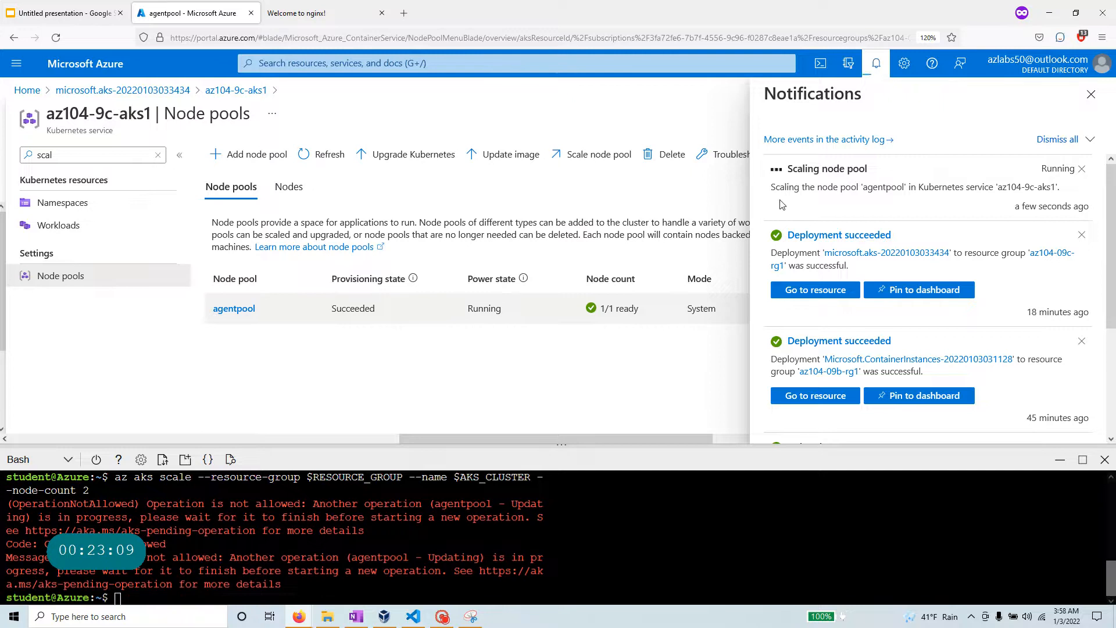
pyautogui.moveTo(1073, 220); pyautogui.dragTo(748, 170)
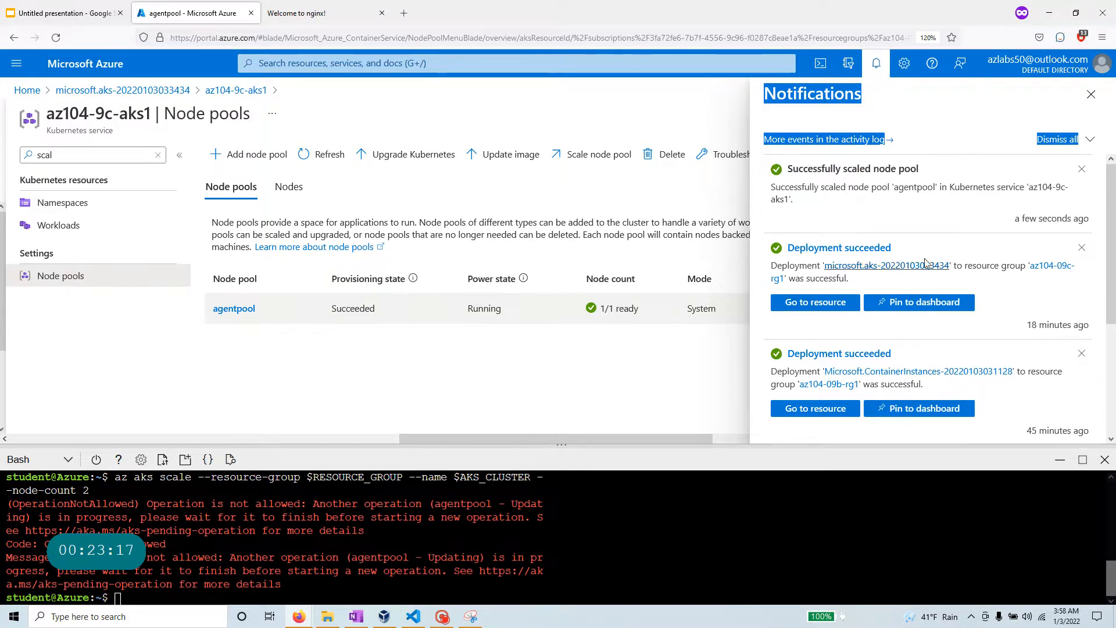
# Step: Rerun az aks scale in Cloud Shell with $RESOURCE_GROUP, $AKS_CLUSTER and a node count of 2
pyautogui.click(286, 593)
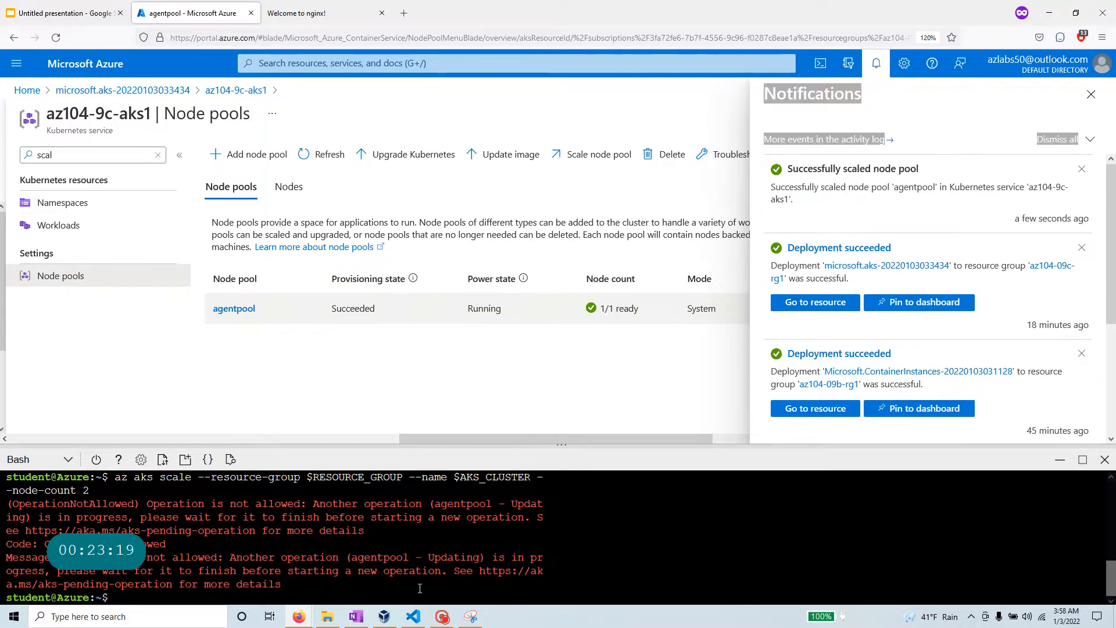
pyautogui.press('Up')
pyautogui.press('Return')
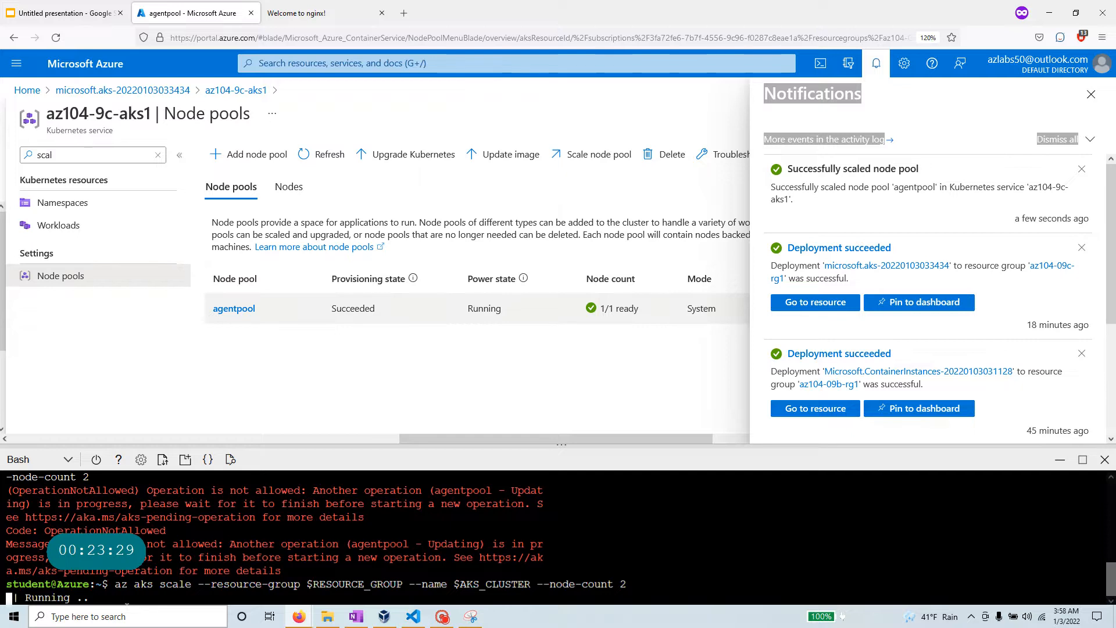
pyautogui.click(1075, 13)
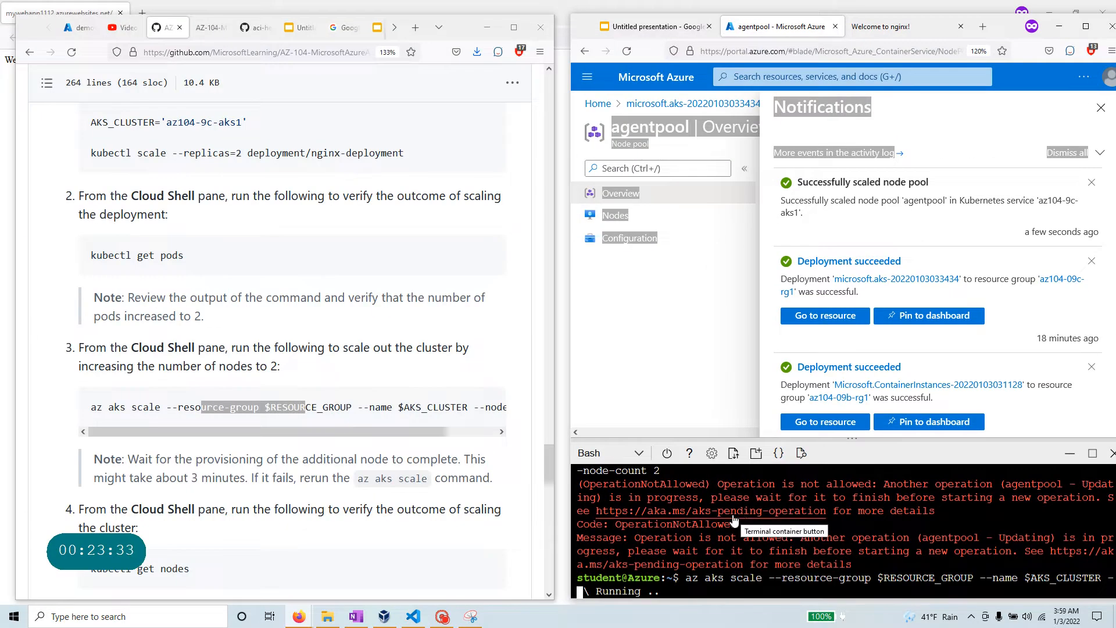
# Step: Compare the running az aks scale command with the lab instructions and read the following node verification step
pyautogui.scroll(-1, 192, 536)
pyautogui.scroll(-4, 279, 349)
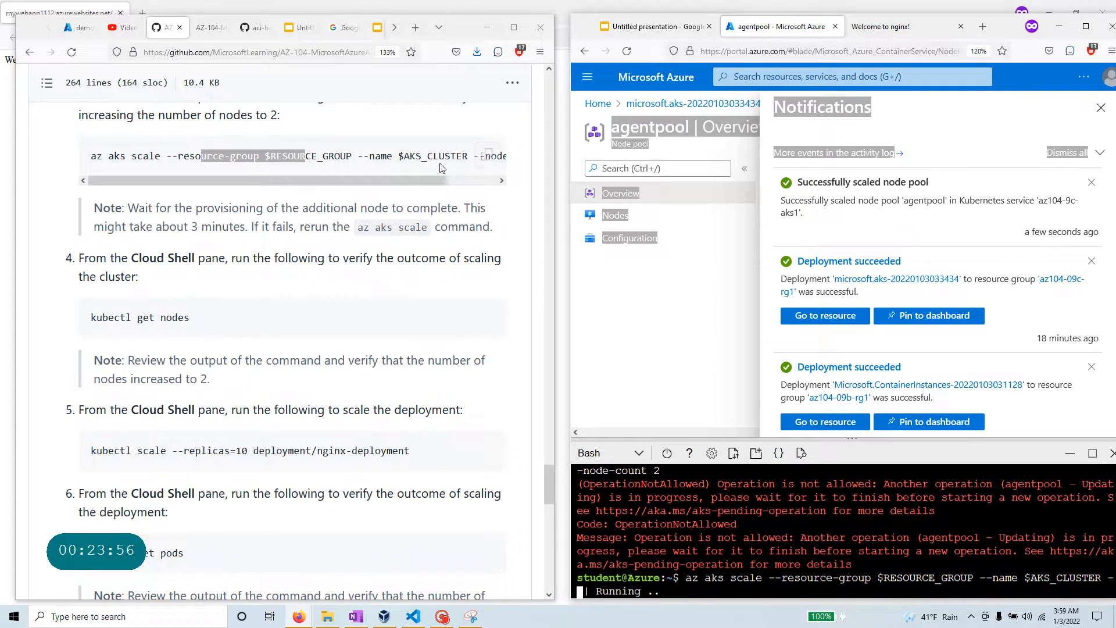
pyautogui.click(491, 162)
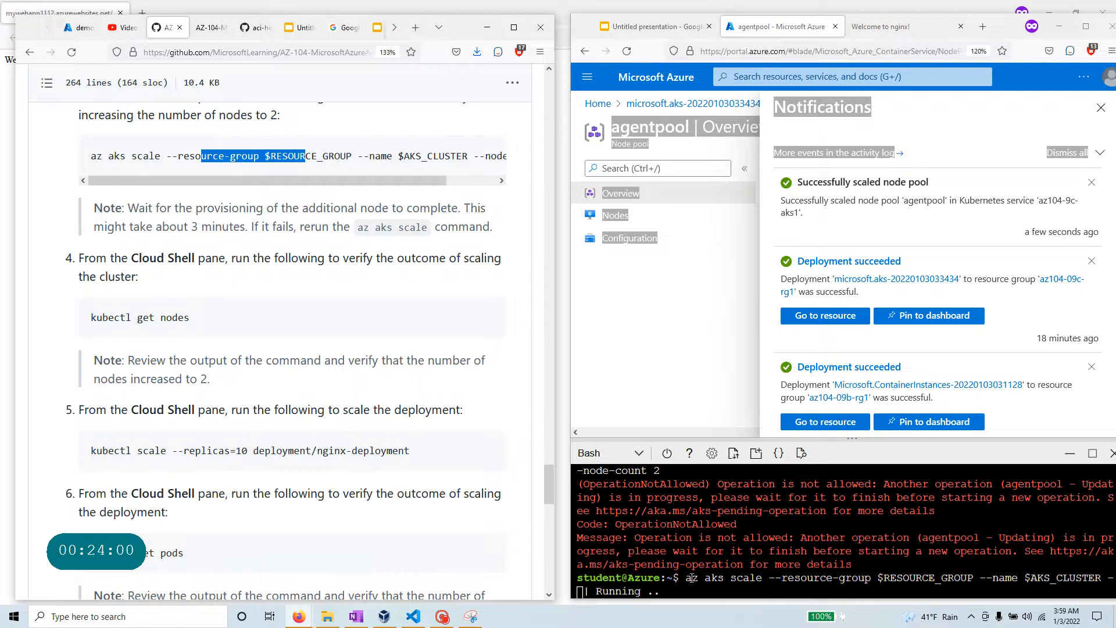
pyautogui.moveTo(686, 578); pyautogui.dragTo(762, 576)
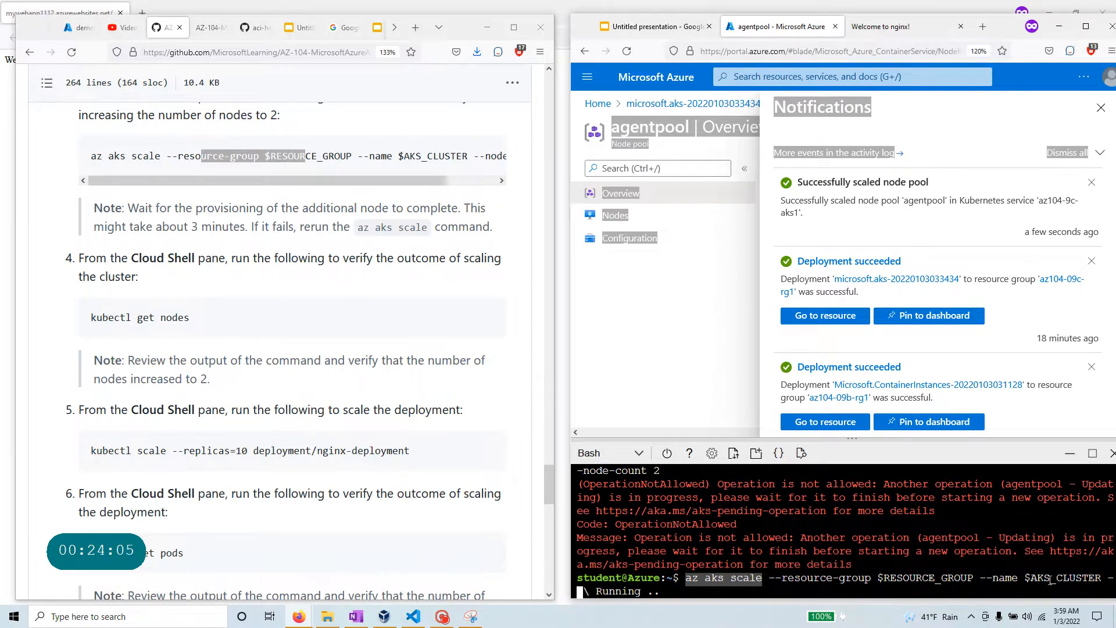
pyautogui.moveTo(1020, 577); pyautogui.dragTo(579, 578)
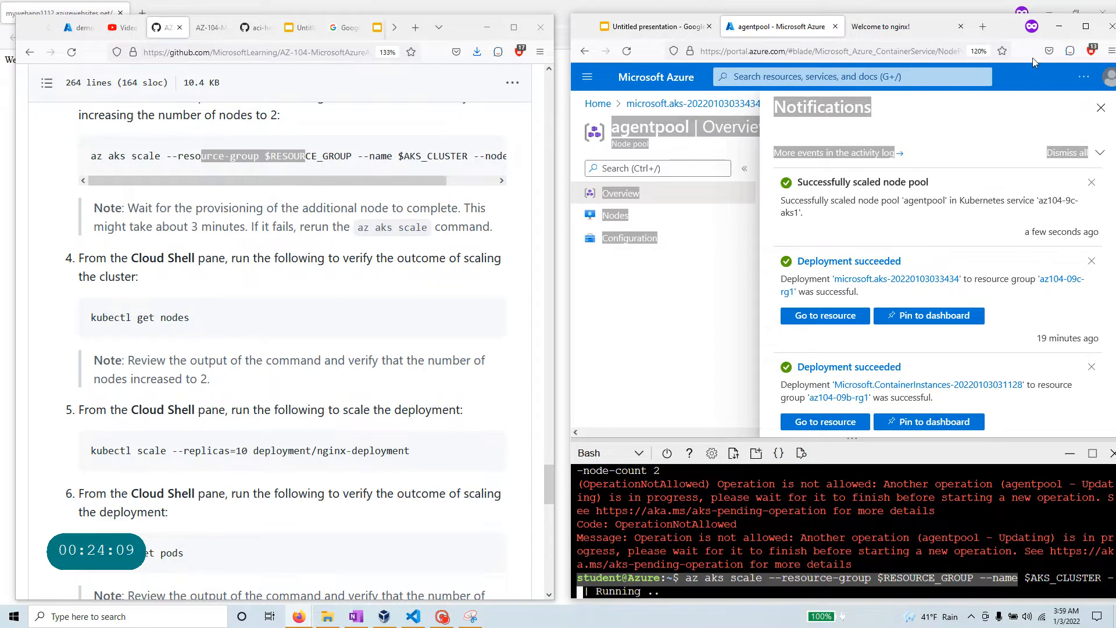
pyautogui.click(1085, 26)
pyautogui.moveTo(640, 584); pyautogui.dragTo(546, 582)
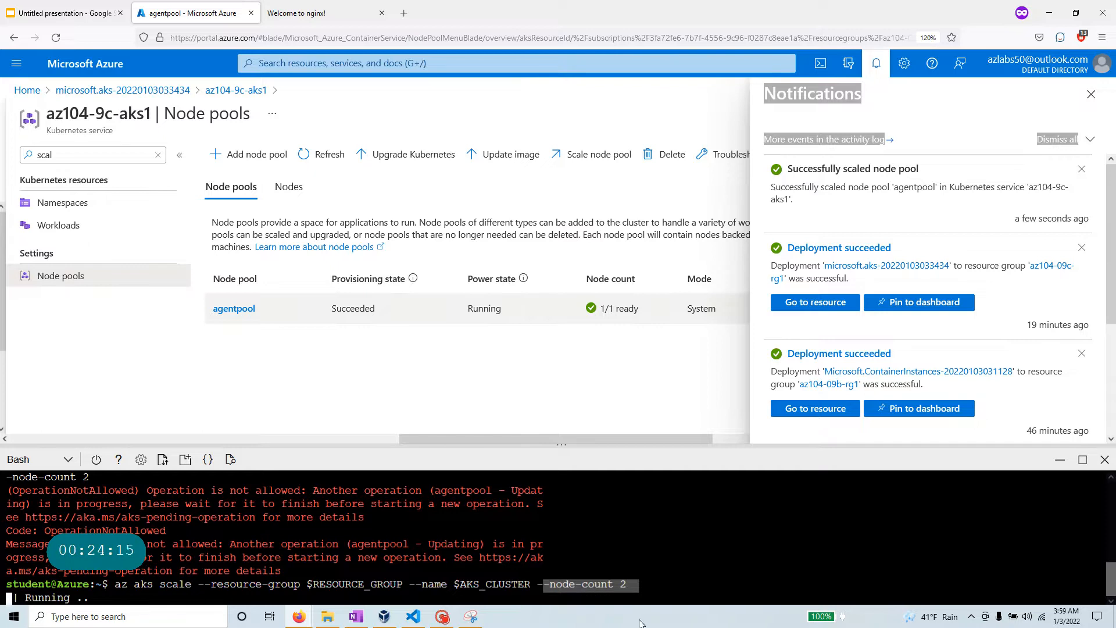
pyautogui.click(1077, 13)
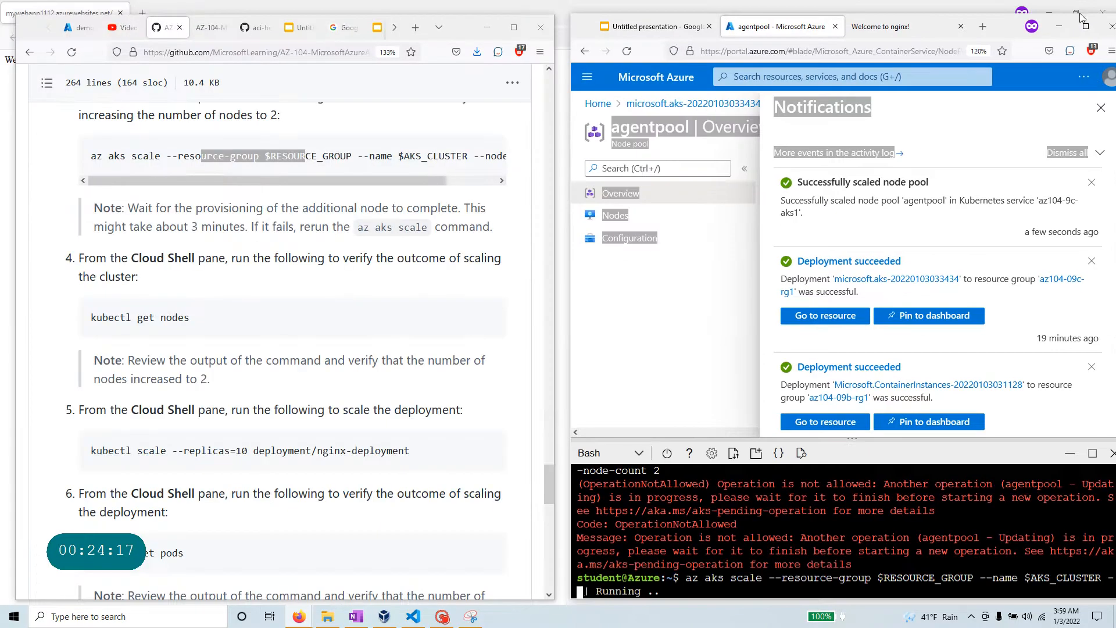
pyautogui.moveTo(570, 347); pyautogui.dragTo(556, 347)
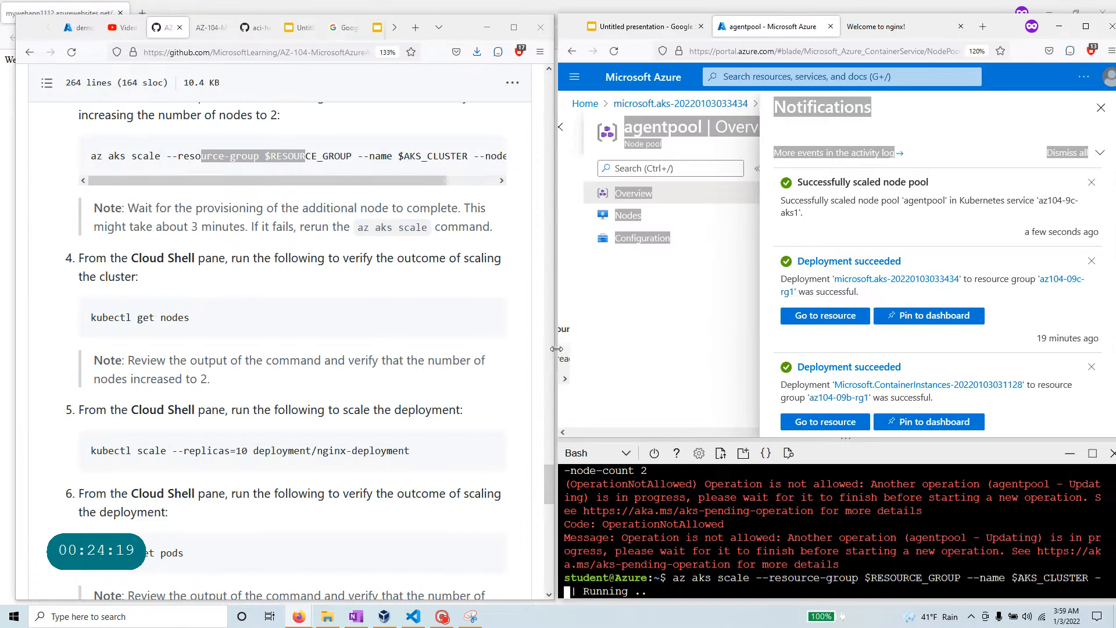
pyautogui.scroll(-1, 260, 433)
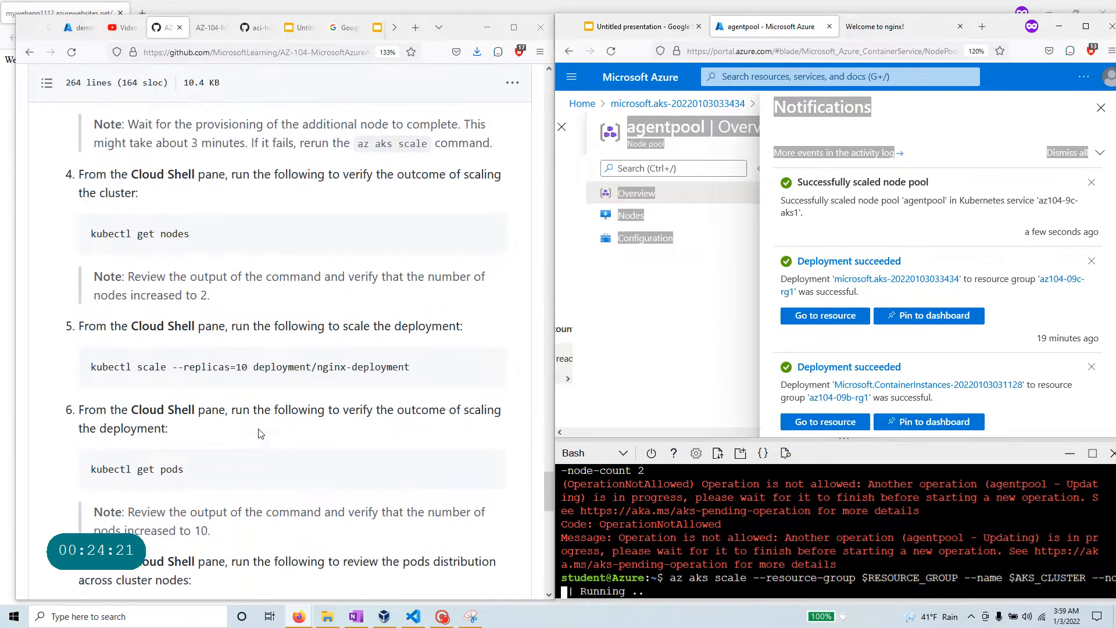
pyautogui.scroll(3, 281, 466)
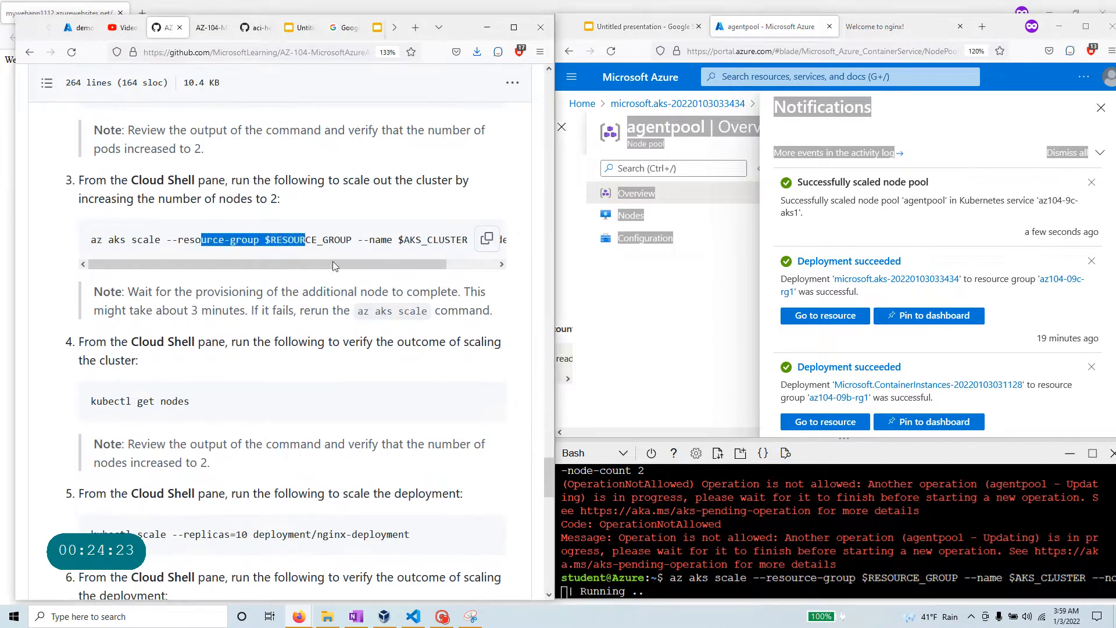
pyautogui.moveTo(422, 266); pyautogui.dragTo(498, 271)
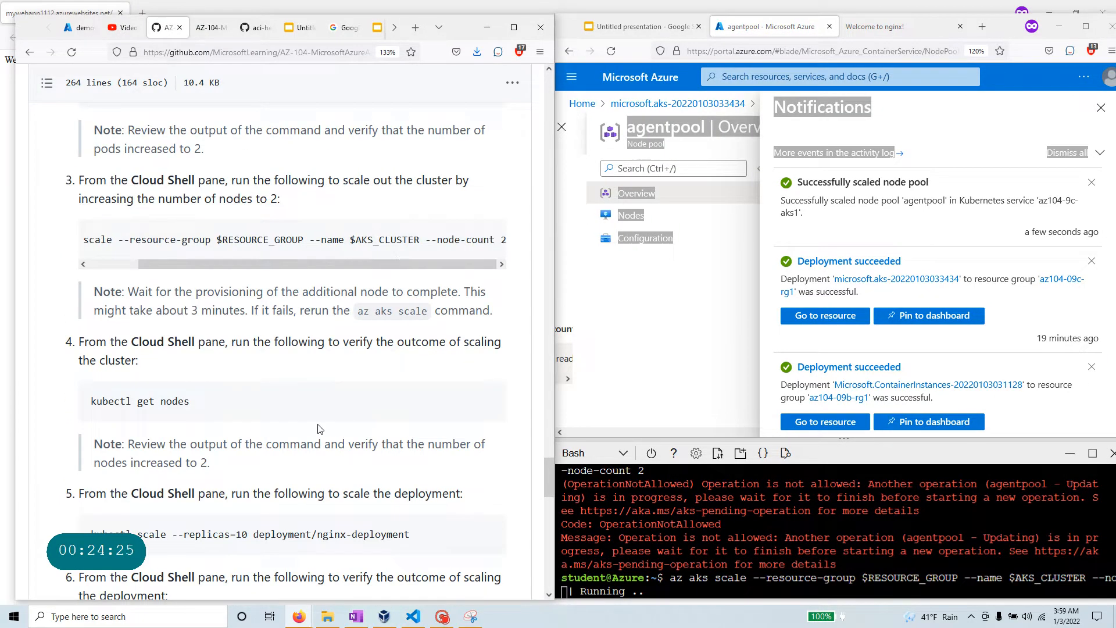
pyautogui.moveTo(201, 406); pyautogui.dragTo(81, 412)
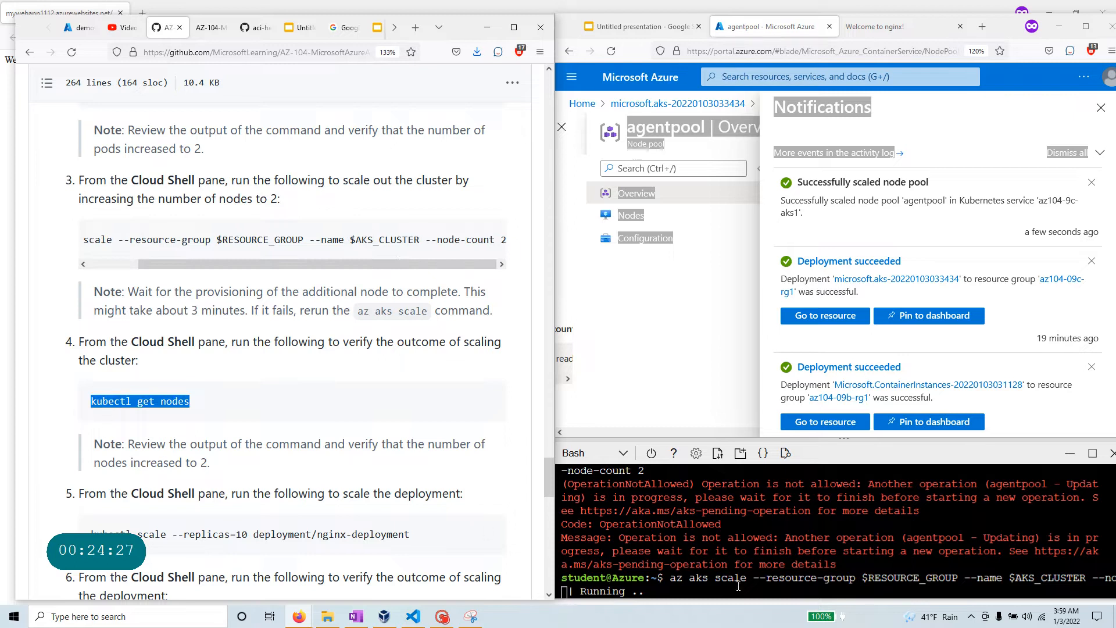
pyautogui.scroll(-1, 194, 443)
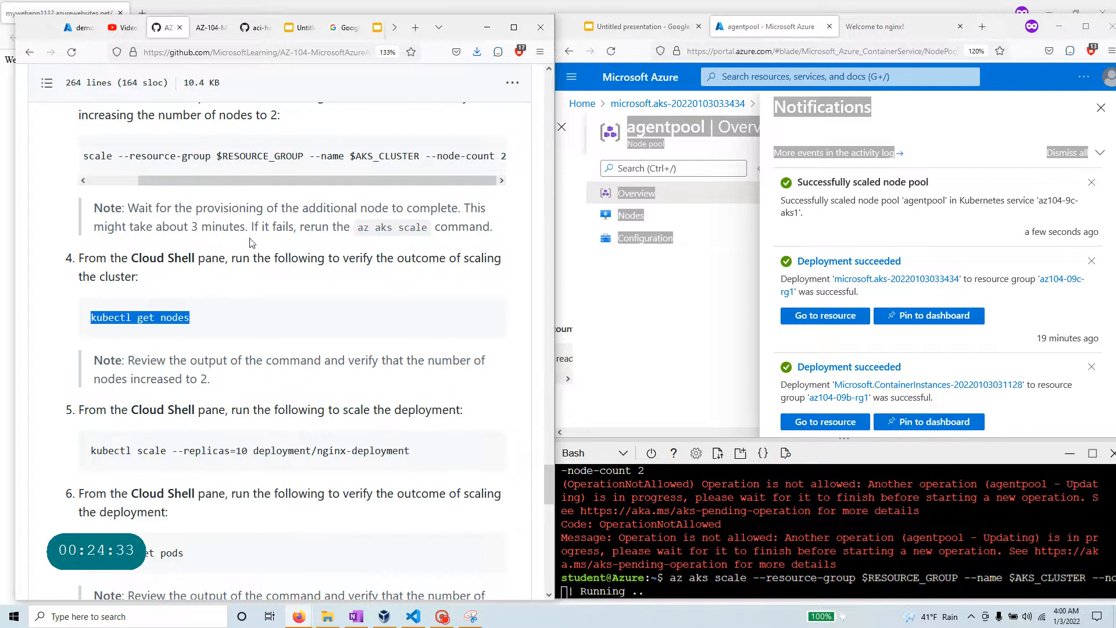
pyautogui.click(447, 621)
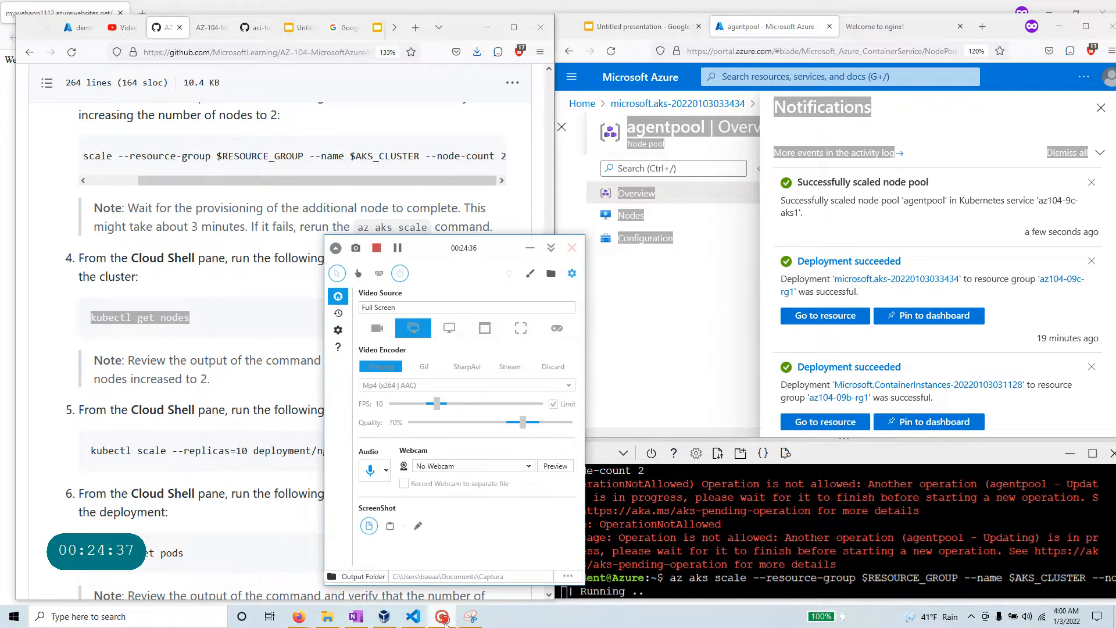
pyautogui.click(397, 248)
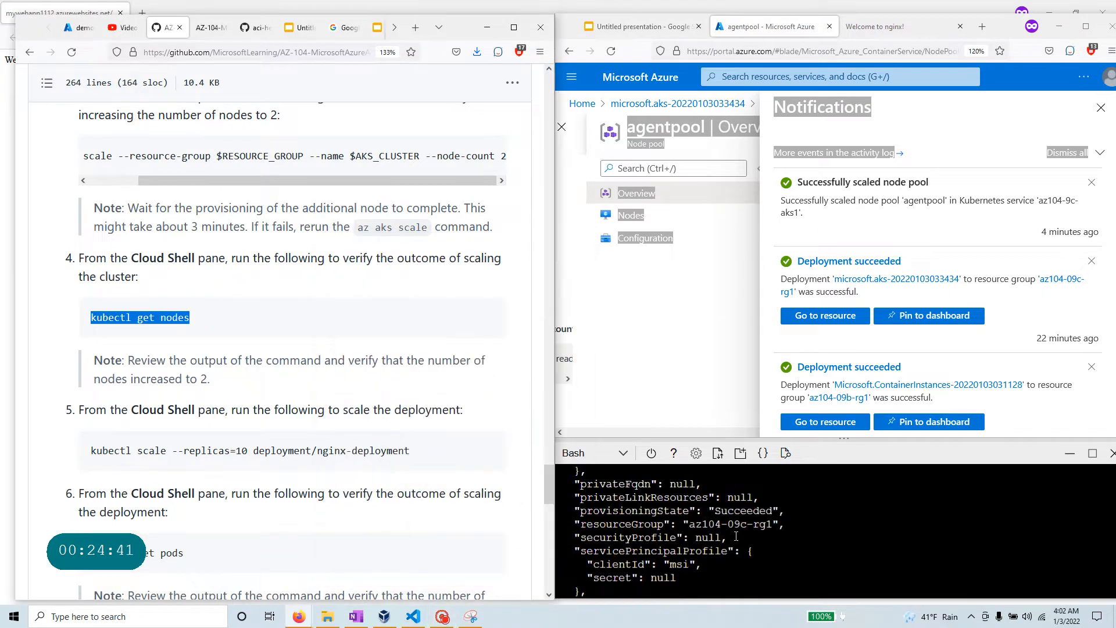
# Step: Look over the scaling command's output and list the cluster's nodes with kubectl get nodes in Cloud Shell
pyautogui.scroll(10, 735, 536)
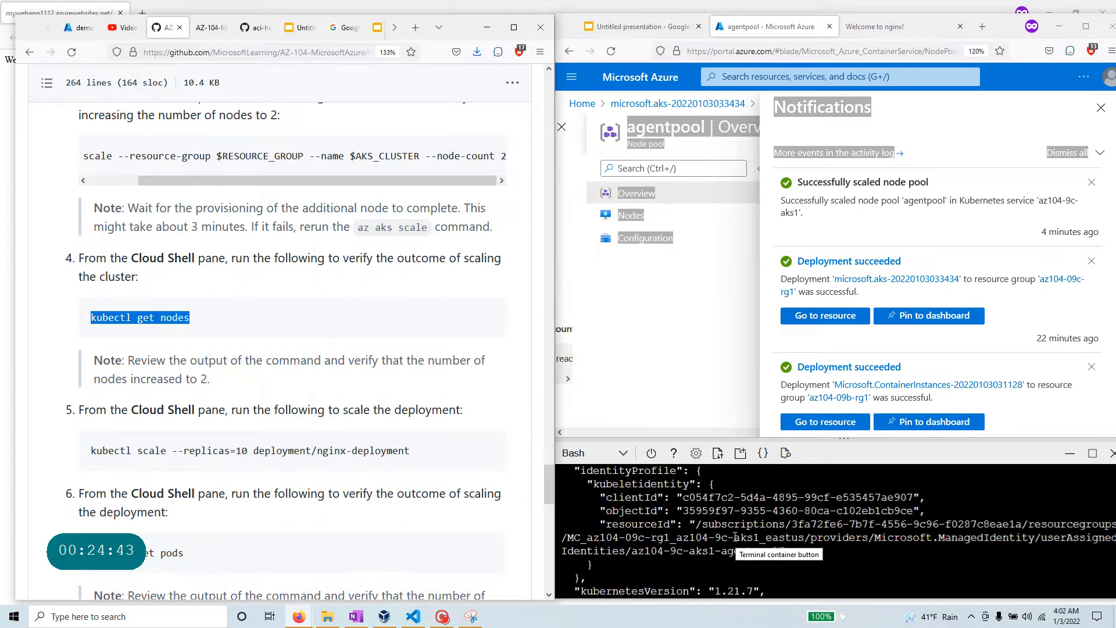
pyautogui.scroll(-10, 735, 536)
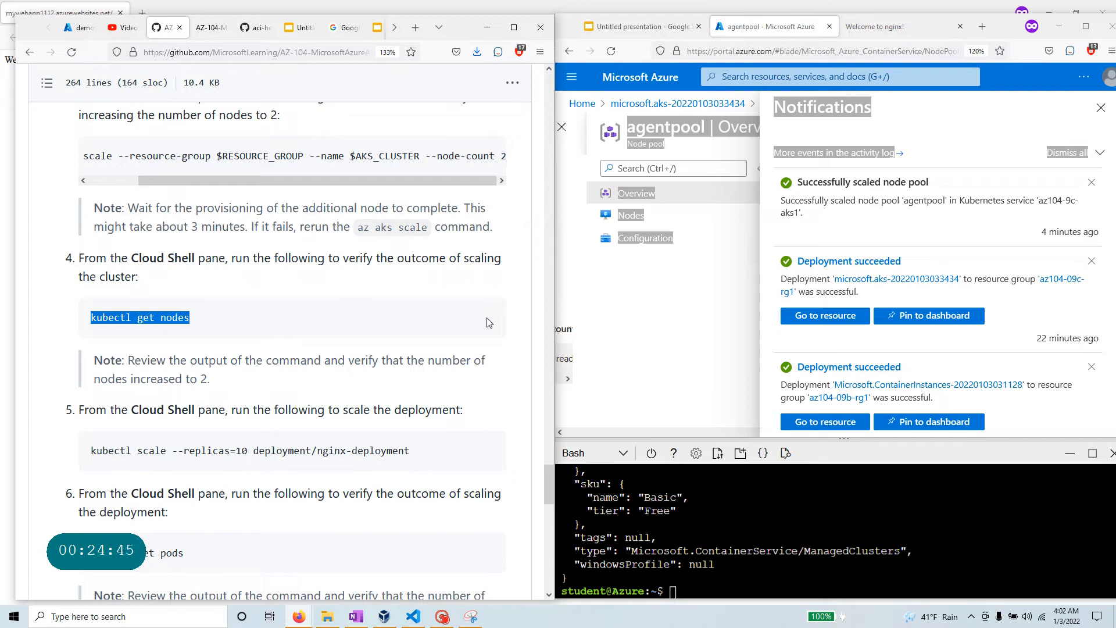
pyautogui.click(346, 330)
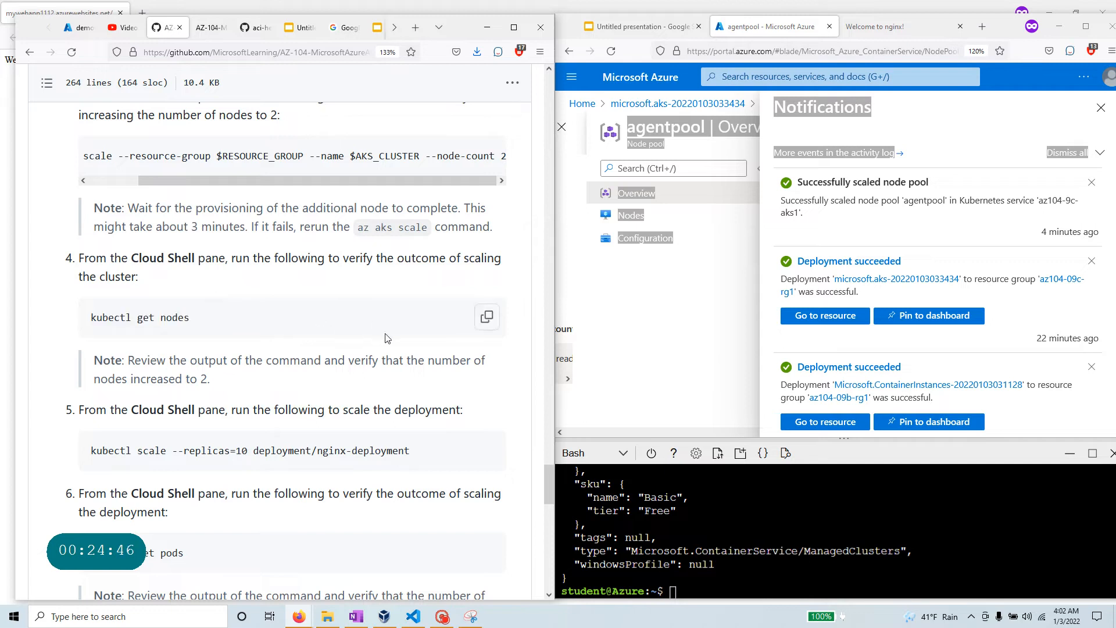
pyautogui.click(487, 318)
pyautogui.rightClick(697, 589)
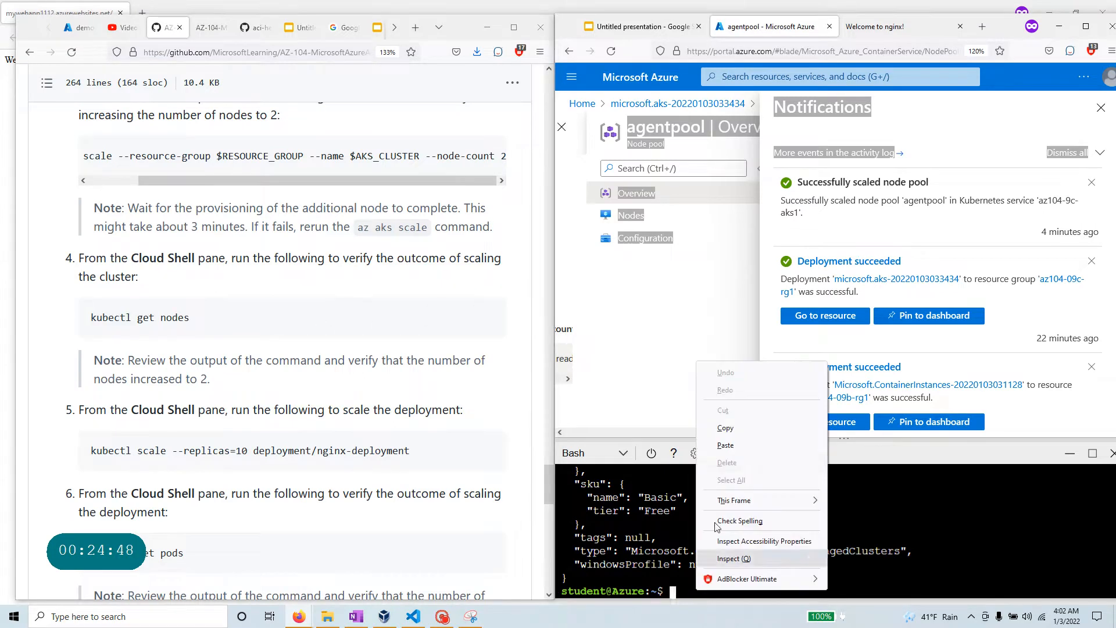
pyautogui.click(744, 446)
pyautogui.press('Return')
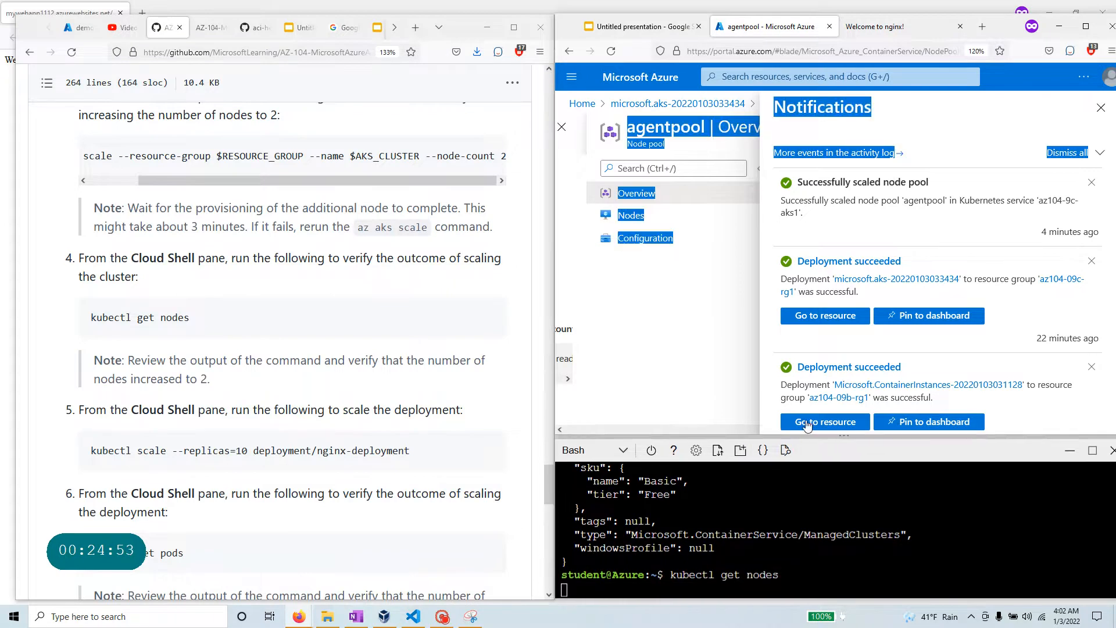
# Step: Enlarge the Cloud Shell pane and examine the name, status and age of each listed node
pyautogui.moveTo(800, 440); pyautogui.dragTo(799, 353)
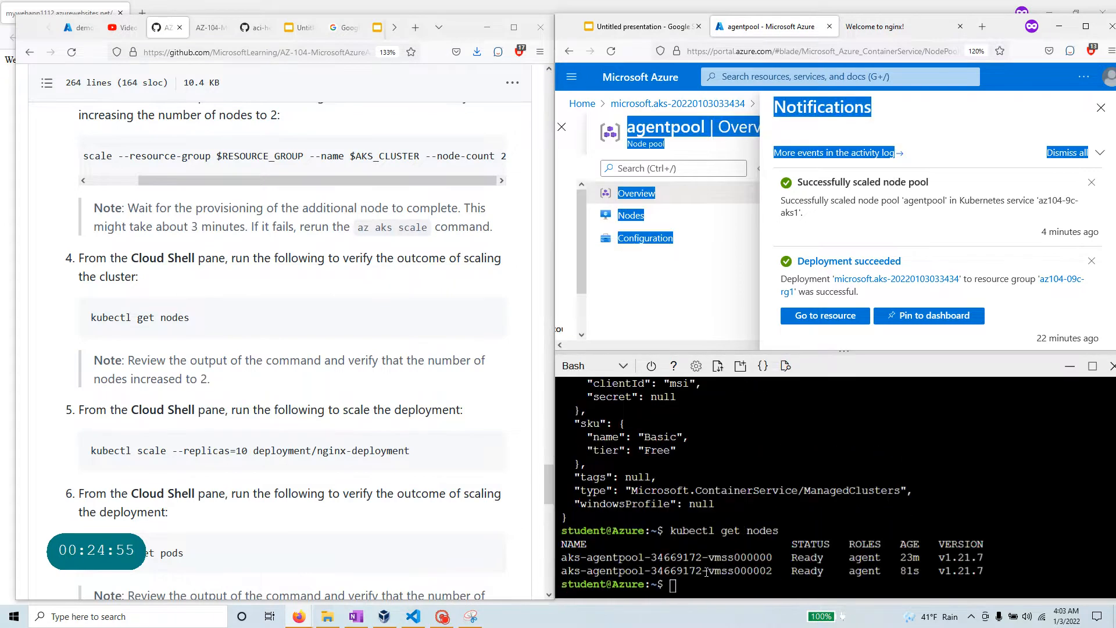
pyautogui.moveTo(1022, 573); pyautogui.dragTo(577, 546)
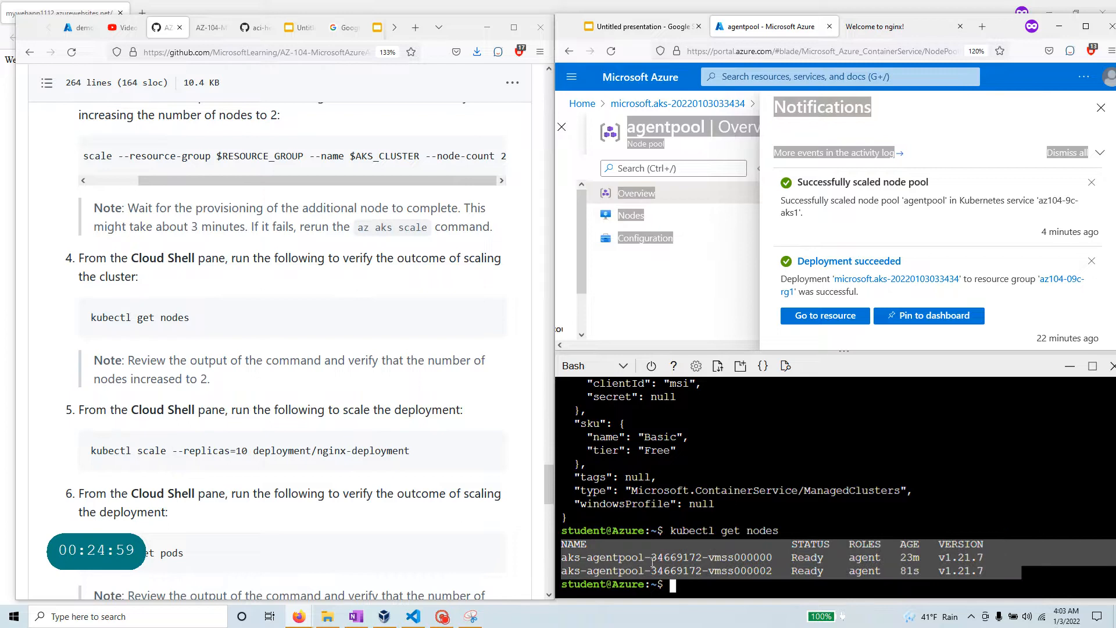
pyautogui.click(680, 558)
pyautogui.moveTo(567, 558); pyautogui.dragTo(921, 562)
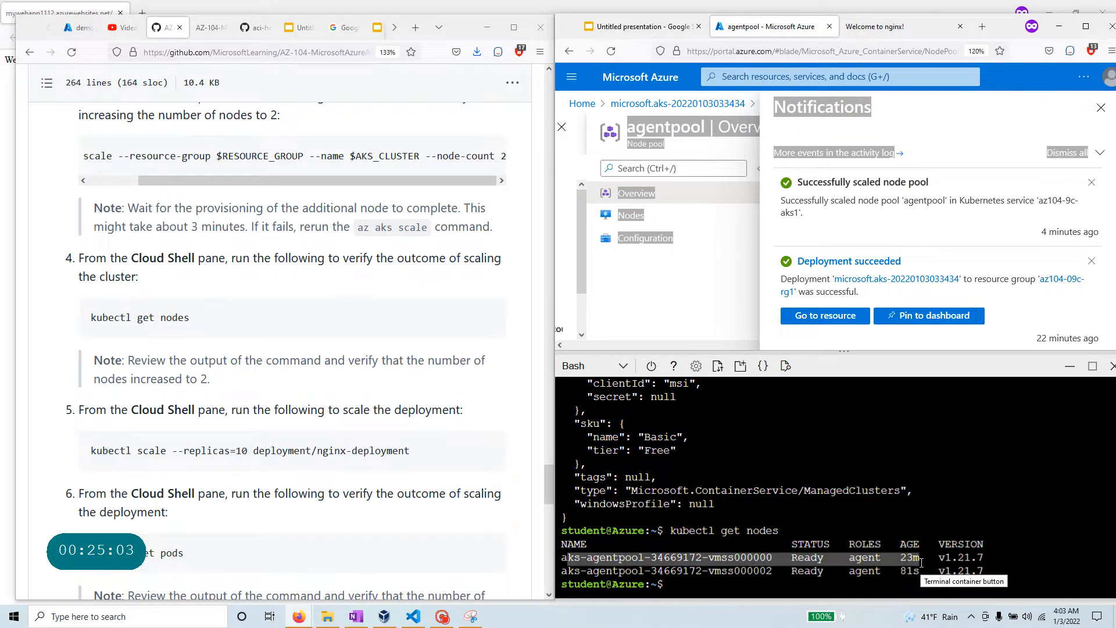
pyautogui.click(897, 583)
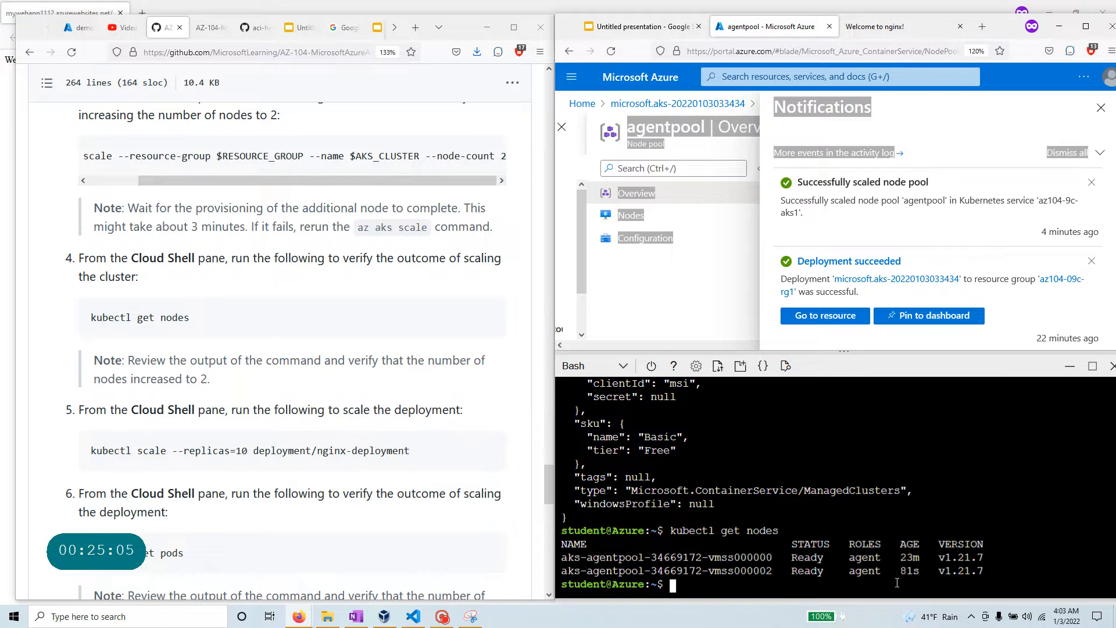
pyautogui.moveTo(924, 570); pyautogui.dragTo(902, 570)
# Step: Scale deployment/nginx-deployment to 10 replicas by running the lab's kubectl scale command in Cloud Shell
pyautogui.moveTo(375, 472)
pyautogui.moveTo(172, 451); pyautogui.dragTo(417, 463)
pyautogui.click(488, 455)
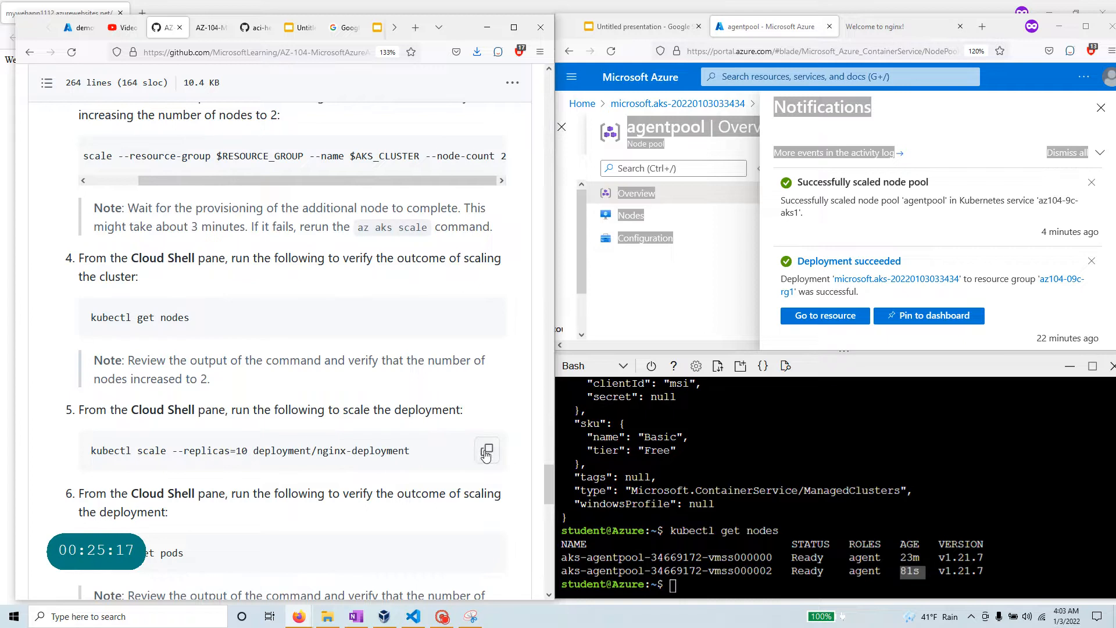
pyautogui.rightClick(677, 584)
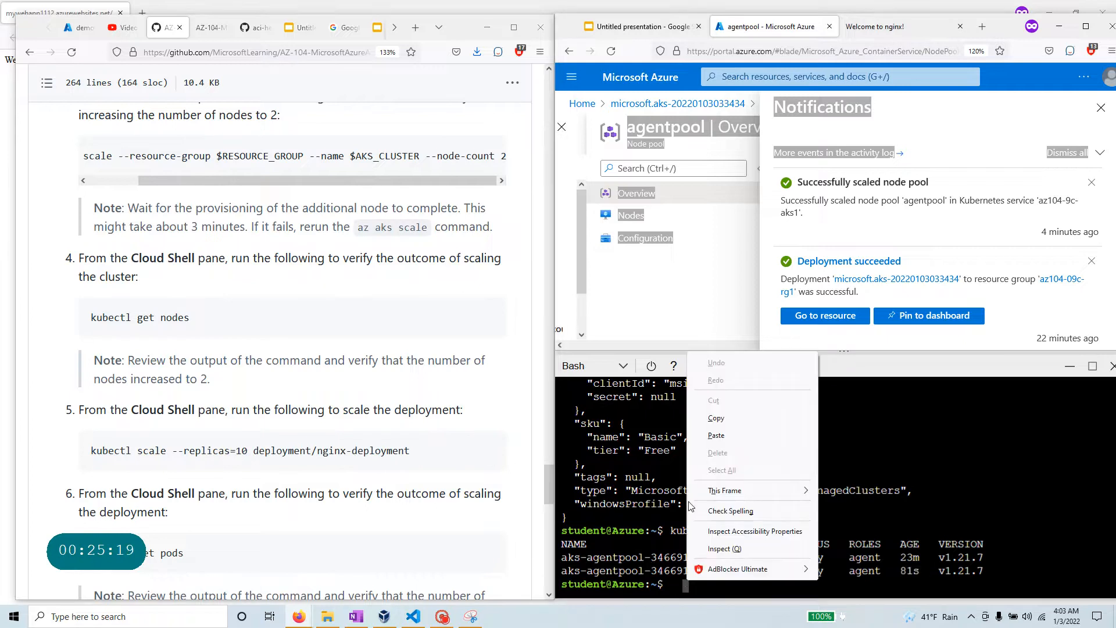
pyautogui.click(736, 440)
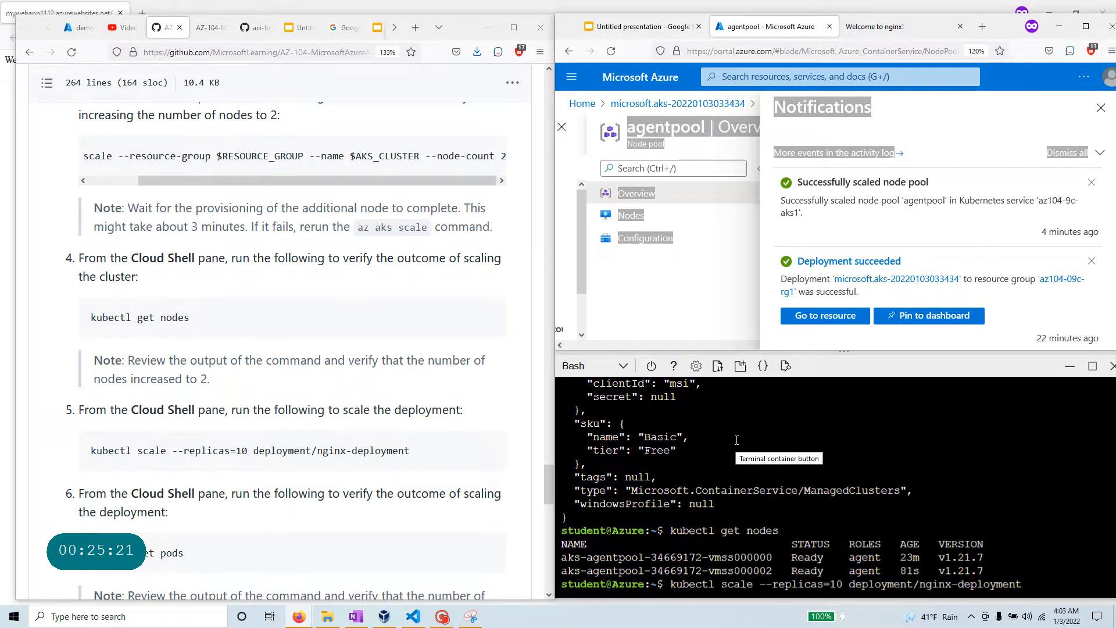
pyautogui.press('Return')
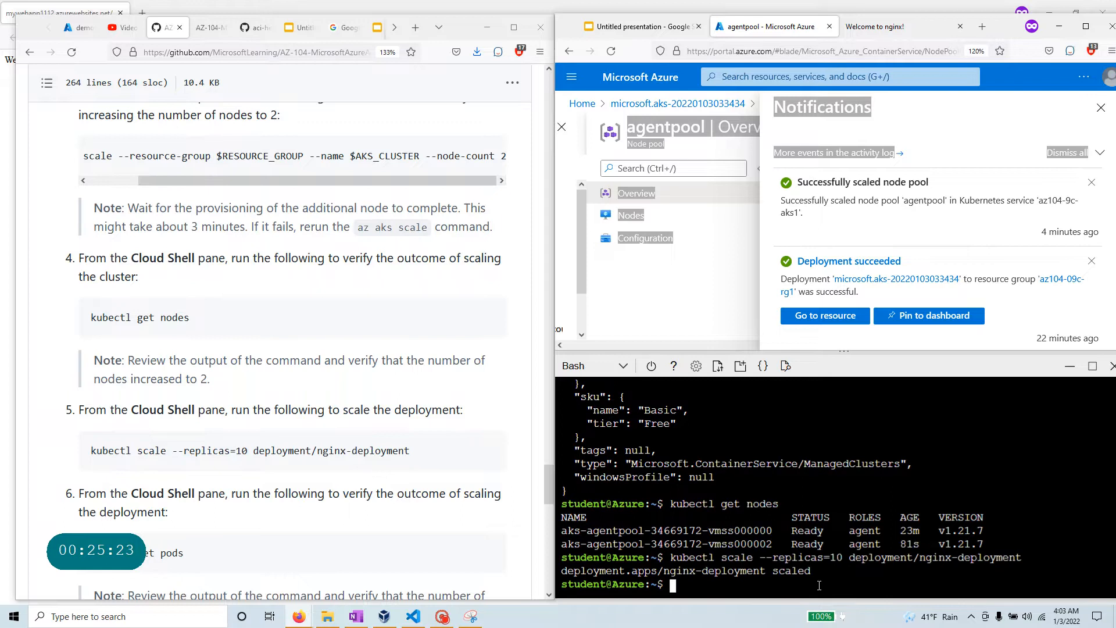
pyautogui.moveTo(760, 558); pyautogui.dragTo(848, 558)
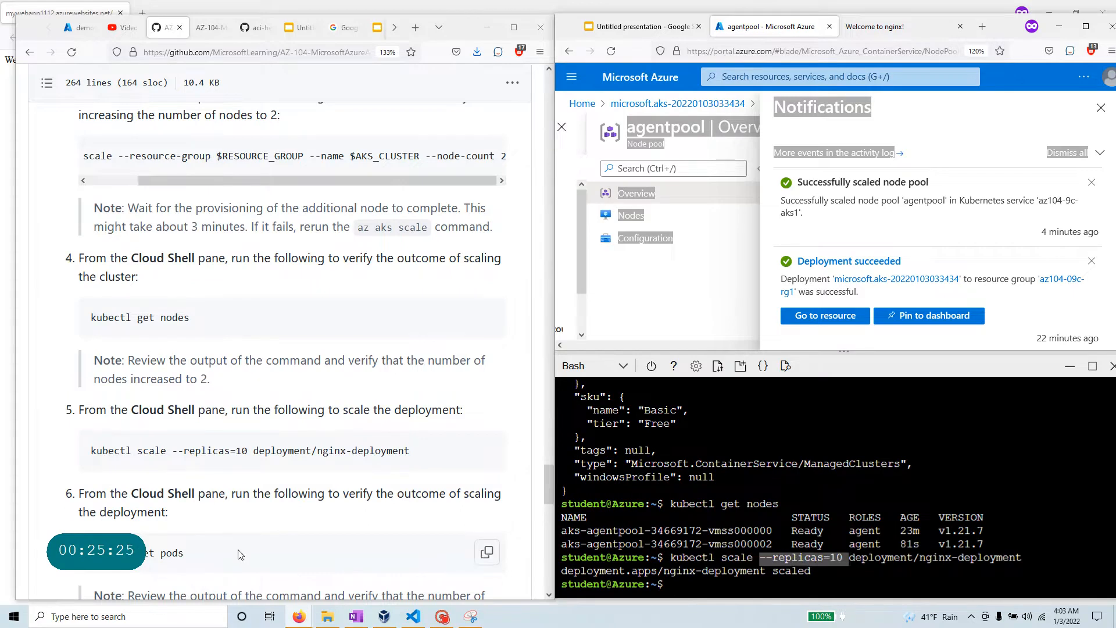
# Step: List the deployment's pods by running the lab's kubectl get pods command in Cloud Shell
pyautogui.scroll(-3, 423, 476)
pyautogui.click(487, 468)
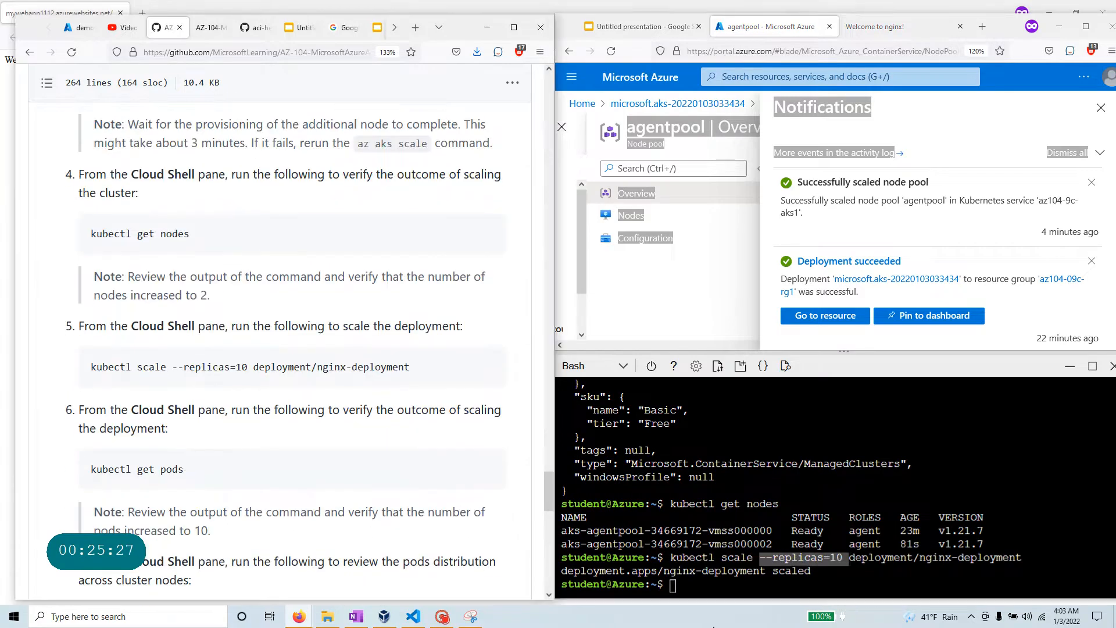
pyautogui.click(691, 587)
pyautogui.rightClick(691, 587)
pyautogui.click(735, 439)
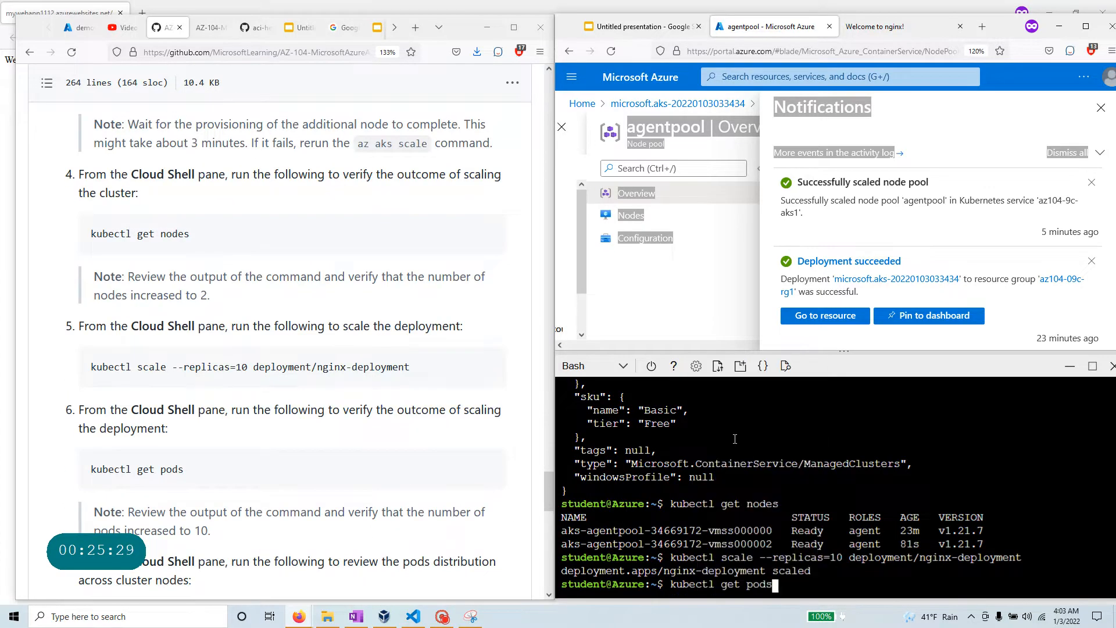
pyautogui.press('Return')
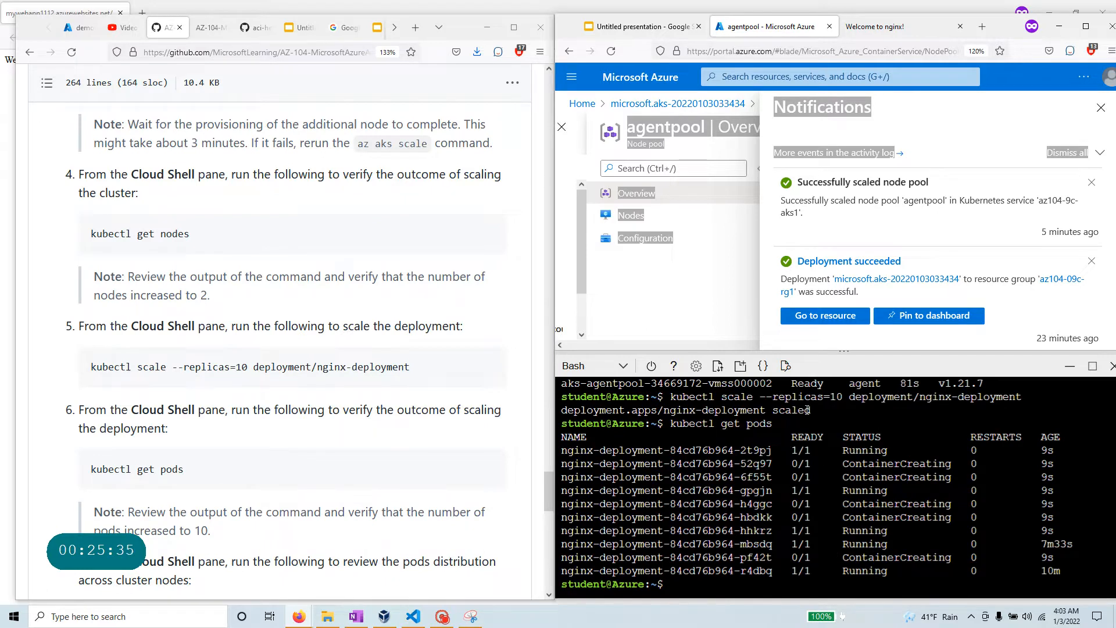
# Step: Examine the age and status of the older and newly created pods in the Cloud Shell listing
pyautogui.moveTo(1065, 572); pyautogui.dragTo(564, 572)
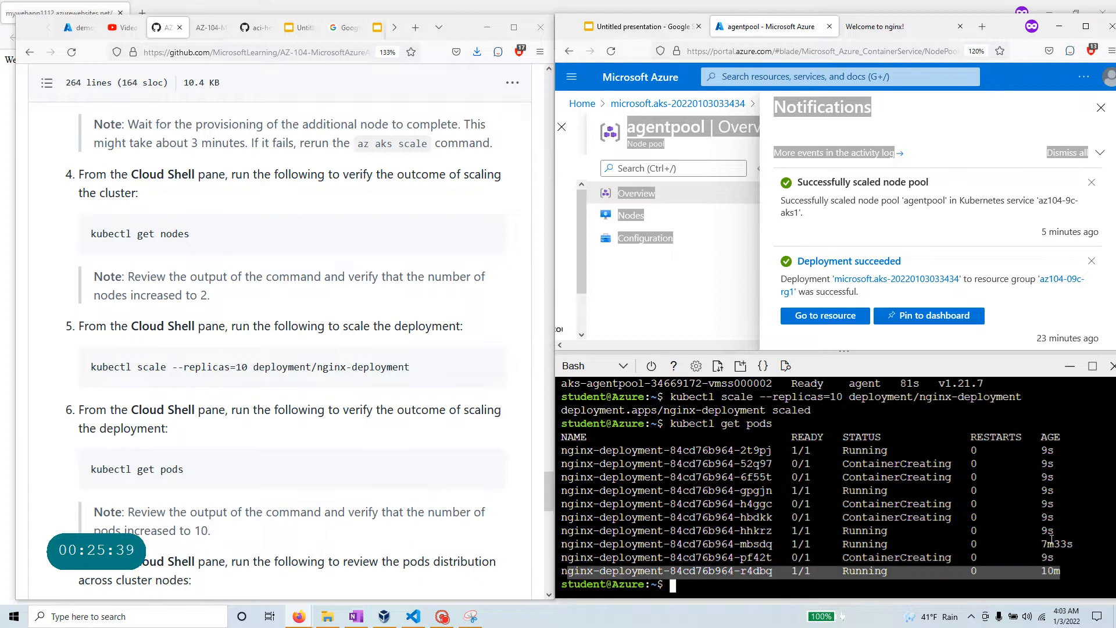
pyautogui.moveTo(1073, 544); pyautogui.dragTo(563, 543)
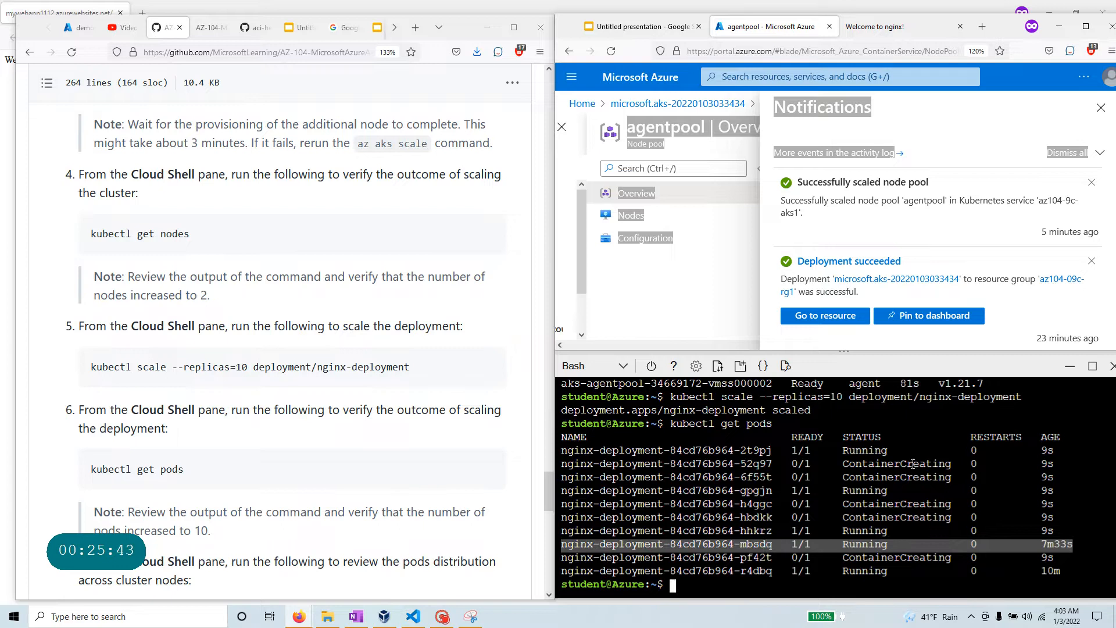
pyautogui.click(728, 589)
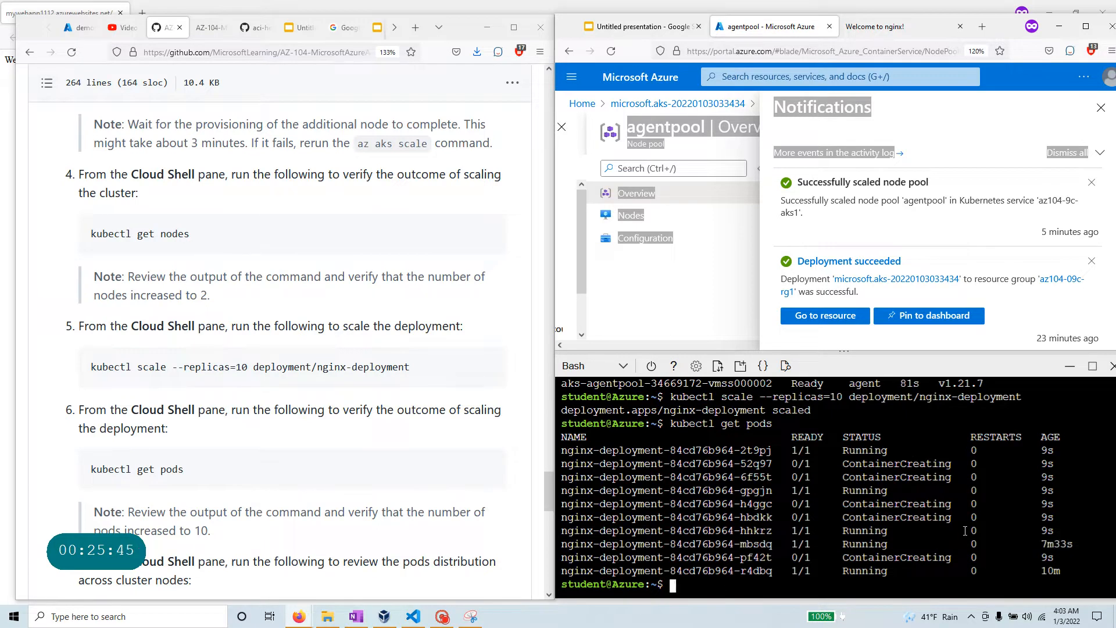
pyautogui.moveTo(844, 506); pyautogui.dragTo(957, 506)
# Step: Rerun kubectl get pods and review the refreshed status of all the nginx pods
pyautogui.click(776, 579)
pyautogui.press('Up')
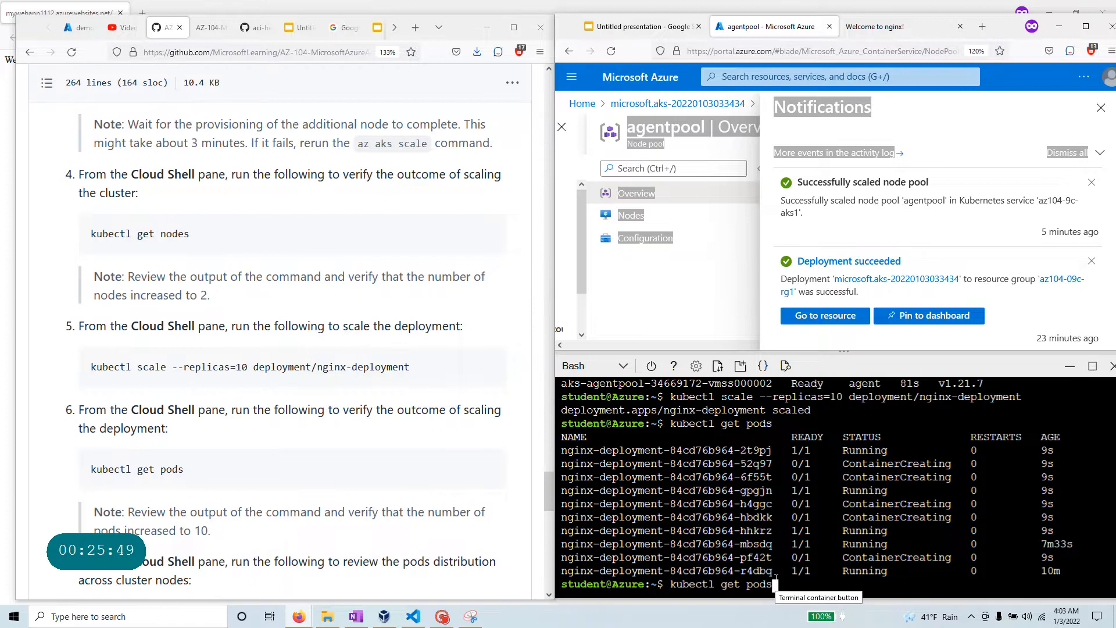
pyautogui.press('Return')
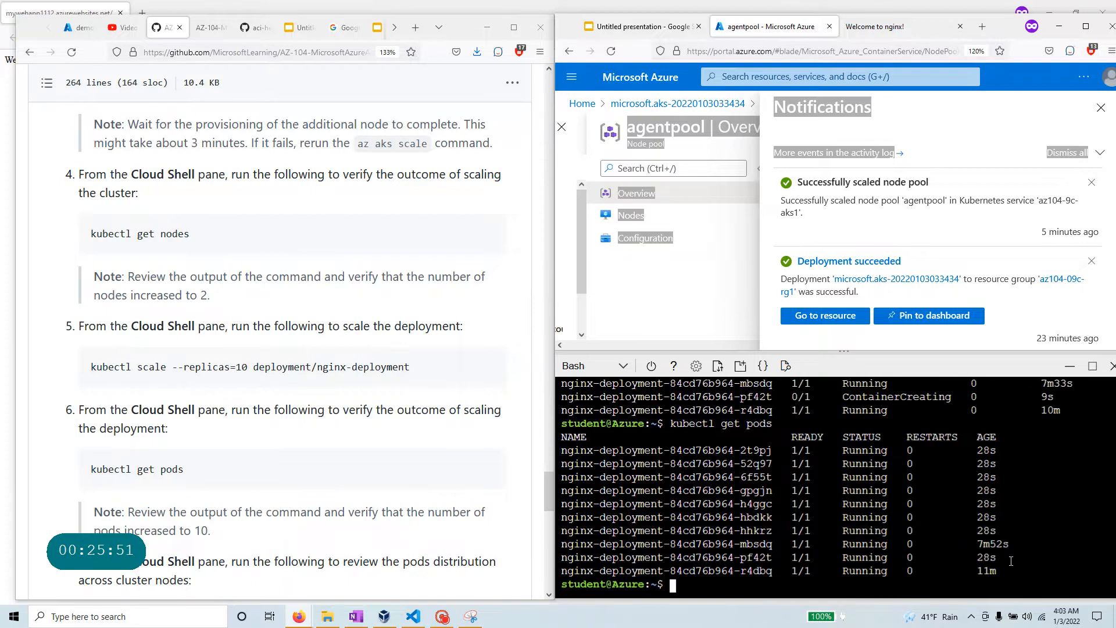
pyautogui.moveTo(1010, 561); pyautogui.dragTo(583, 448)
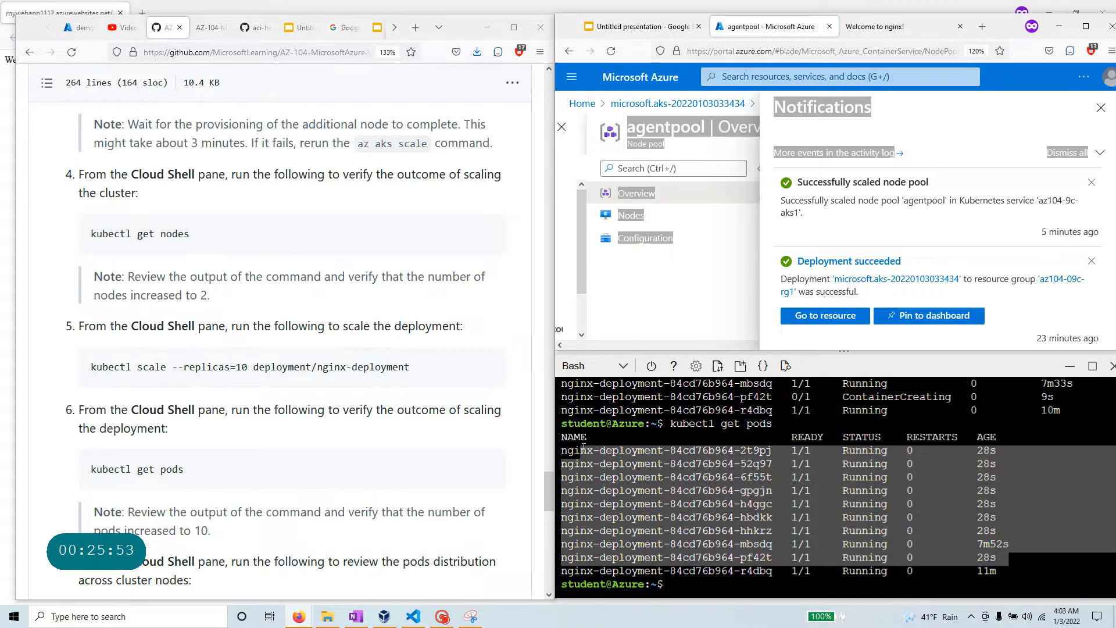
# Step: Show how the pods are distributed across nodes with kubectl get pod -o=custom-columns=NODE:.spec.nodeName,POD:.metadata.name
pyautogui.scroll(-6, 319, 435)
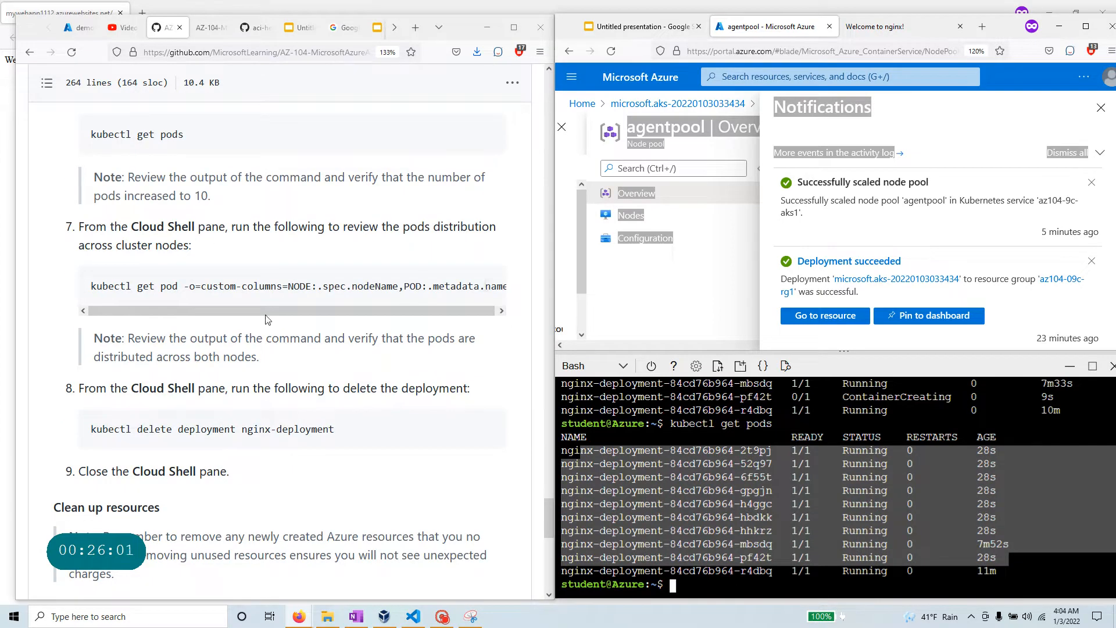
pyautogui.moveTo(160, 313); pyautogui.dragTo(302, 312)
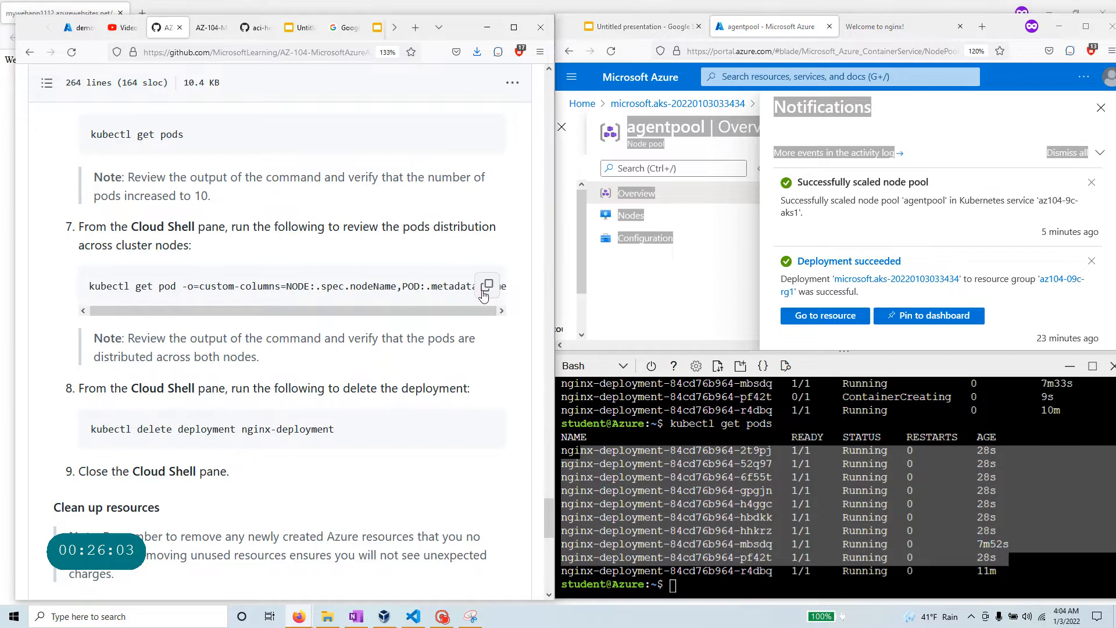
pyautogui.click(739, 590)
pyautogui.rightClick(739, 589)
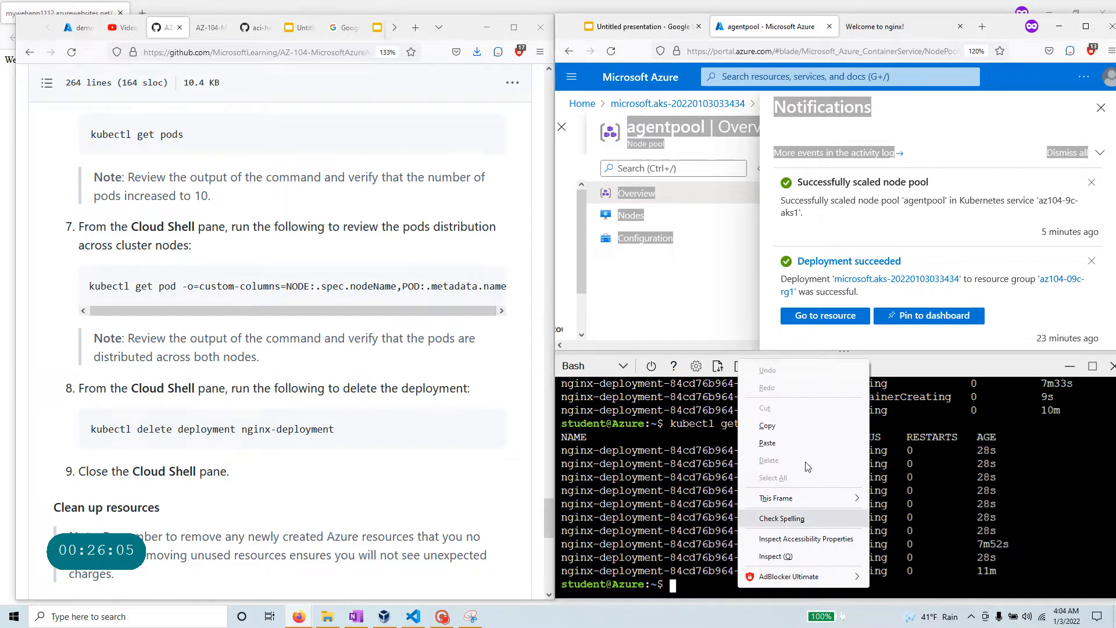
pyautogui.click(816, 442)
pyautogui.press('Return')
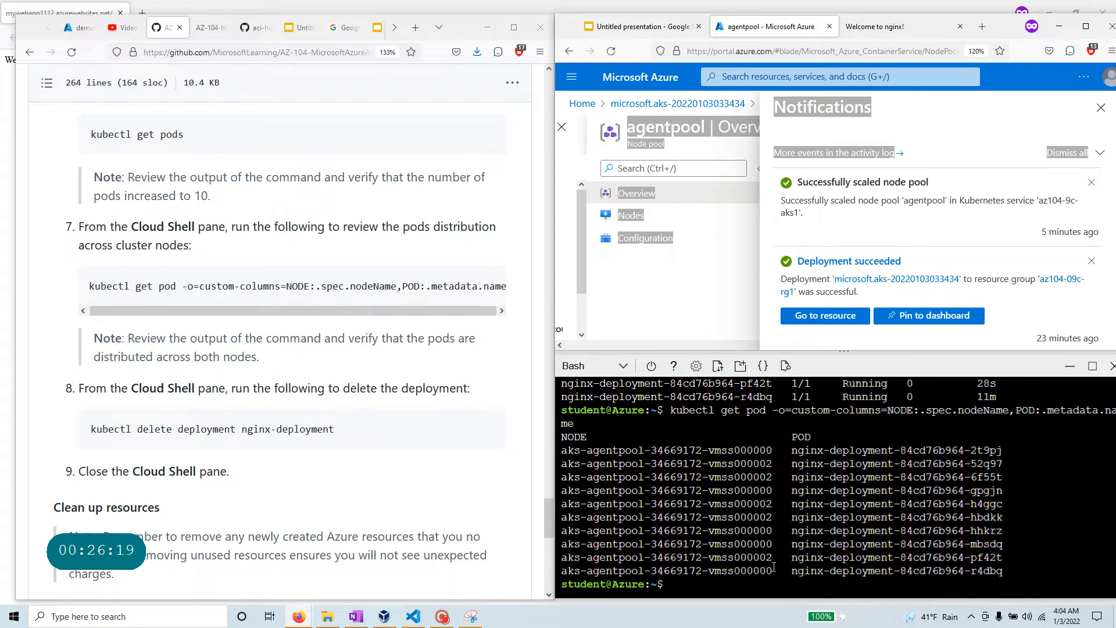
# Step: Compare the node names in the listing to see which pods run on each agentpool node
pyautogui.moveTo(774, 568); pyautogui.dragTo(607, 570)
pyautogui.moveTo(716, 546)
pyautogui.mouseDown()
pyautogui.moveTo(775, 545)
pyautogui.moveTo(718, 528)
pyautogui.mouseUp()
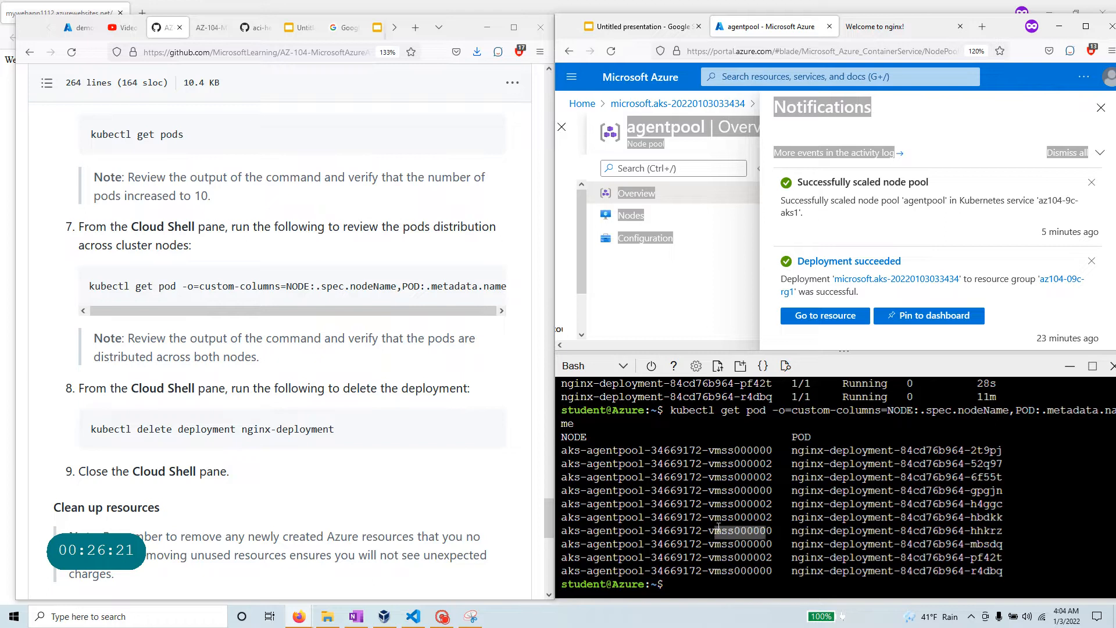
pyautogui.click(770, 491)
pyautogui.moveTo(1013, 491); pyautogui.dragTo(695, 490)
pyautogui.moveTo(772, 558); pyautogui.dragTo(560, 560)
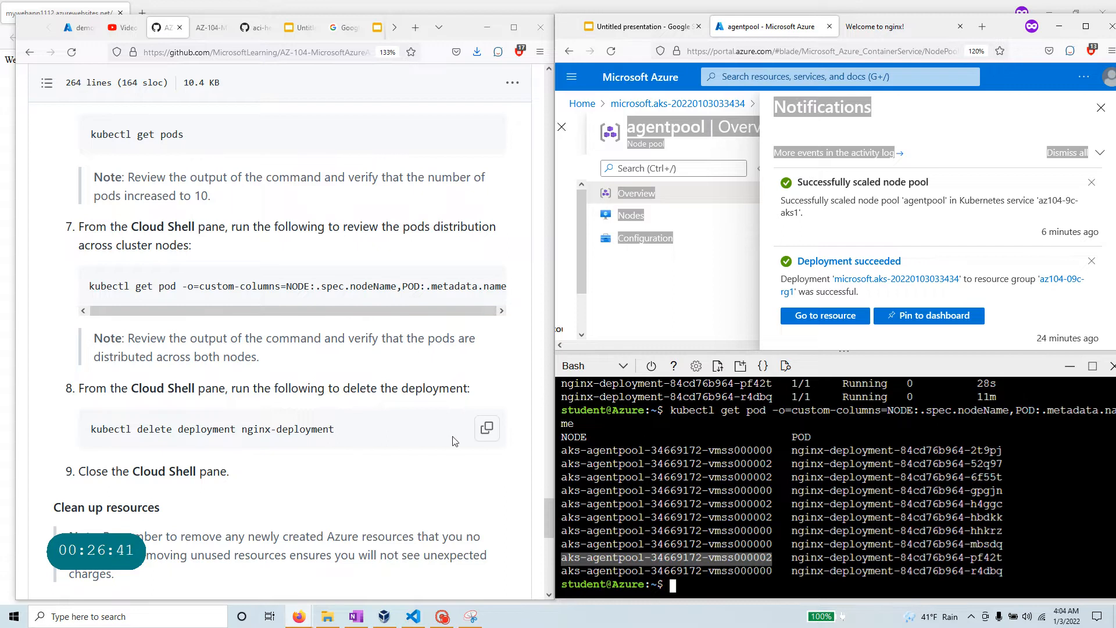
# Step: Delete the nginx deployment by running kubectl delete deployment nginx-deployment in Cloud Shell and check the command's output
pyautogui.click(487, 428)
pyautogui.scroll(-1, 360, 426)
pyautogui.scroll(-6, 360, 426)
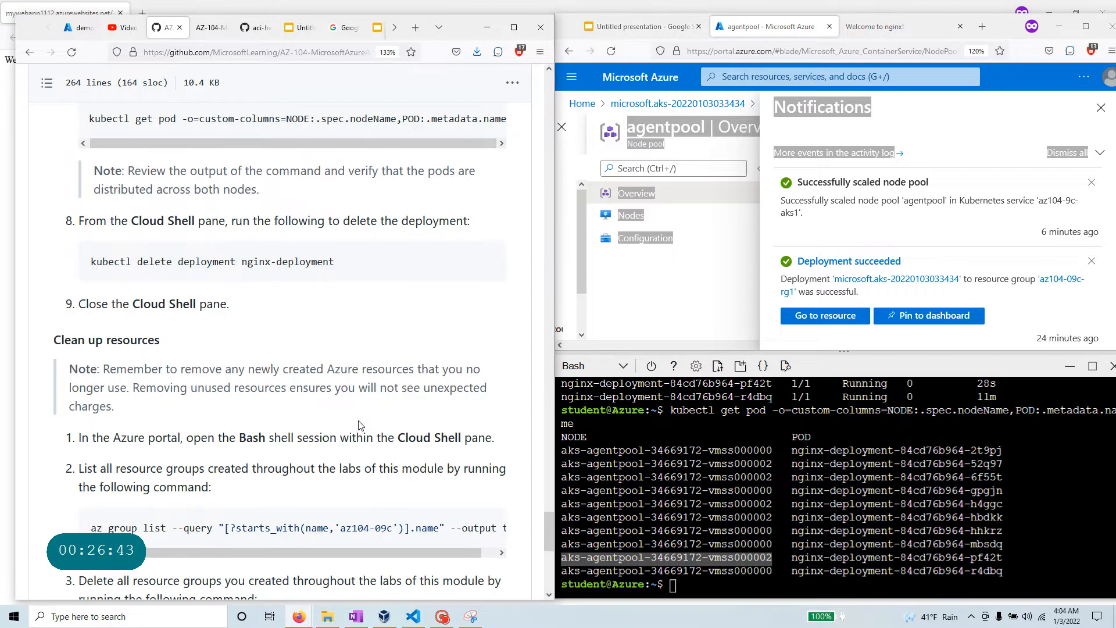
pyautogui.click(740, 586)
pyautogui.rightClick(740, 586)
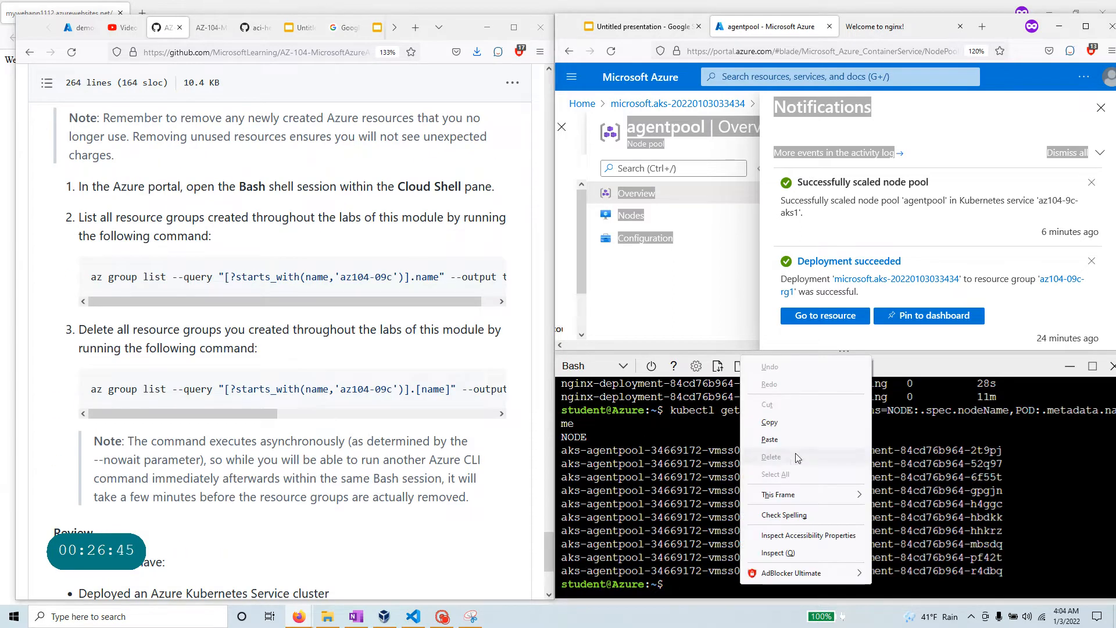
pyautogui.click(791, 439)
pyautogui.press('Return')
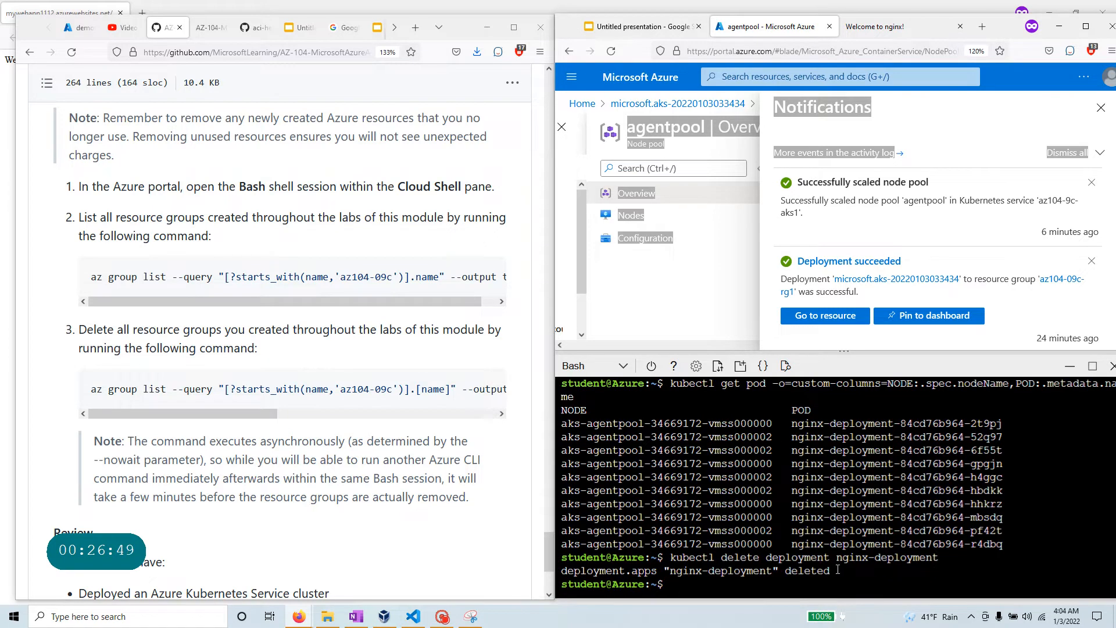
pyautogui.moveTo(835, 571); pyautogui.dragTo(561, 571)
# Step: Run the custom-columns kubectl get pod command three more times to follow the removal of the deployment's pods
pyautogui.press('Up')
pyautogui.press('Up')
pyautogui.press('Return')
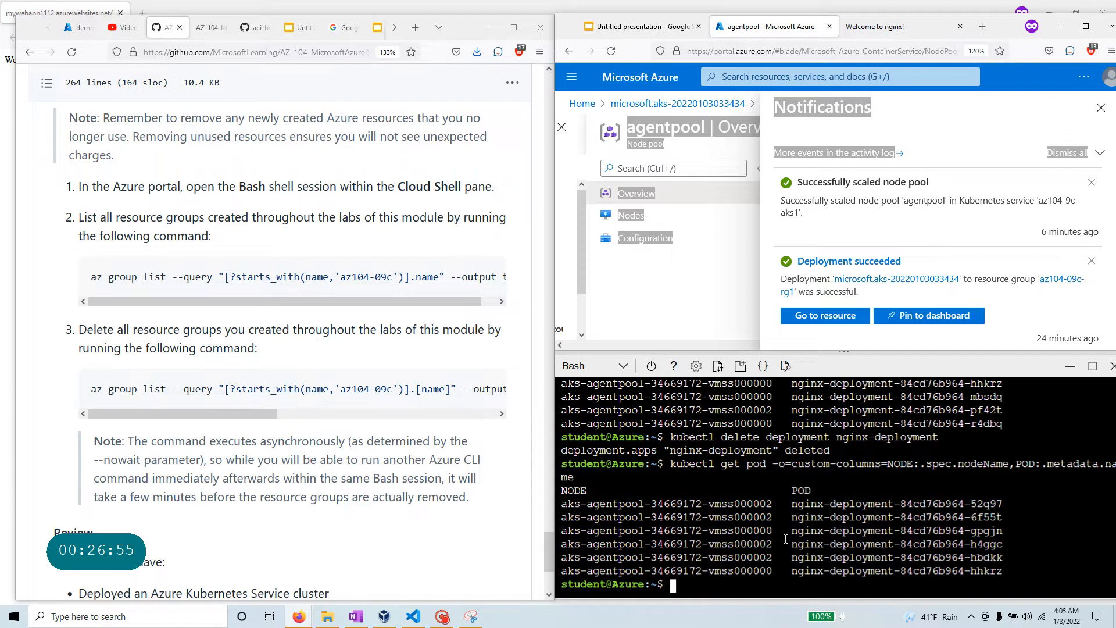
pyautogui.scroll(3, 704, 569)
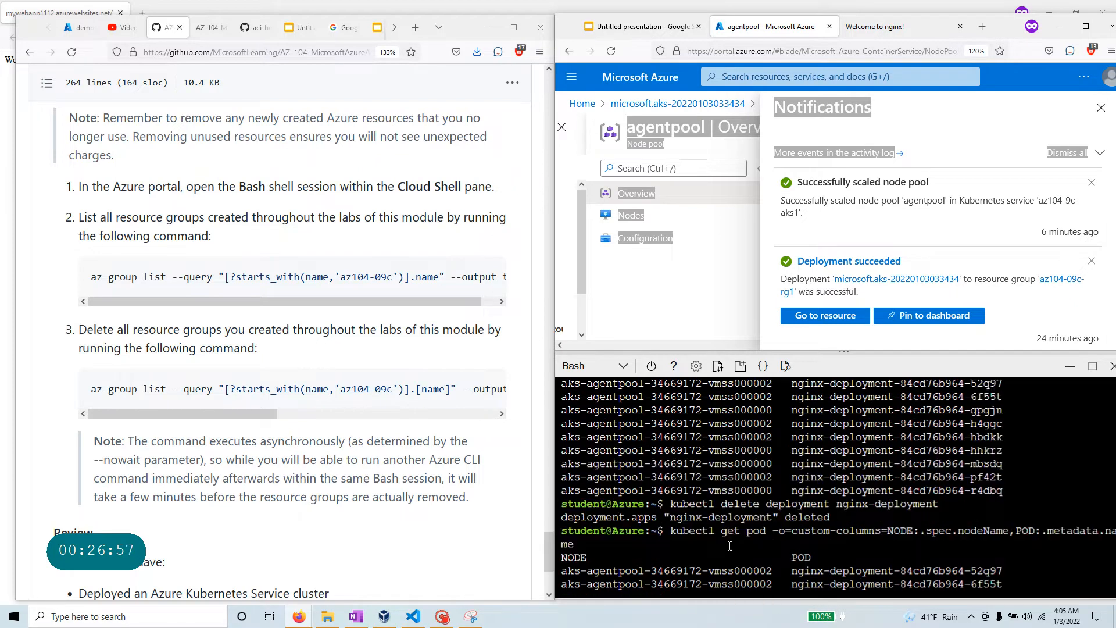
pyautogui.scroll(-3, 718, 546)
pyautogui.press('Up')
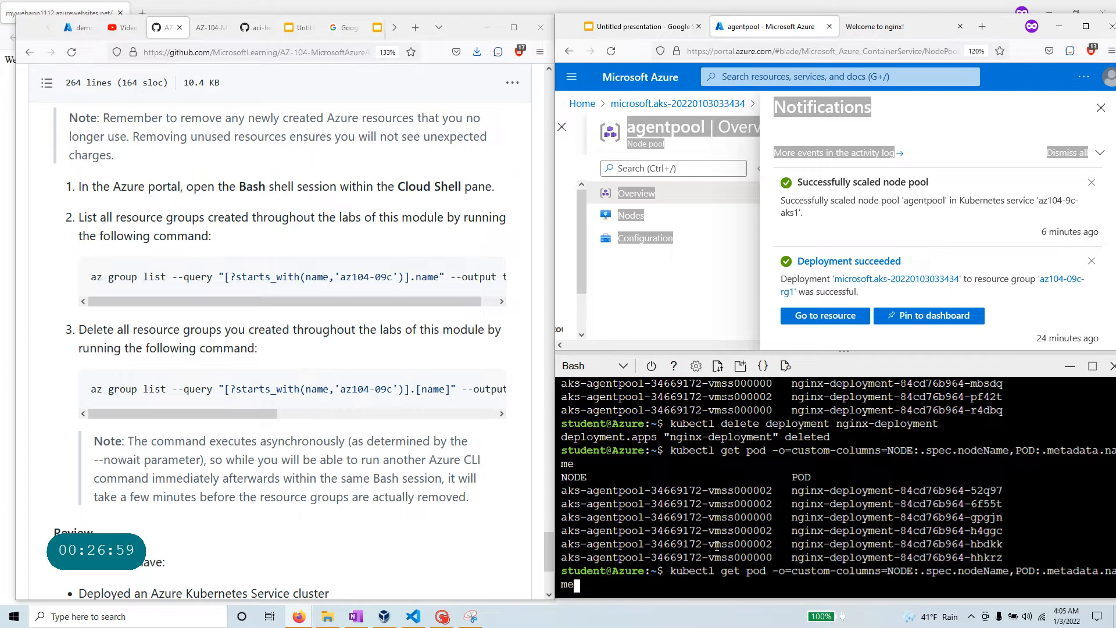
pyautogui.press('Return')
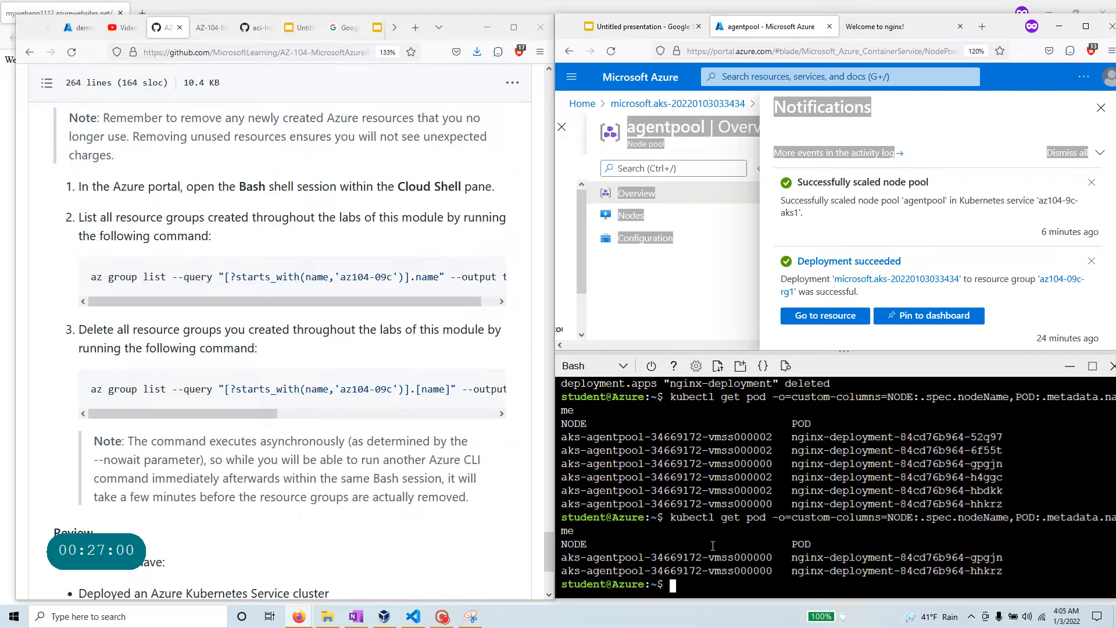
pyautogui.press('Up')
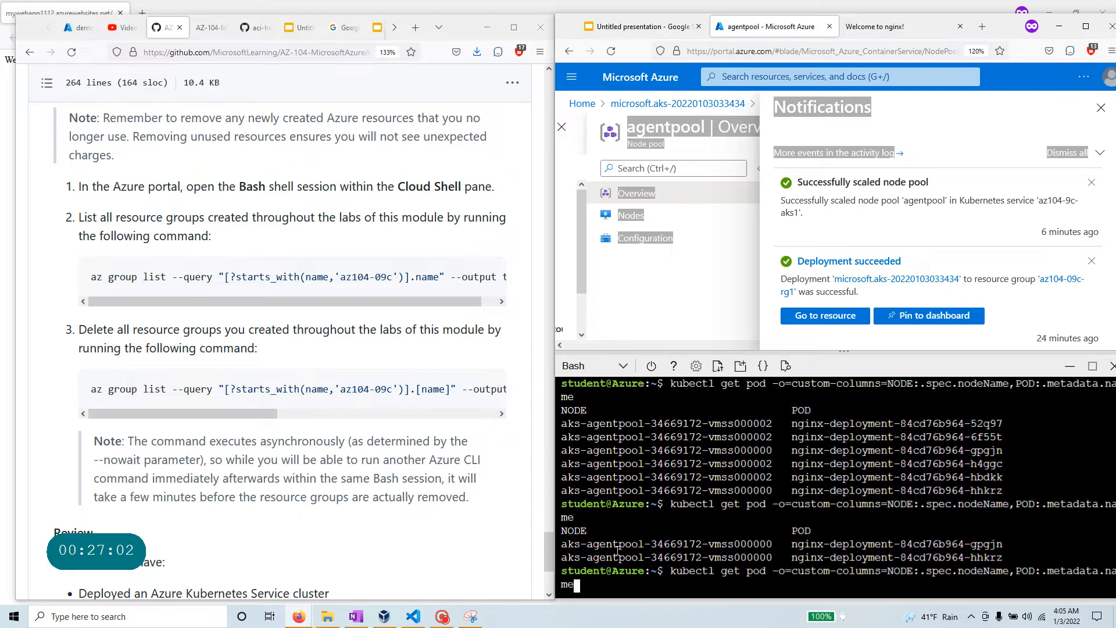
pyautogui.press('Return')
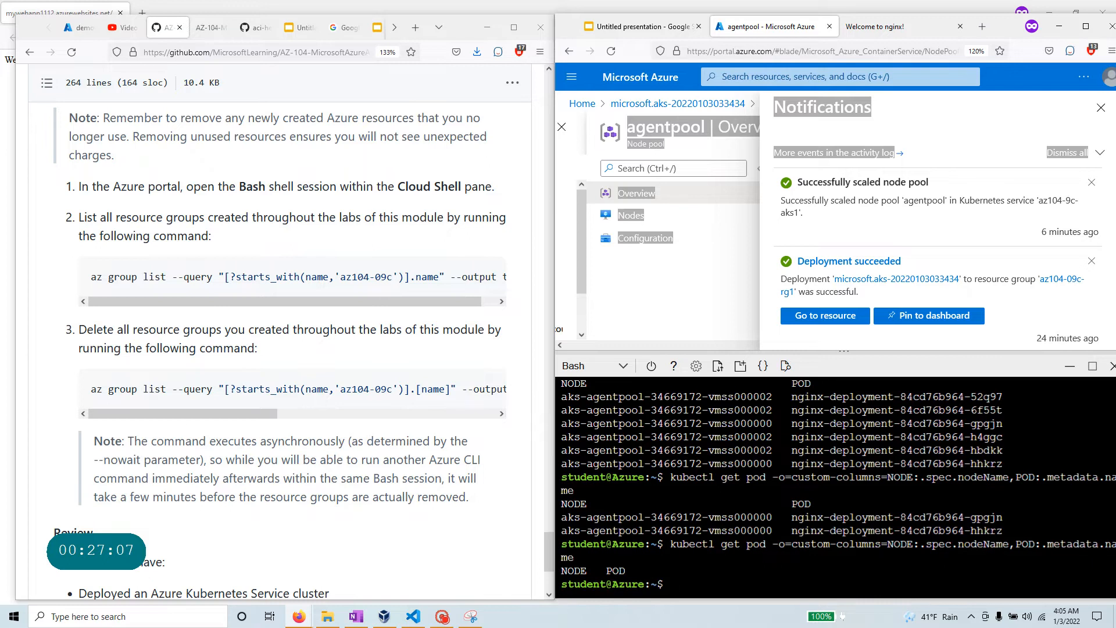
# Step: Delete all resource groups whose names start with az104-09c by running the lab's az group list and az group delete command with --no-wait --yes
pyautogui.moveTo(150, 412); pyautogui.dragTo(257, 414)
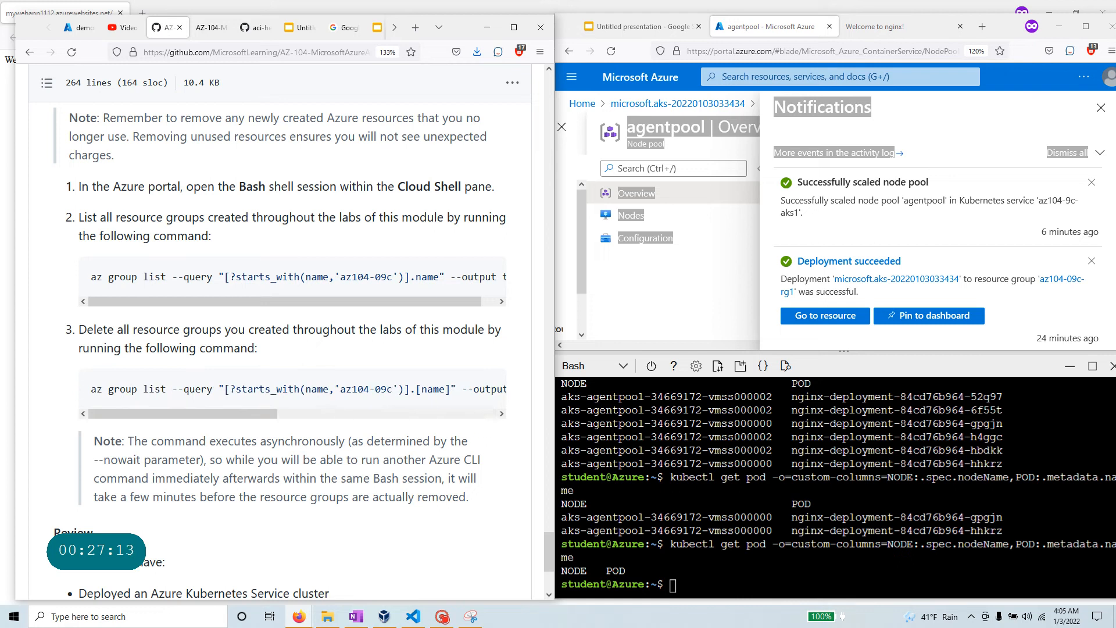
pyautogui.click(487, 389)
pyautogui.scroll(-4, 351, 340)
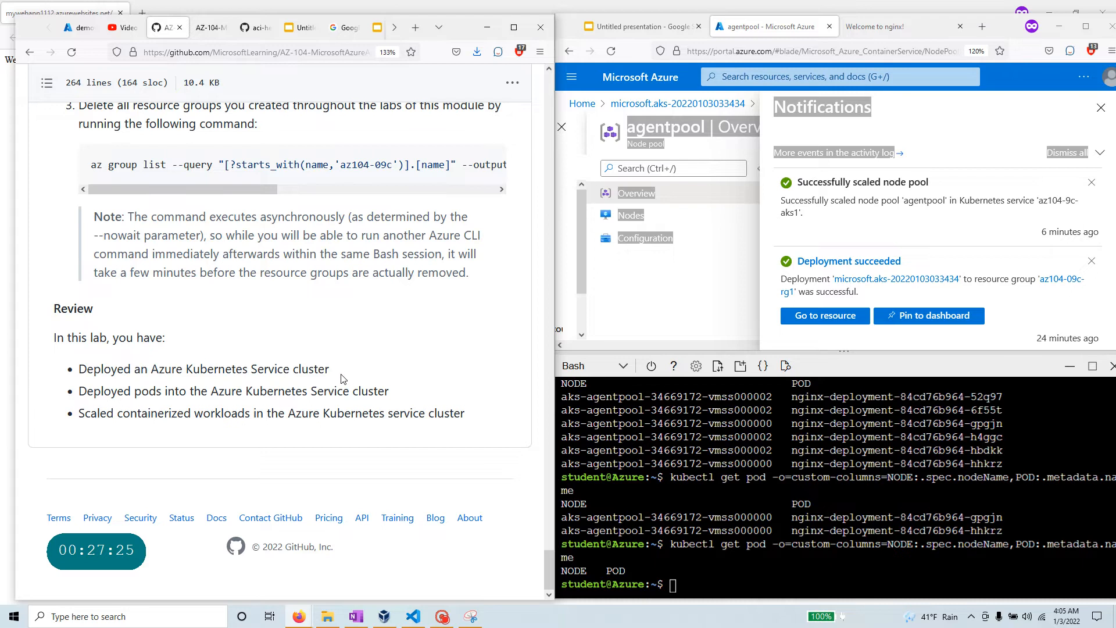
pyautogui.moveTo(341, 375); pyautogui.dragTo(74, 374)
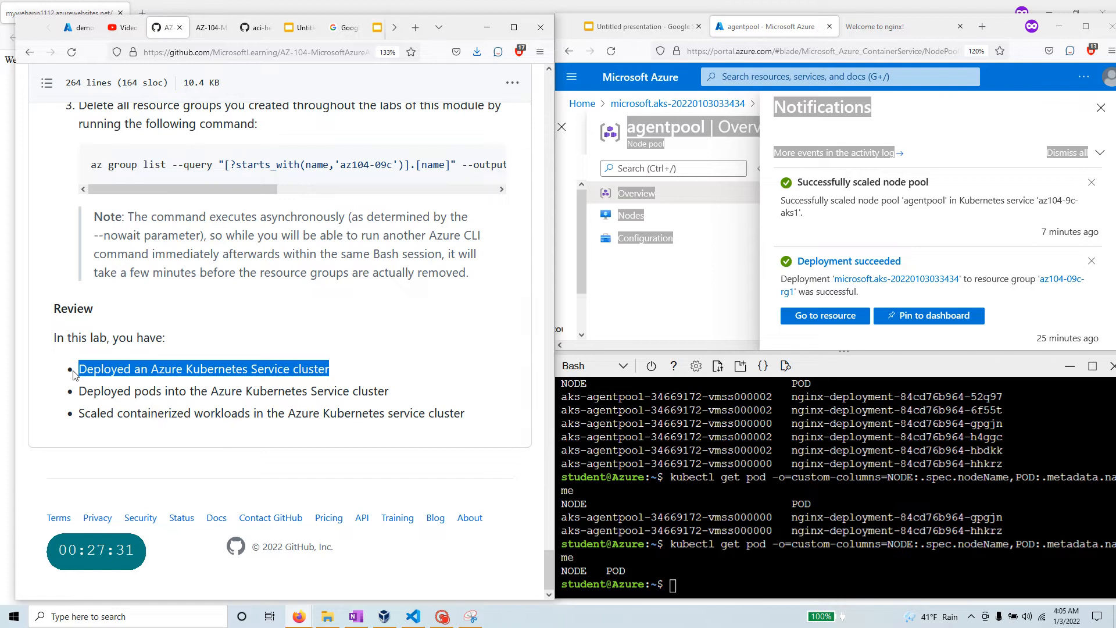
pyautogui.rightClick(693, 584)
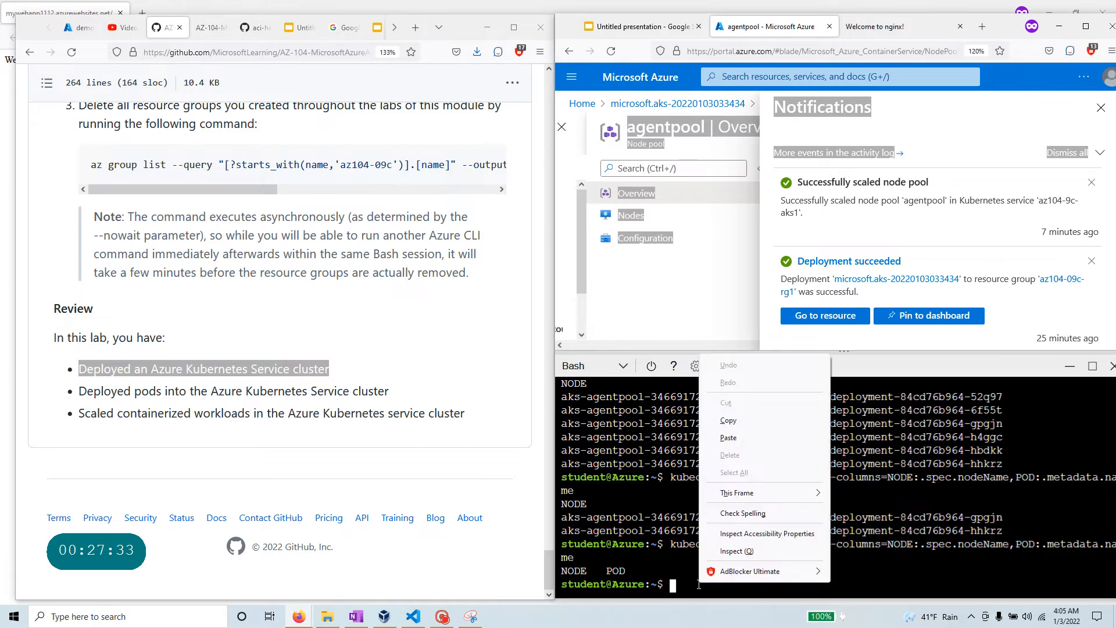
pyautogui.click(779, 442)
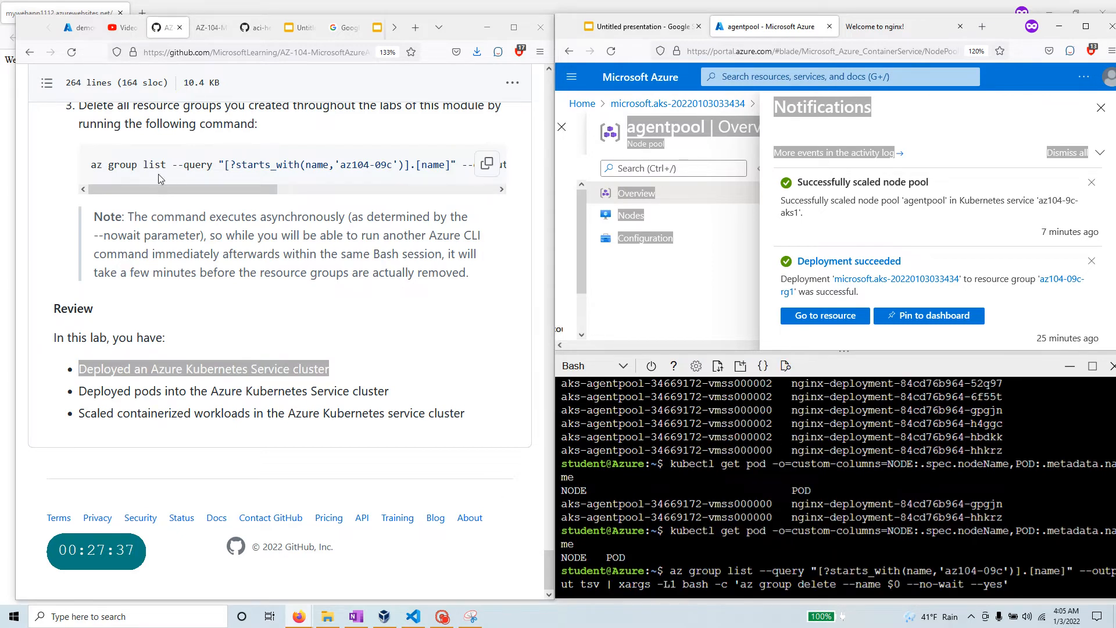
pyautogui.moveTo(91, 165); pyautogui.dragTo(507, 164)
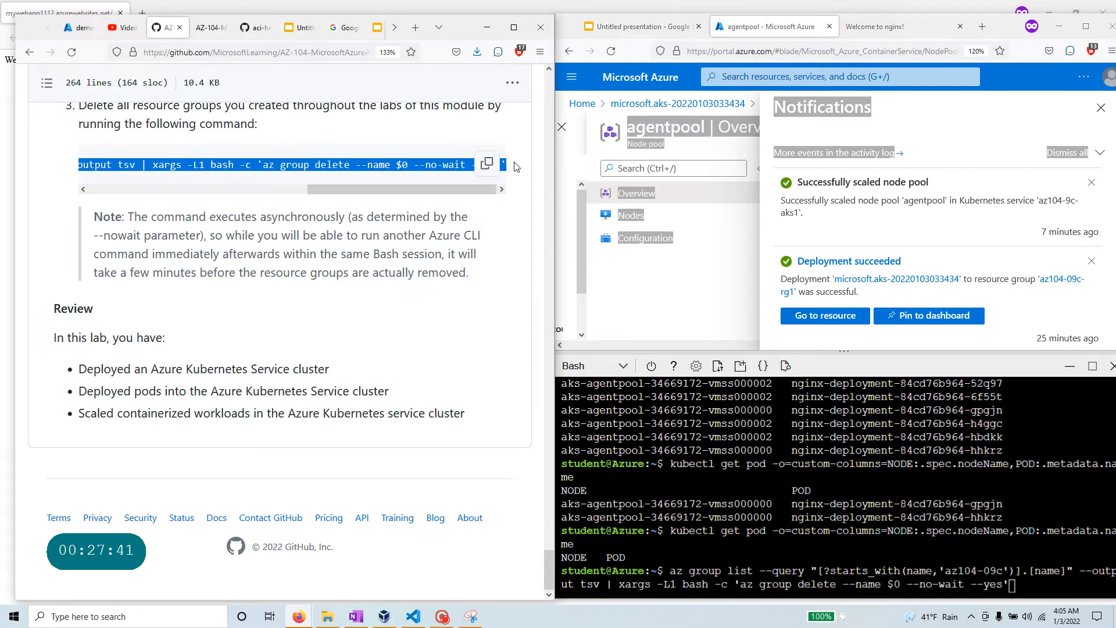
pyautogui.click(1040, 591)
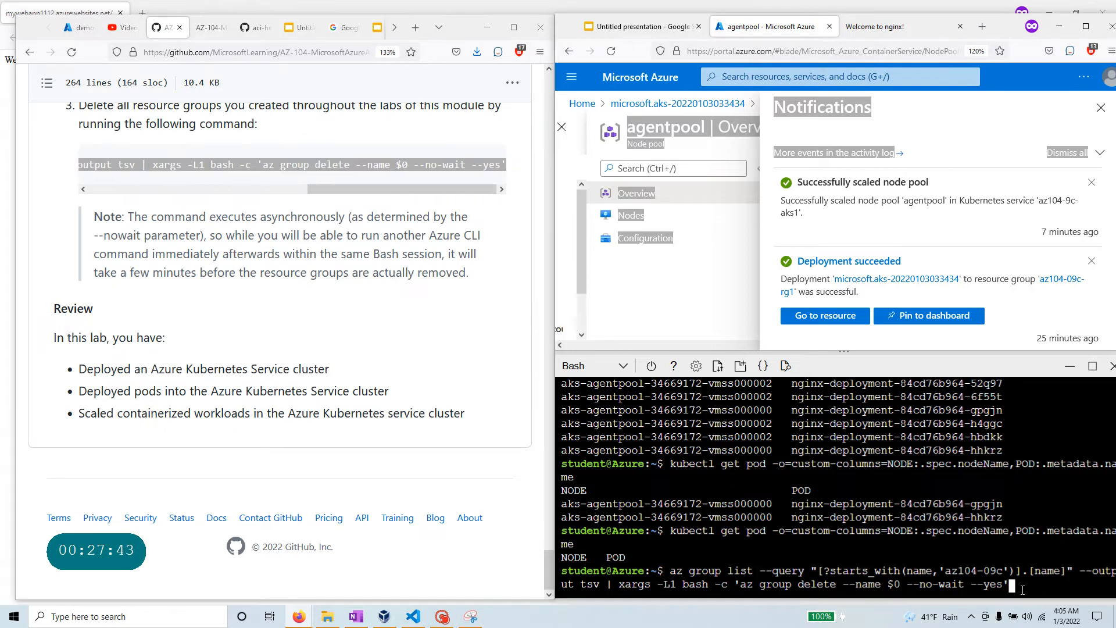
pyautogui.press('Return')
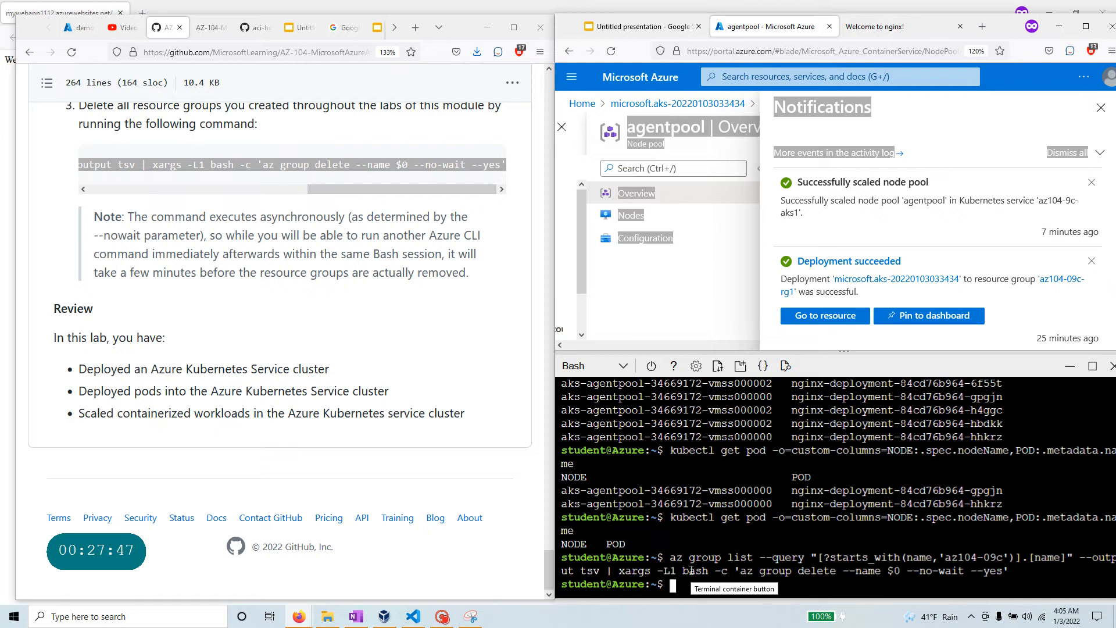
pyautogui.moveTo(1029, 572); pyautogui.dragTo(545, 562)
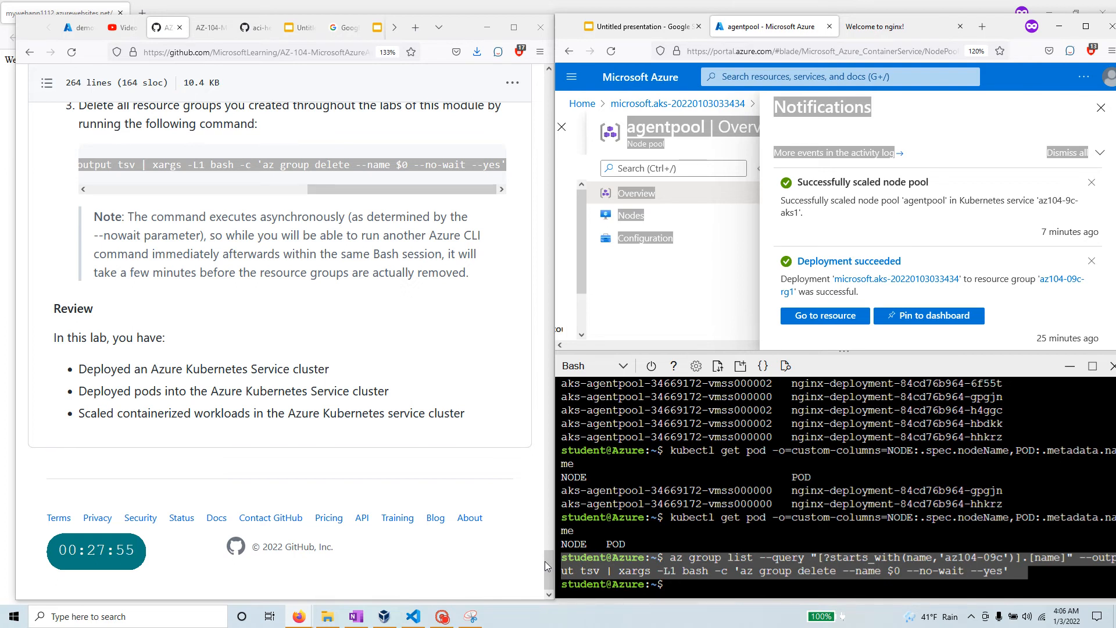
pyautogui.click(441, 617)
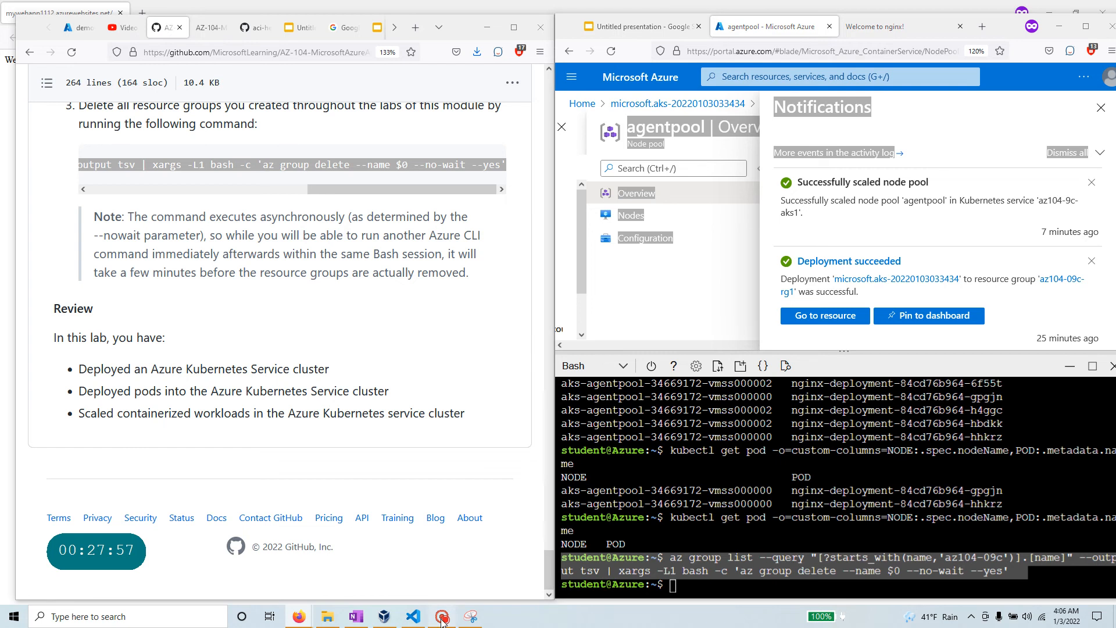